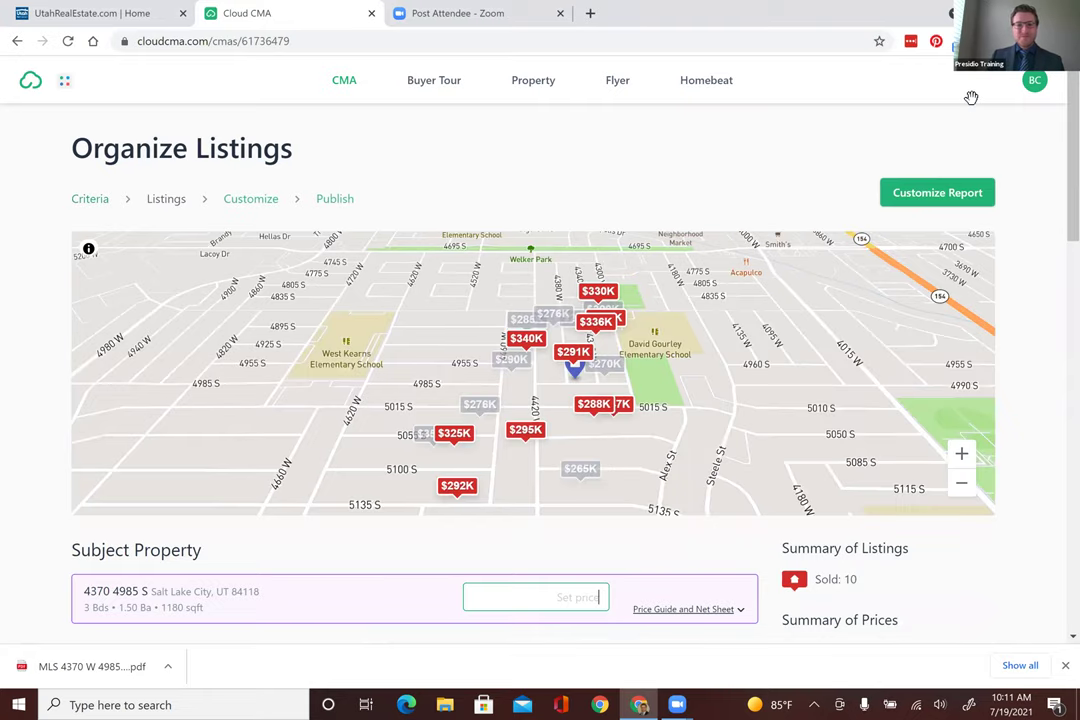
{"action": "scroll", "coordinate": [540, 330], "scroll_direction": "down", "scroll_amount": 4}
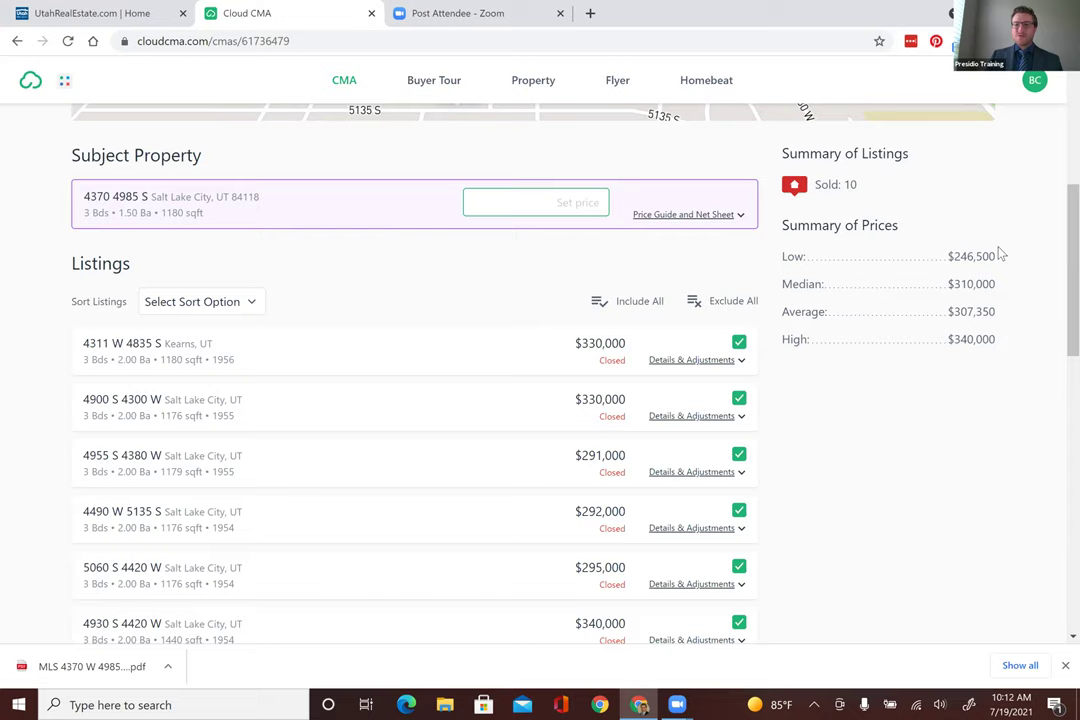
{"action": "left_click_drag", "start_coordinate": [950, 340], "coordinate": [993, 340]}
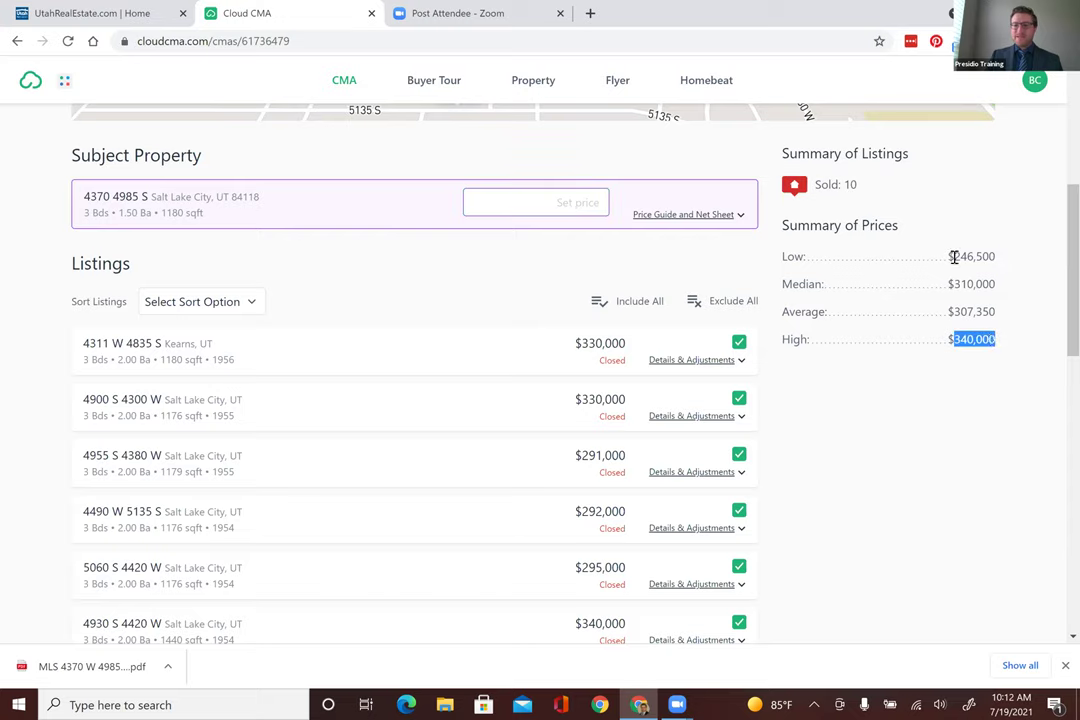
{"action": "left_click_drag", "start_coordinate": [954, 257], "coordinate": [998, 258]}
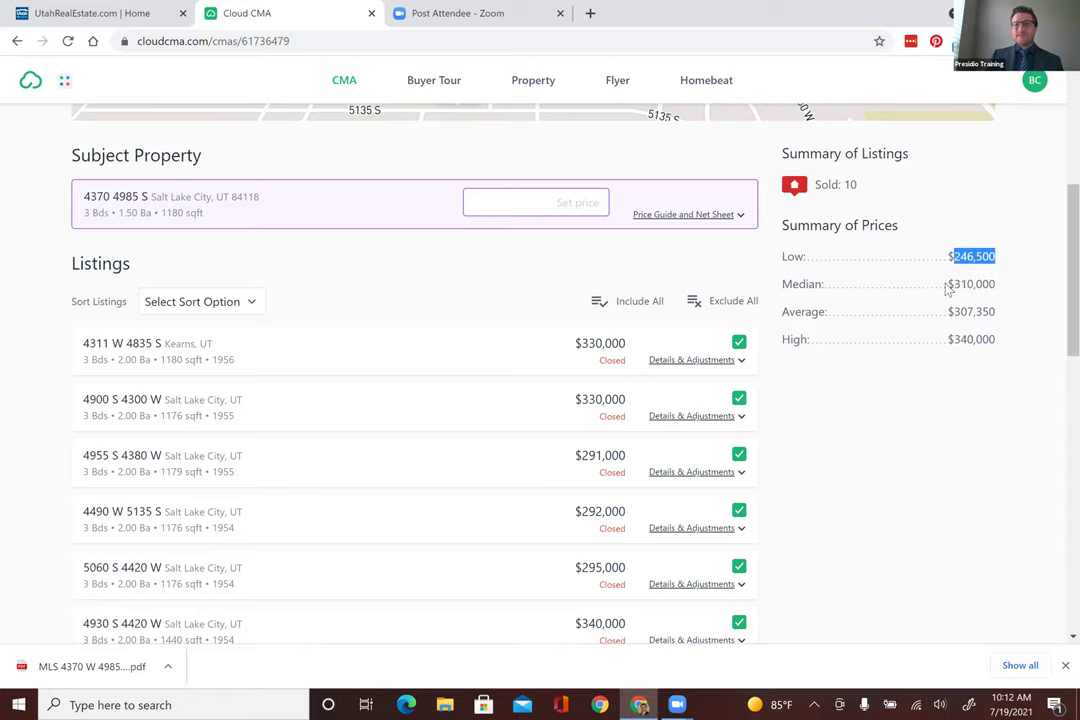
{"action": "left_click_drag", "start_coordinate": [948, 286], "coordinate": [995, 293]}
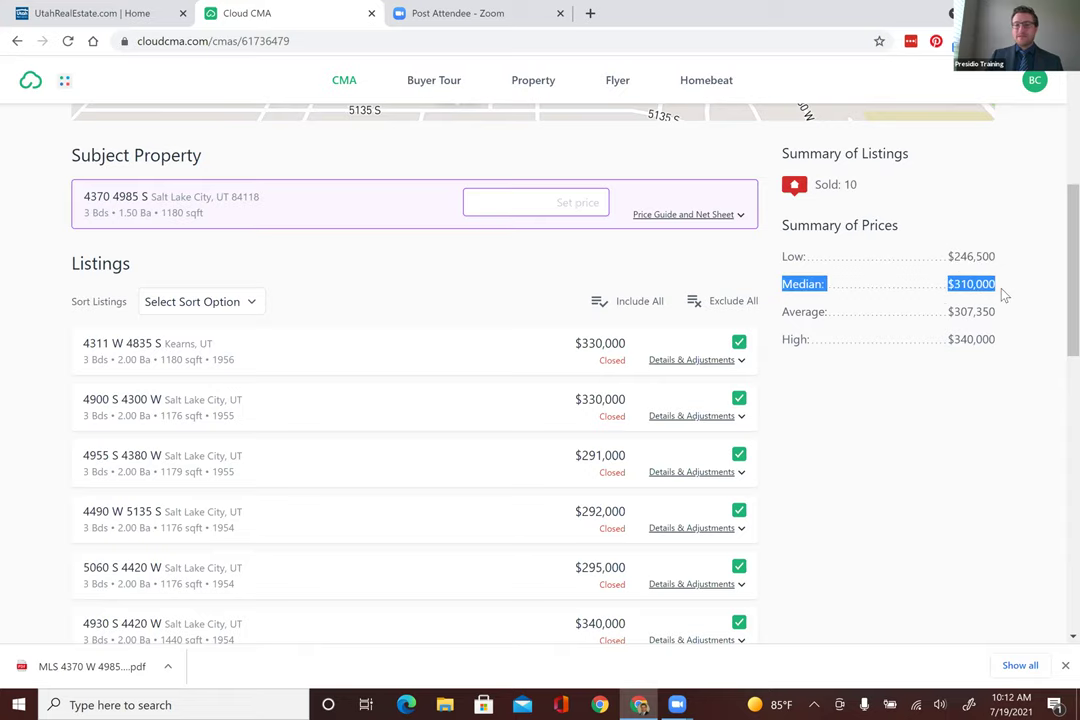
{"action": "left_click_drag", "start_coordinate": [950, 341], "coordinate": [996, 352]}
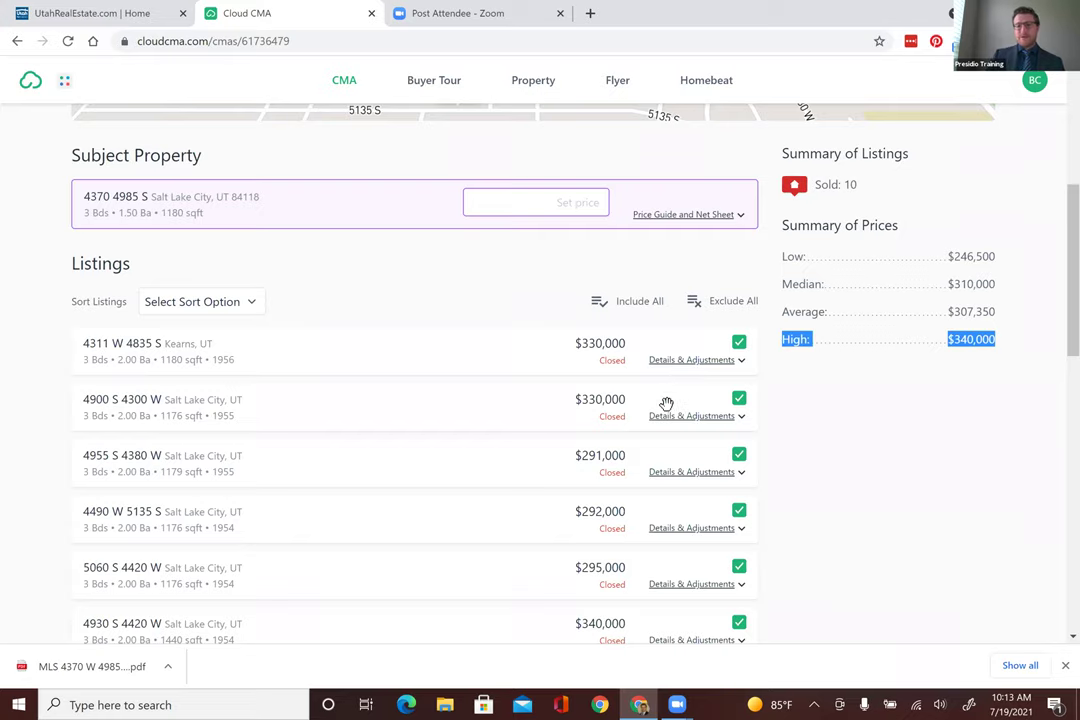
{"action": "scroll", "coordinate": [705, 362], "scroll_direction": "down", "scroll_amount": 1}
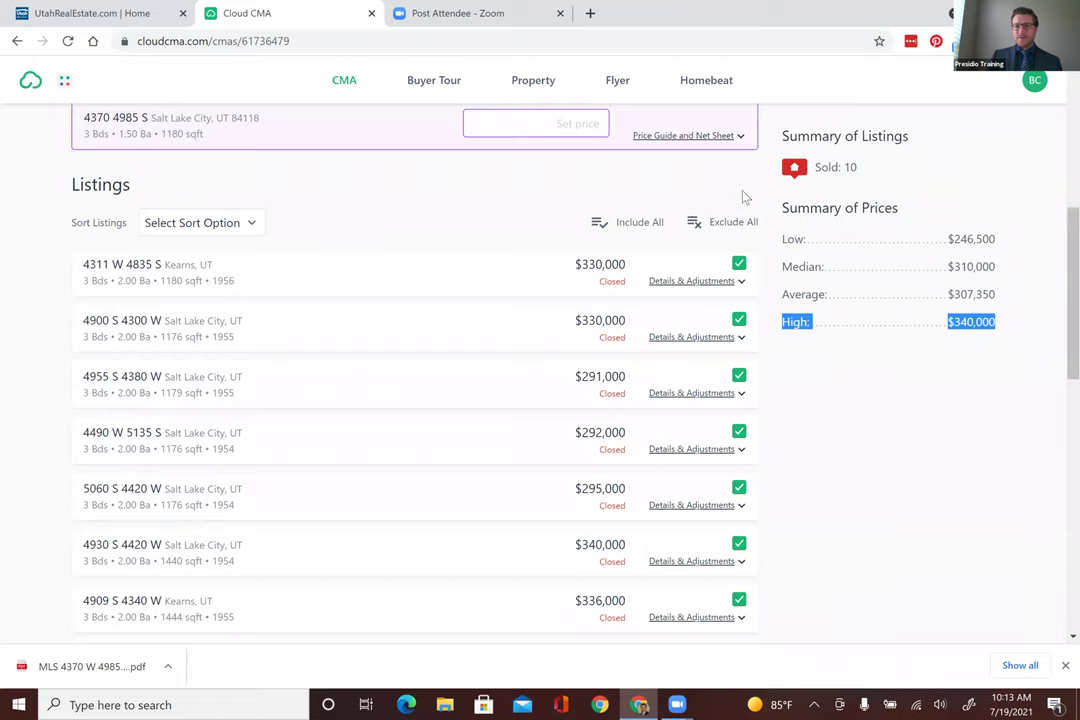
{"action": "scroll", "coordinate": [870, 440], "scroll_direction": "down", "scroll_amount": 8}
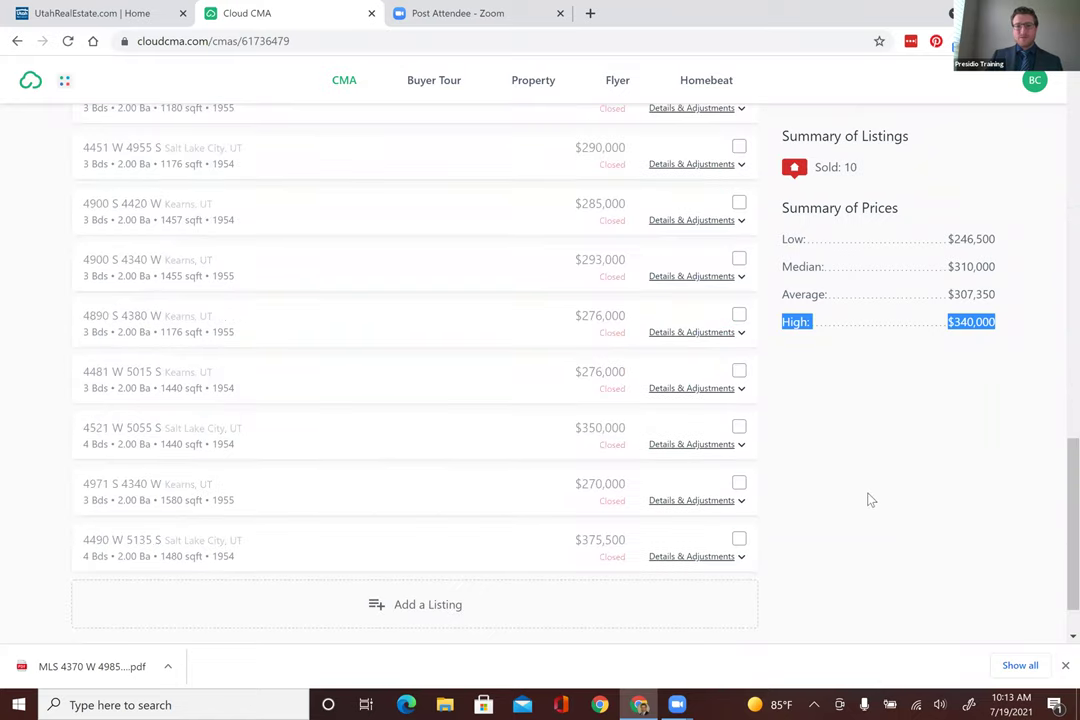
{"action": "scroll", "coordinate": [840, 476], "scroll_direction": "up", "scroll_amount": 2}
{"action": "scroll", "coordinate": [840, 476], "scroll_direction": "down", "scroll_amount": 2}
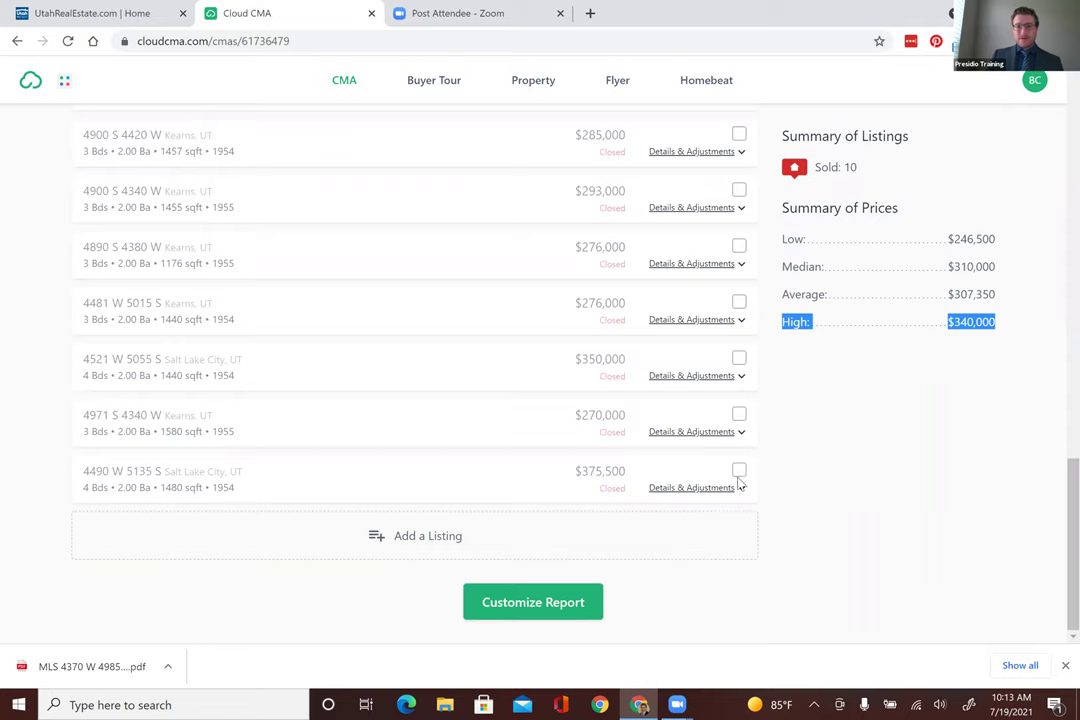
Step: Advance from Organize Listings to the Customize CMA Report step
{"action": "left_click", "coordinate": [530, 565]}
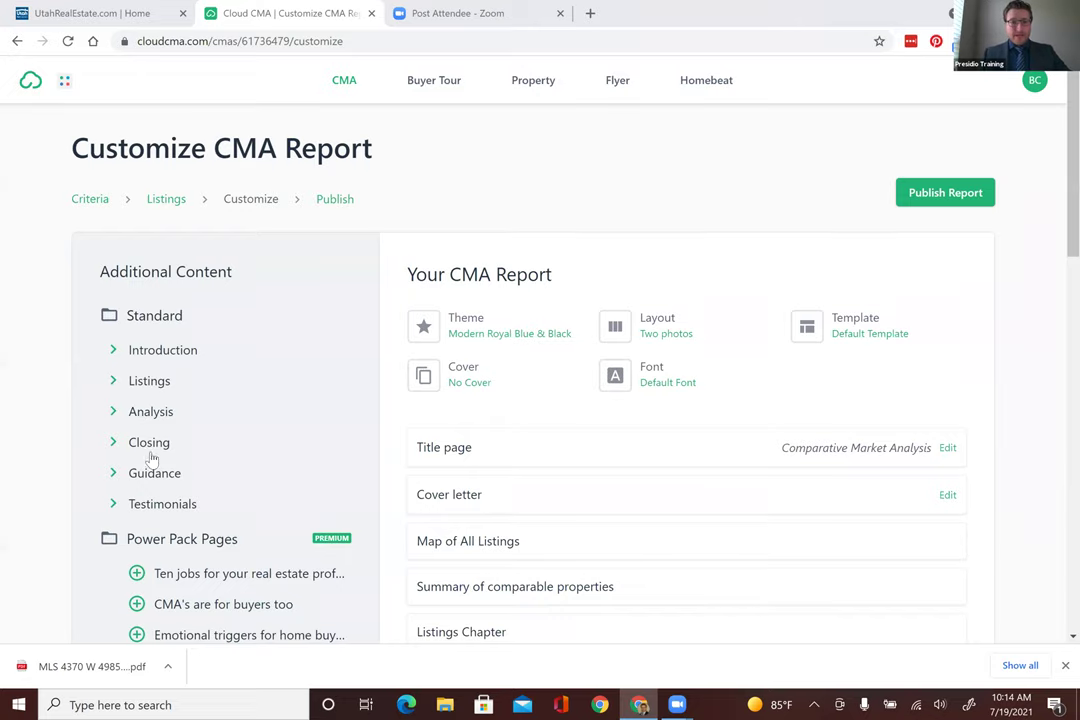
{"action": "scroll", "coordinate": [152, 462], "scroll_direction": "down", "scroll_amount": 1}
{"action": "scroll", "coordinate": [157, 470], "scroll_direction": "down", "scroll_amount": 3}
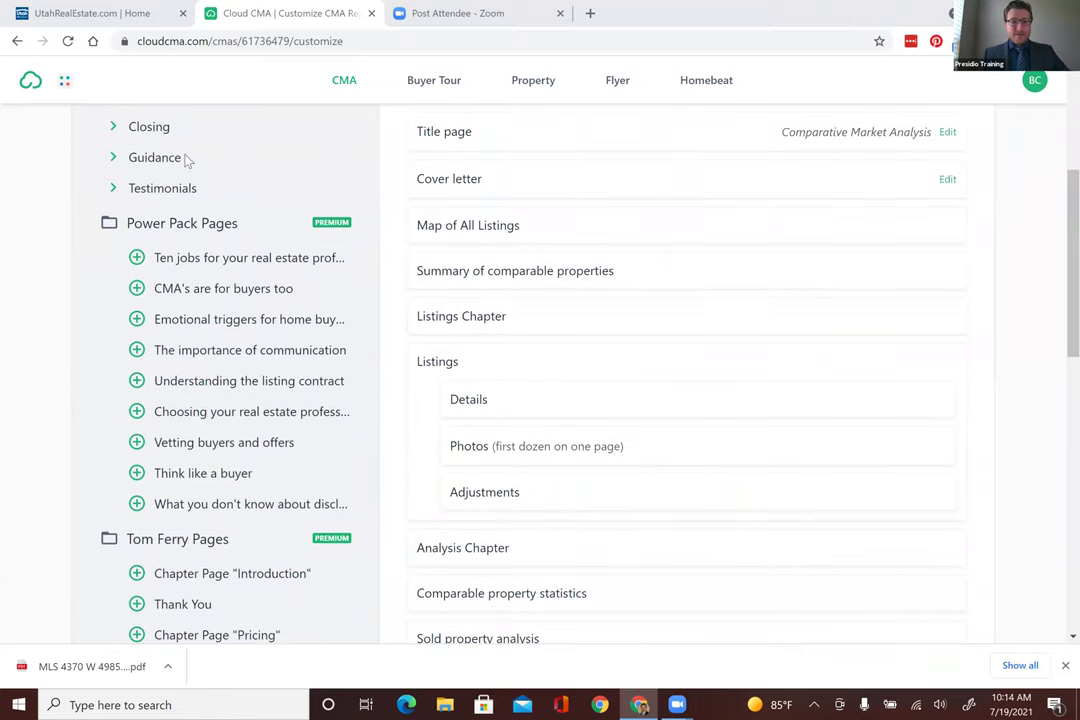
{"action": "scroll", "coordinate": [193, 186], "scroll_direction": "up", "scroll_amount": 2}
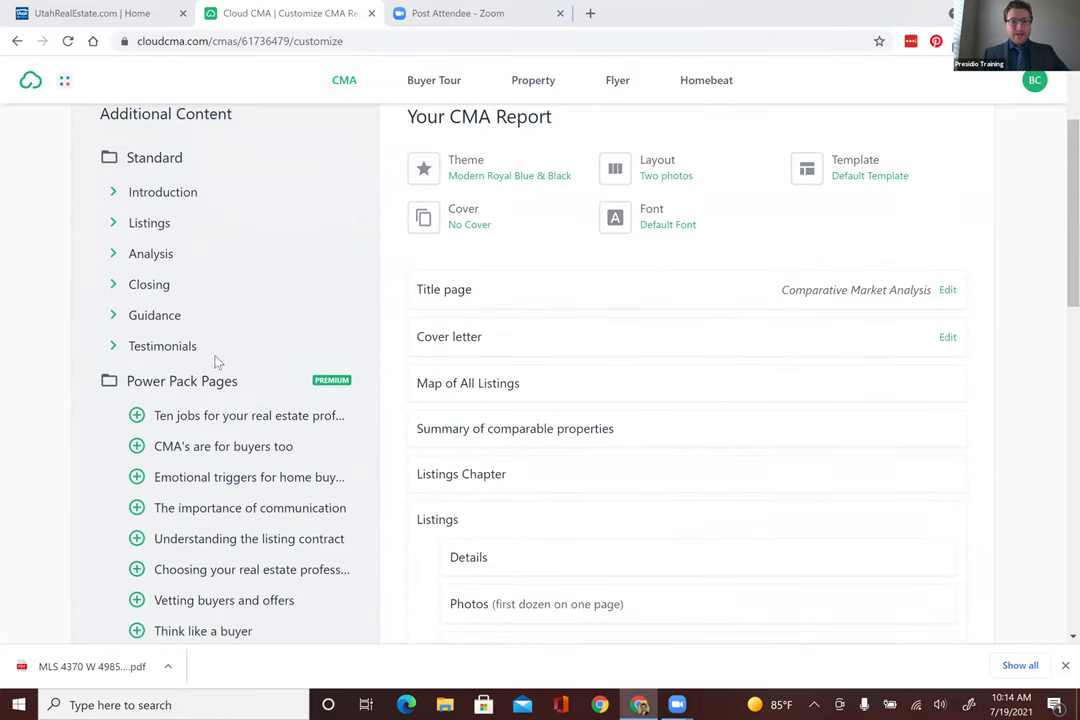
{"action": "scroll", "coordinate": [304, 383], "scroll_direction": "down", "scroll_amount": 3}
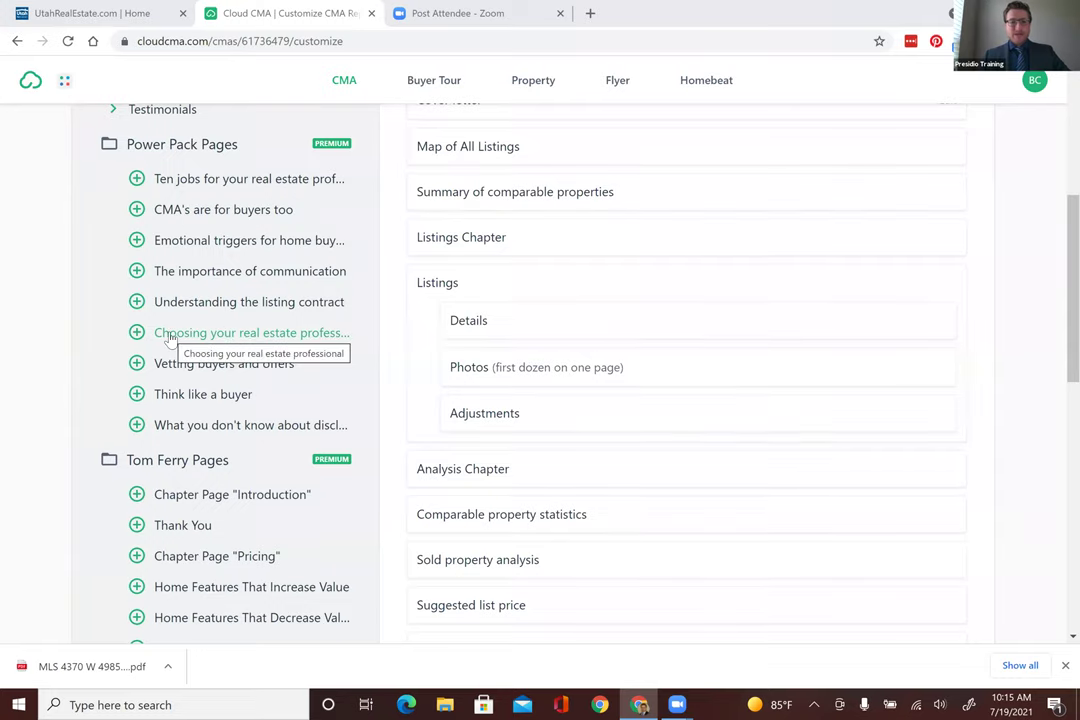
{"action": "scroll", "coordinate": [360, 363], "scroll_direction": "down", "scroll_amount": 3}
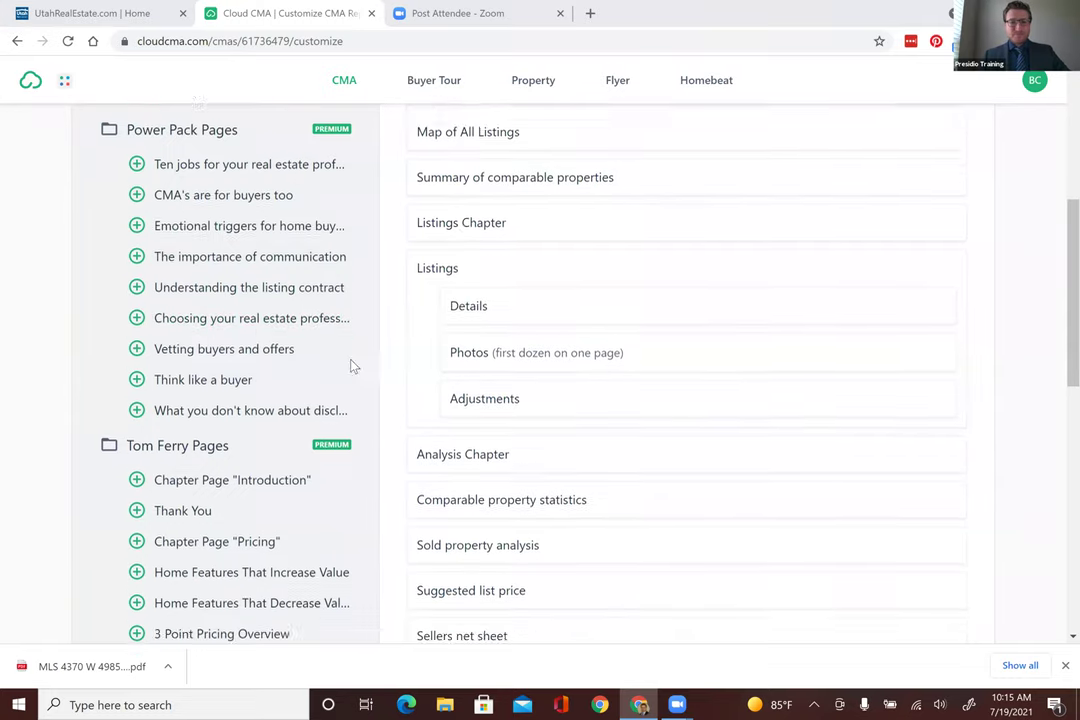
{"action": "scroll", "coordinate": [265, 484], "scroll_direction": "down", "scroll_amount": 5}
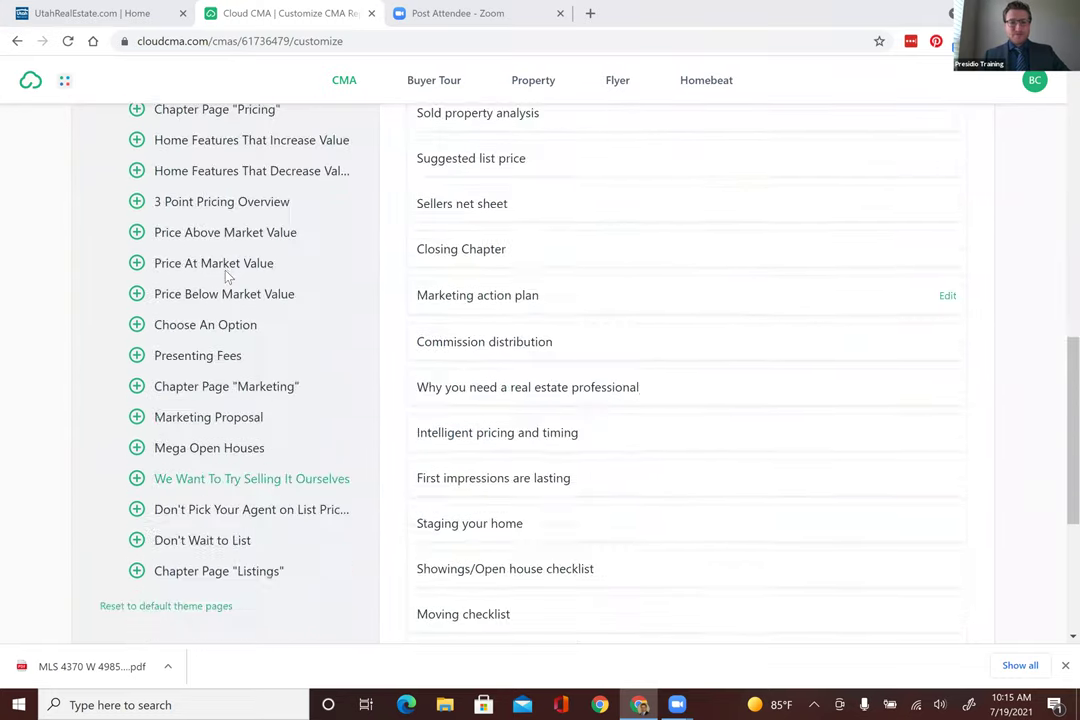
{"action": "scroll", "coordinate": [347, 241], "scroll_direction": "up", "scroll_amount": 2}
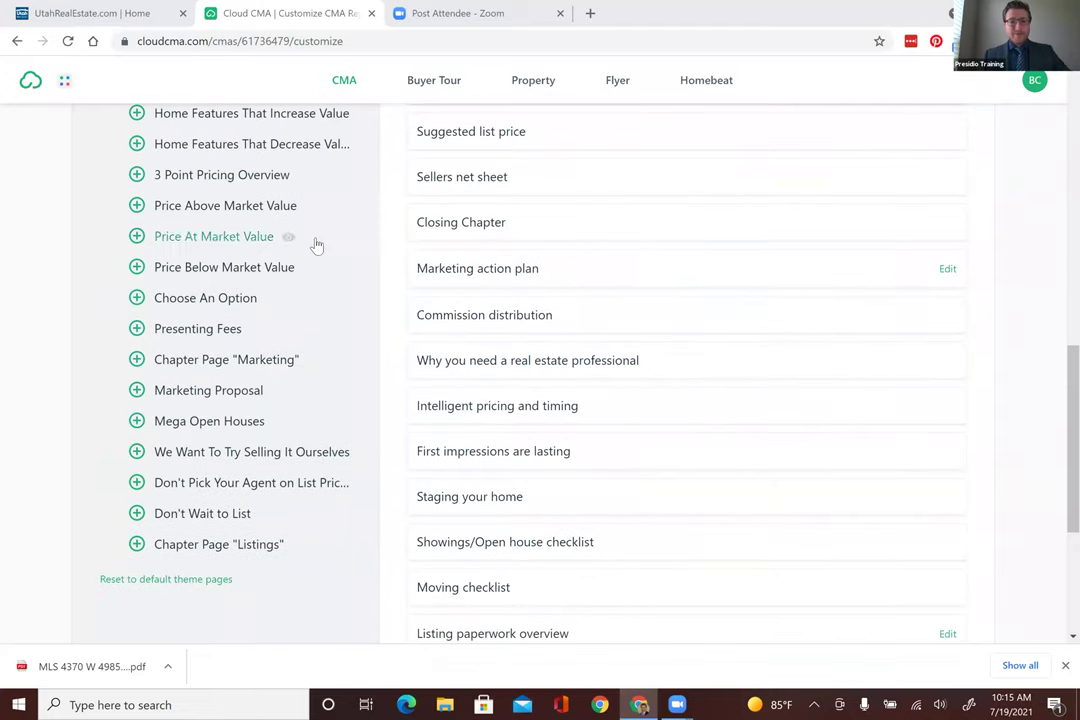
{"action": "scroll", "coordinate": [340, 270], "scroll_direction": "up", "scroll_amount": 1}
{"action": "scroll", "coordinate": [297, 370], "scroll_direction": "up", "scroll_amount": 1}
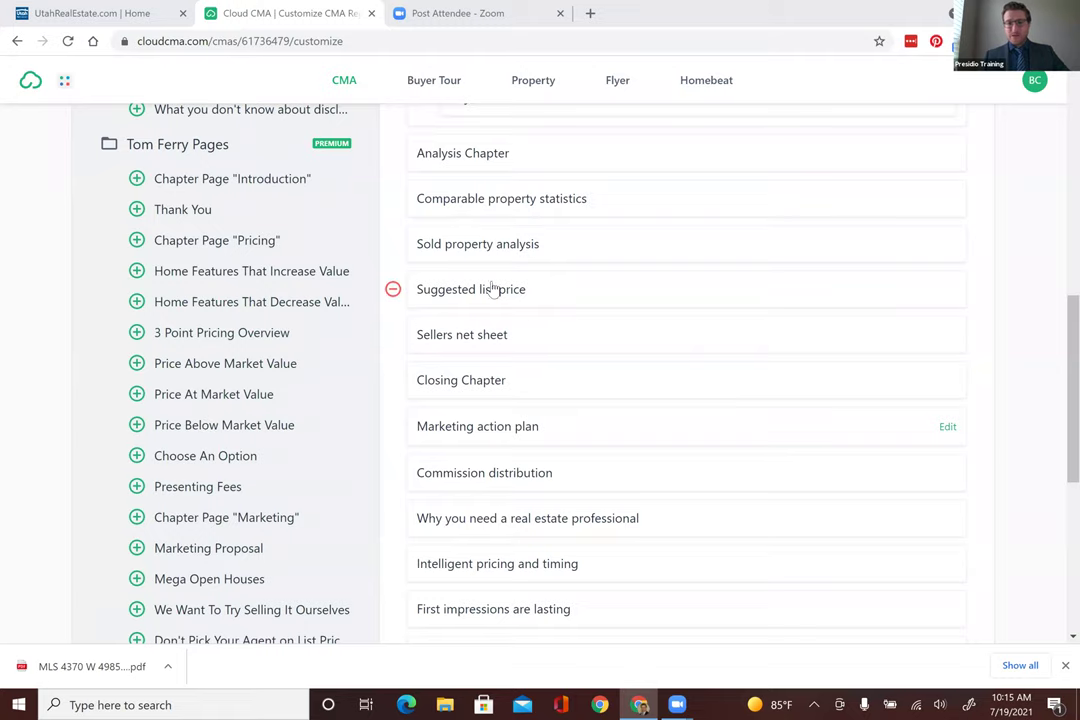
{"action": "scroll", "coordinate": [267, 290], "scroll_direction": "up", "scroll_amount": 3}
{"action": "scroll", "coordinate": [268, 312], "scroll_direction": "up", "scroll_amount": 1}
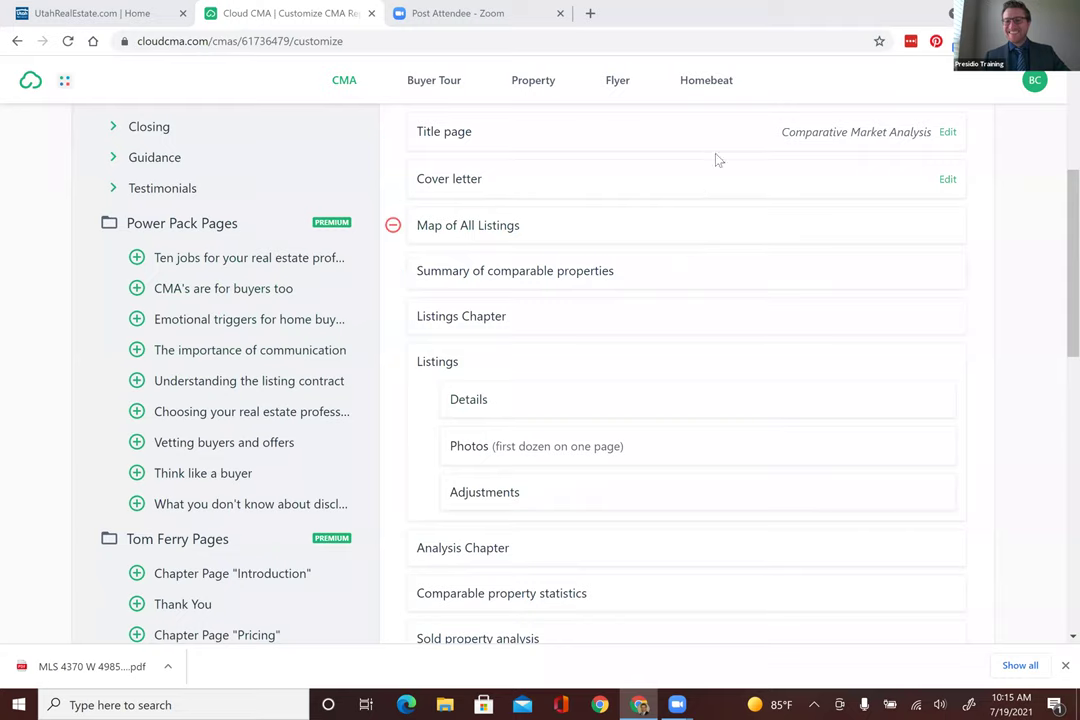
{"action": "scroll", "coordinate": [1020, 358], "scroll_direction": "up", "scroll_amount": 3}
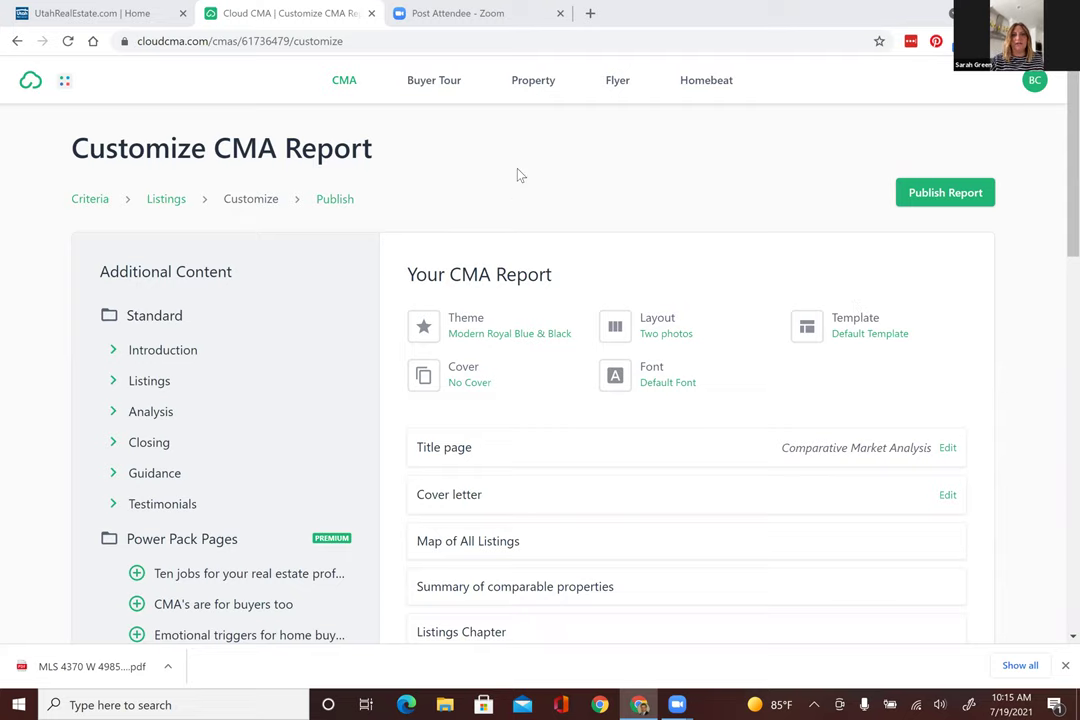
{"action": "left_click", "coordinate": [108, 14]}
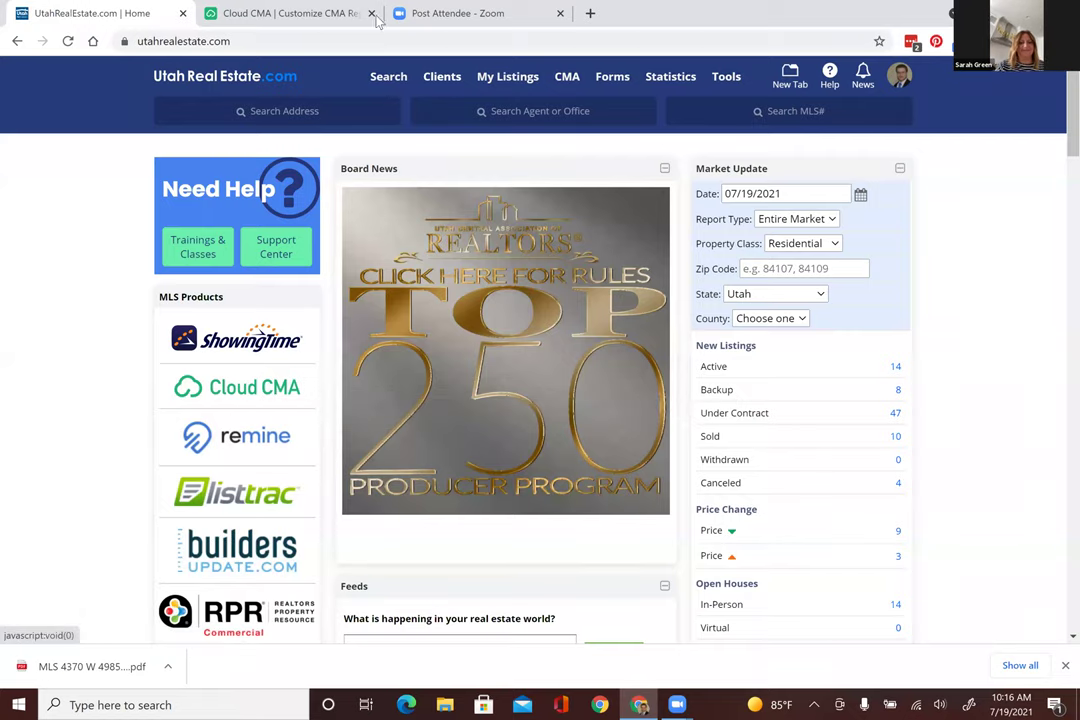
{"action": "left_click", "coordinate": [300, 14]}
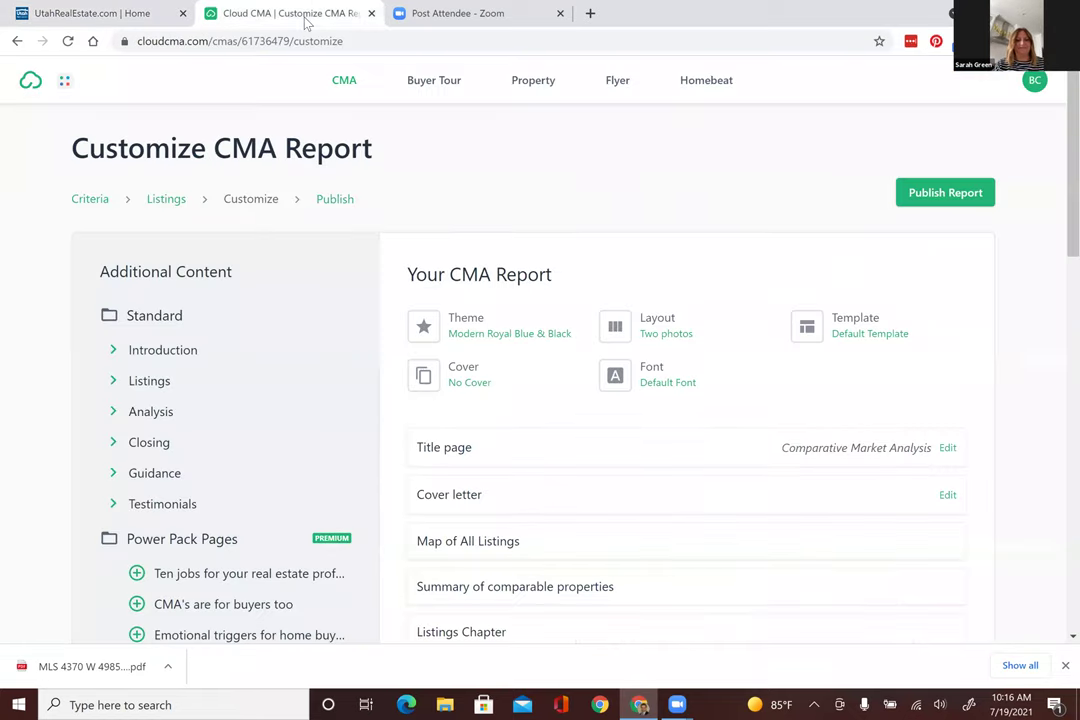
{"action": "left_click", "coordinate": [972, 197]}
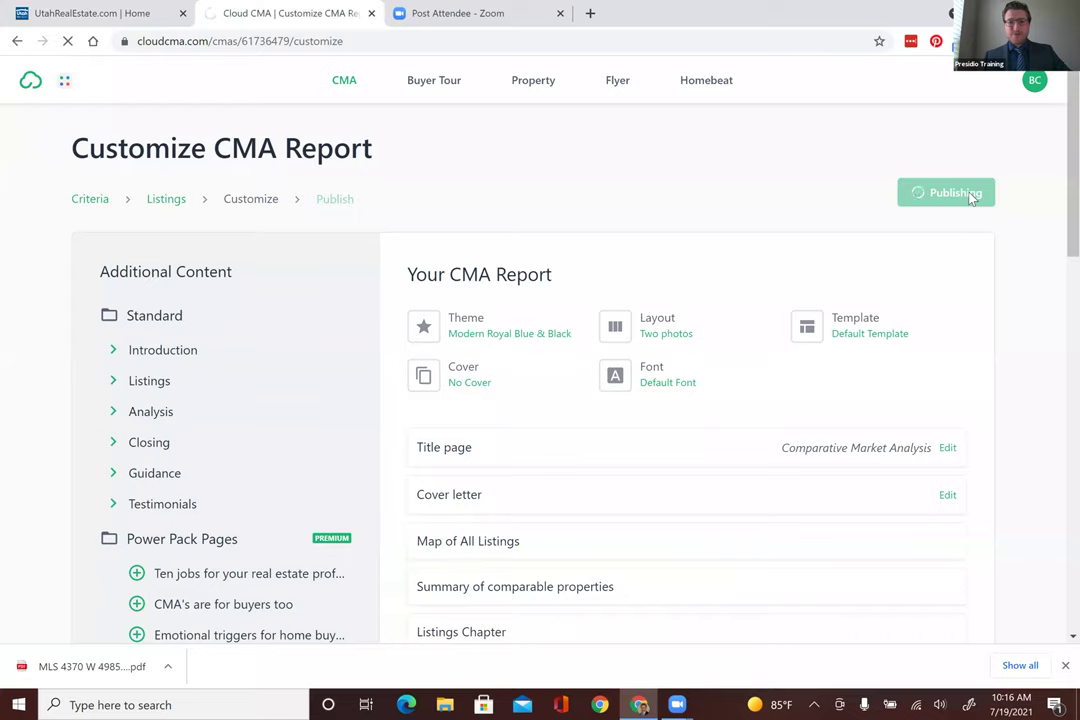
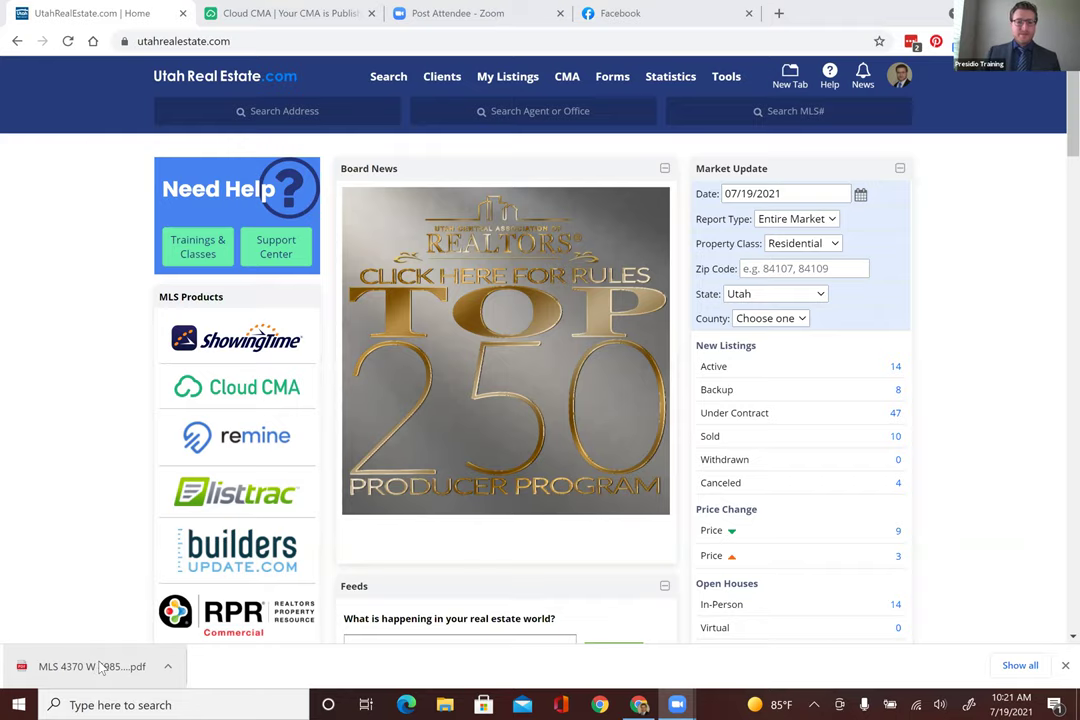
Step: Review the Kearns comp PDF, highlighting its Rambler/Ranch style and MLS# 1455891, then return to UtahRealEstate.com
{"action": "left_click", "coordinate": [100, 668]}
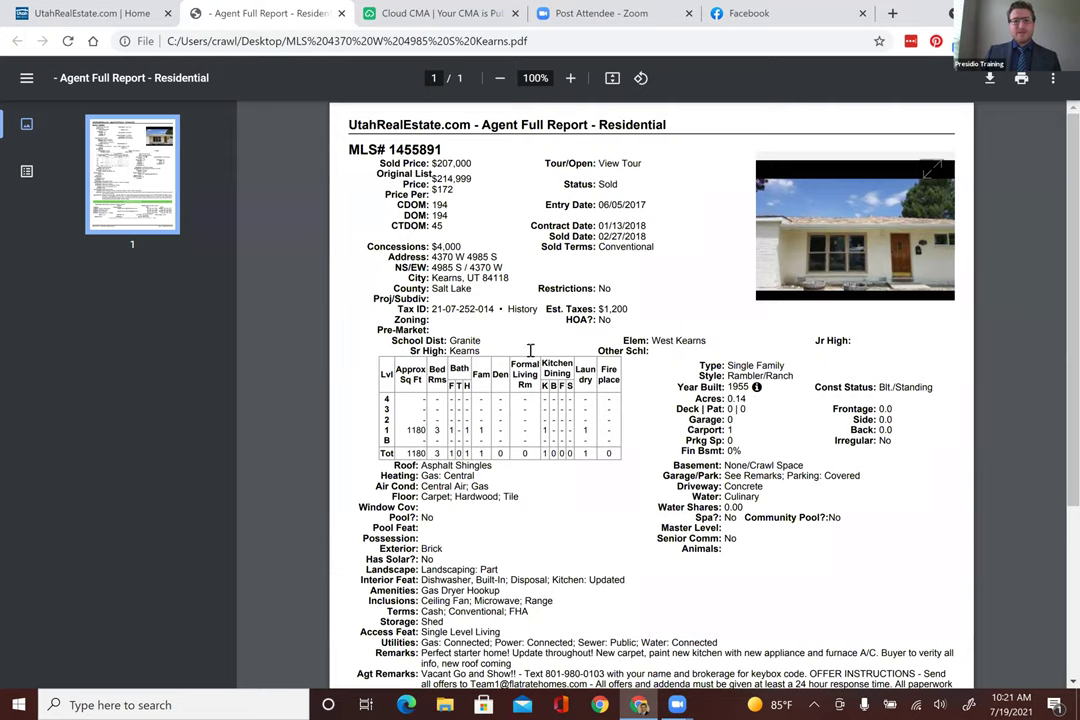
{"action": "scroll", "coordinate": [588, 374], "scroll_direction": "down", "scroll_amount": 3}
{"action": "scroll", "coordinate": [646, 320], "scroll_direction": "up", "scroll_amount": 3}
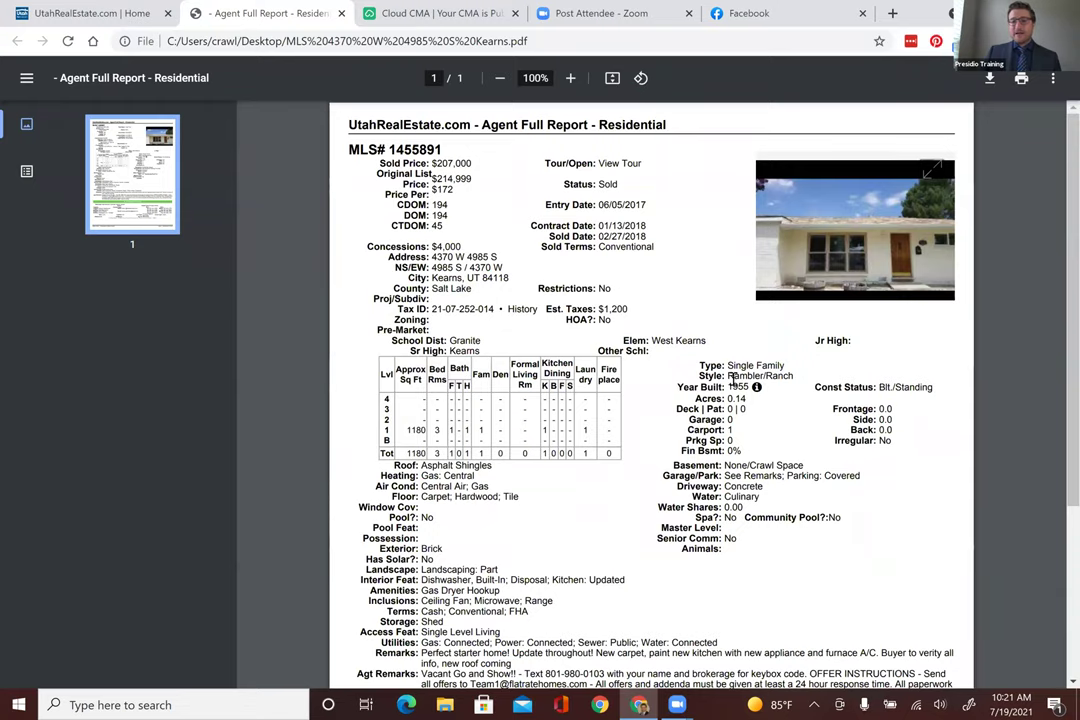
{"action": "left_click_drag", "start_coordinate": [728, 376], "coordinate": [793, 377]}
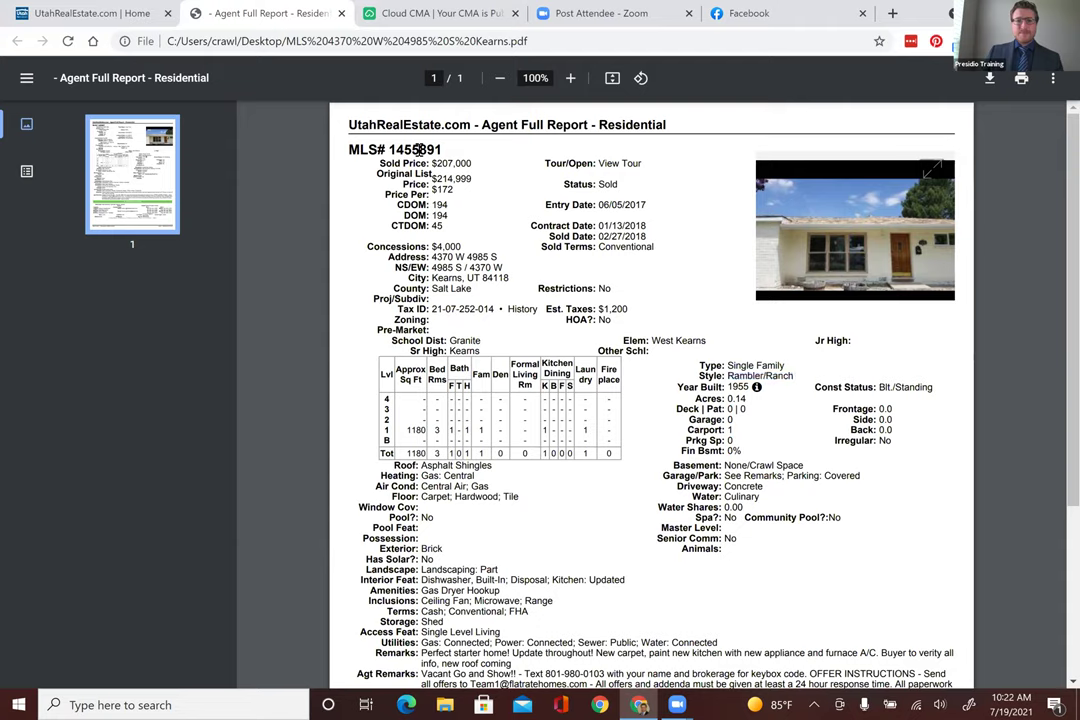
{"action": "double_click", "coordinate": [440, 150]}
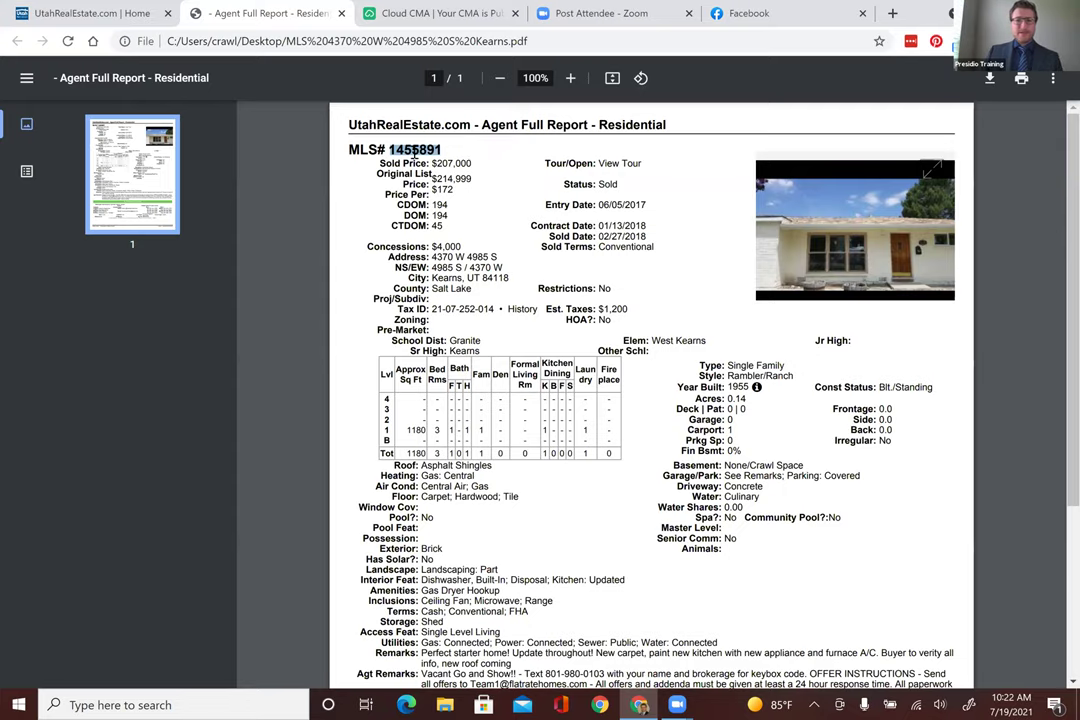
{"action": "left_click", "coordinate": [99, 20]}
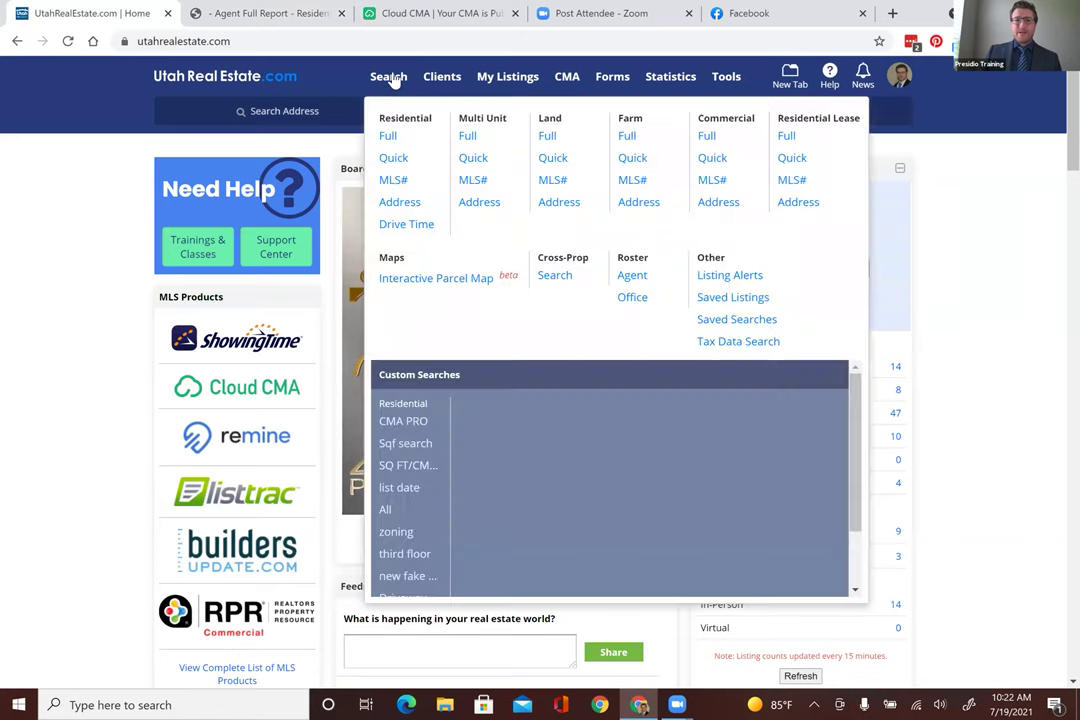
Step: Open the Residential Full search form, look over its criteria, and switch to the map view
{"action": "mouse_move", "coordinate": [392, 83]}
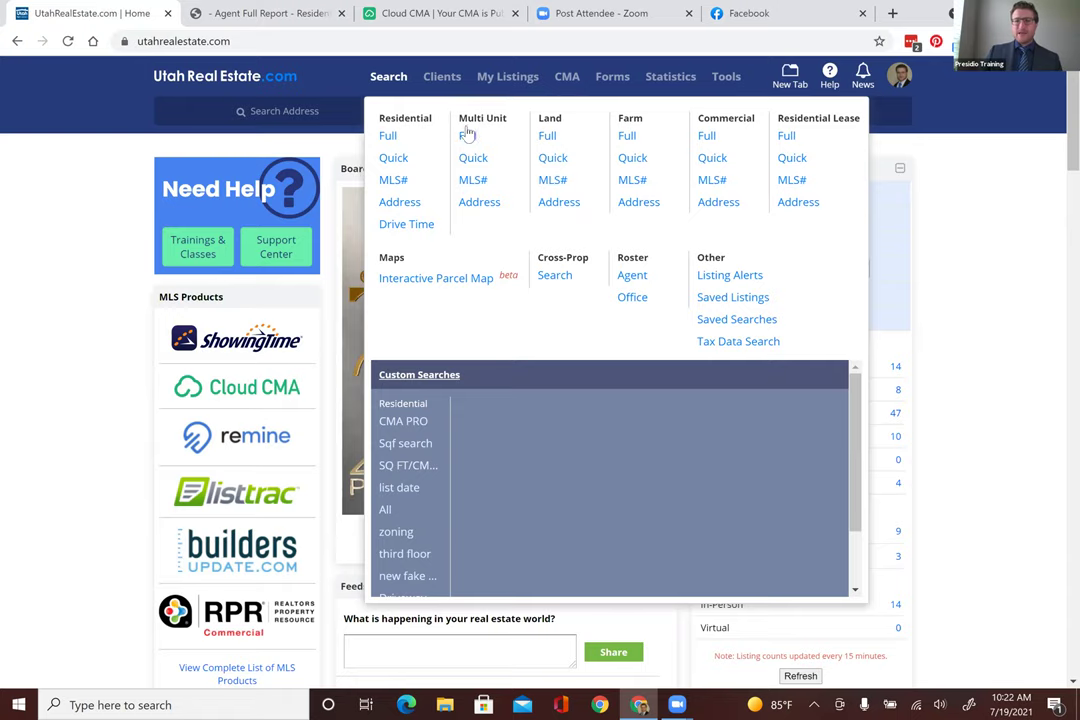
{"action": "left_click", "coordinate": [388, 139]}
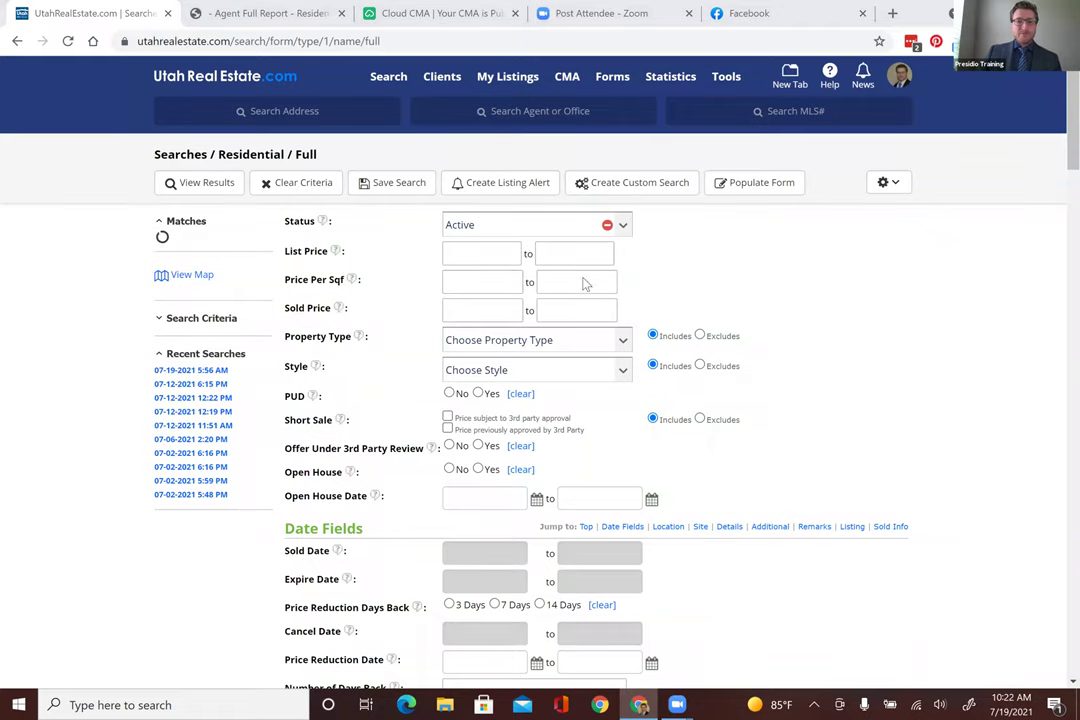
{"action": "scroll", "coordinate": [395, 410], "scroll_direction": "down", "scroll_amount": 20}
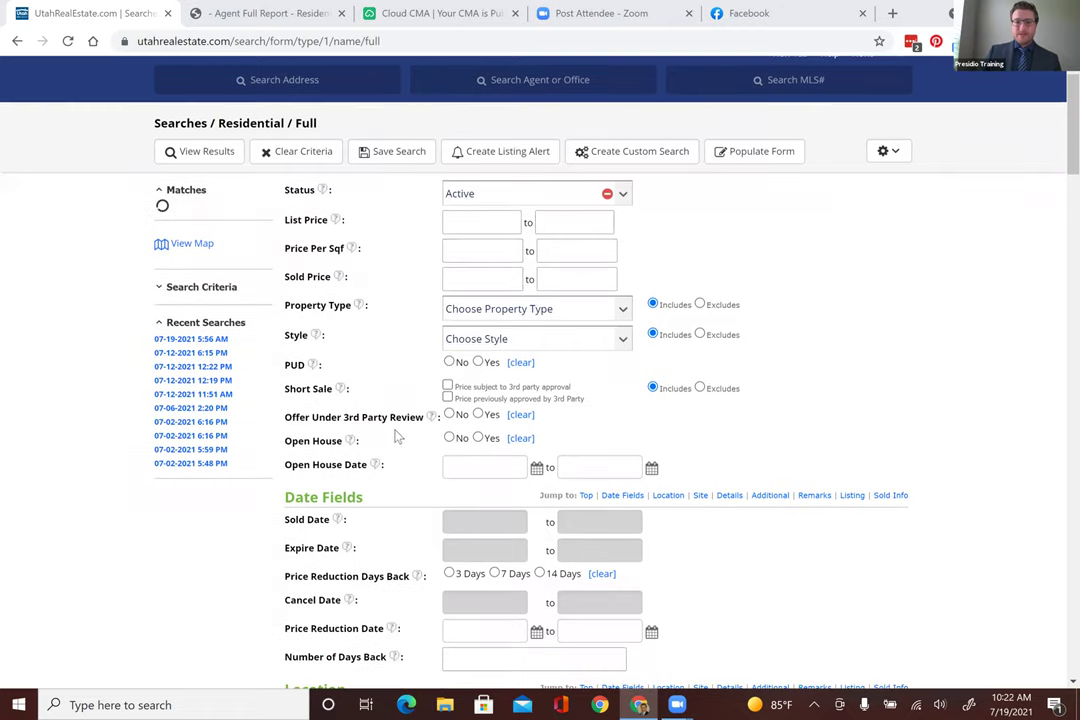
{"action": "scroll", "coordinate": [440, 489], "scroll_direction": "down", "scroll_amount": 3}
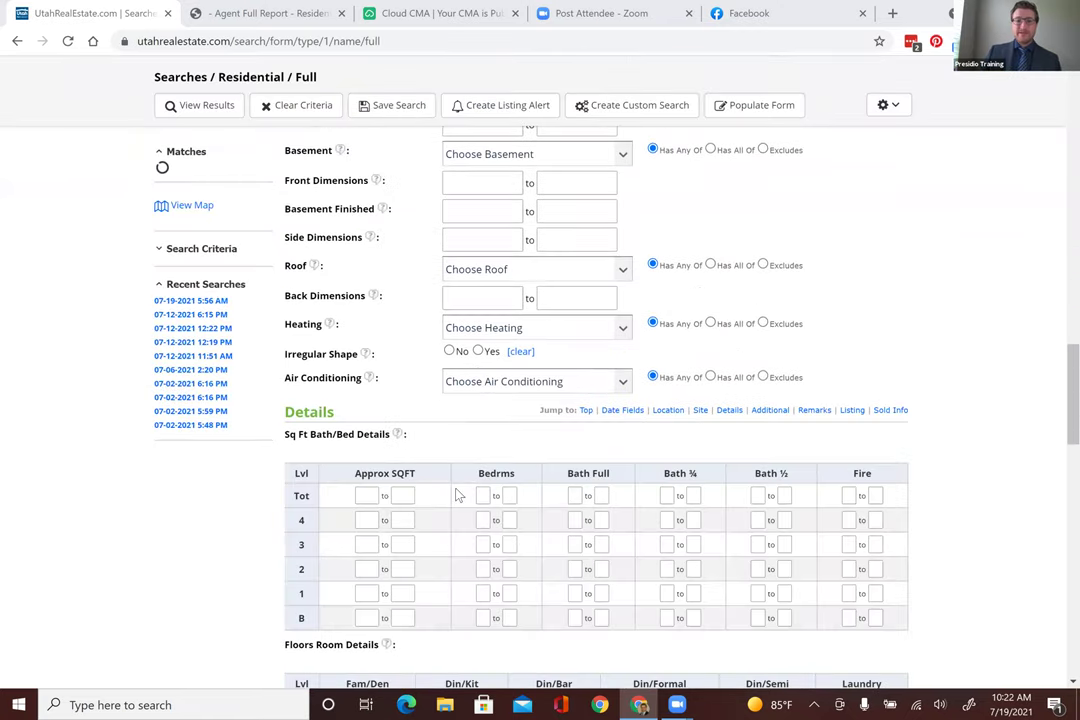
{"action": "scroll", "coordinate": [405, 488], "scroll_direction": "up", "scroll_amount": 20}
{"action": "scroll", "coordinate": [405, 488], "scroll_direction": "up", "scroll_amount": 3}
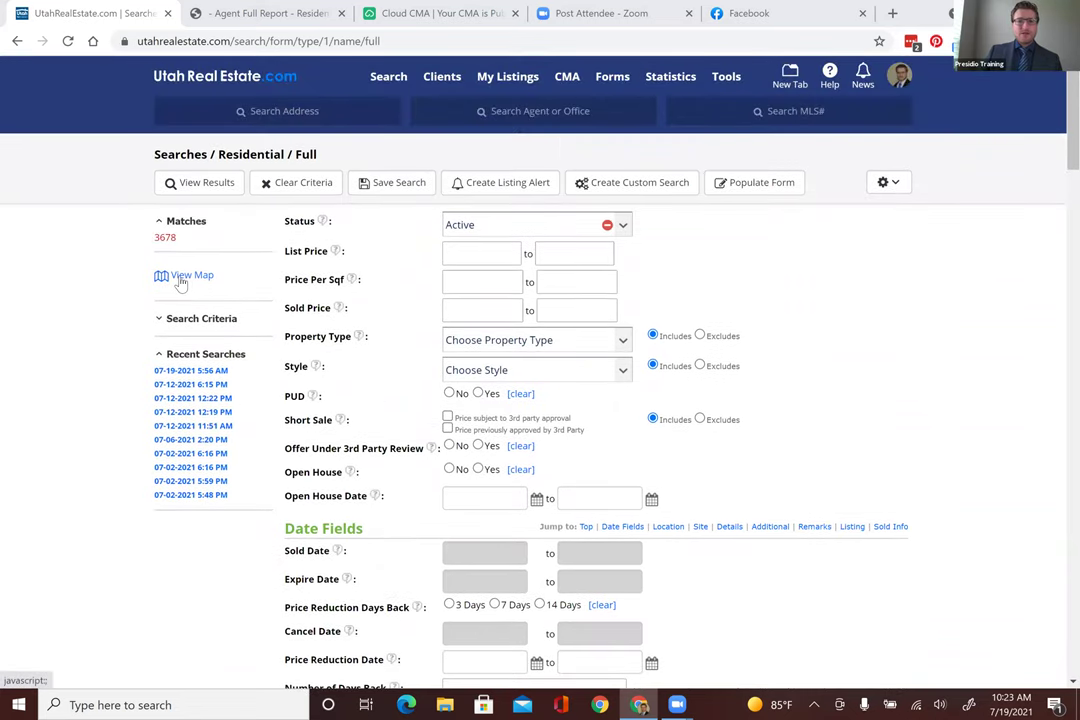
{"action": "left_click", "coordinate": [185, 279]}
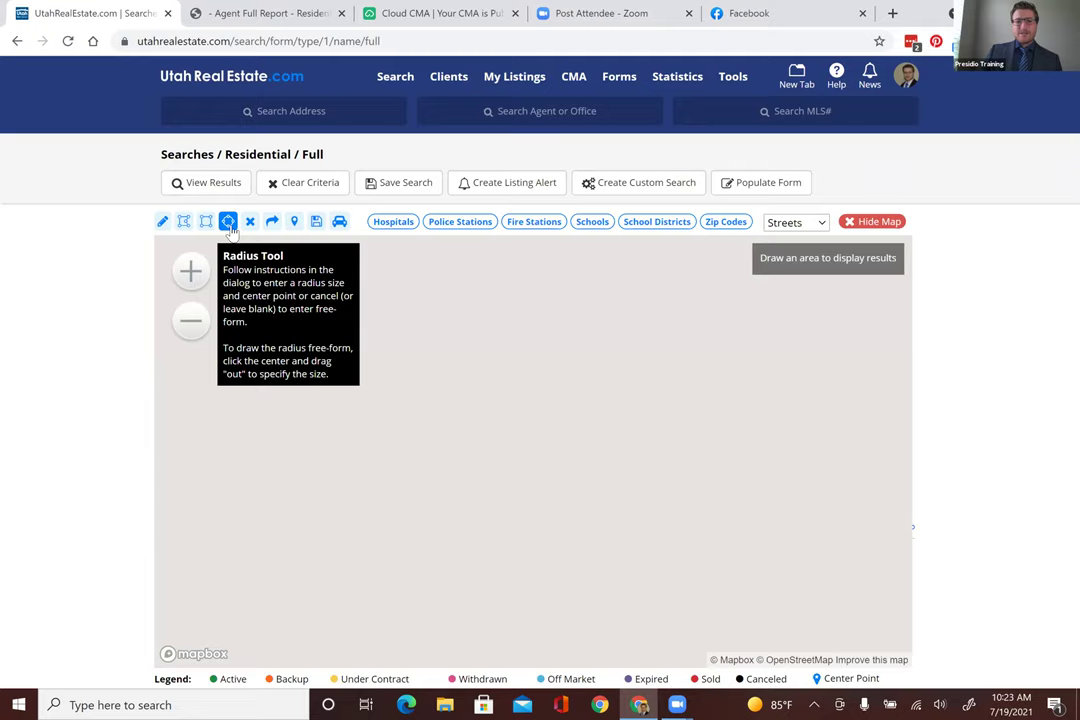
Step: Set a radius search area of 1 mile centred on MLS# 1455891 and apply it
{"action": "left_click", "coordinate": [229, 223]}
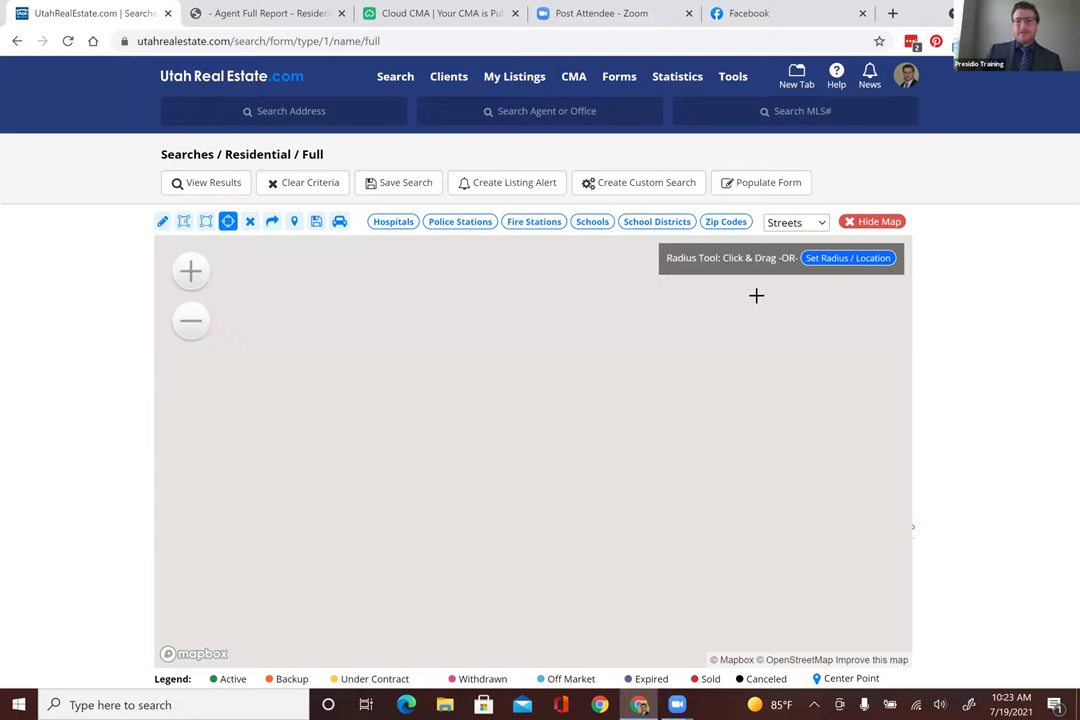
{"action": "left_click", "coordinate": [836, 258]}
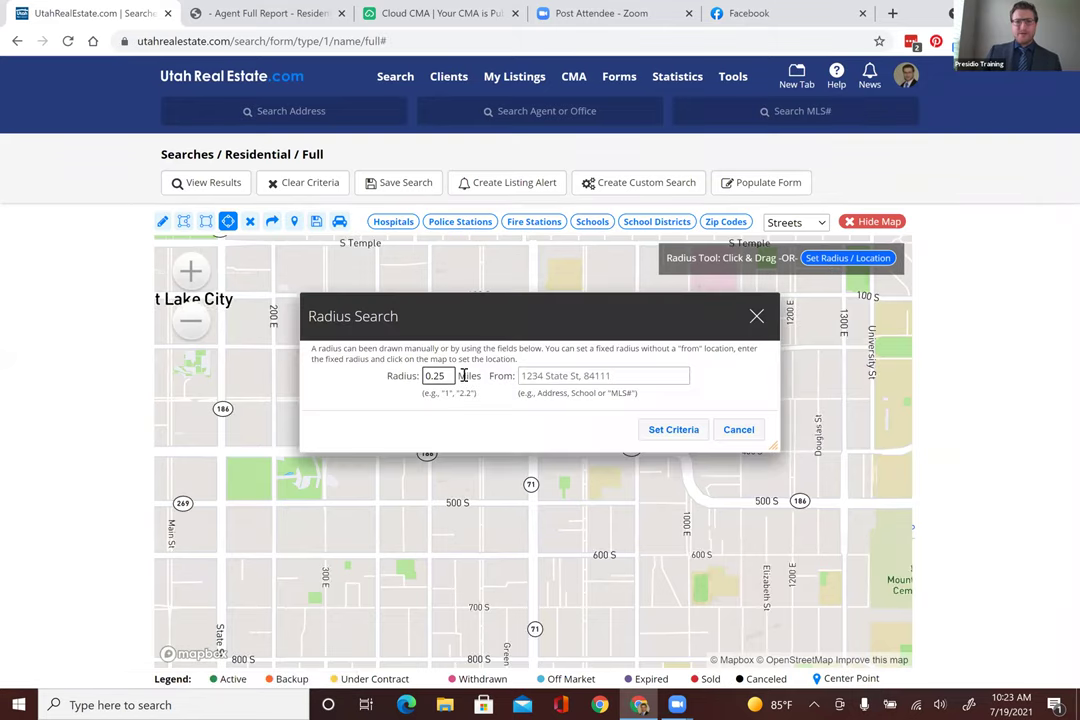
{"action": "double_click", "coordinate": [445, 378]}
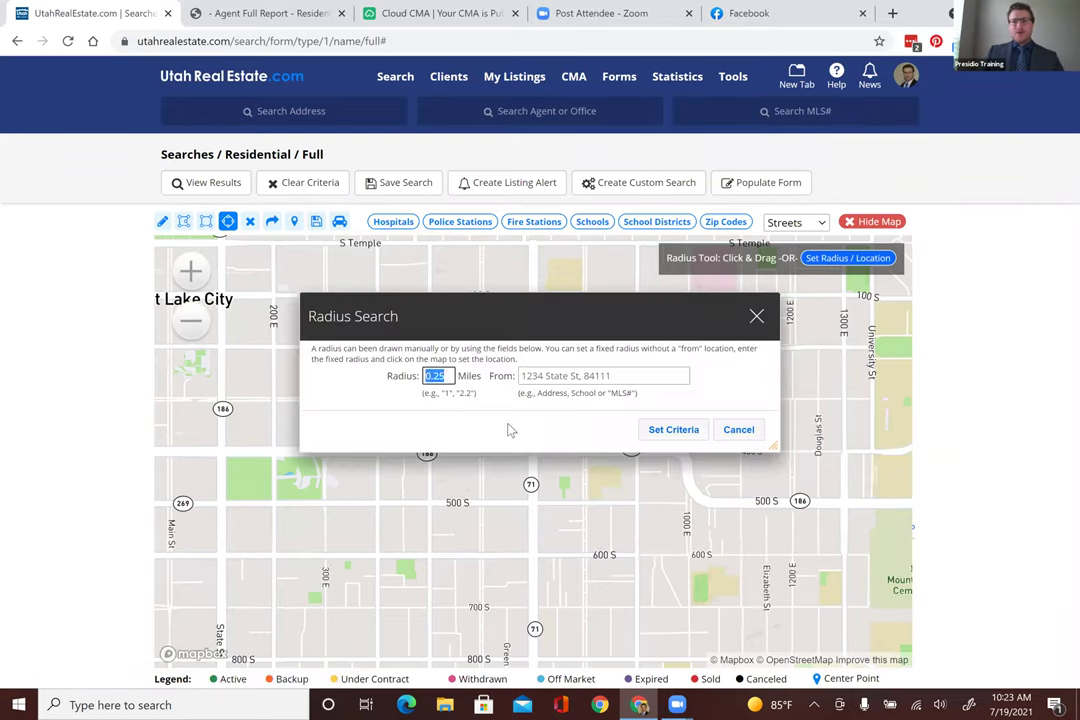
{"action": "type", "text": "1"}
{"action": "left_click", "coordinate": [576, 376]}
{"action": "type", "text": "1455891"}
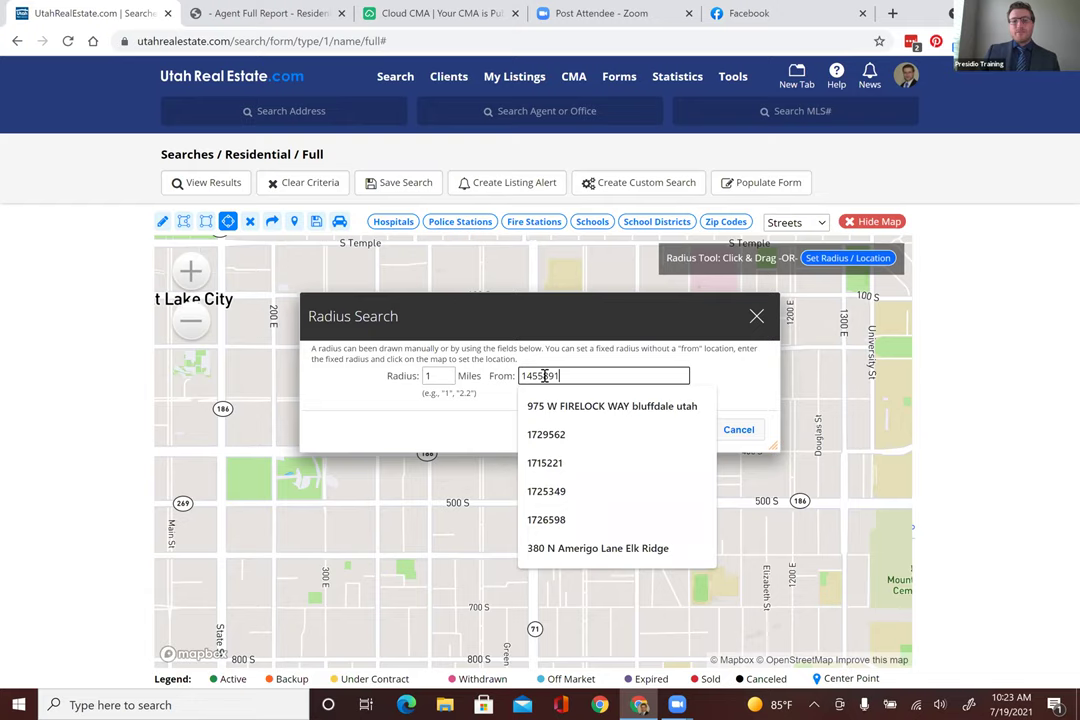
{"action": "left_click", "coordinate": [544, 376]}
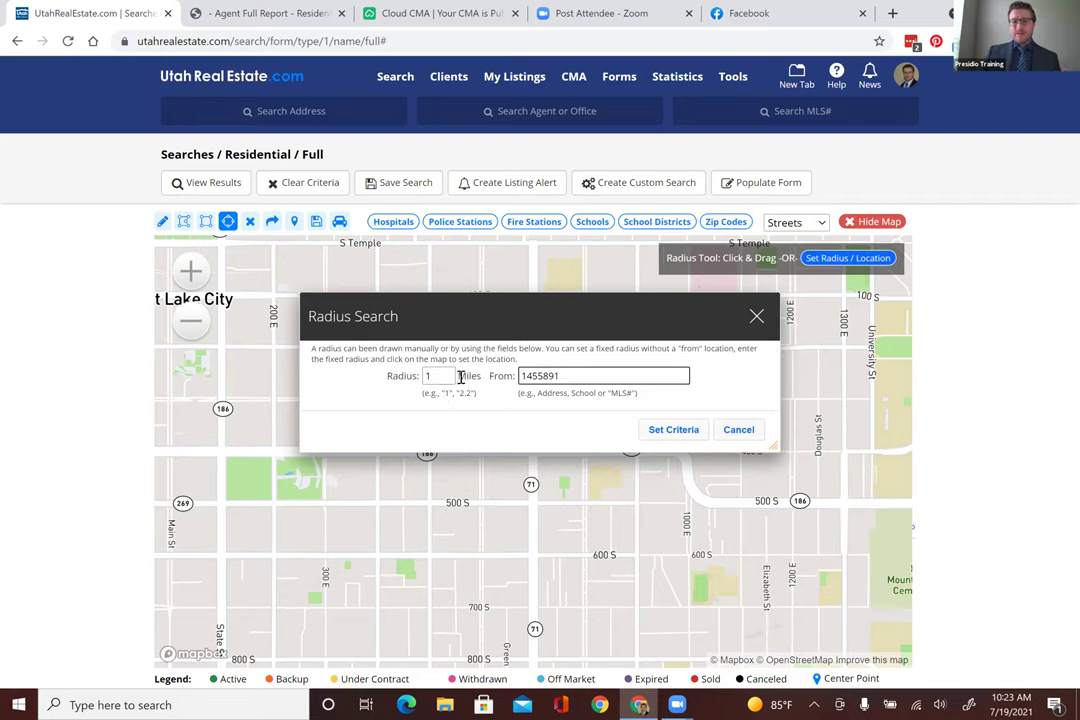
{"action": "left_click", "coordinate": [671, 432]}
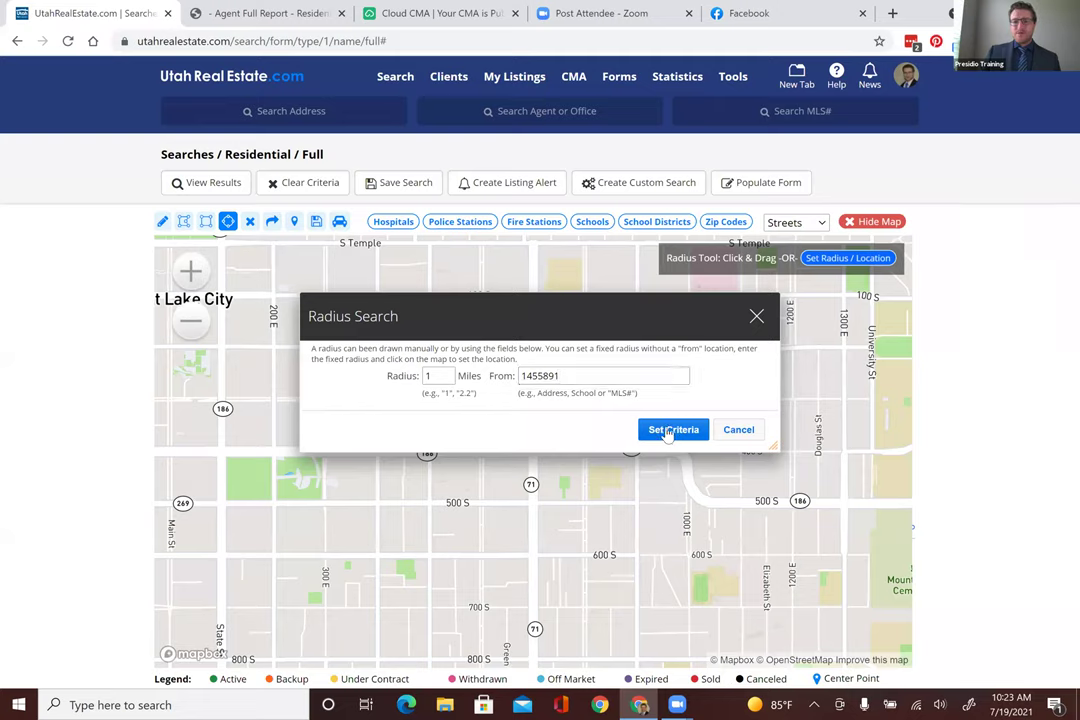
{"action": "left_click", "coordinate": [669, 430]}
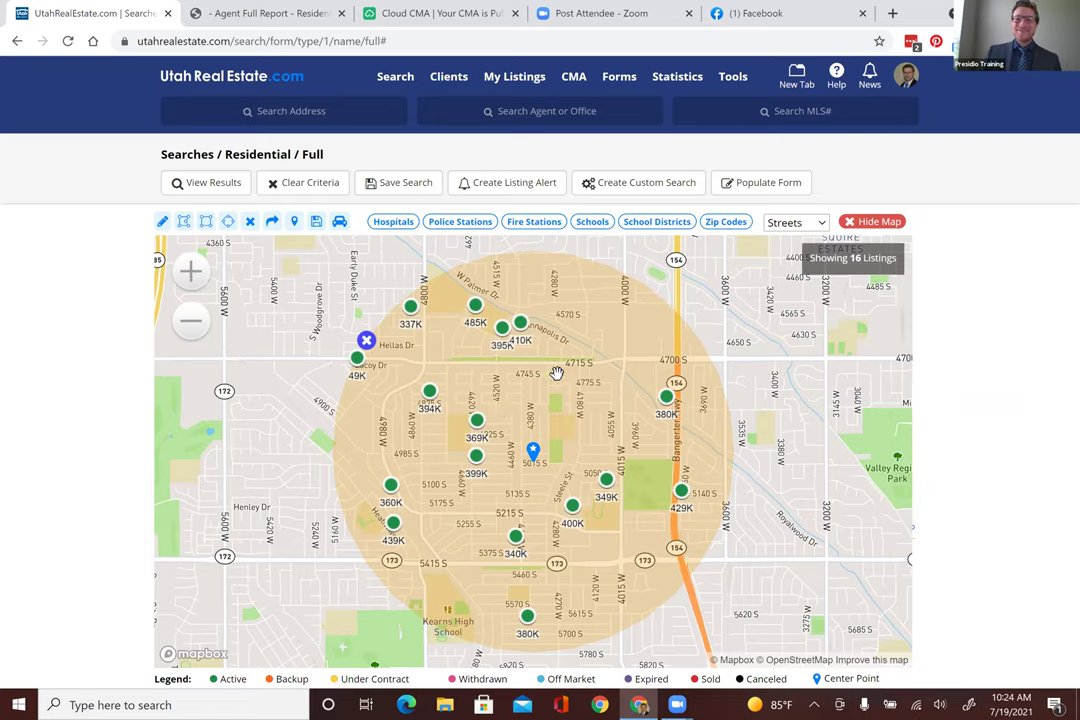
Step: Open the agent full report for the $395,000 listing MLS# 1751858 and highlight its price per foot
{"action": "left_click", "coordinate": [502, 329]}
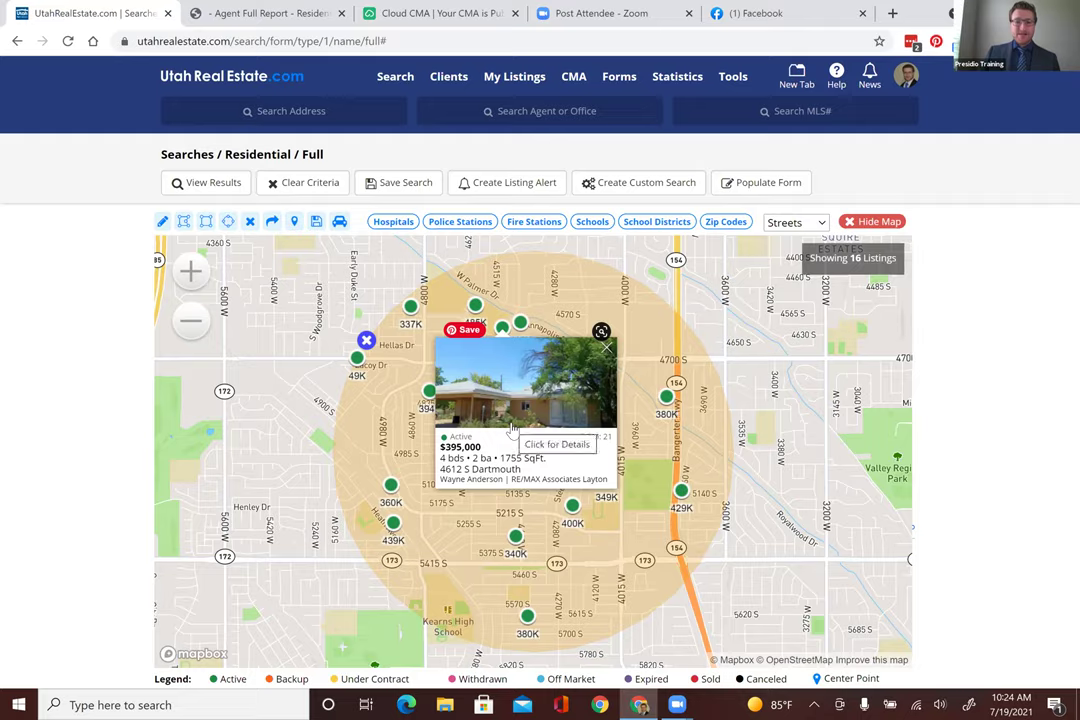
{"action": "left_click", "coordinate": [512, 430]}
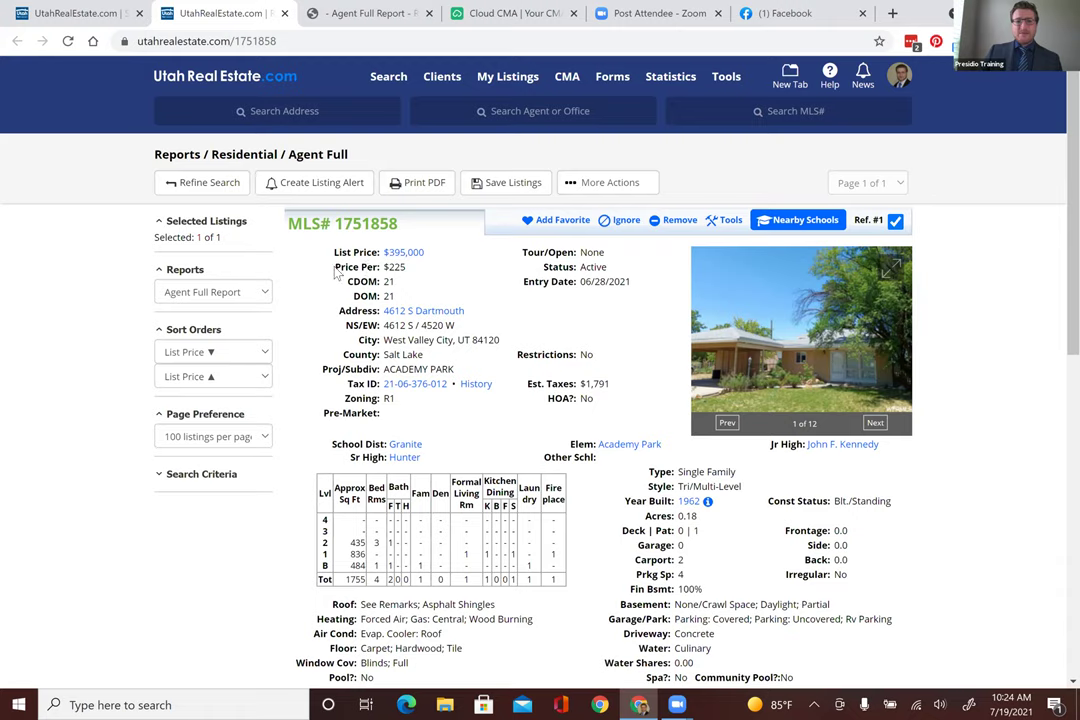
{"action": "left_click_drag", "start_coordinate": [334, 272], "coordinate": [407, 272]}
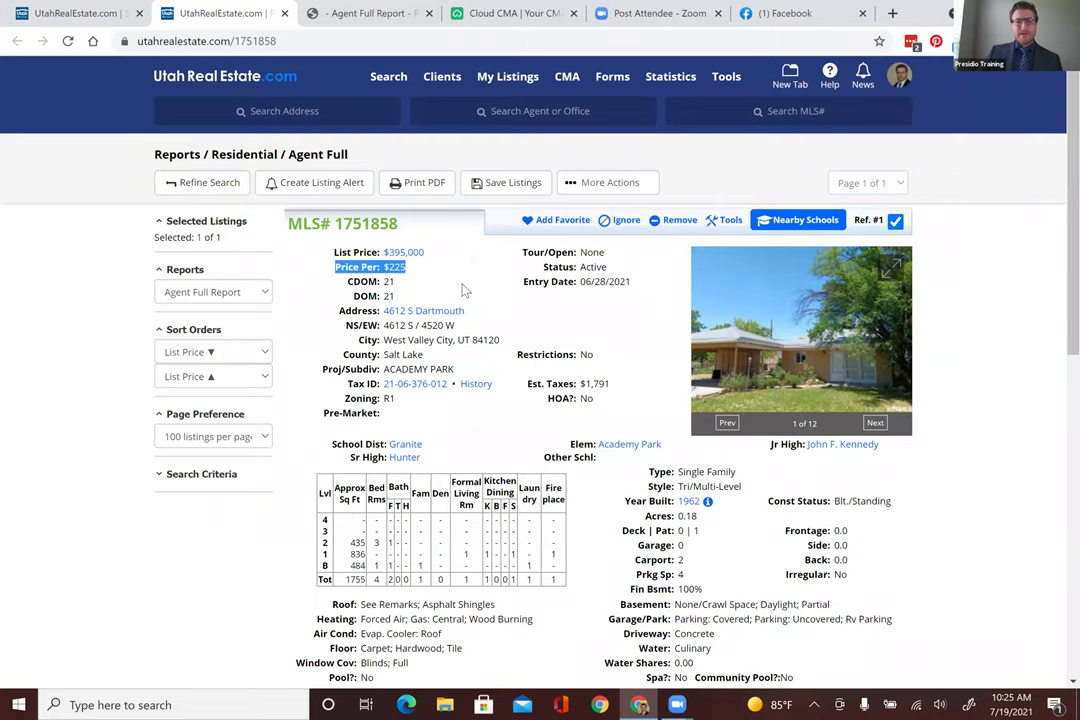
Step: Refine the search to Rambler/Ranch style and Single Family property type, then view the results
{"action": "left_click", "coordinate": [203, 190]}
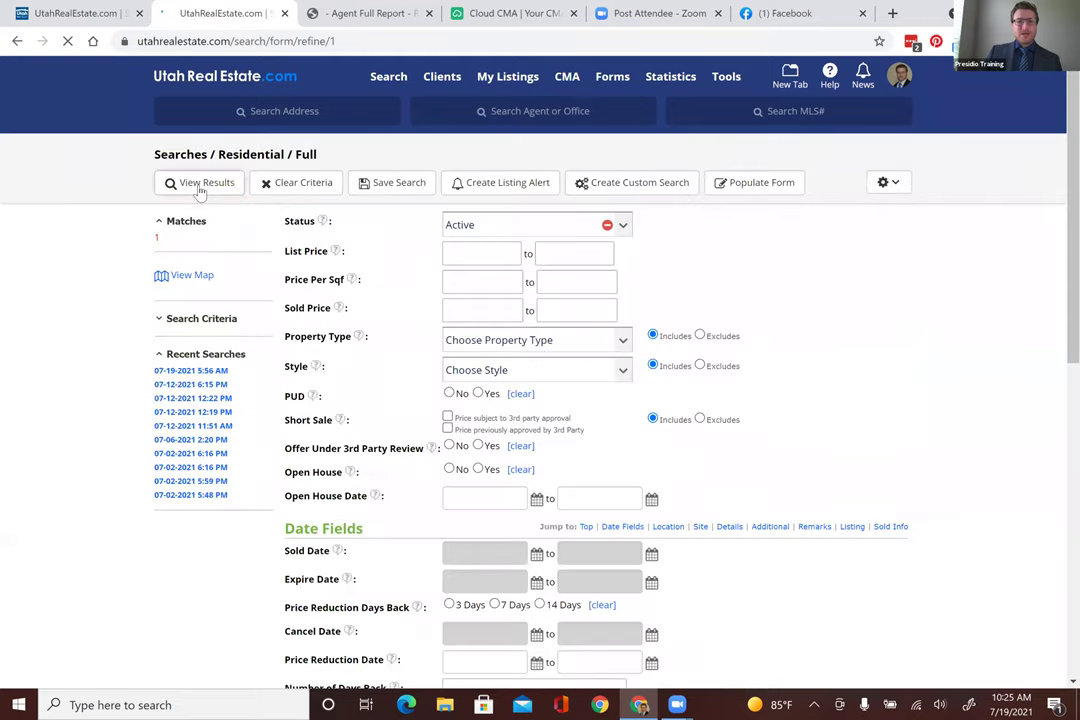
{"action": "left_click", "coordinate": [624, 374]}
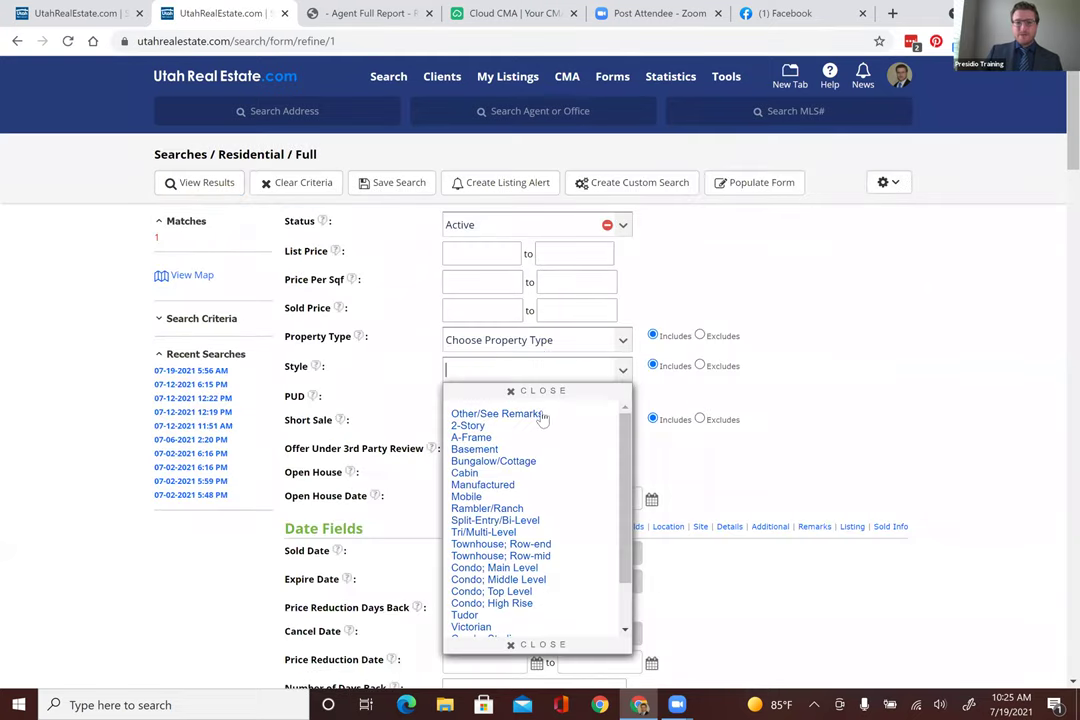
{"action": "left_click", "coordinate": [500, 508]}
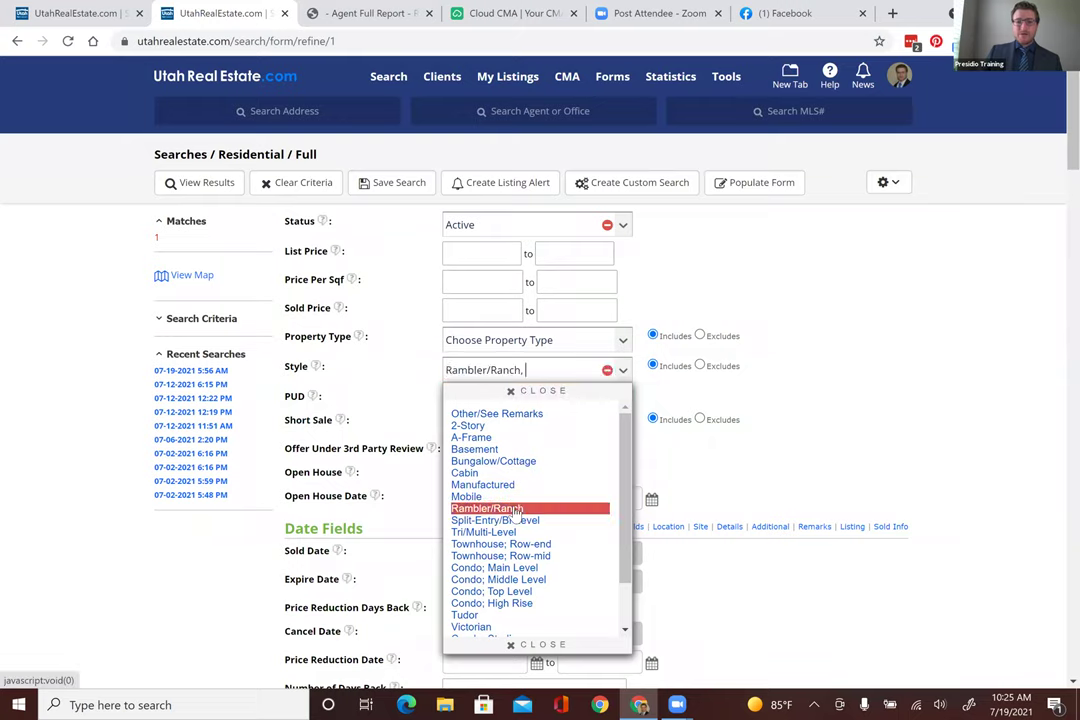
{"action": "left_click", "coordinate": [502, 369]}
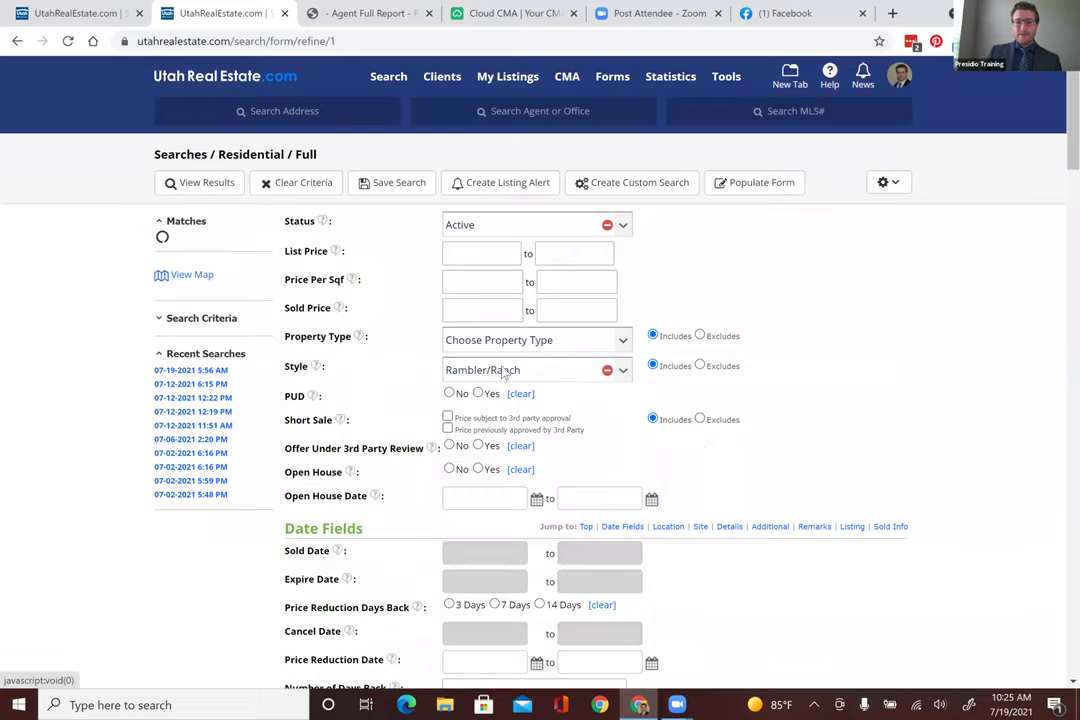
{"action": "left_click", "coordinate": [622, 341]}
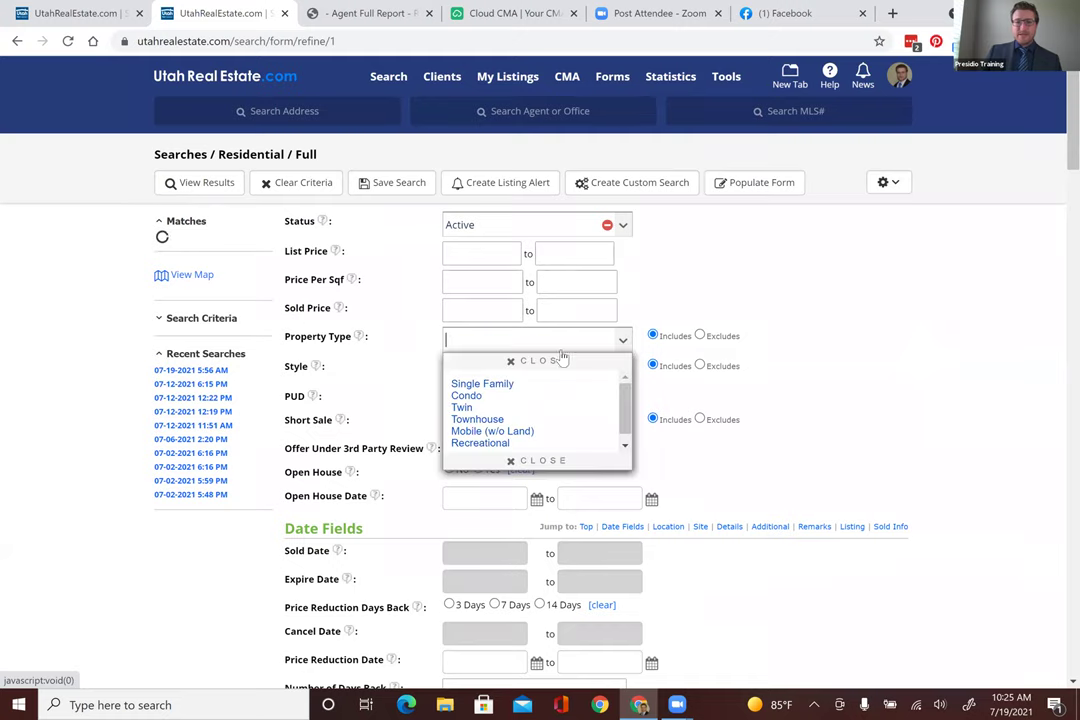
{"action": "left_click", "coordinate": [484, 384]}
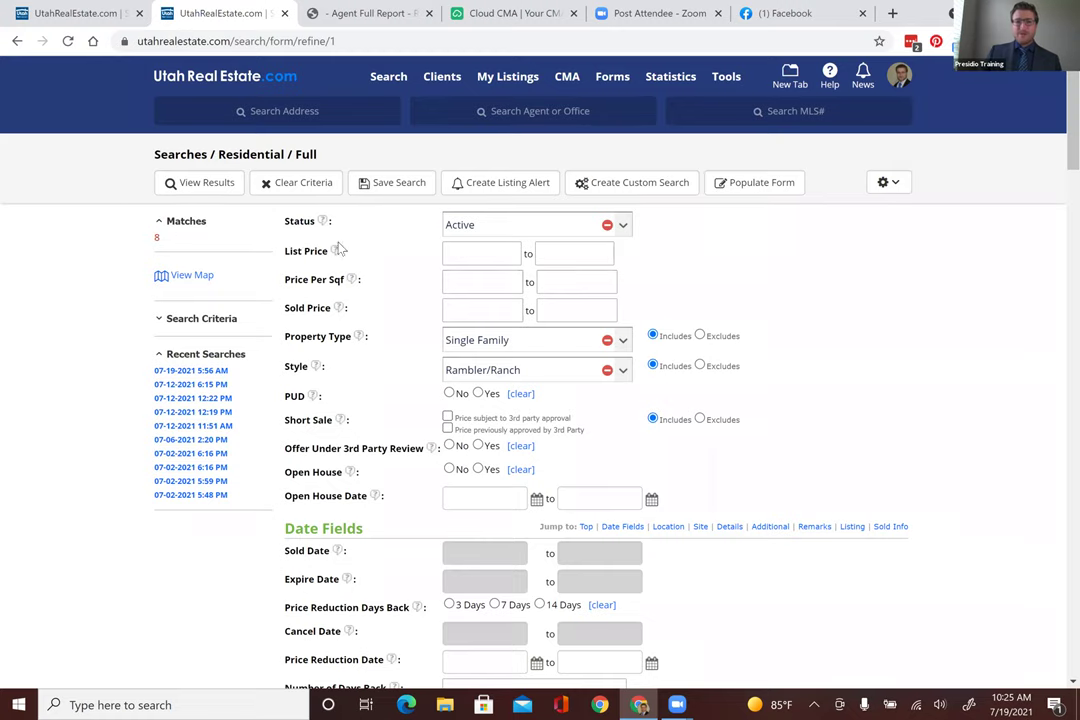
{"action": "left_click", "coordinate": [212, 186]}
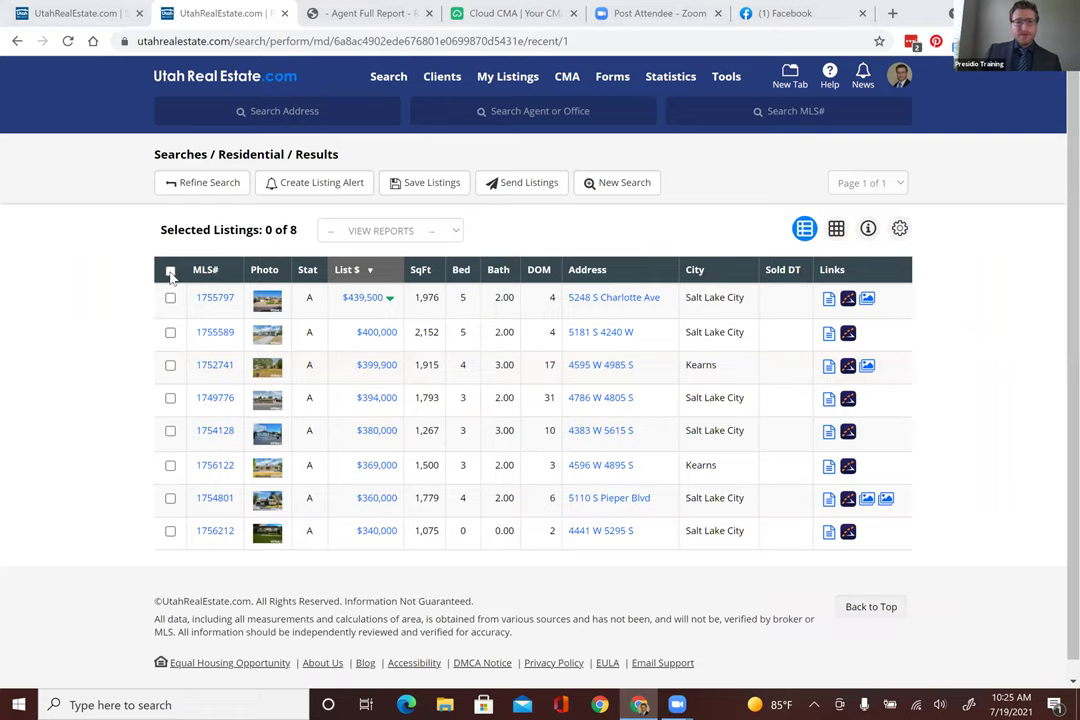
Step: On the search map, apply a 1-mile radius around the listing and preview the $360,000 marker
{"action": "left_click", "coordinate": [211, 184]}
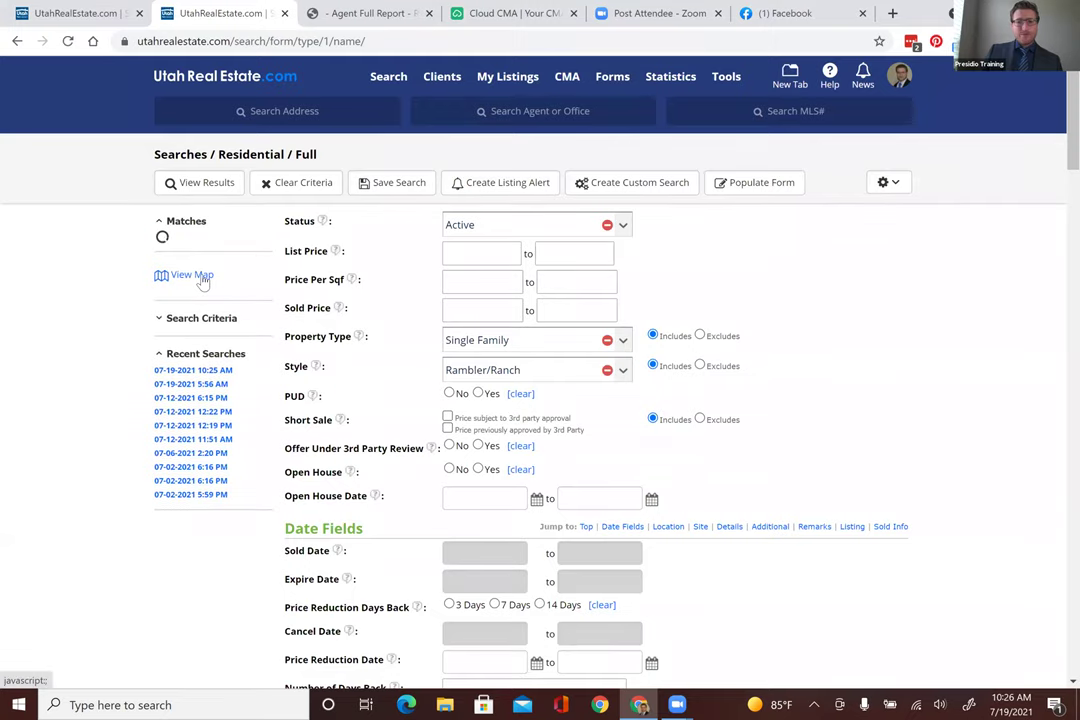
{"action": "left_click", "coordinate": [201, 279]}
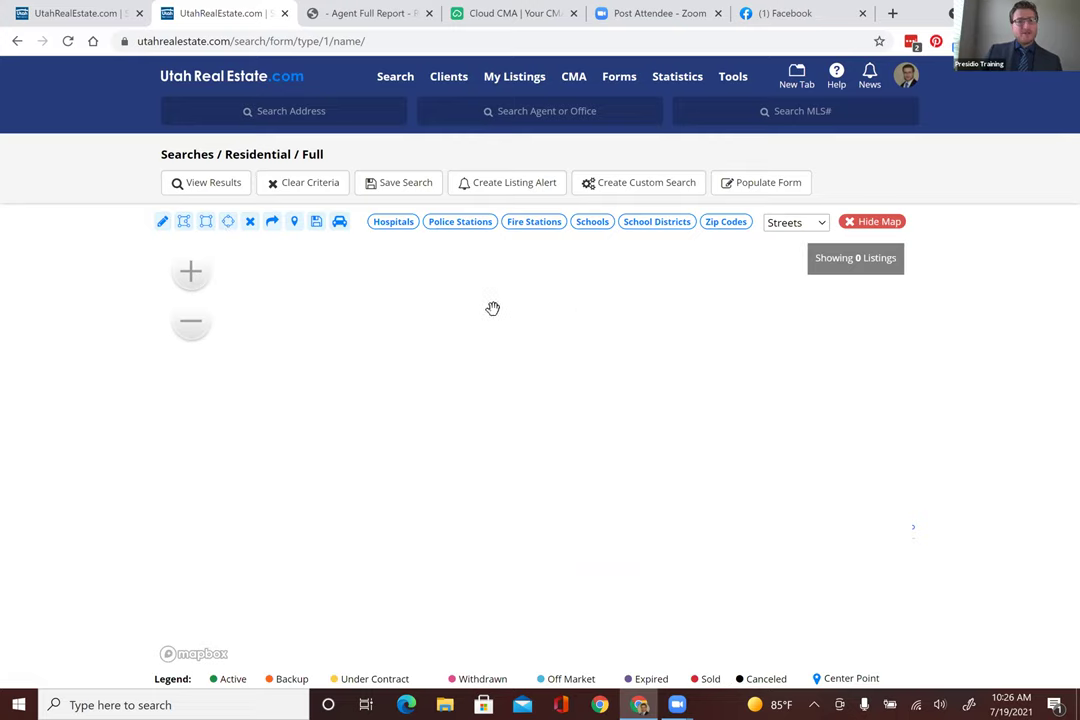
{"action": "left_click", "coordinate": [229, 224]}
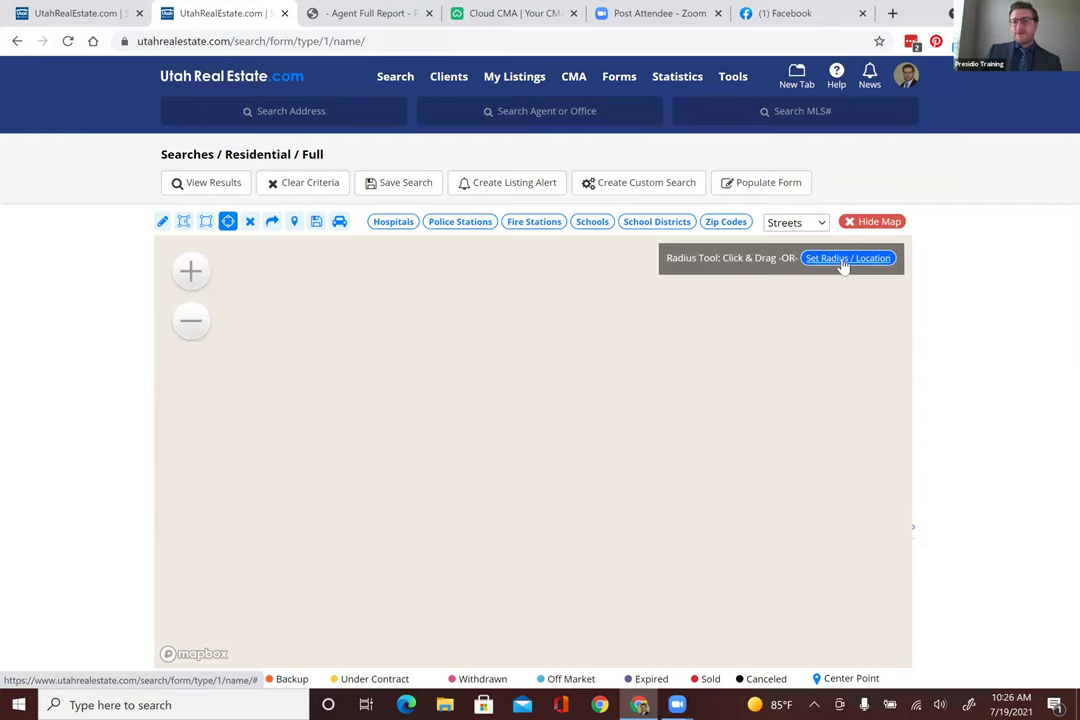
{"action": "left_click", "coordinate": [845, 259]}
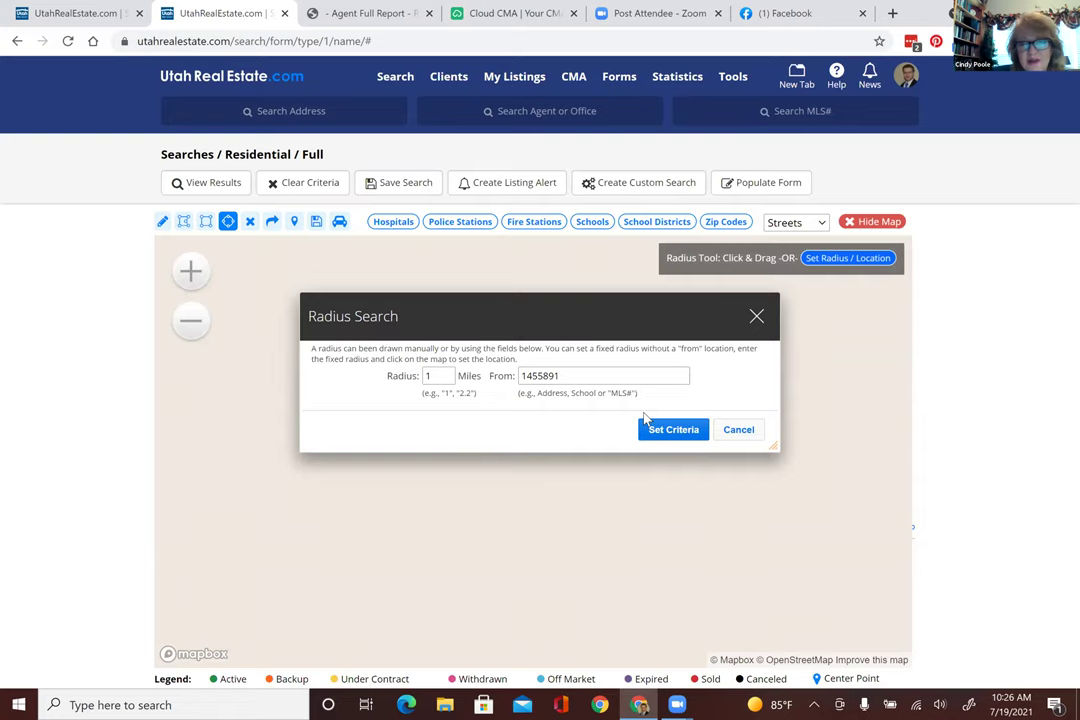
{"action": "left_click", "coordinate": [649, 427]}
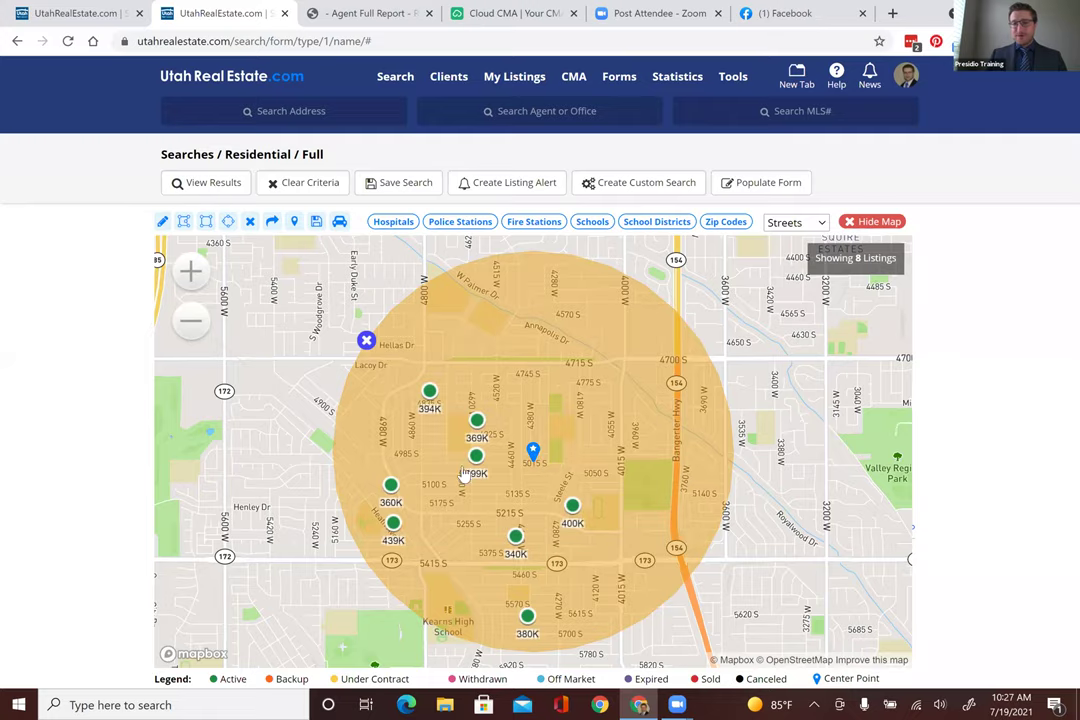
{"action": "left_click", "coordinate": [391, 495]}
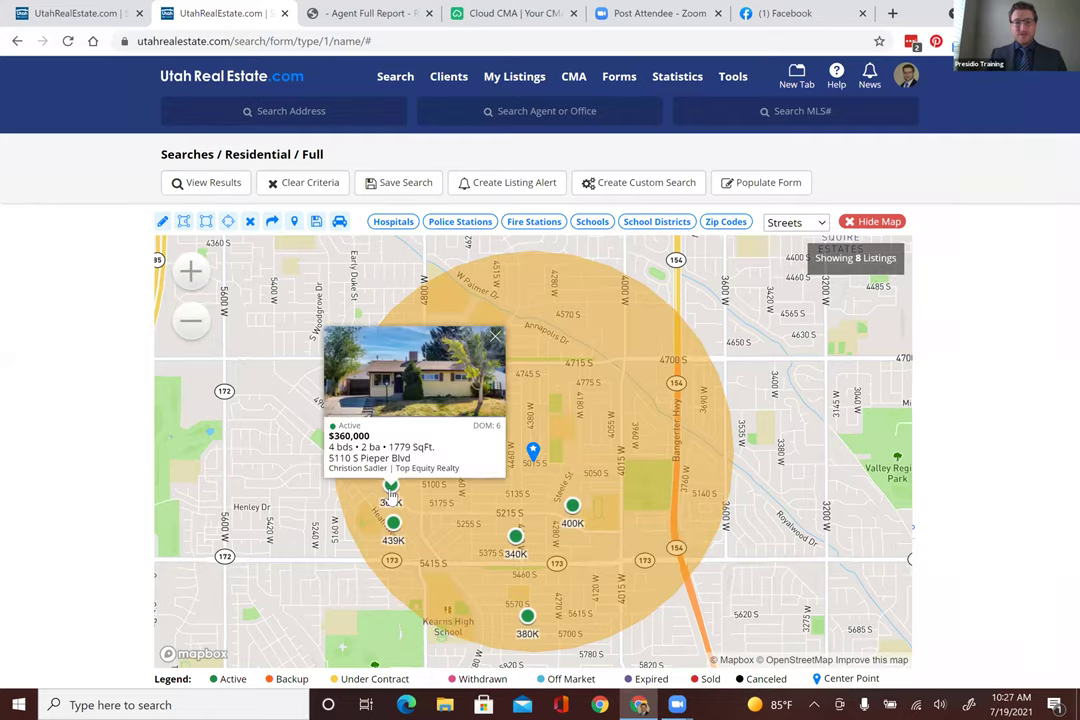
{"action": "left_click", "coordinate": [414, 418]}
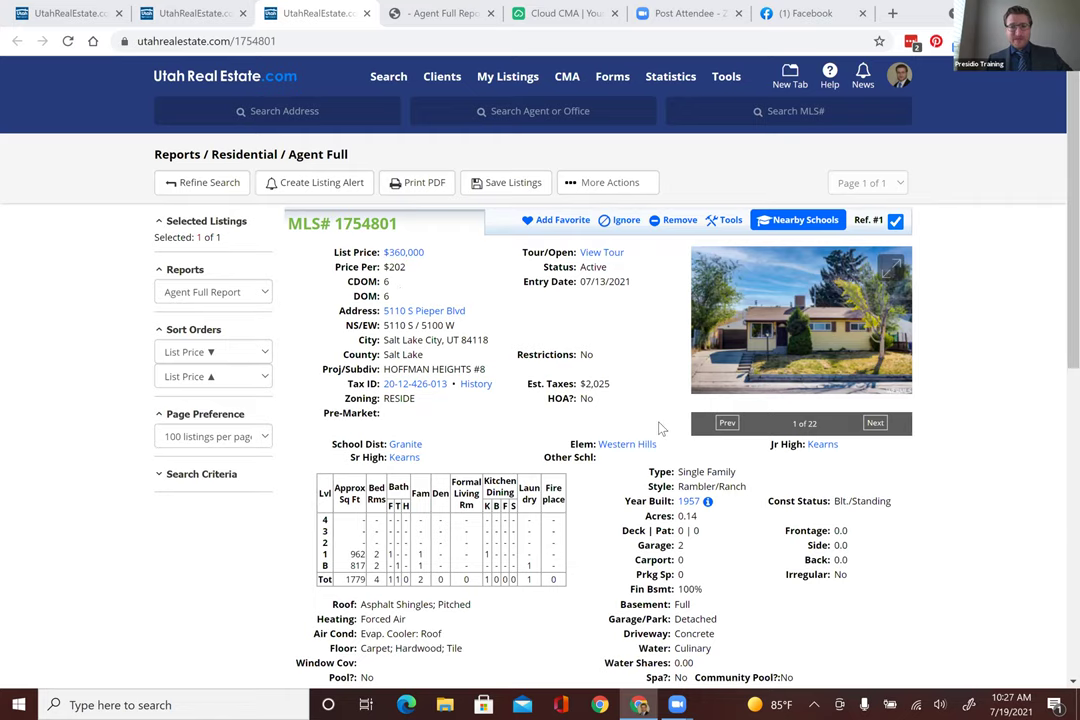
{"action": "left_click", "coordinate": [872, 424]}
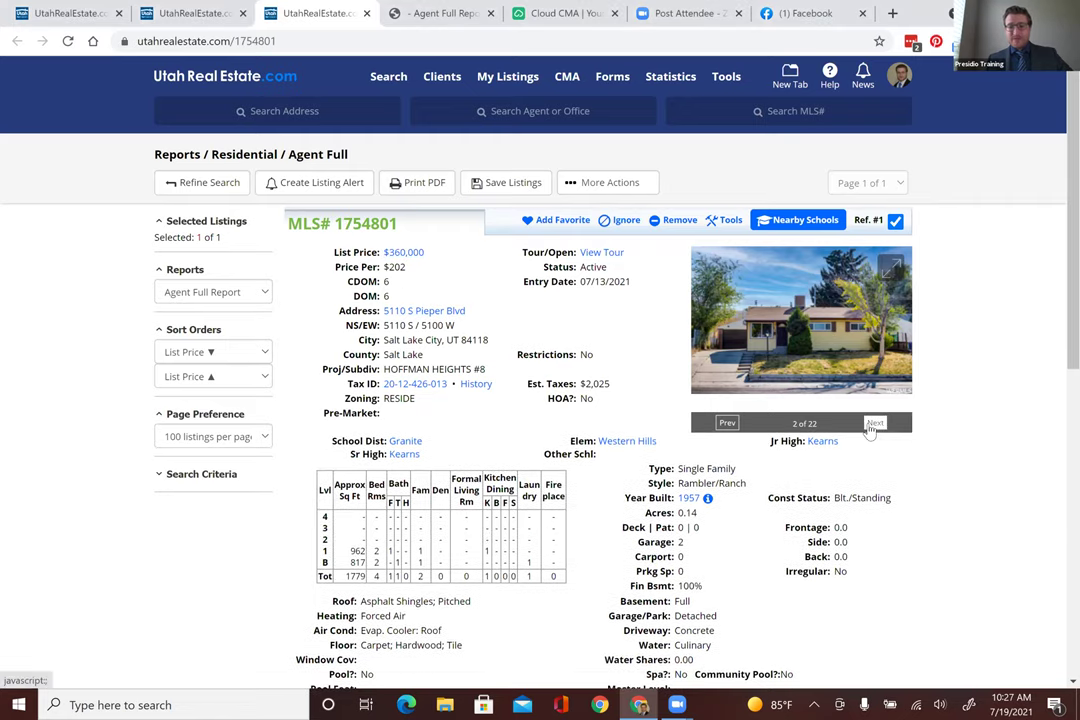
{"action": "left_click", "coordinate": [872, 424]}
{"action": "left_click", "coordinate": [872, 424]}
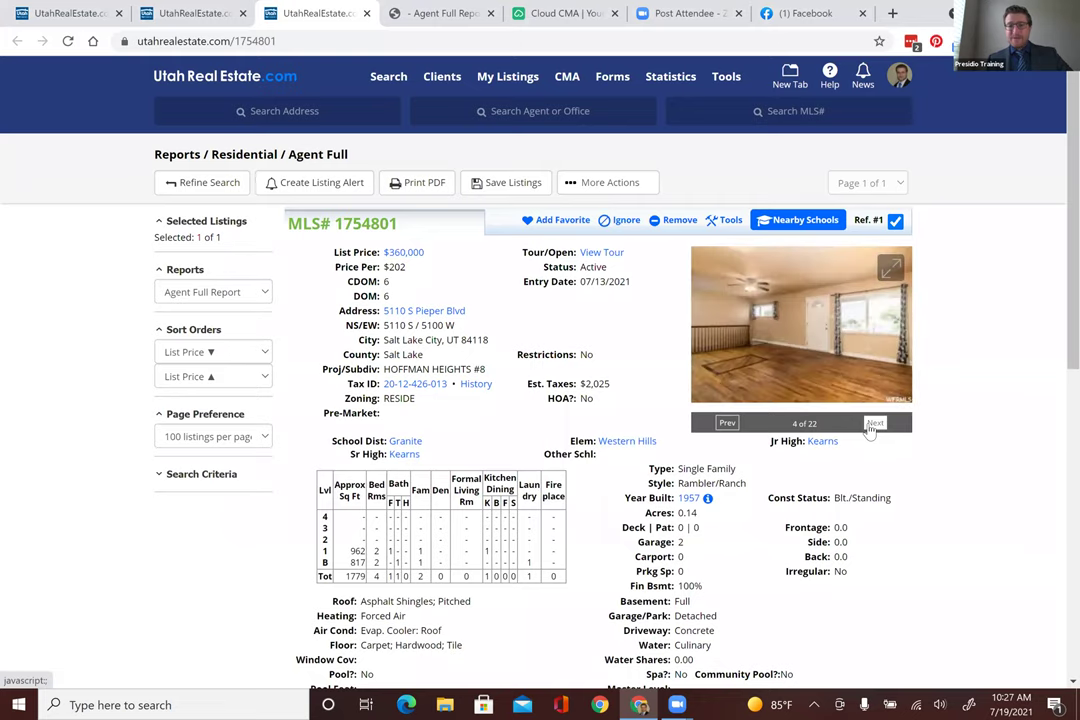
{"action": "left_click", "coordinate": [872, 424]}
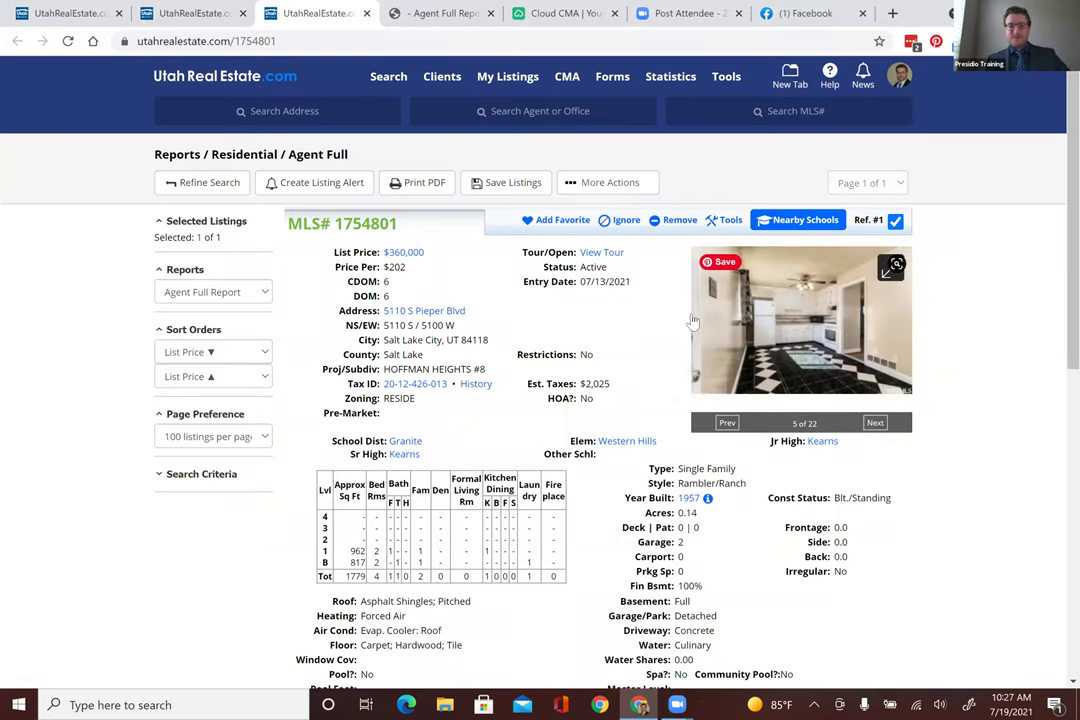
{"action": "scroll", "coordinate": [655, 399], "scroll_direction": "down", "scroll_amount": 1}
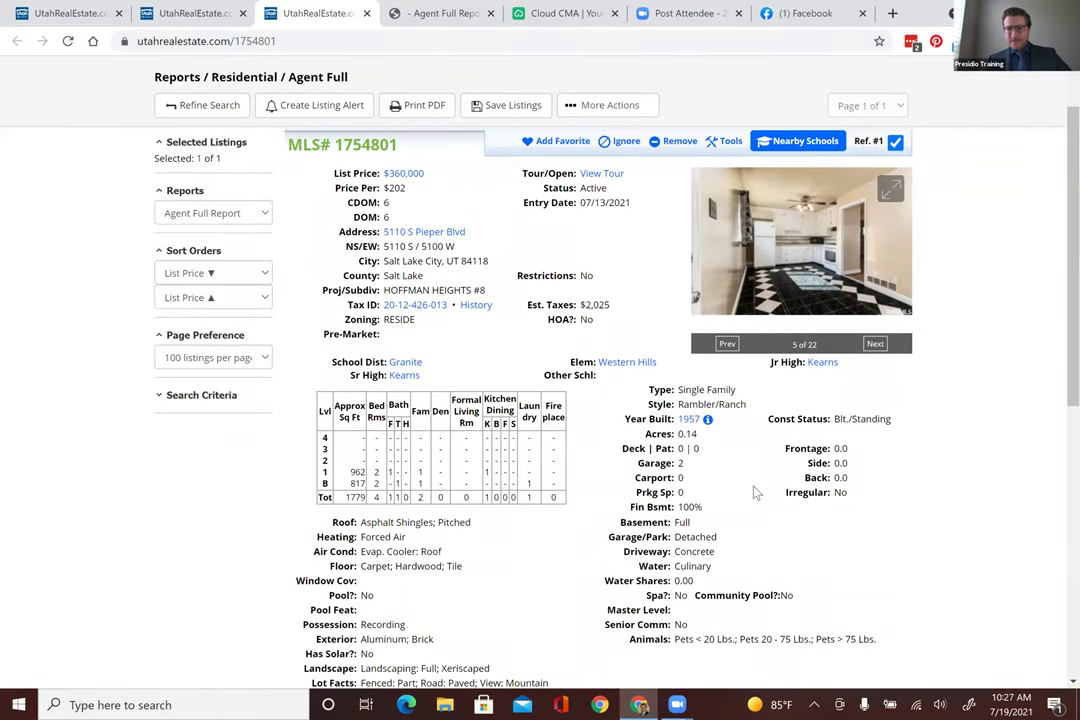
{"action": "scroll", "coordinate": [762, 518], "scroll_direction": "up", "scroll_amount": 1}
{"action": "scroll", "coordinate": [766, 513], "scroll_direction": "down", "scroll_amount": 2}
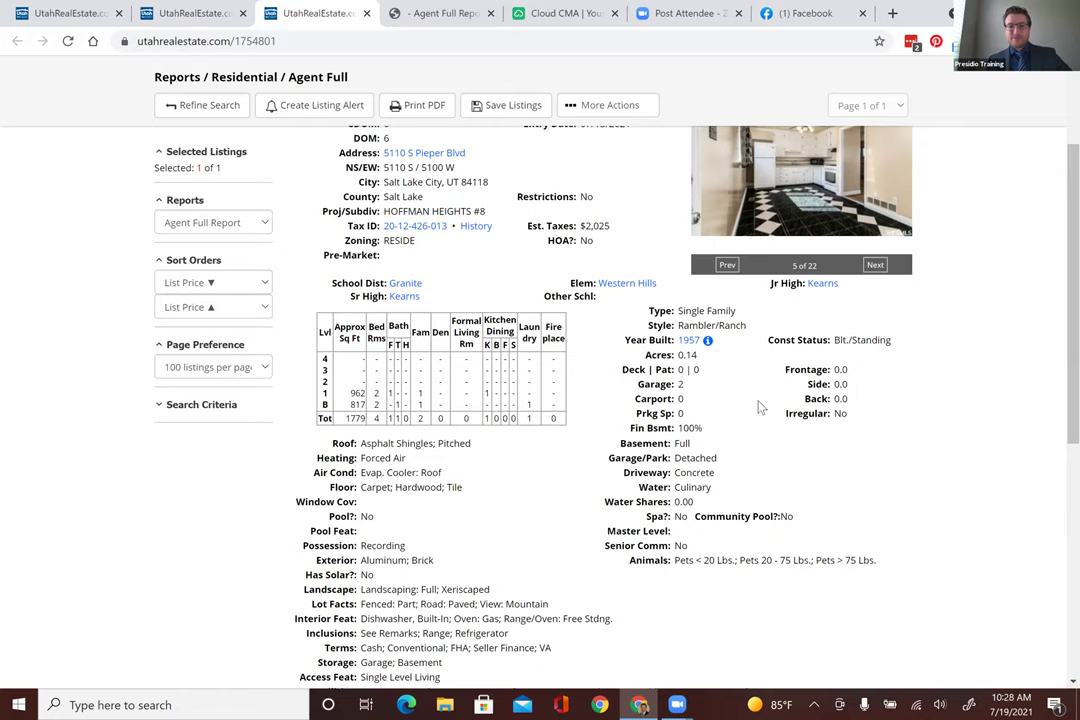
{"action": "scroll", "coordinate": [759, 407], "scroll_direction": "up", "scroll_amount": 3}
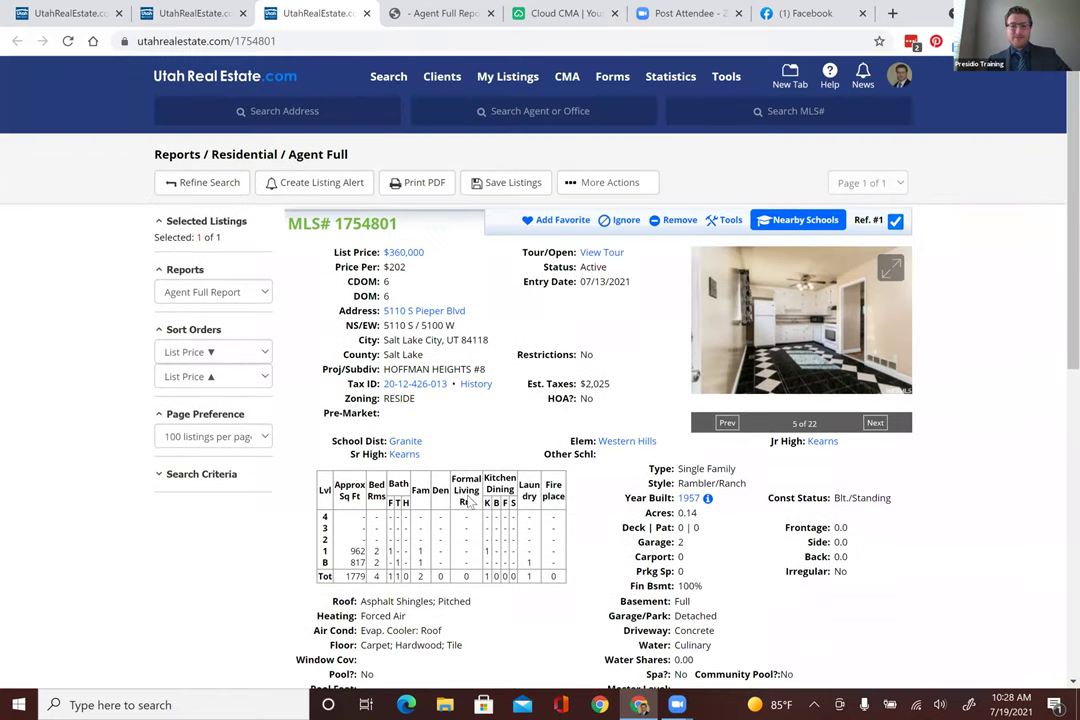
Step: Highlight the $202 price per foot, then return to the radius search map tab
{"action": "mouse_move", "coordinate": [407, 267]}
{"action": "left_mouse_down"}
{"action": "mouse_move", "coordinate": [372, 268]}
{"action": "mouse_move", "coordinate": [392, 271]}
{"action": "left_mouse_up"}
{"action": "double_click", "coordinate": [396, 267]}
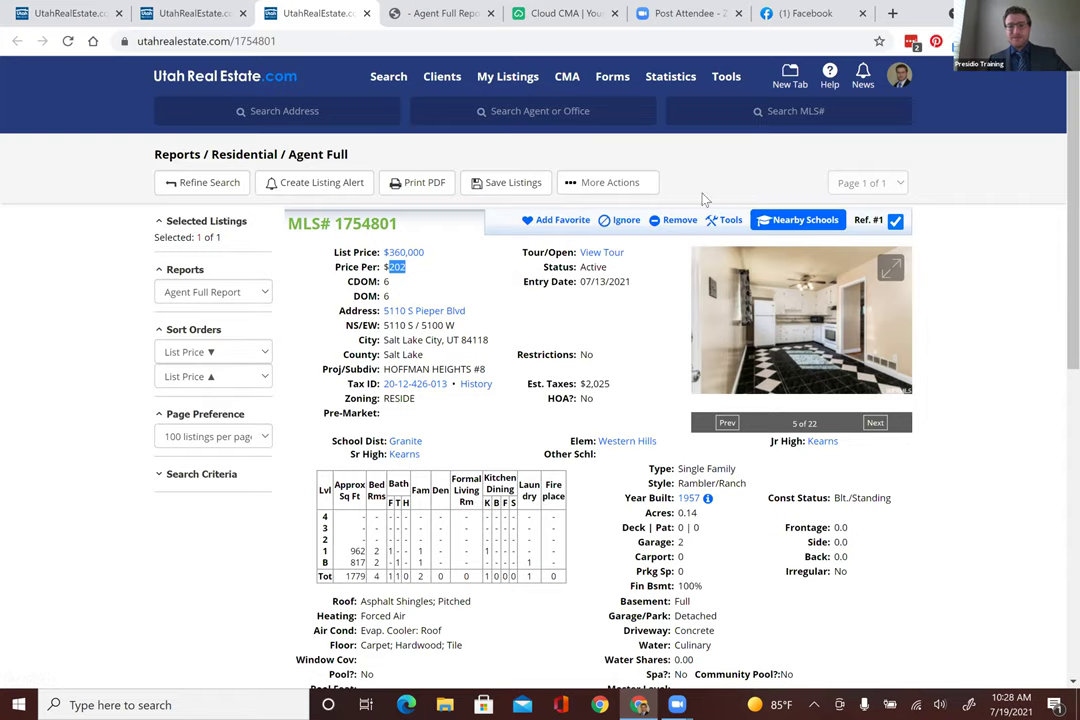
{"action": "scroll", "coordinate": [530, 406], "scroll_direction": "down", "scroll_amount": 2}
{"action": "scroll", "coordinate": [530, 406], "scroll_direction": "down", "scroll_amount": 2}
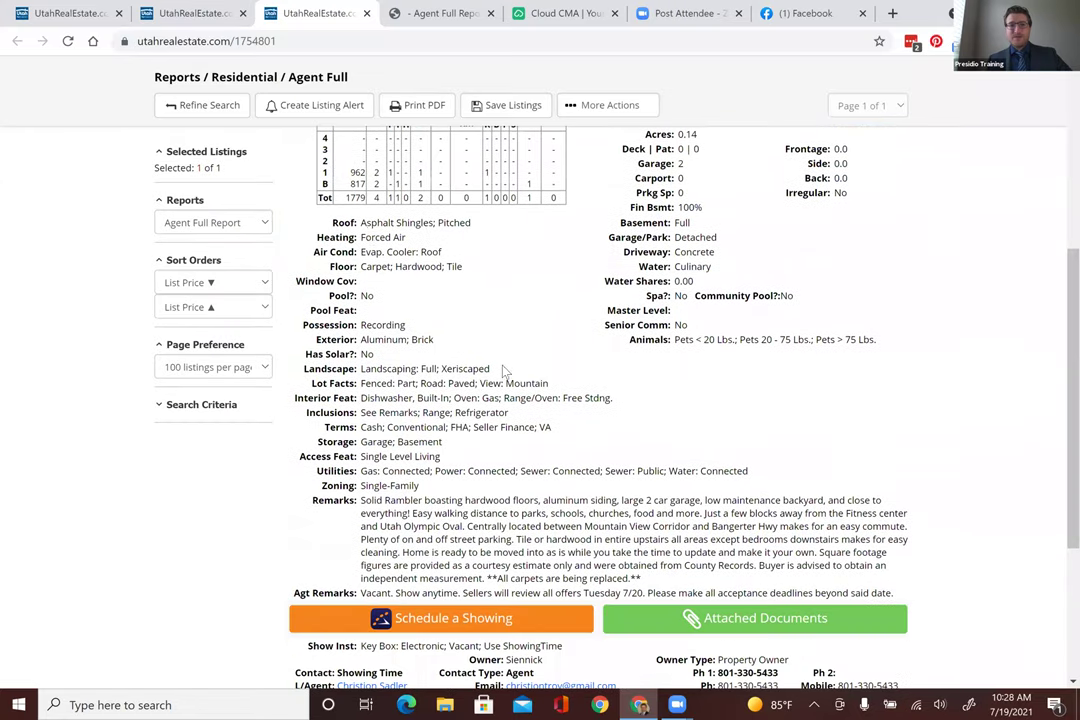
{"action": "scroll", "coordinate": [424, 308], "scroll_direction": "up", "scroll_amount": 5}
{"action": "left_click", "coordinate": [196, 20]}
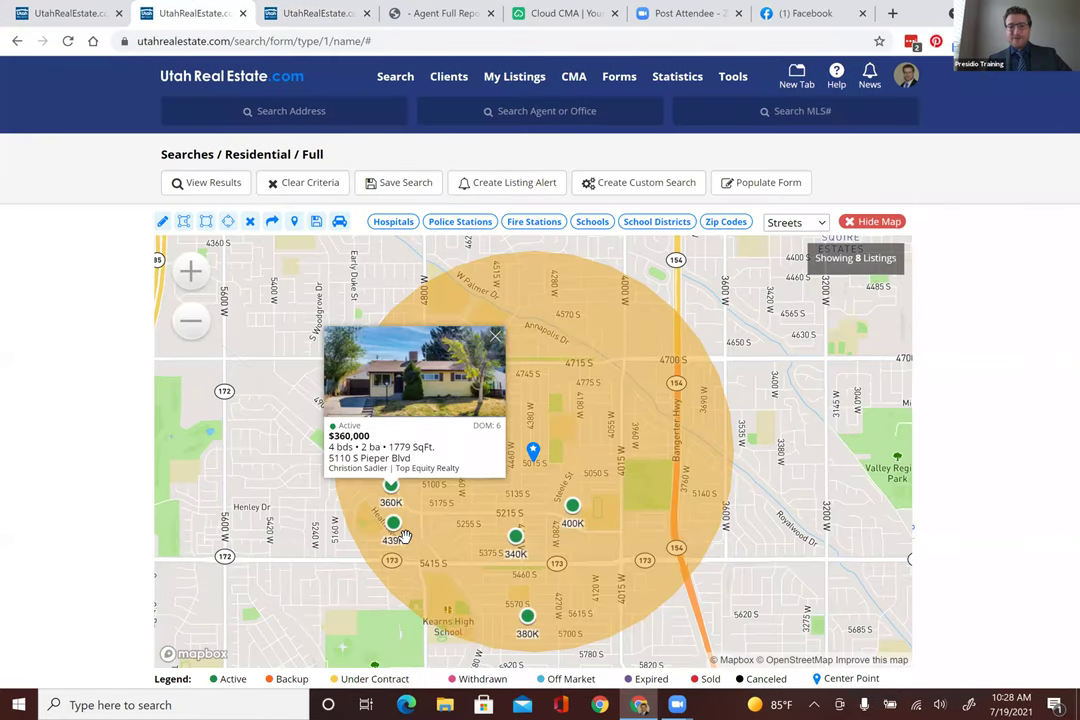
Step: Open the full report for the $439,500 rambler, MLS# 1755797, from its map marker
{"action": "left_click", "coordinate": [396, 540]}
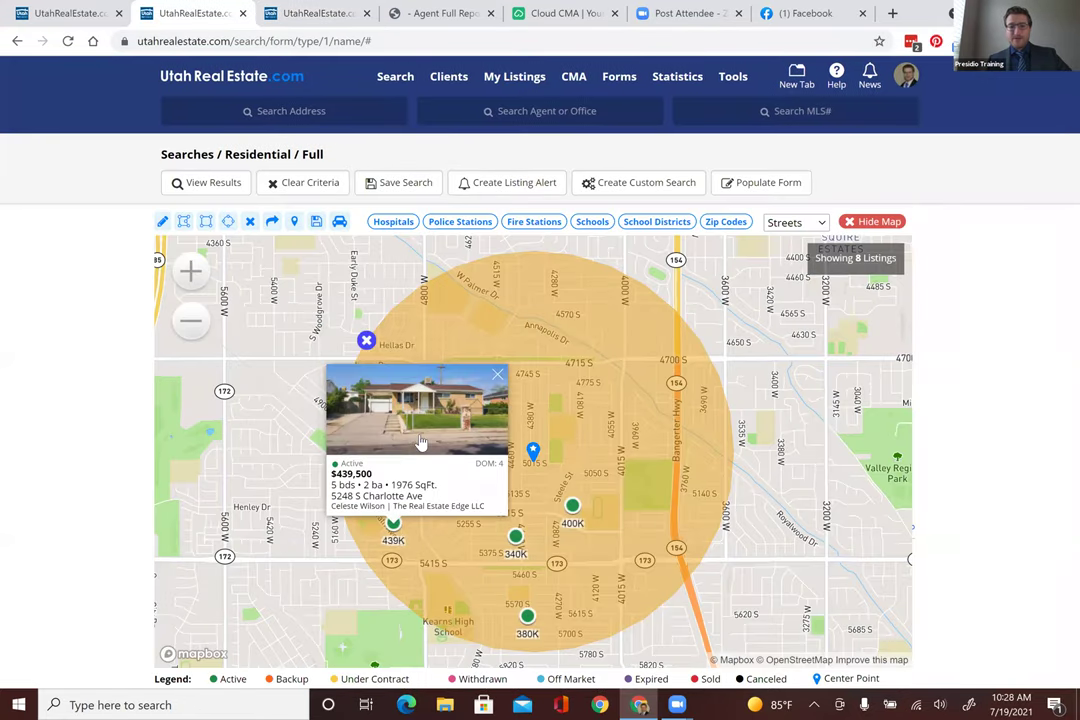
{"action": "left_click", "coordinate": [419, 444]}
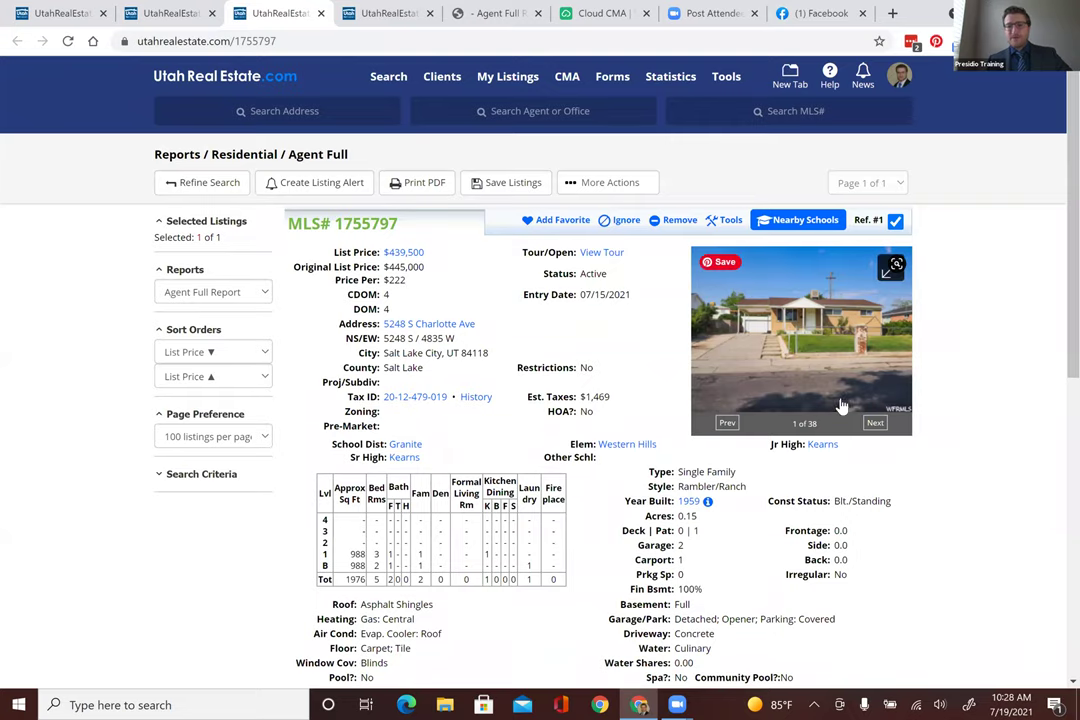
{"action": "scroll", "coordinate": [729, 555], "scroll_direction": "down", "scroll_amount": 1}
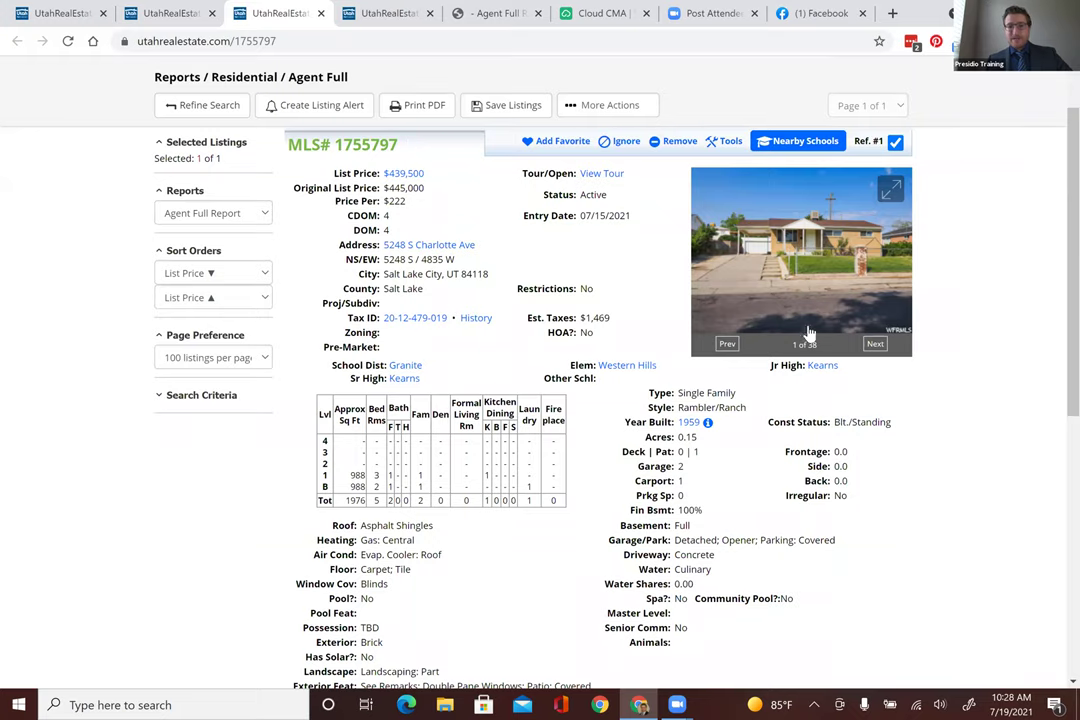
Step: Page through the listing's photos up to 12 of 38
{"action": "left_click", "coordinate": [875, 344]}
{"action": "left_click", "coordinate": [875, 344]}
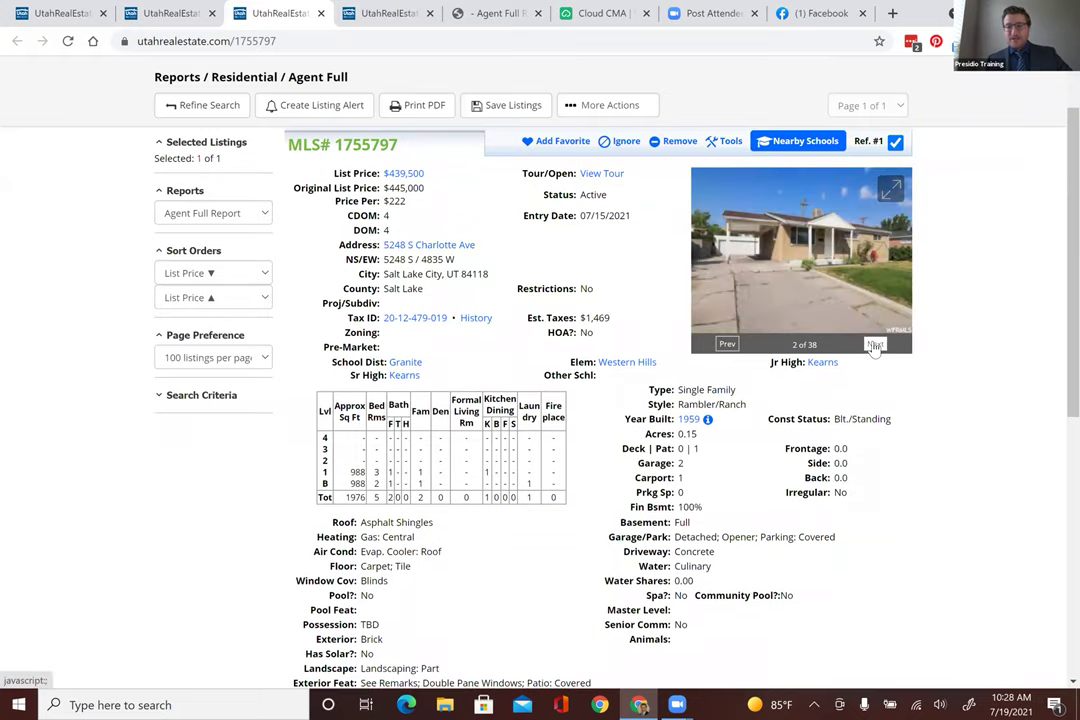
{"action": "left_click", "coordinate": [875, 344]}
{"action": "left_click", "coordinate": [875, 344]}
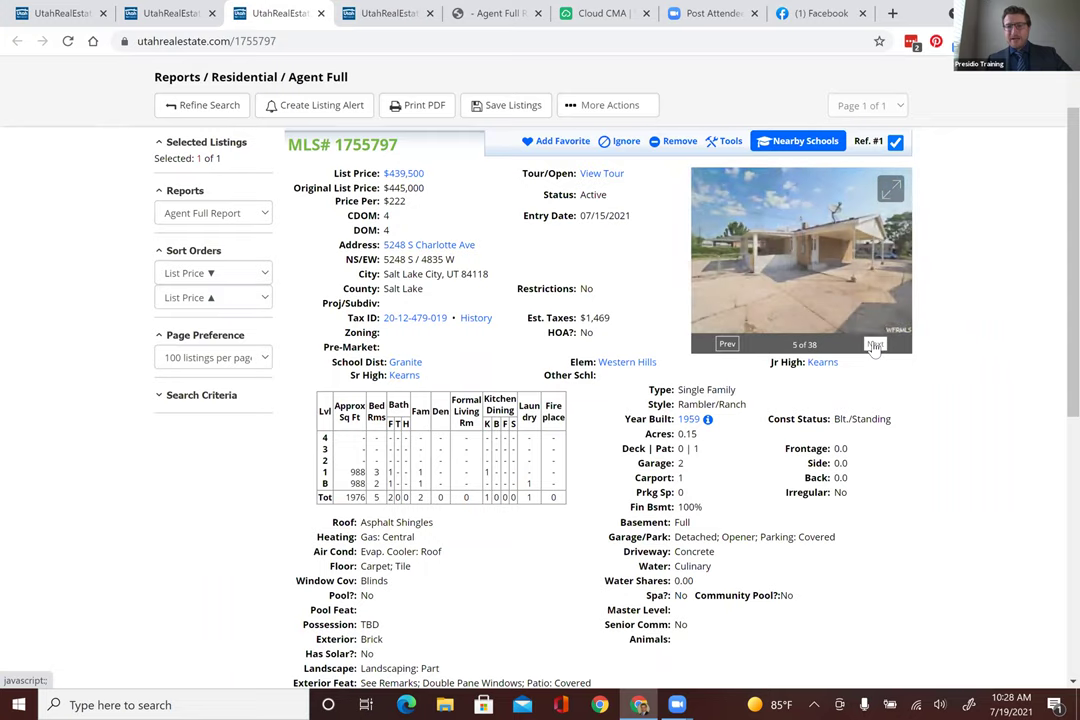
{"action": "left_click", "coordinate": [875, 344]}
{"action": "left_click", "coordinate": [875, 344]}
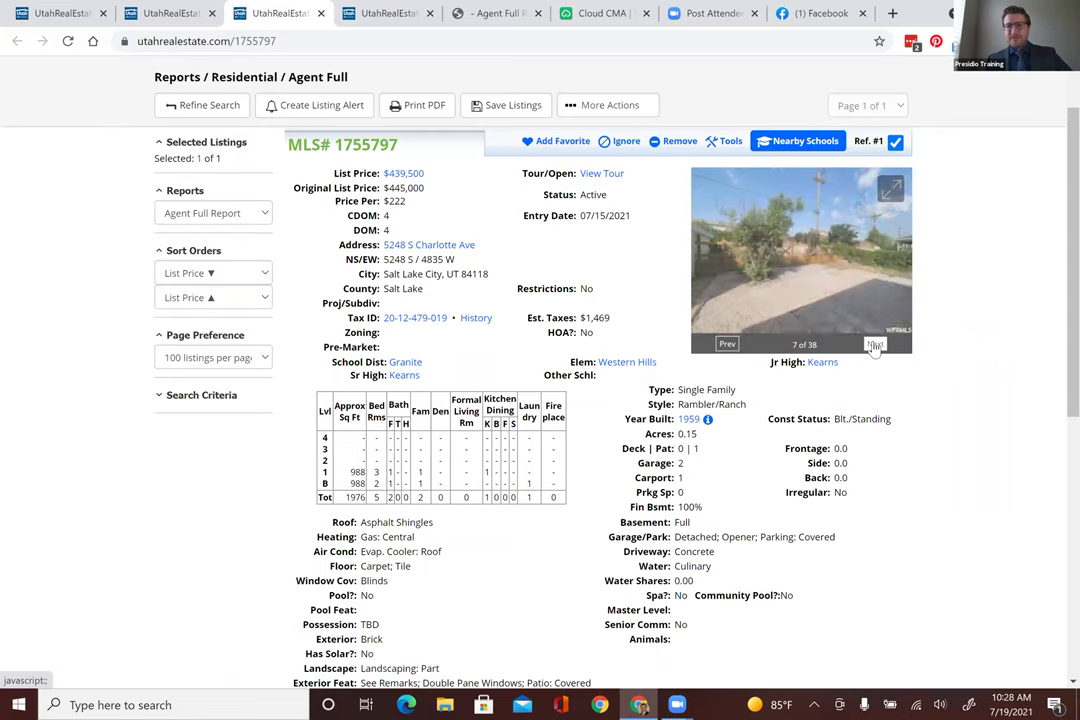
{"action": "left_click", "coordinate": [875, 344]}
{"action": "left_click", "coordinate": [875, 344]}
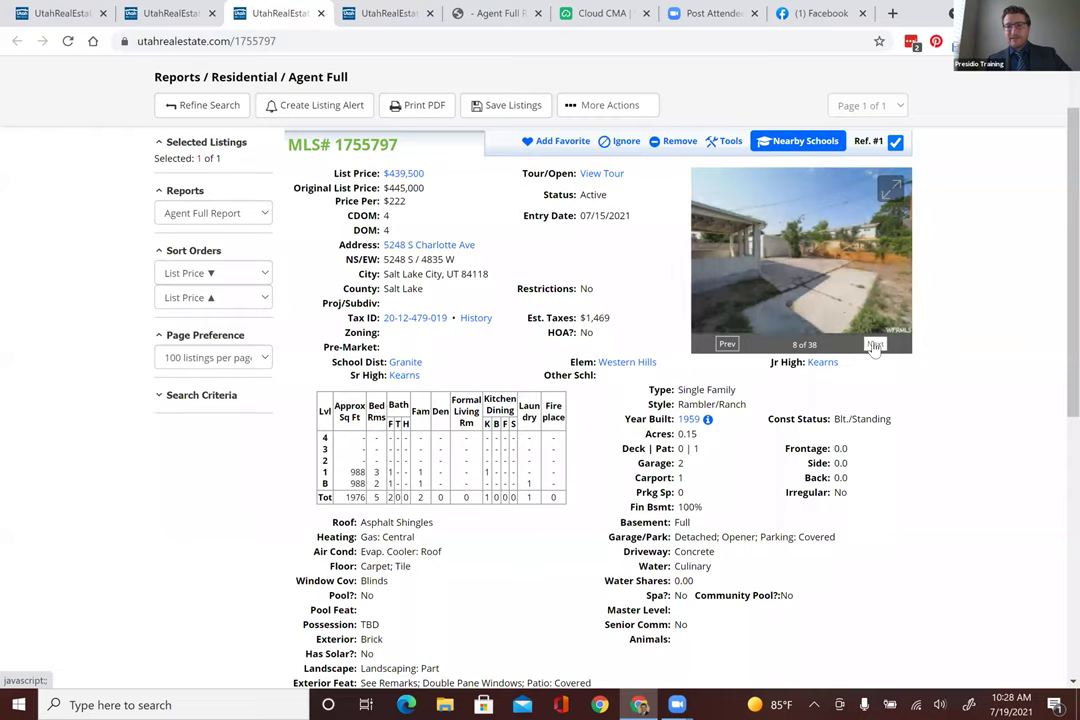
{"action": "left_click", "coordinate": [875, 344]}
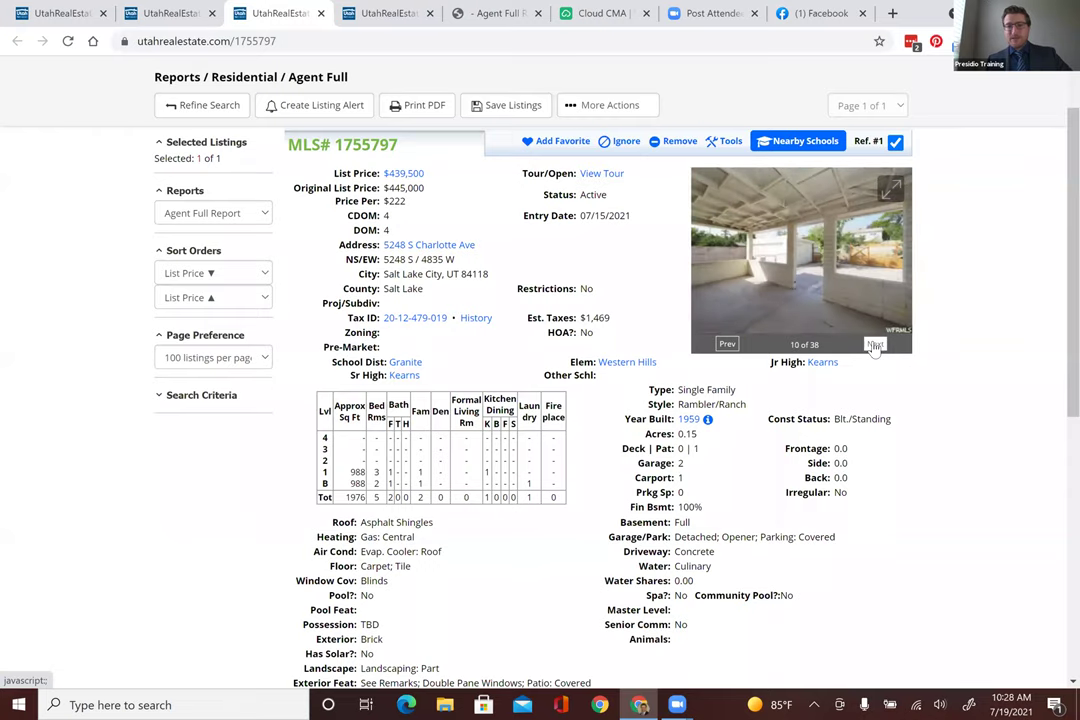
{"action": "left_click", "coordinate": [875, 344]}
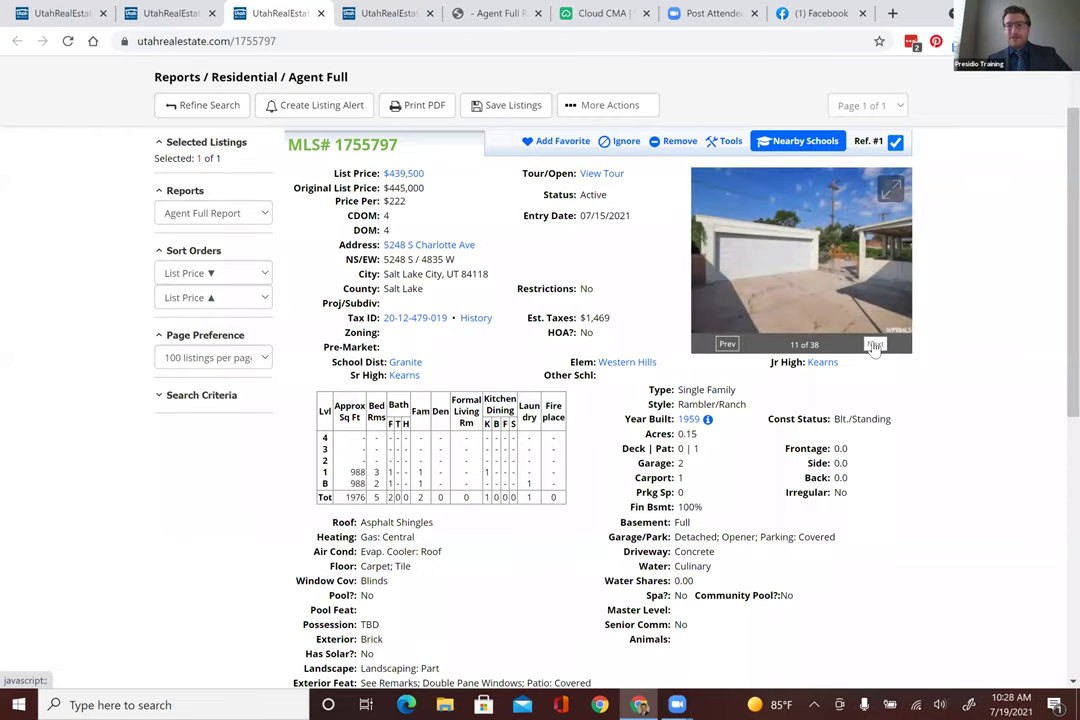
{"action": "left_click", "coordinate": [875, 344]}
{"action": "left_click_drag", "start_coordinate": [396, 231], "coordinate": [349, 218]}
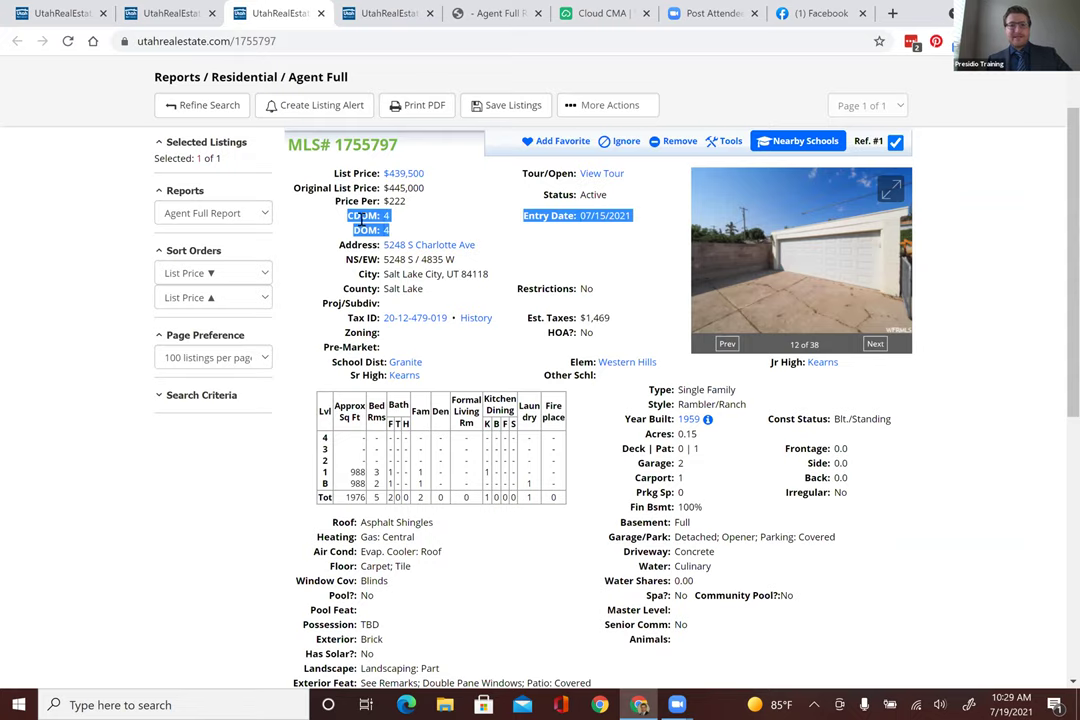
{"action": "left_click", "coordinate": [461, 218]}
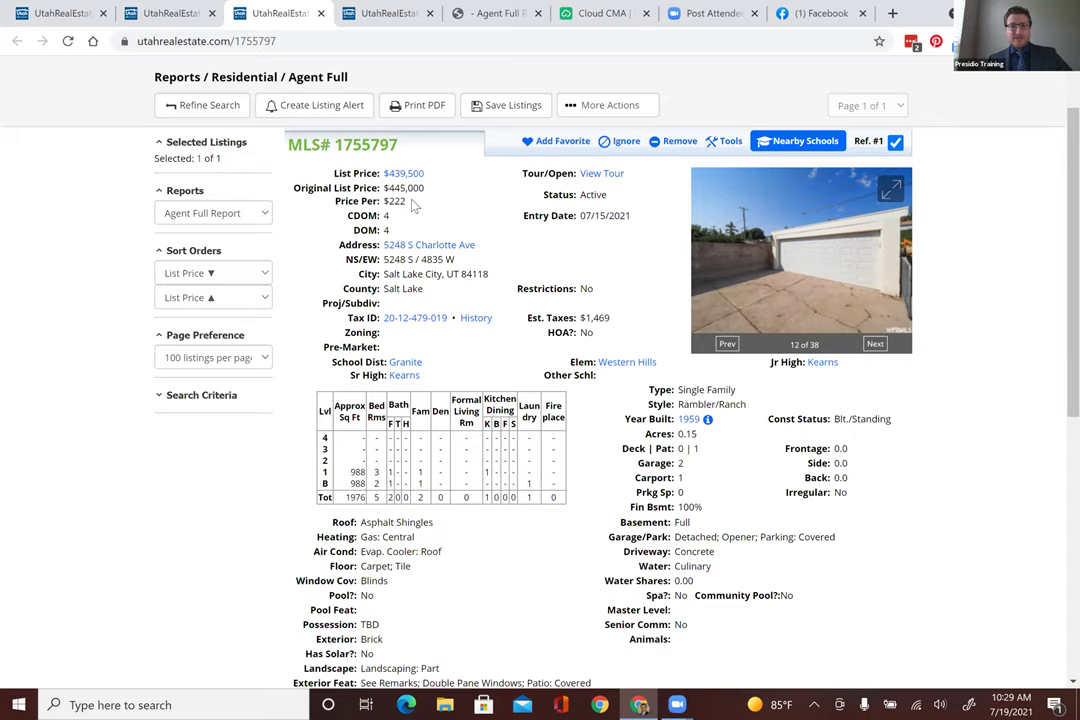
{"action": "left_click_drag", "start_coordinate": [384, 187], "coordinate": [396, 217]}
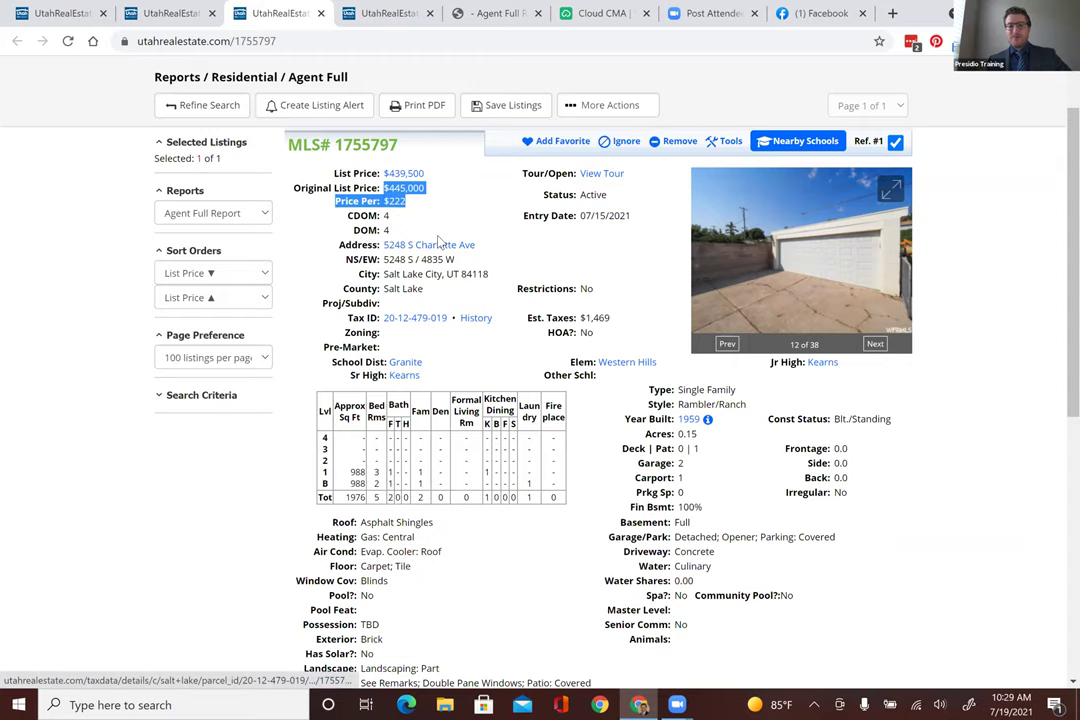
{"action": "left_click_drag", "start_coordinate": [403, 200], "coordinate": [418, 215]}
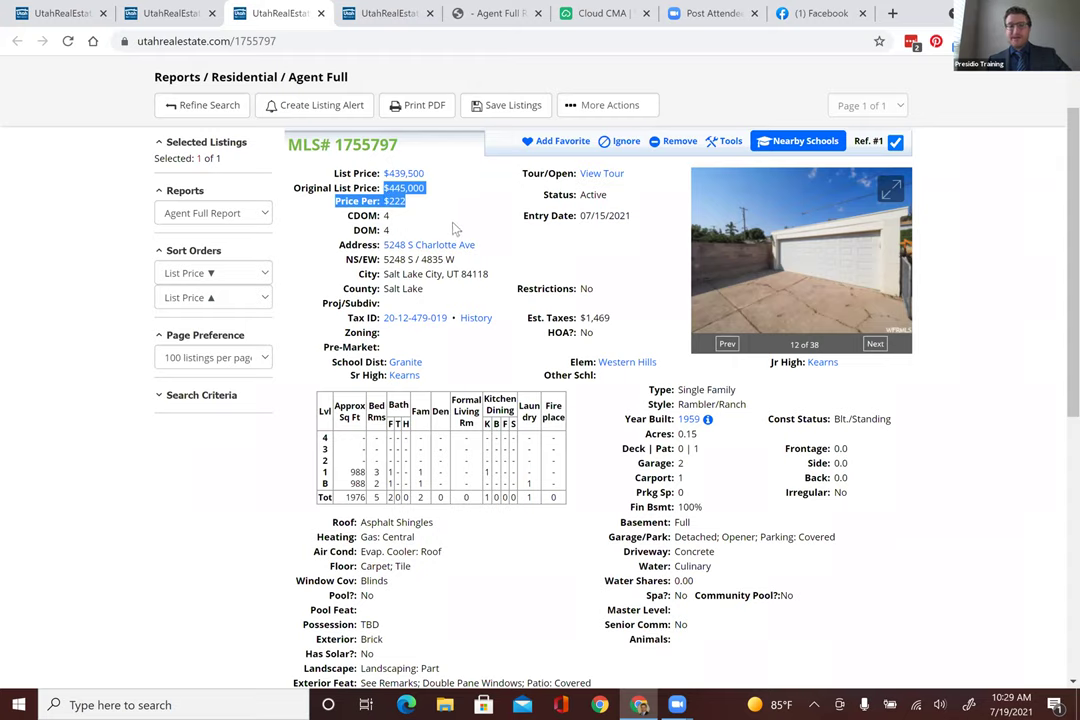
{"action": "left_click", "coordinate": [412, 210]}
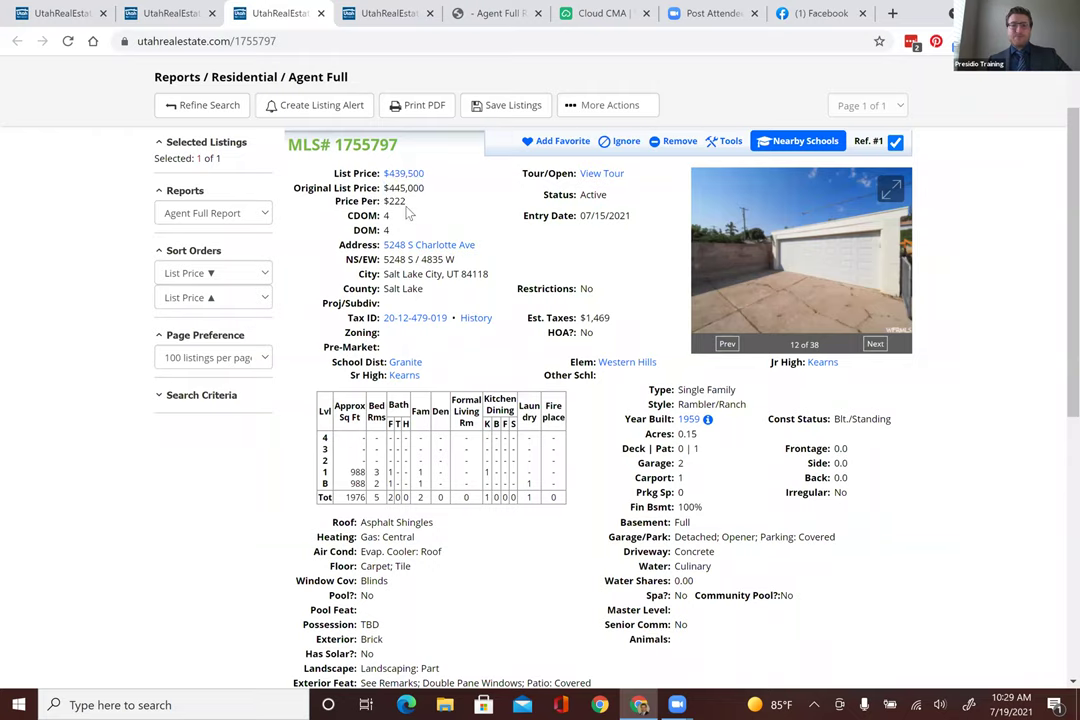
{"action": "left_click_drag", "start_coordinate": [385, 200], "coordinate": [404, 201]}
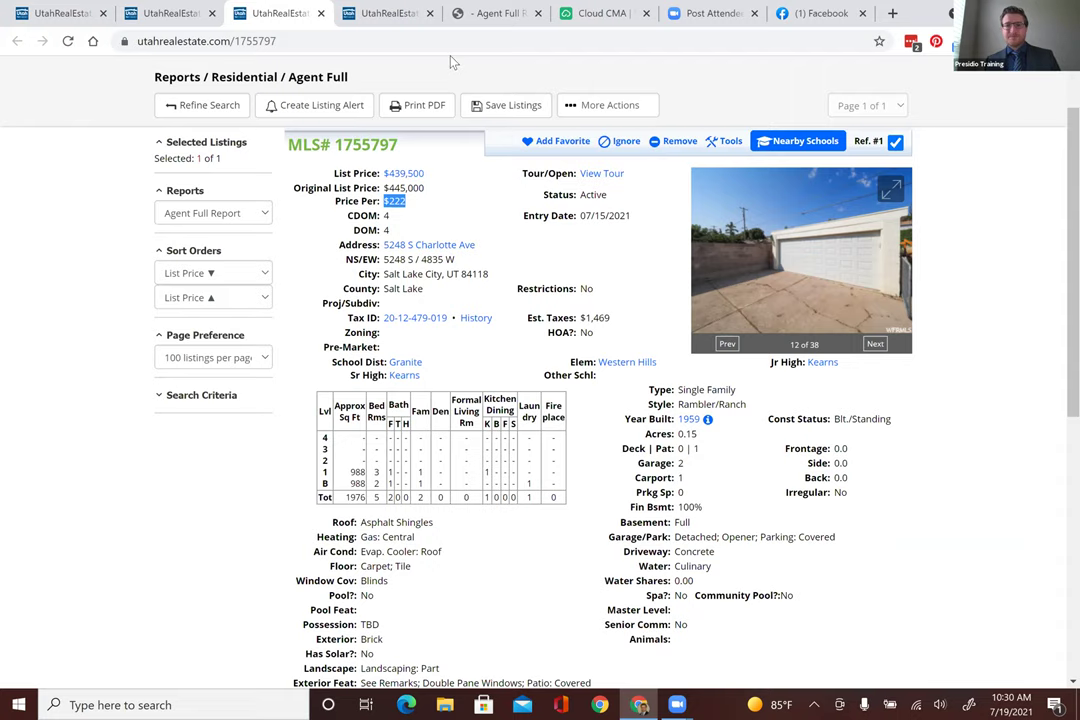
Step: Switch through the report PDF and listing 1755797 tabs back to the radius map search
{"action": "left_click", "coordinate": [478, 13]}
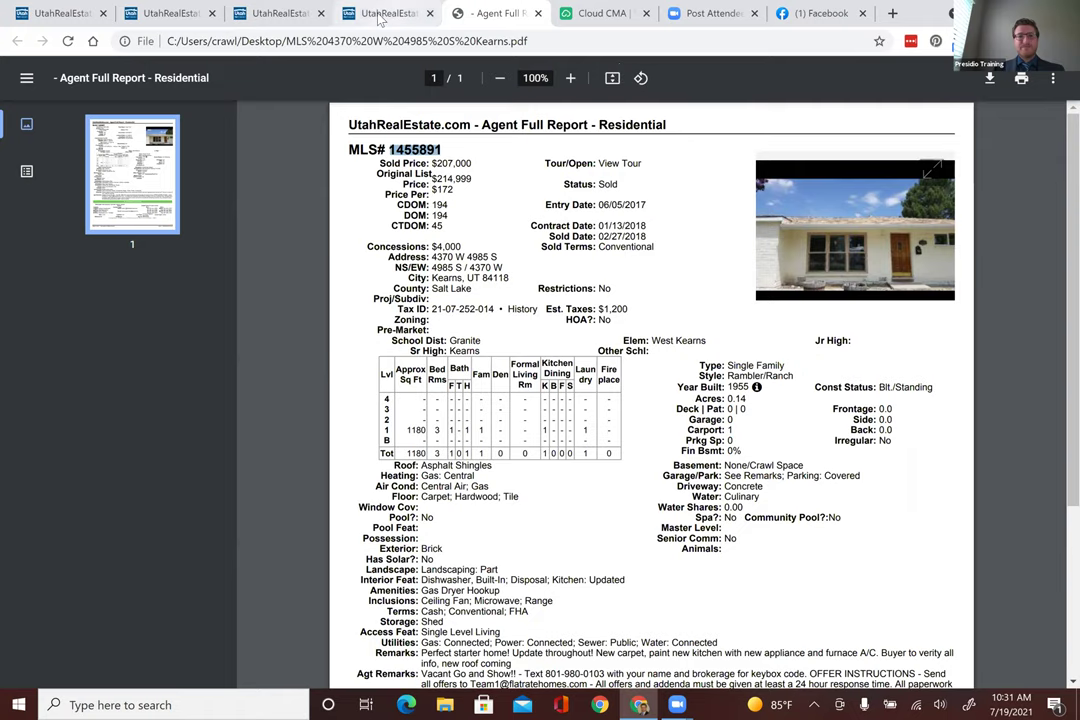
{"action": "left_click", "coordinate": [255, 14]}
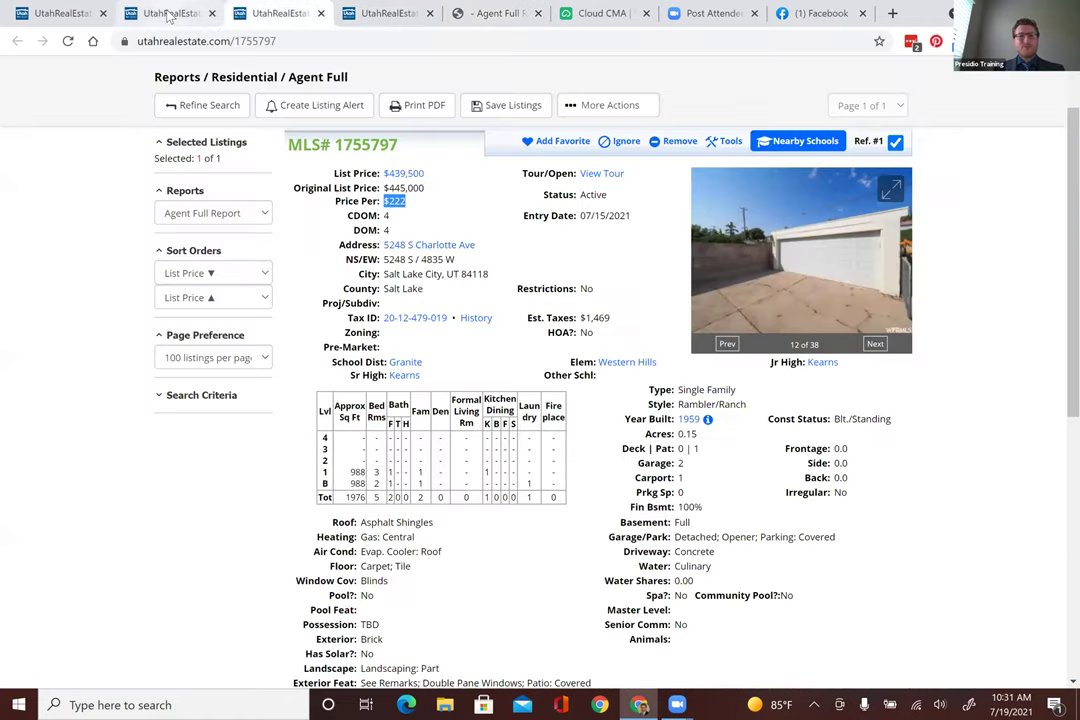
{"action": "left_click", "coordinate": [168, 14]}
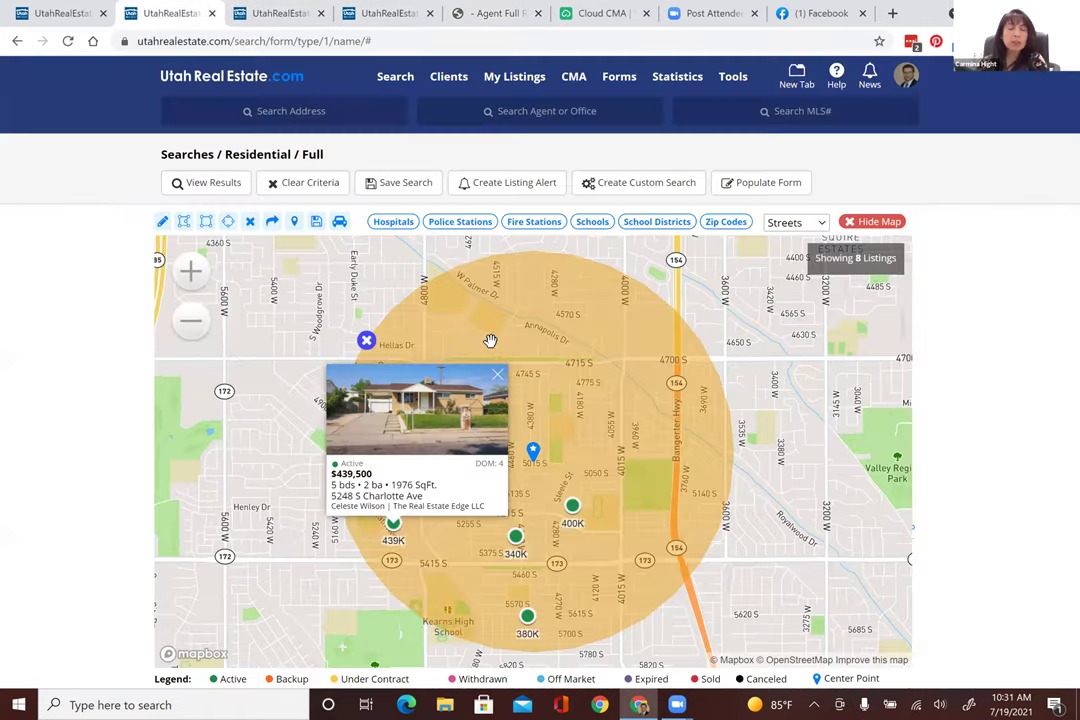
Step: Open the $340,000 listing MLS# 1756212 report and mark its $316 price per foot
{"action": "left_click", "coordinate": [514, 546]}
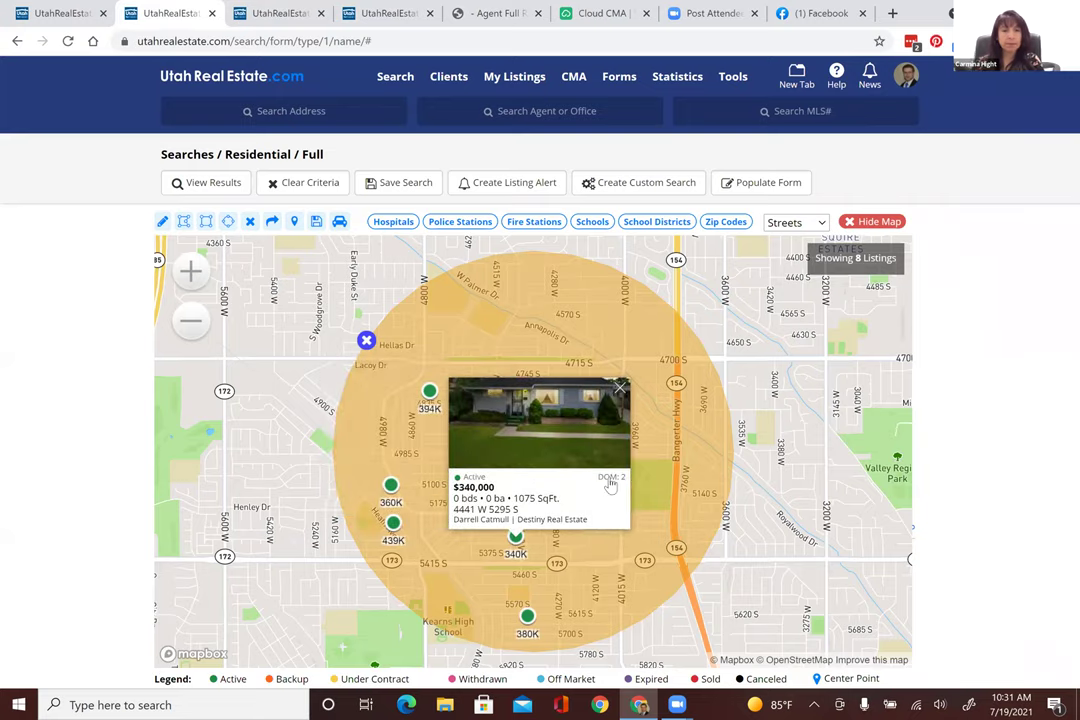
{"action": "left_click", "coordinate": [535, 470]}
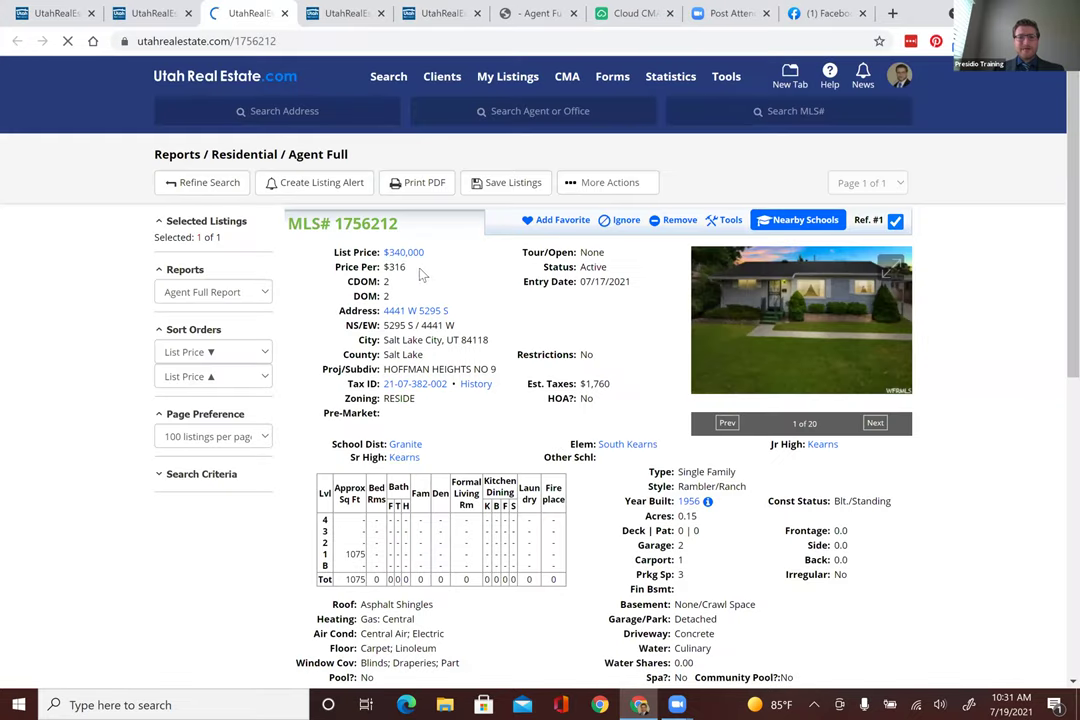
{"action": "double_click", "coordinate": [409, 277]}
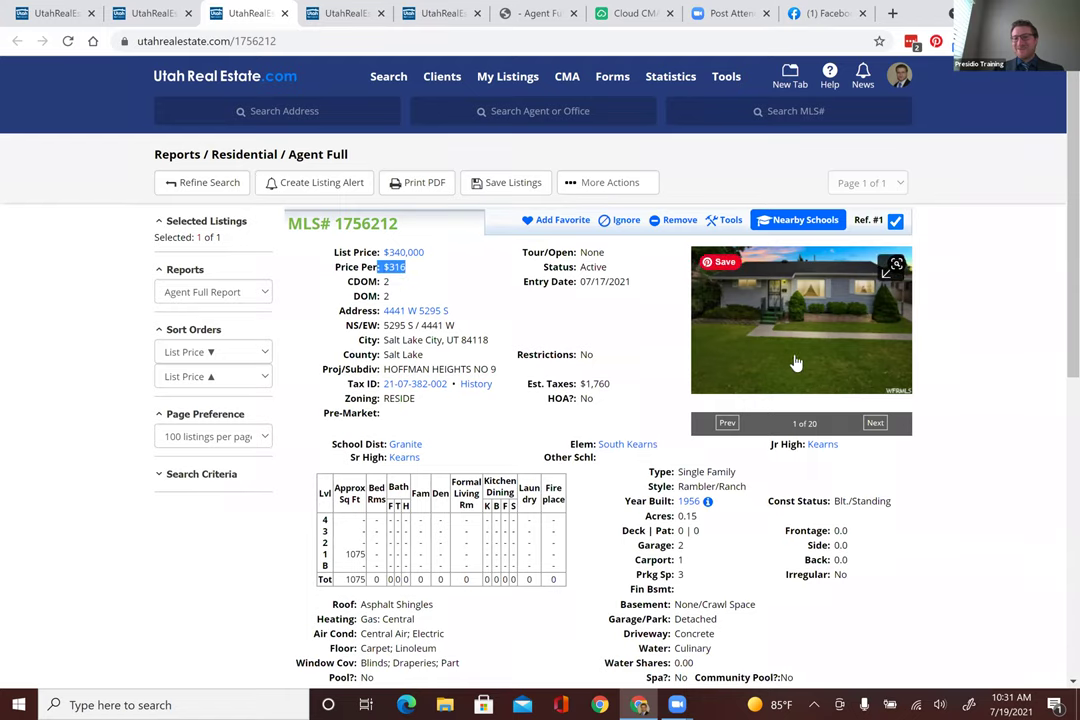
Step: Page through the listing's photos to 19 of 20, then close the report tab
{"action": "left_click", "coordinate": [869, 424]}
{"action": "left_click", "coordinate": [871, 426]}
{"action": "left_click", "coordinate": [872, 426]}
{"action": "left_click", "coordinate": [873, 427]}
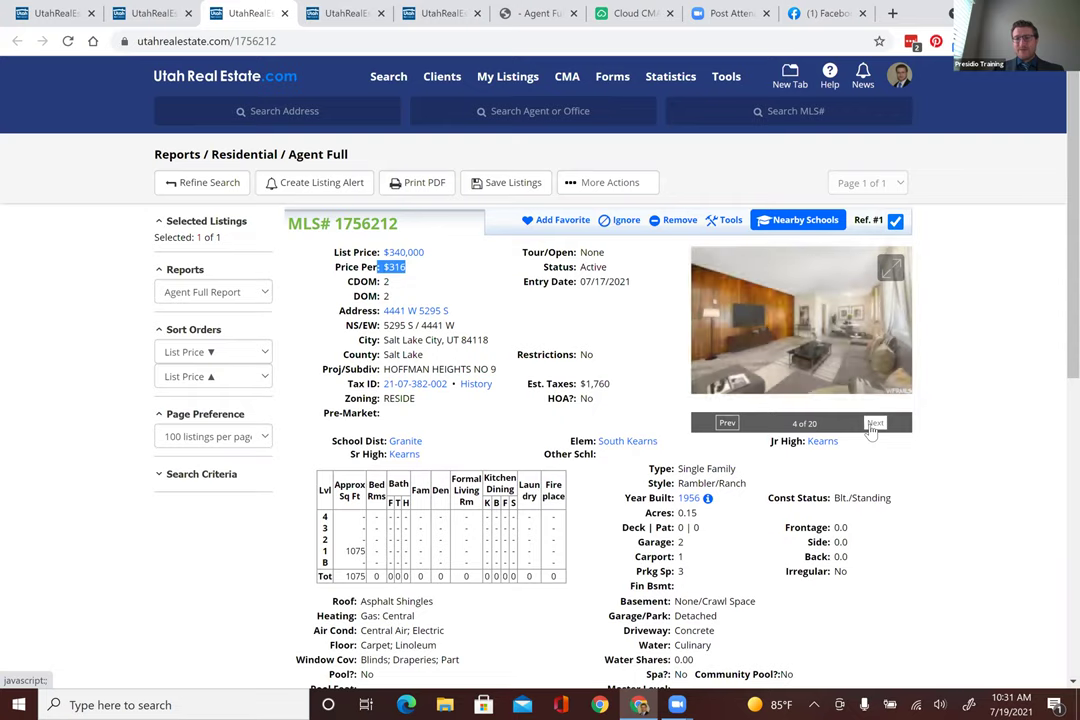
{"action": "left_click", "coordinate": [873, 426]}
{"action": "left_click", "coordinate": [873, 426]}
{"action": "left_click", "coordinate": [874, 426]}
{"action": "left_click", "coordinate": [874, 426]}
{"action": "left_click", "coordinate": [874, 426]}
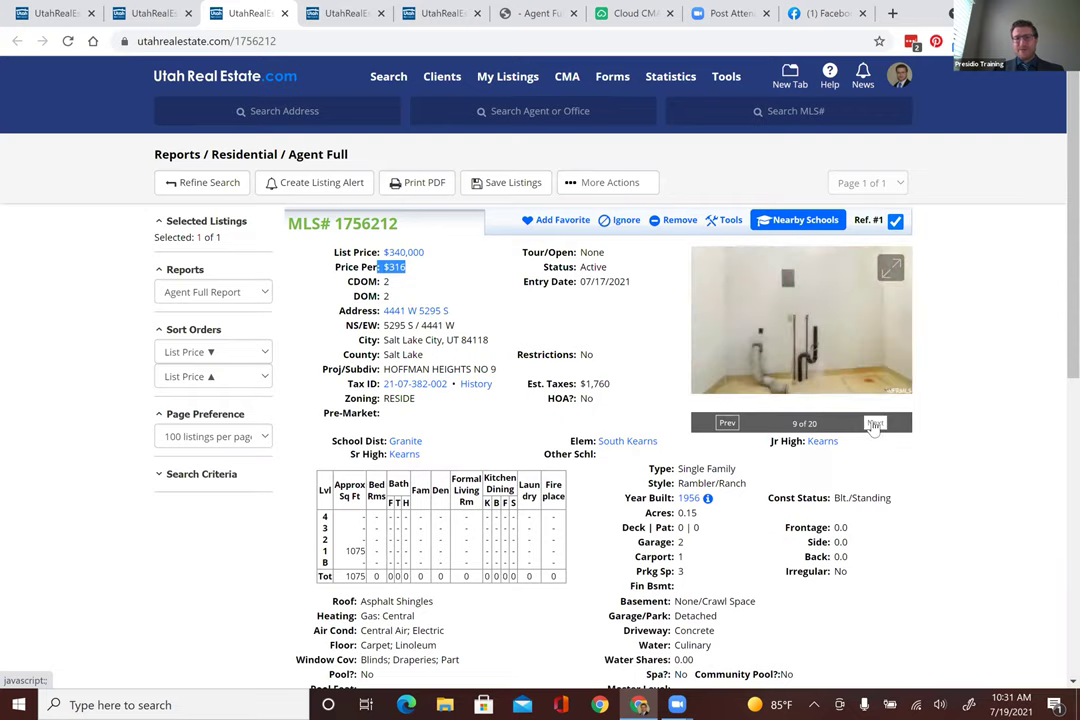
{"action": "left_click", "coordinate": [874, 426]}
{"action": "left_click", "coordinate": [874, 426]}
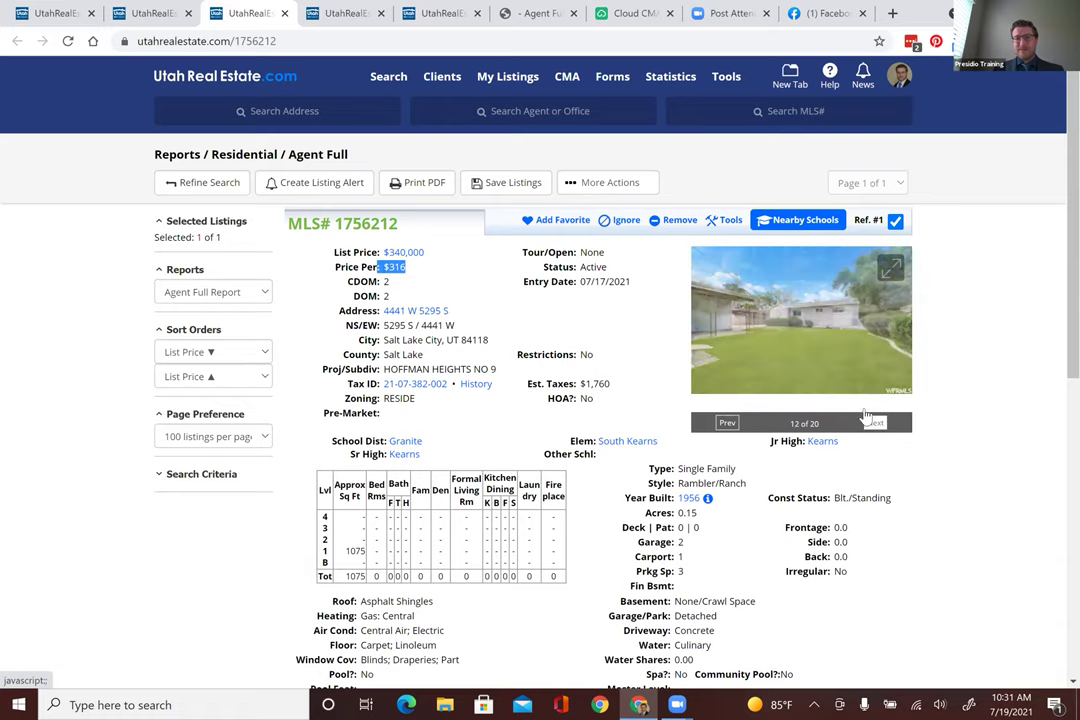
{"action": "left_click", "coordinate": [874, 426]}
{"action": "left_click", "coordinate": [874, 426]}
{"action": "left_click", "coordinate": [874, 426]}
{"action": "left_click", "coordinate": [874, 426]}
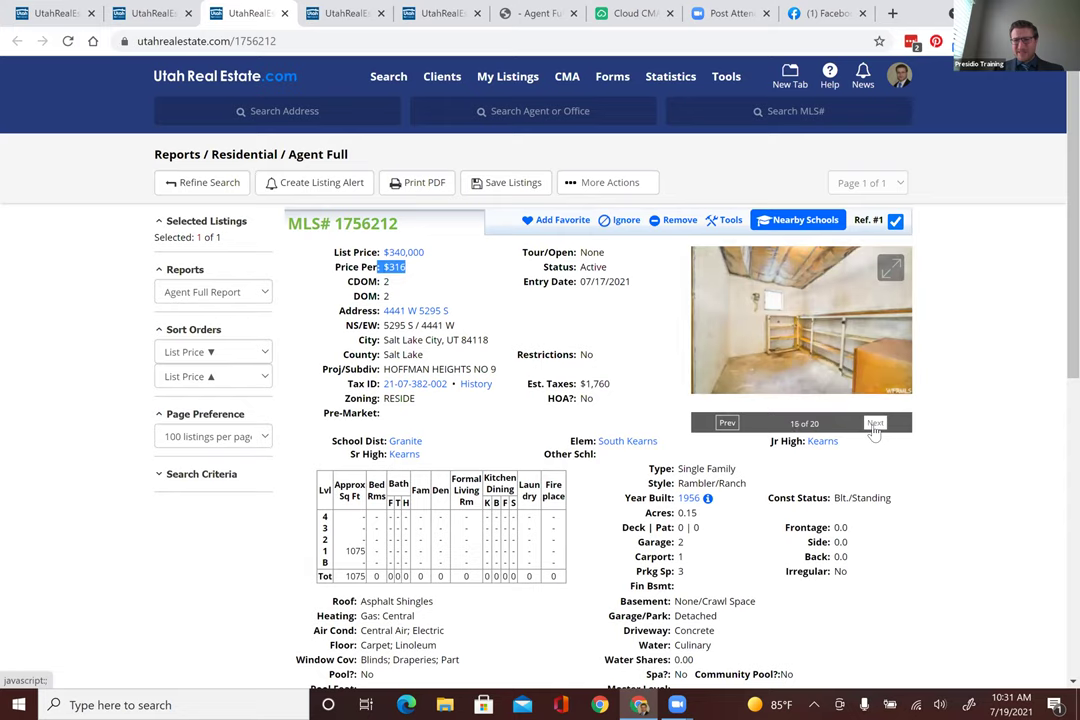
{"action": "left_click", "coordinate": [874, 426]}
{"action": "left_click", "coordinate": [874, 426]}
{"action": "left_click", "coordinate": [874, 426]}
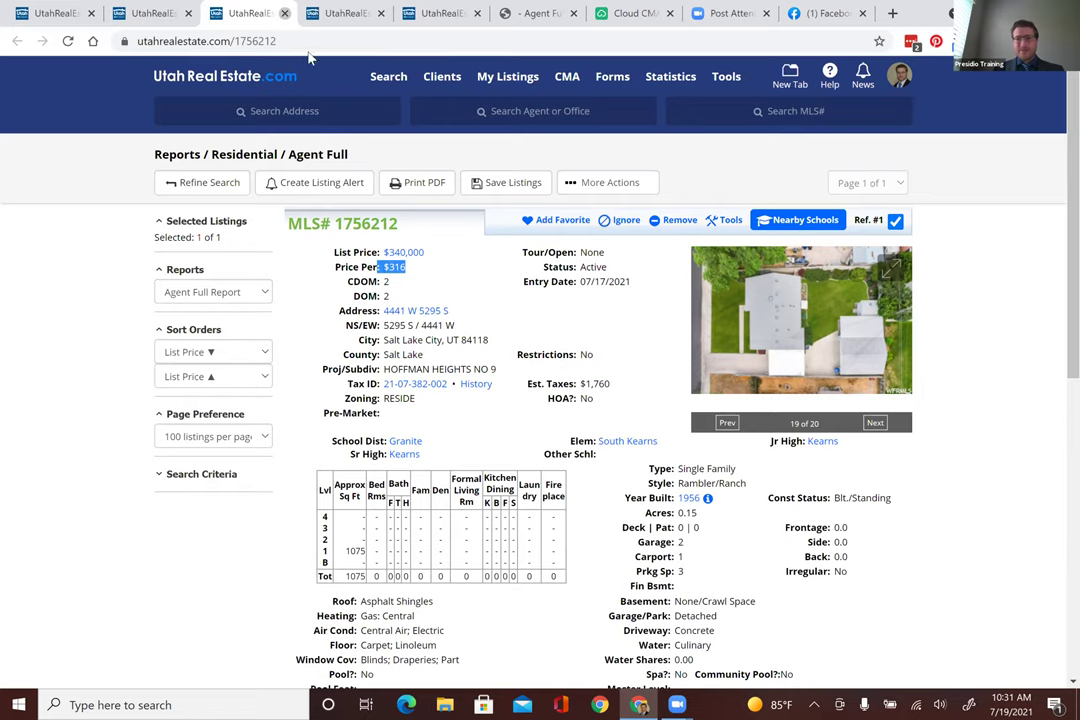
{"action": "left_click", "coordinate": [286, 14]}
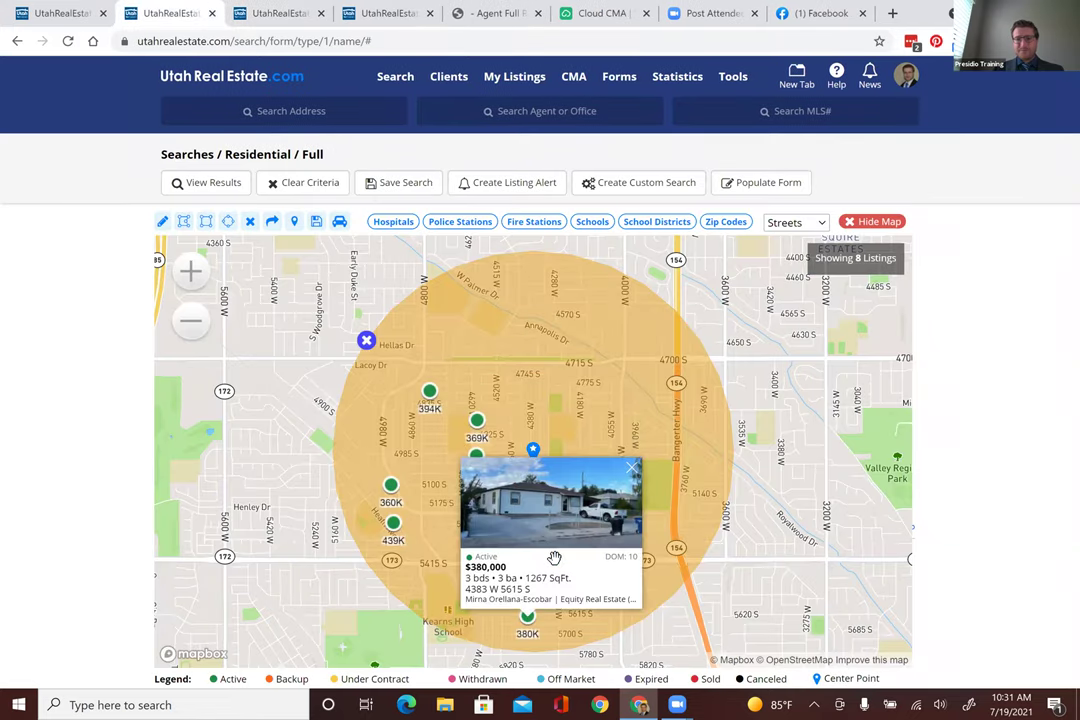
Step: Open the $380,000 listing 1754128, page its photos to 9 of 17, then return to the MLS# 1455891 PDF report
{"action": "left_click", "coordinate": [550, 492]}
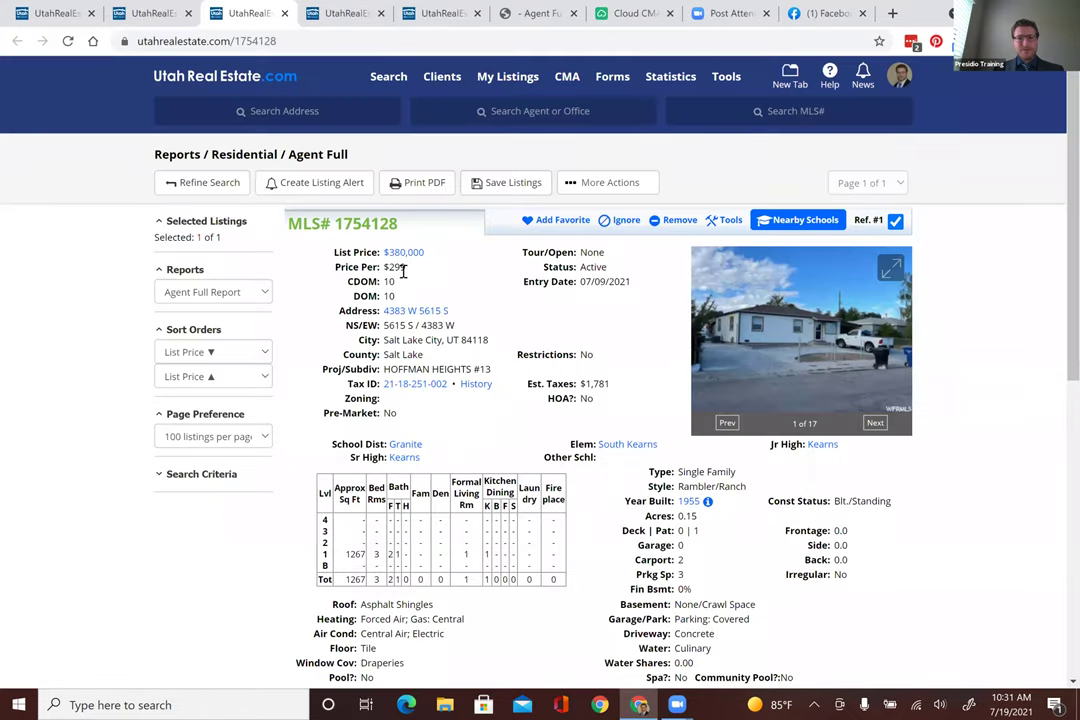
{"action": "left_click", "coordinate": [874, 423]}
{"action": "left_click", "coordinate": [874, 424]}
{"action": "left_click", "coordinate": [874, 424]}
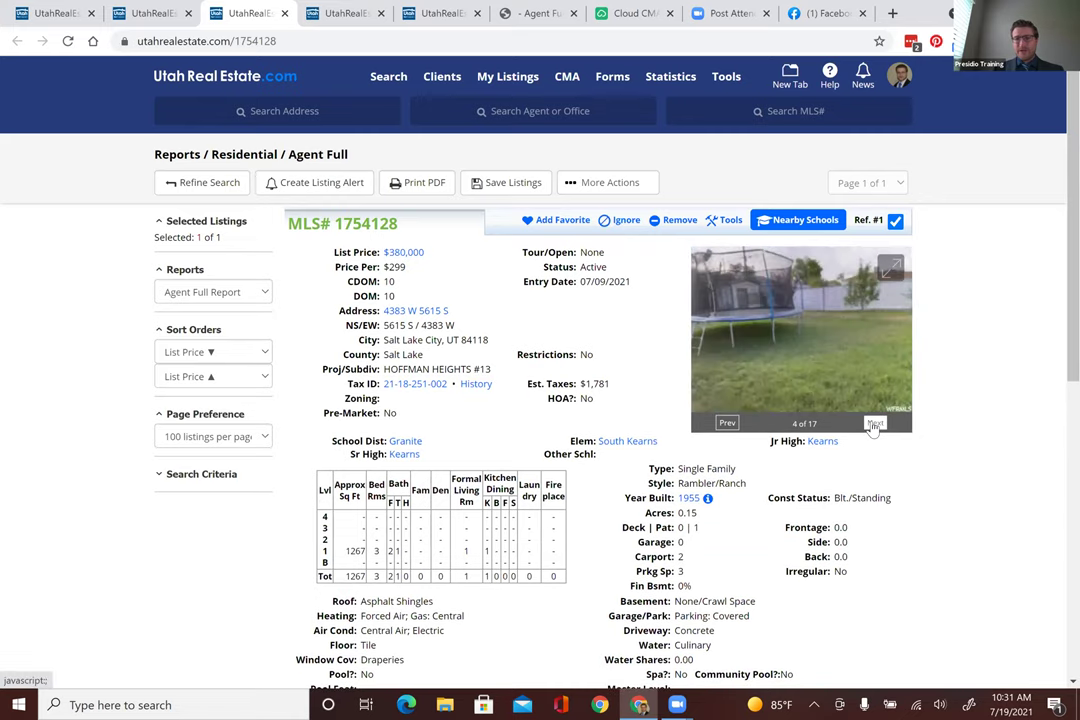
{"action": "left_click", "coordinate": [874, 424]}
{"action": "left_click", "coordinate": [874, 424]}
{"action": "left_click", "coordinate": [874, 424]}
{"action": "left_click", "coordinate": [874, 424]}
{"action": "left_click", "coordinate": [874, 424]}
{"action": "left_click", "coordinate": [874, 424]}
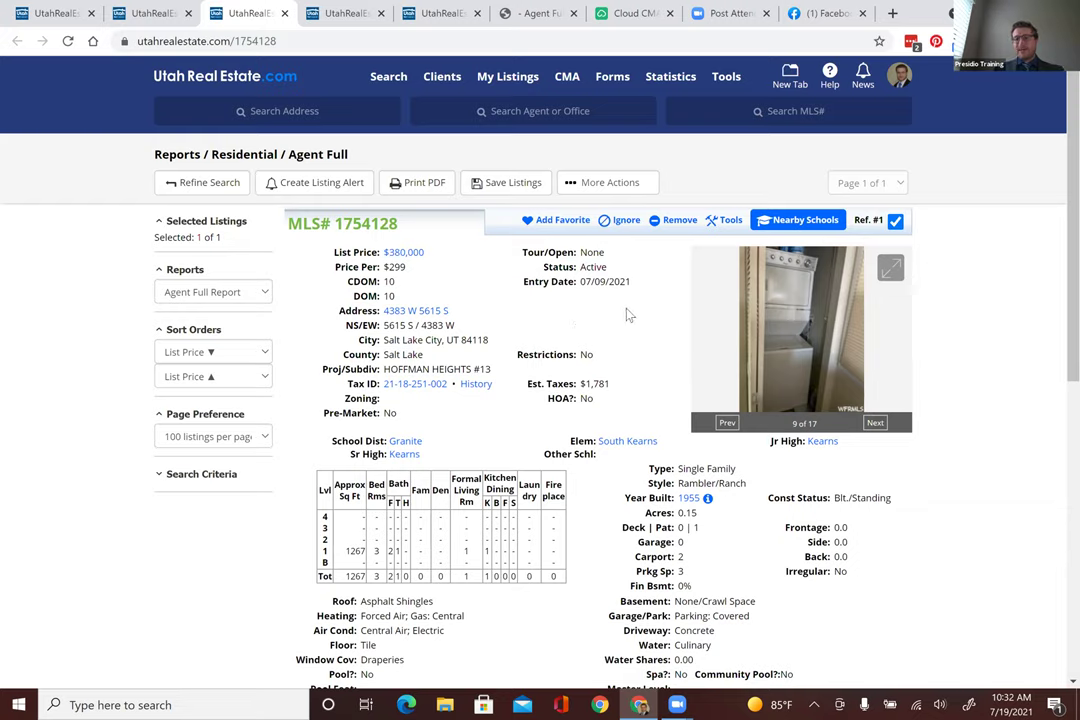
{"action": "left_click", "coordinate": [532, 13]}
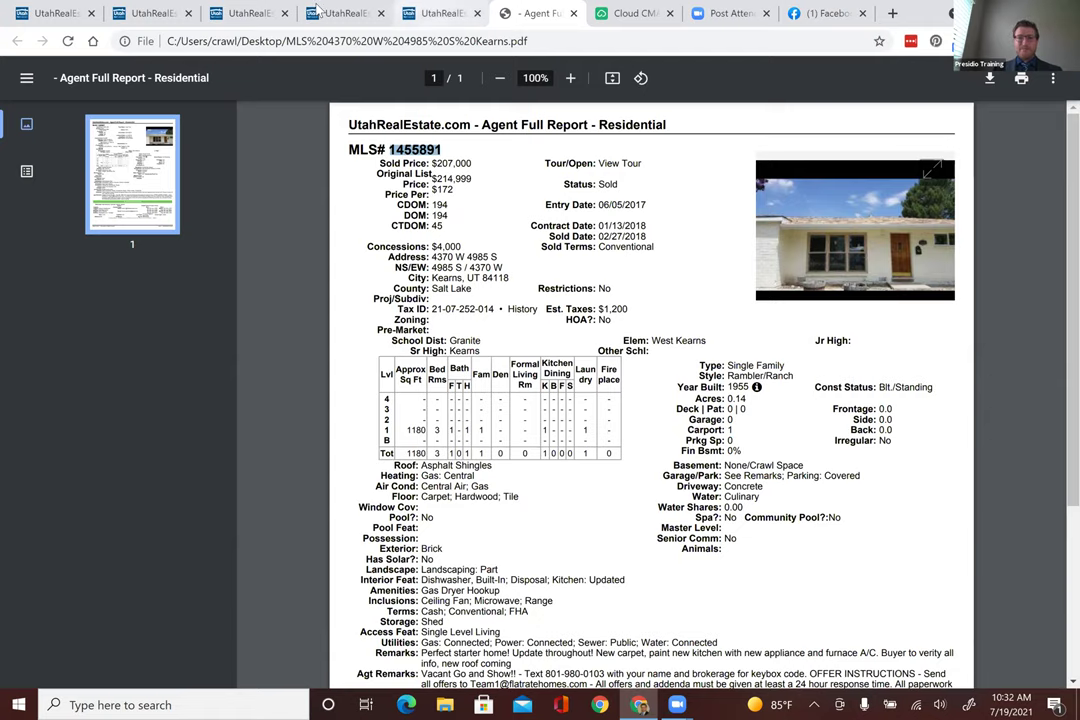
Step: Cycle through the listing report tabs, close the 1754801 report, and return to listing 1755797
{"action": "left_click", "coordinate": [256, 13]}
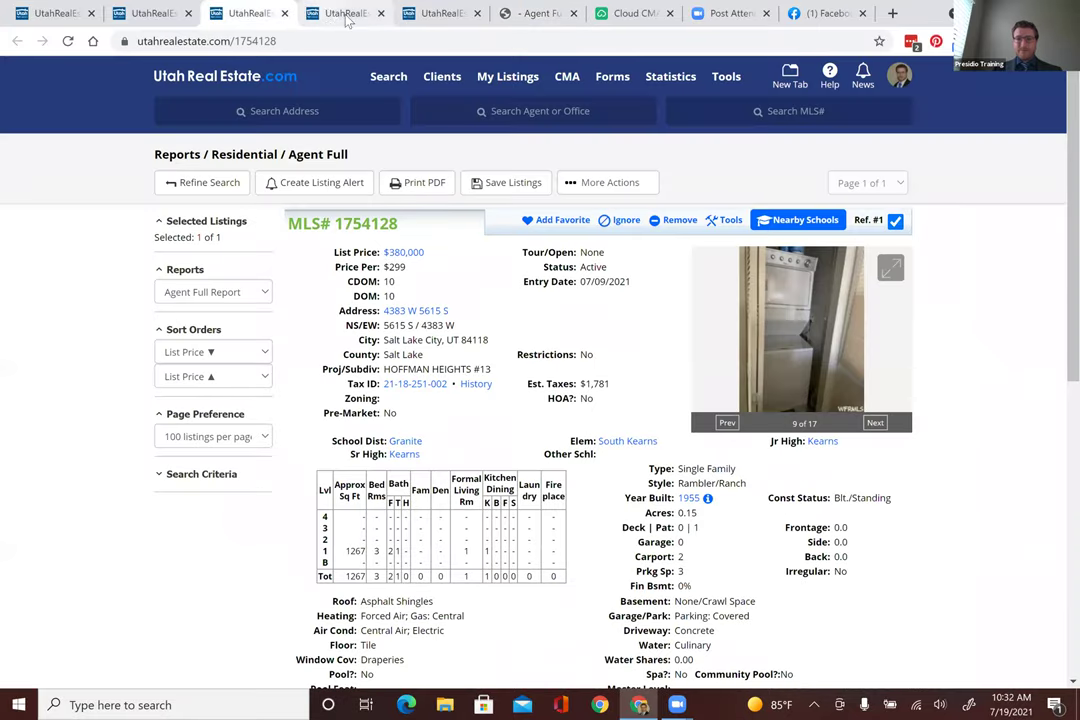
{"action": "left_click", "coordinate": [345, 13]}
{"action": "left_click", "coordinate": [432, 14]}
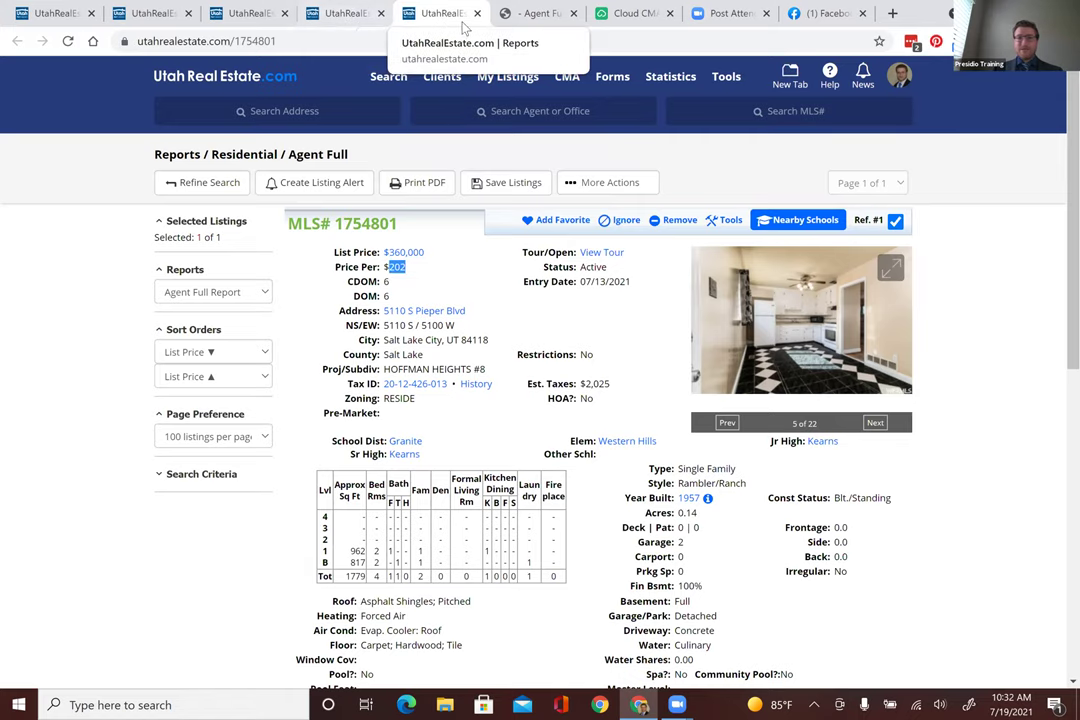
{"action": "key", "text": "ctrl+w"}
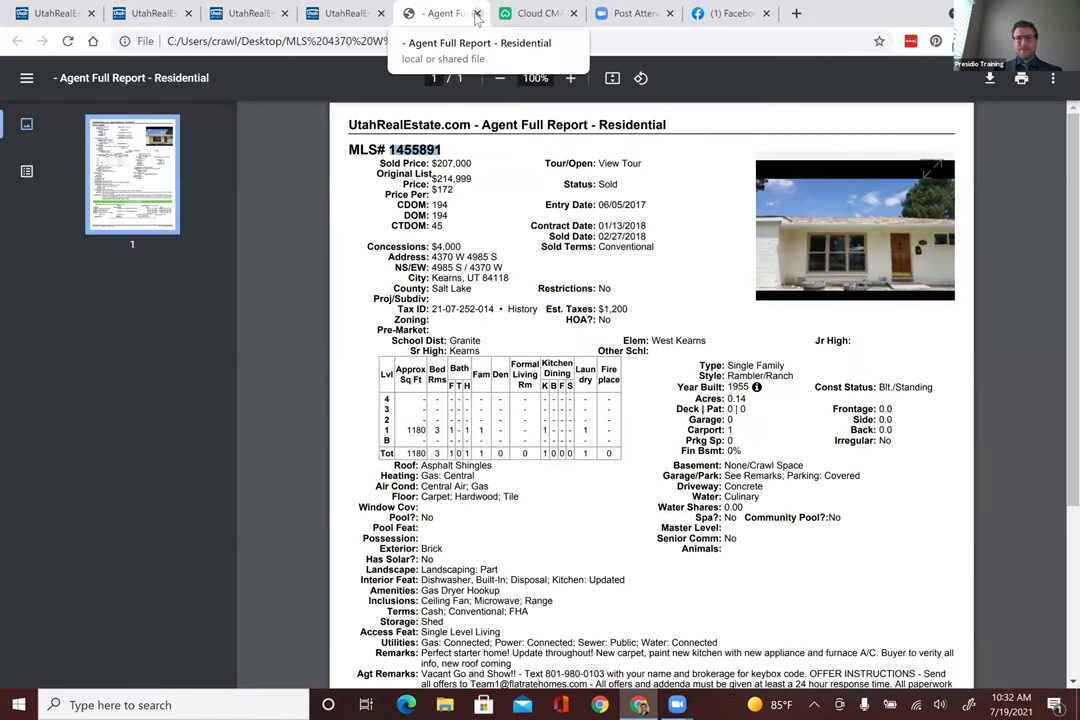
{"action": "left_click", "coordinate": [360, 16]}
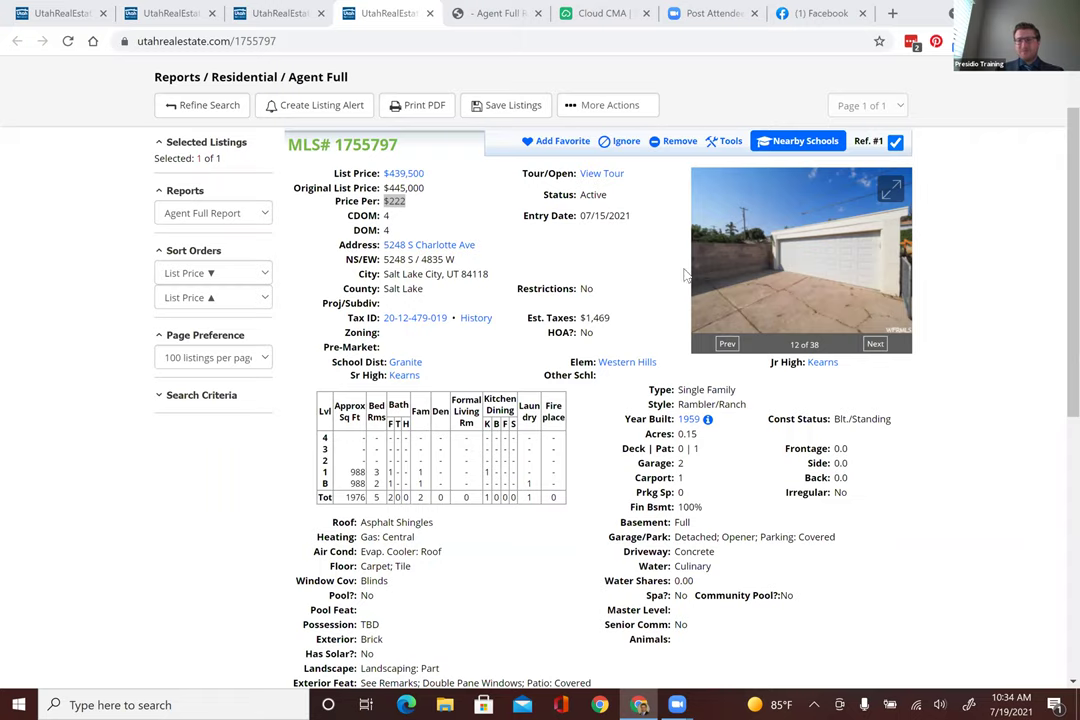
Step: Page listing 1755797's photos to 24 of 38 and highlight its Active status
{"action": "left_click", "coordinate": [872, 345]}
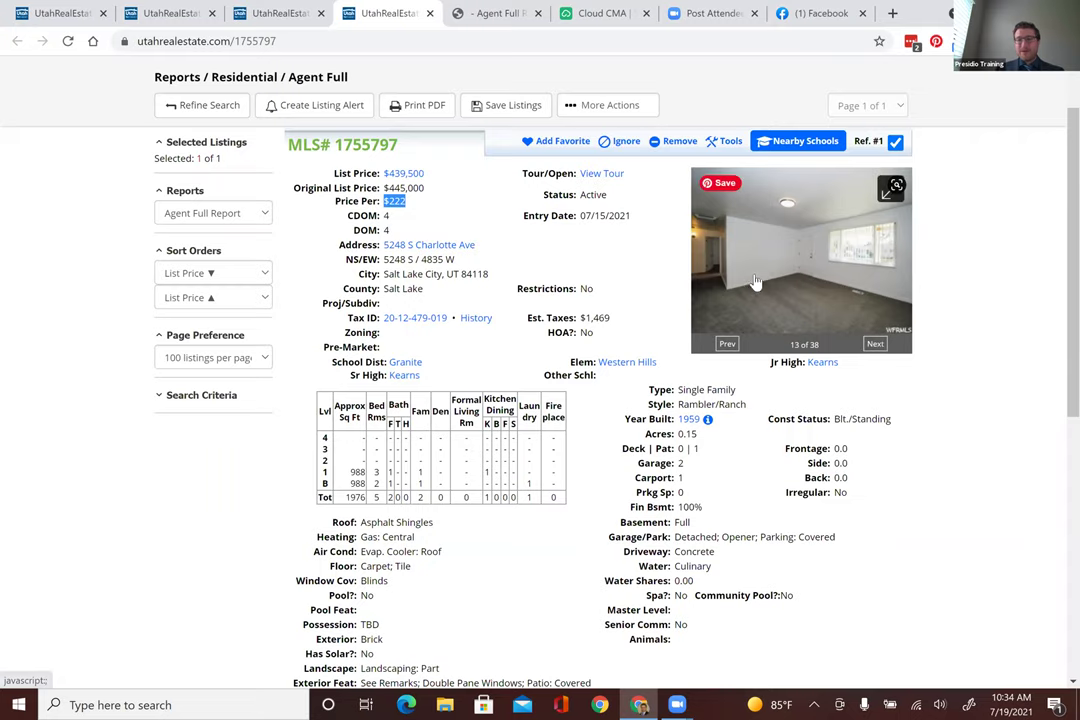
{"action": "left_click", "coordinate": [875, 346]}
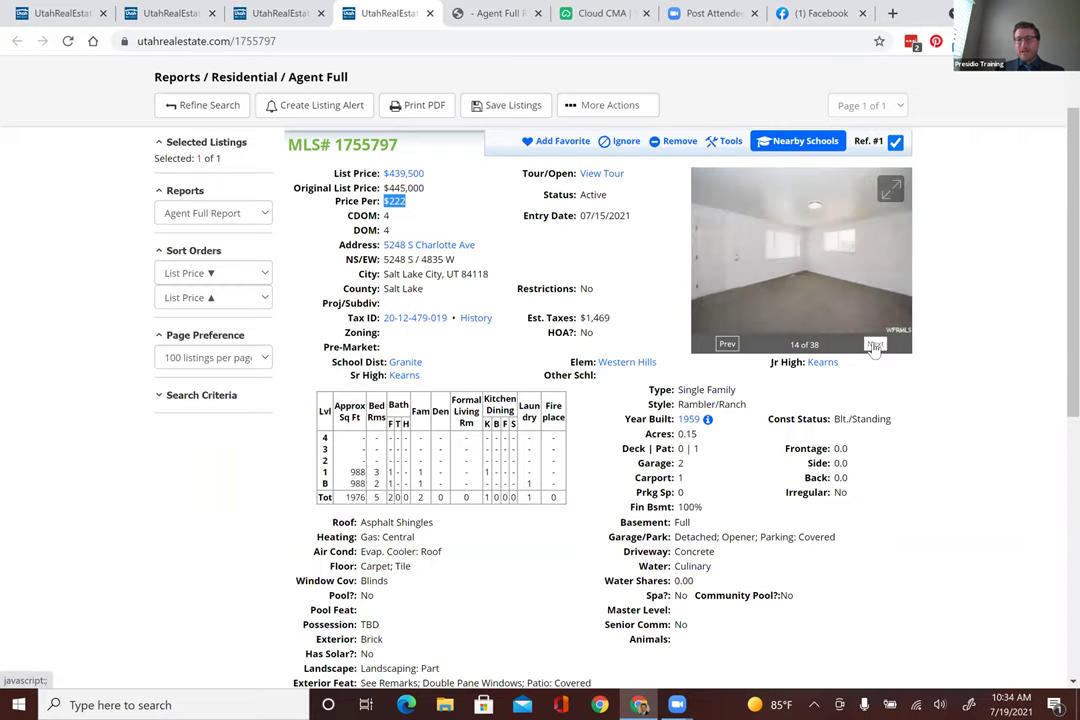
{"action": "left_click", "coordinate": [875, 346]}
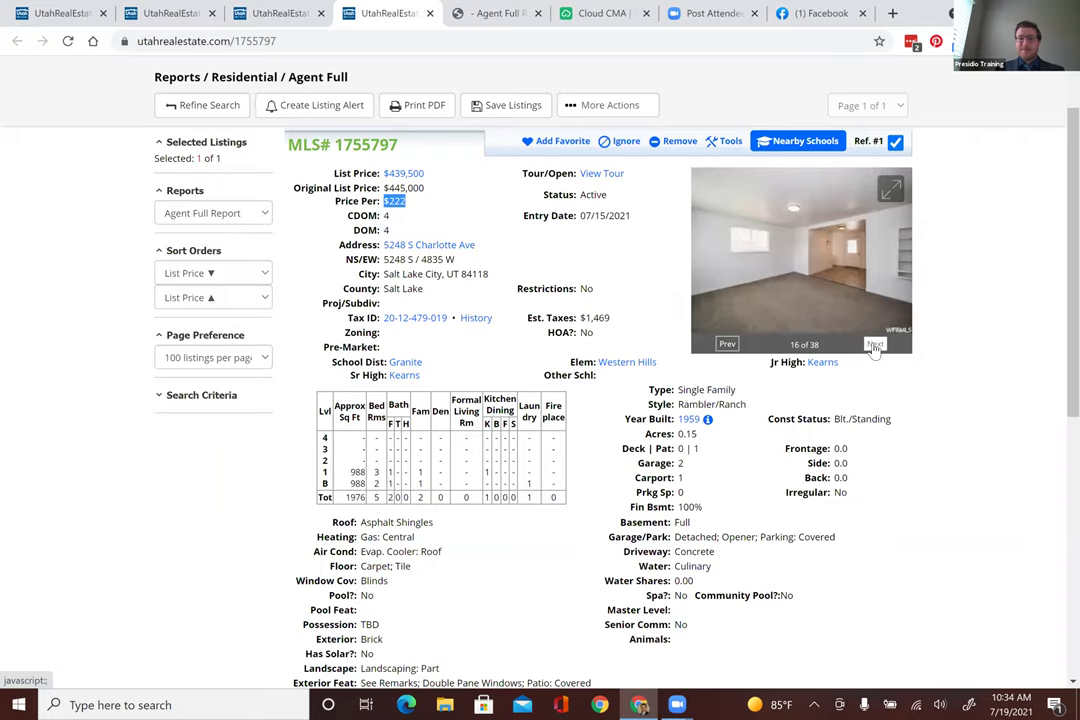
{"action": "left_click", "coordinate": [875, 346]}
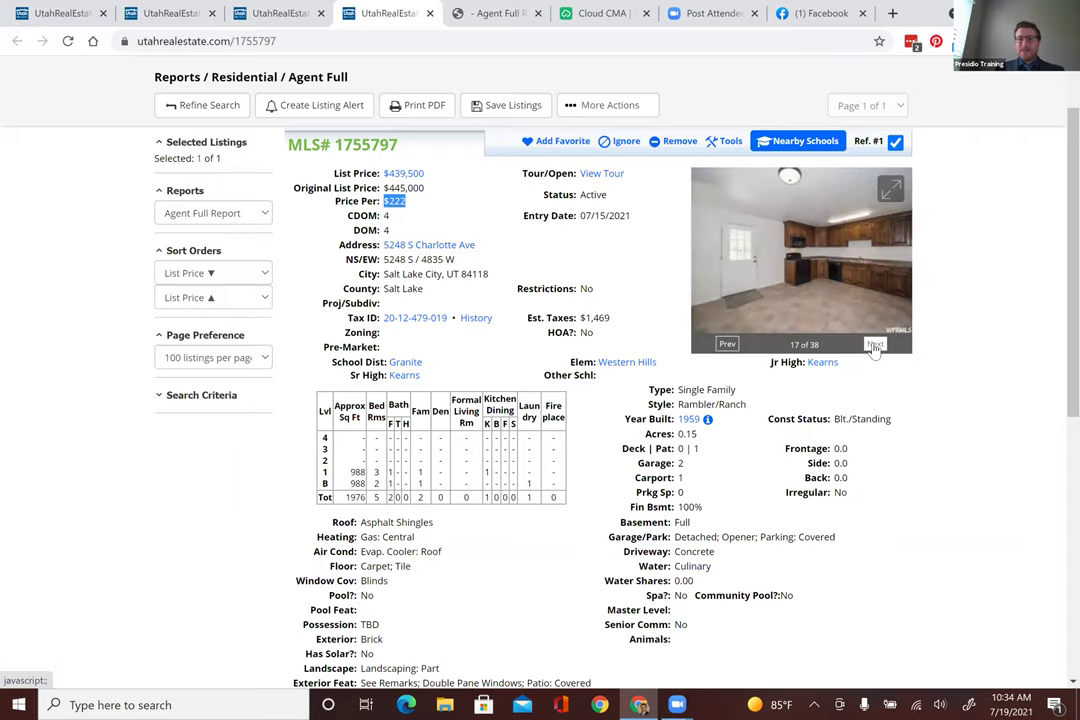
{"action": "left_click", "coordinate": [875, 346]}
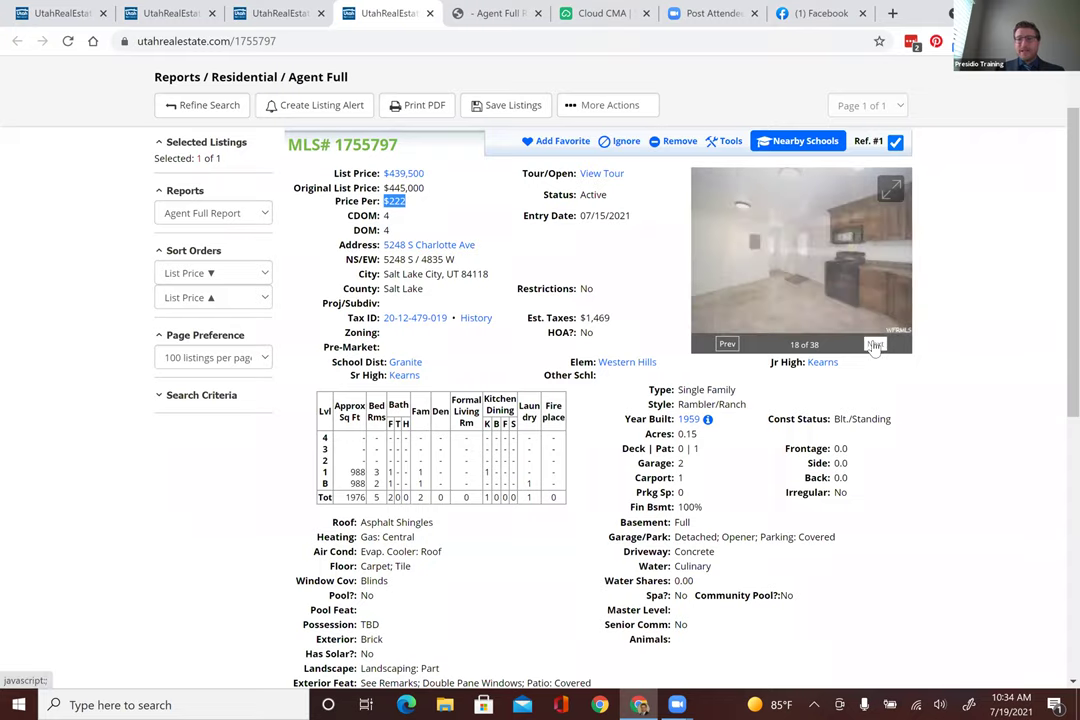
{"action": "left_click", "coordinate": [875, 346]}
{"action": "left_click", "coordinate": [875, 346]}
{"action": "left_click", "coordinate": [875, 346]}
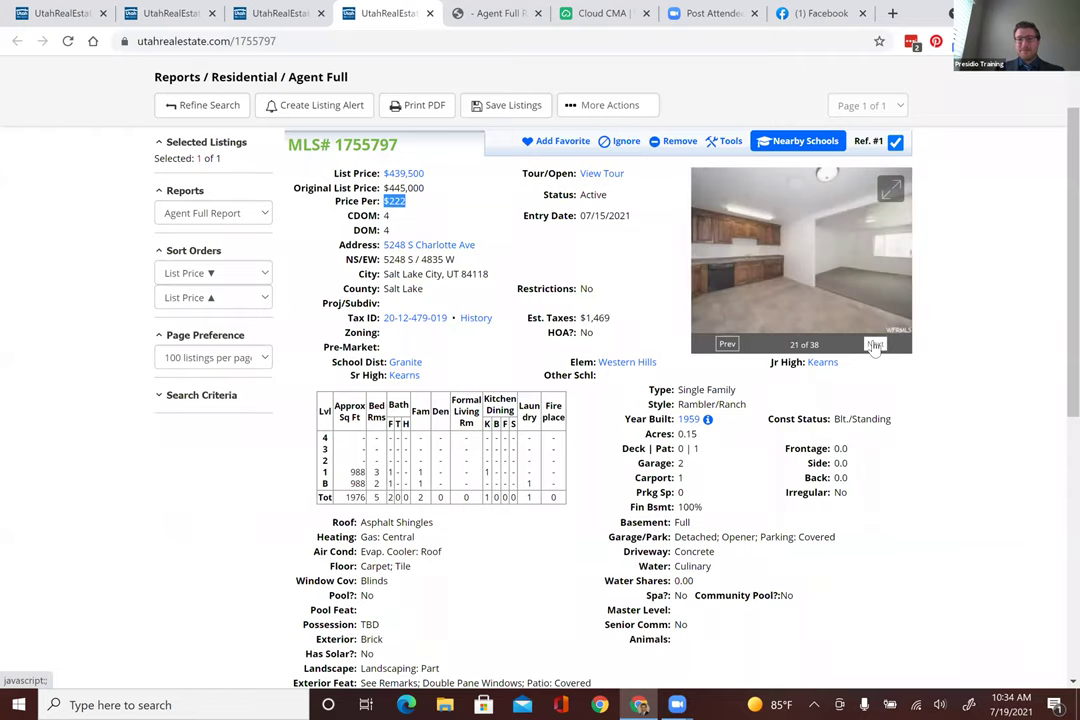
{"action": "left_click", "coordinate": [875, 346]}
{"action": "left_click", "coordinate": [875, 346]}
{"action": "left_click", "coordinate": [875, 346]}
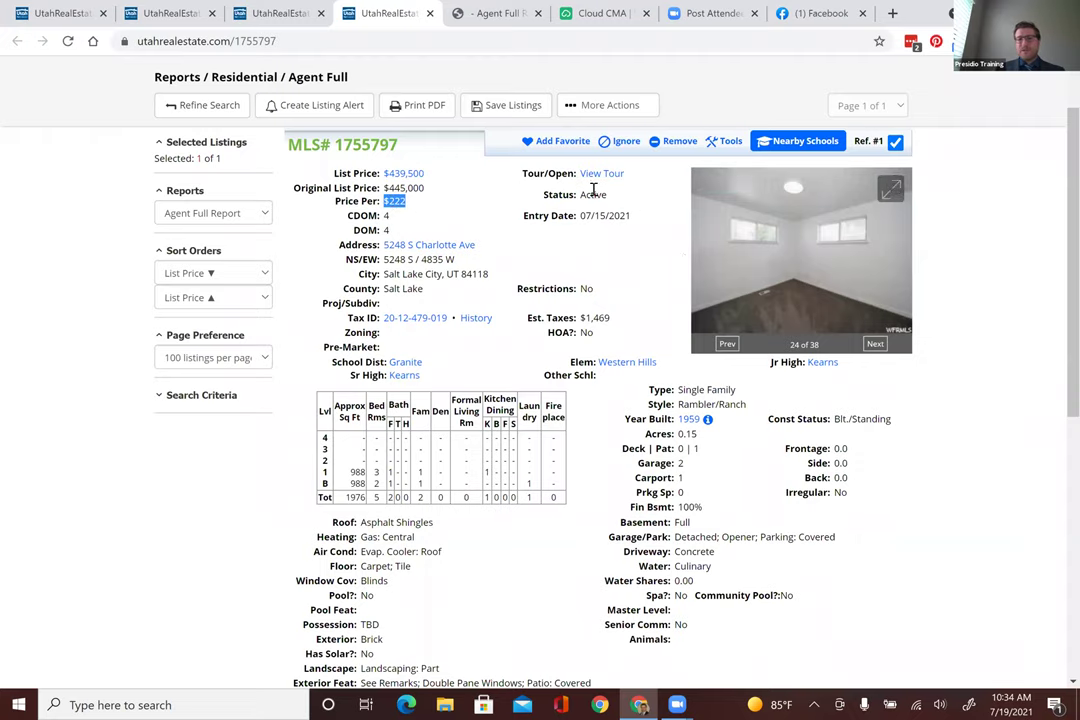
{"action": "left_click_drag", "start_coordinate": [612, 197], "coordinate": [533, 203]}
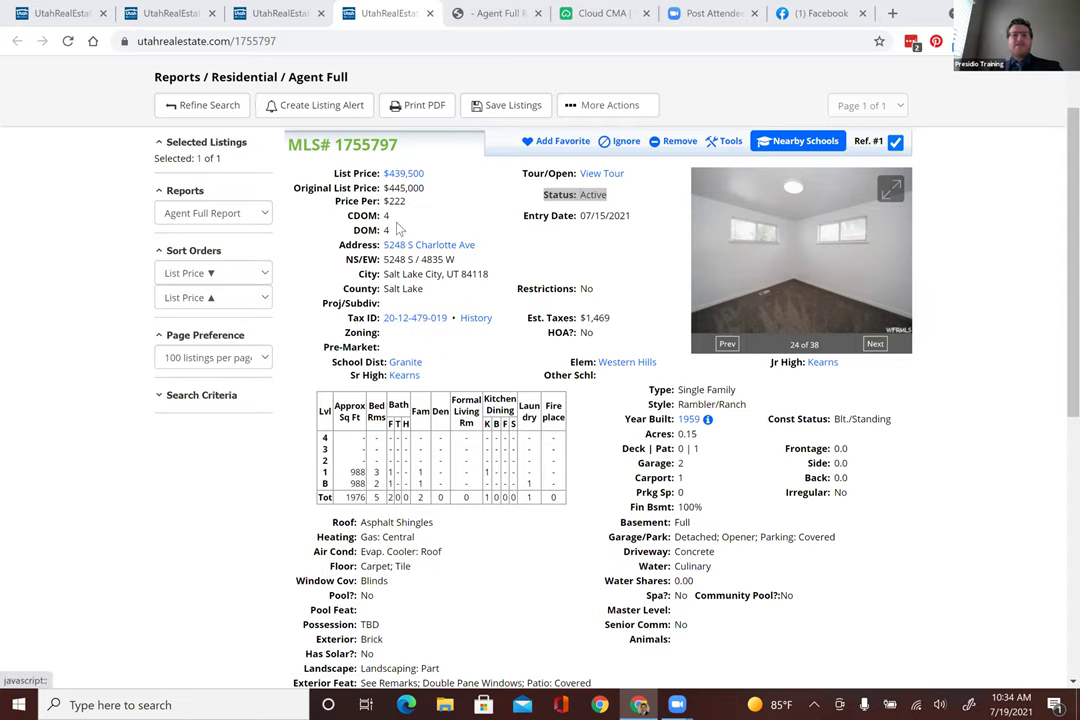
{"action": "left_click", "coordinate": [278, 16]}
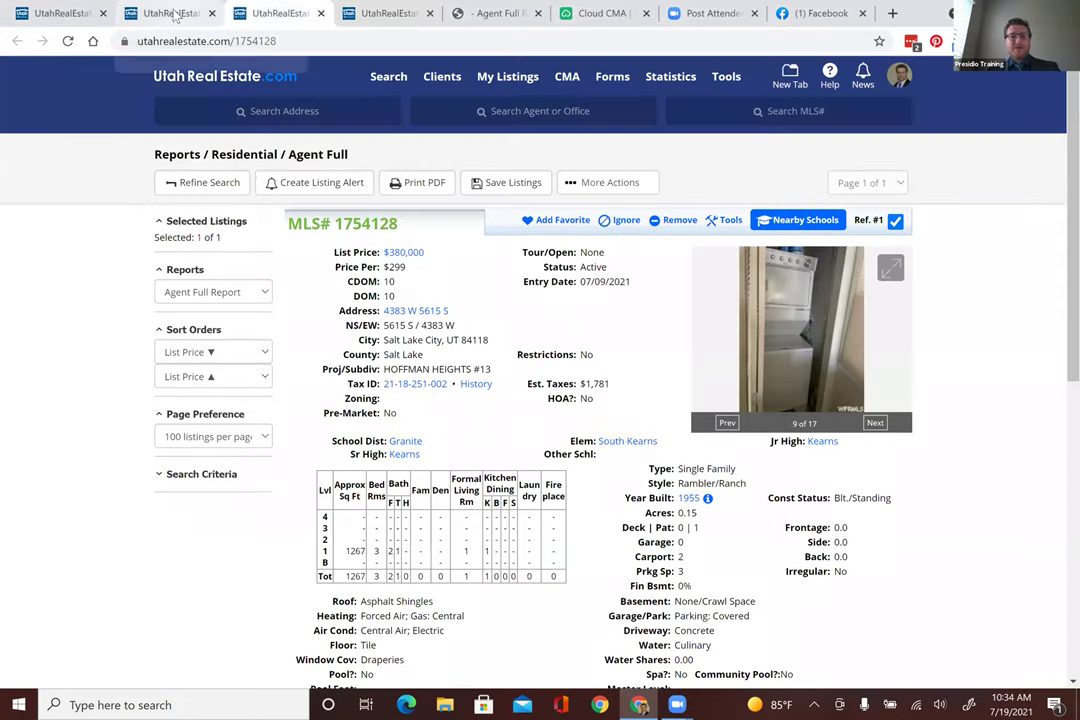
{"action": "left_click", "coordinate": [175, 14]}
{"action": "left_click", "coordinate": [430, 393]}
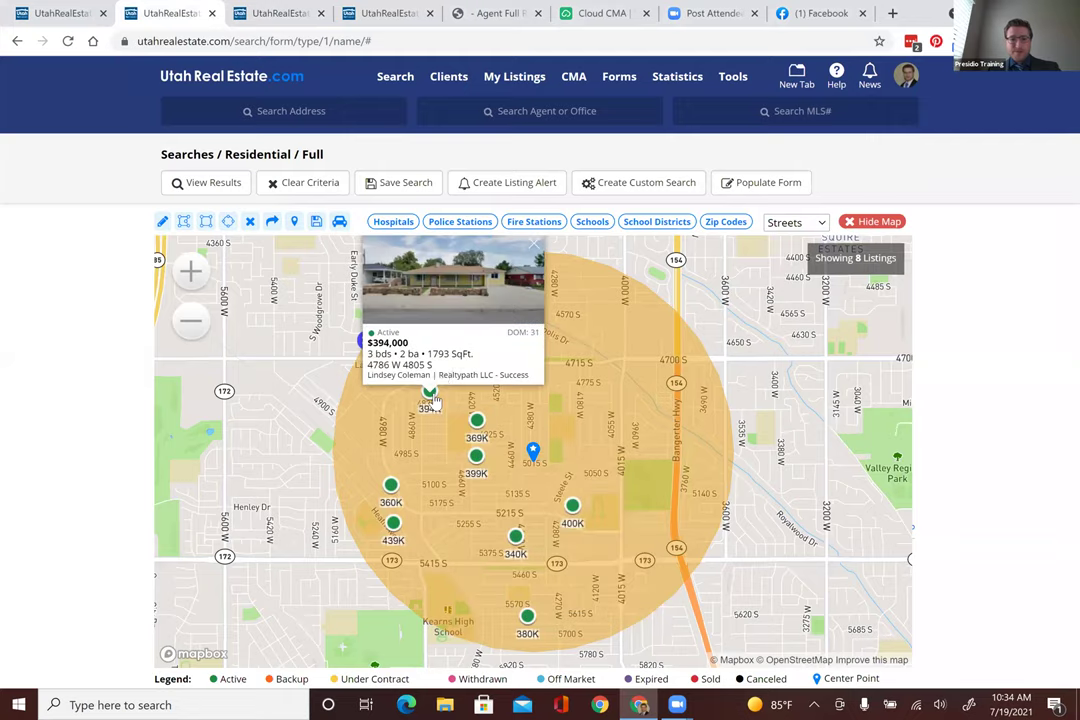
{"action": "left_click", "coordinate": [432, 330]}
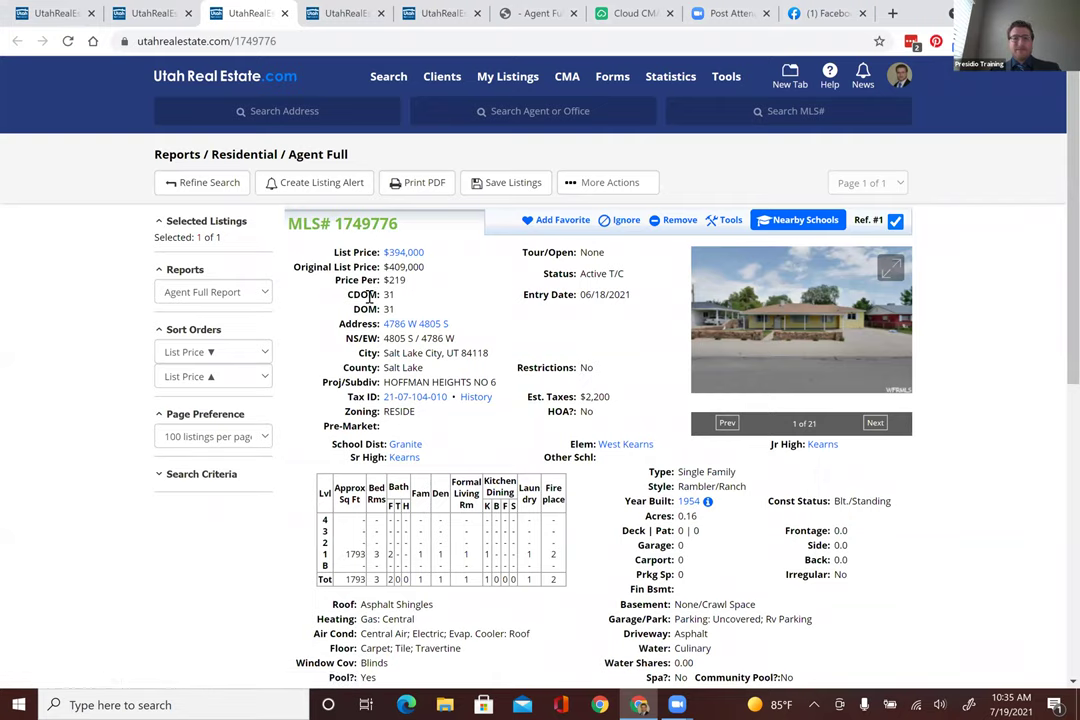
{"action": "left_click_drag", "start_coordinate": [394, 295], "coordinate": [347, 293]}
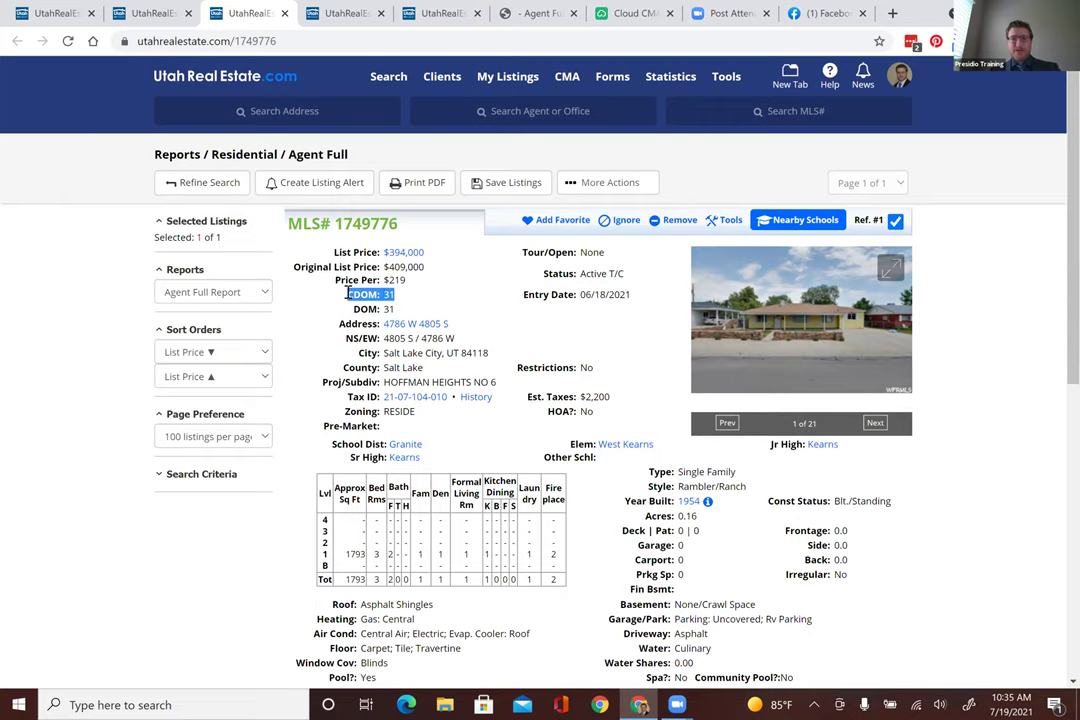
{"action": "left_click_drag", "start_coordinate": [624, 274], "coordinate": [543, 274]}
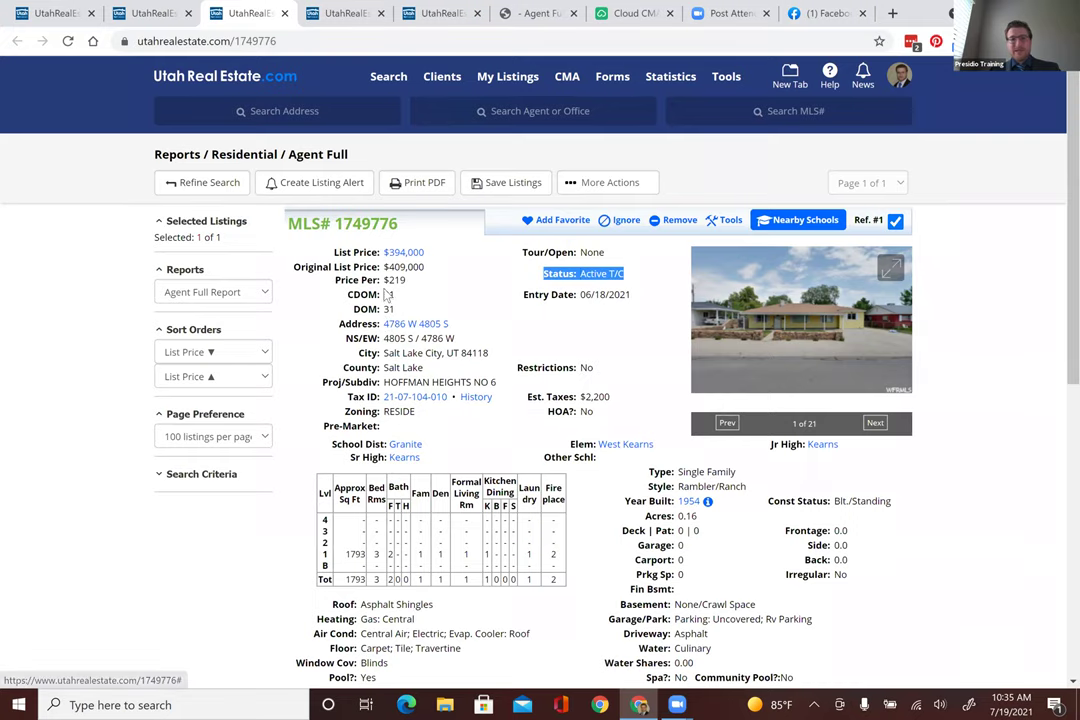
Step: Open MLS 1749776's change history and highlight the 07/08/2021 status change date
{"action": "left_click", "coordinate": [477, 398]}
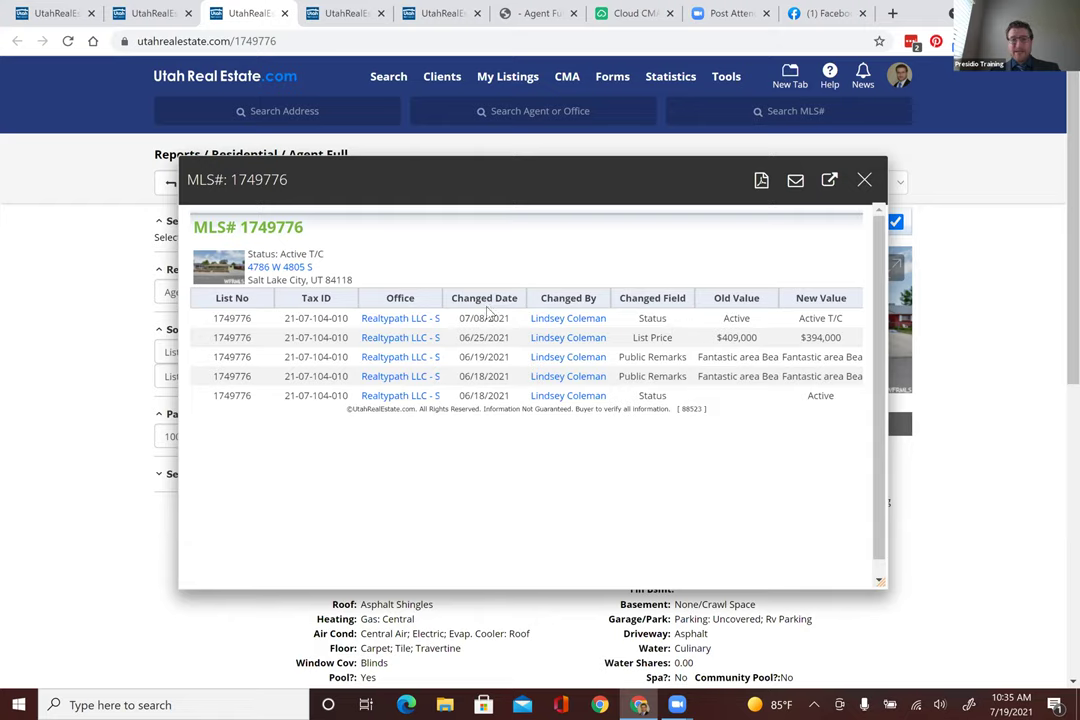
{"action": "left_click_drag", "start_coordinate": [463, 318], "coordinate": [516, 330]}
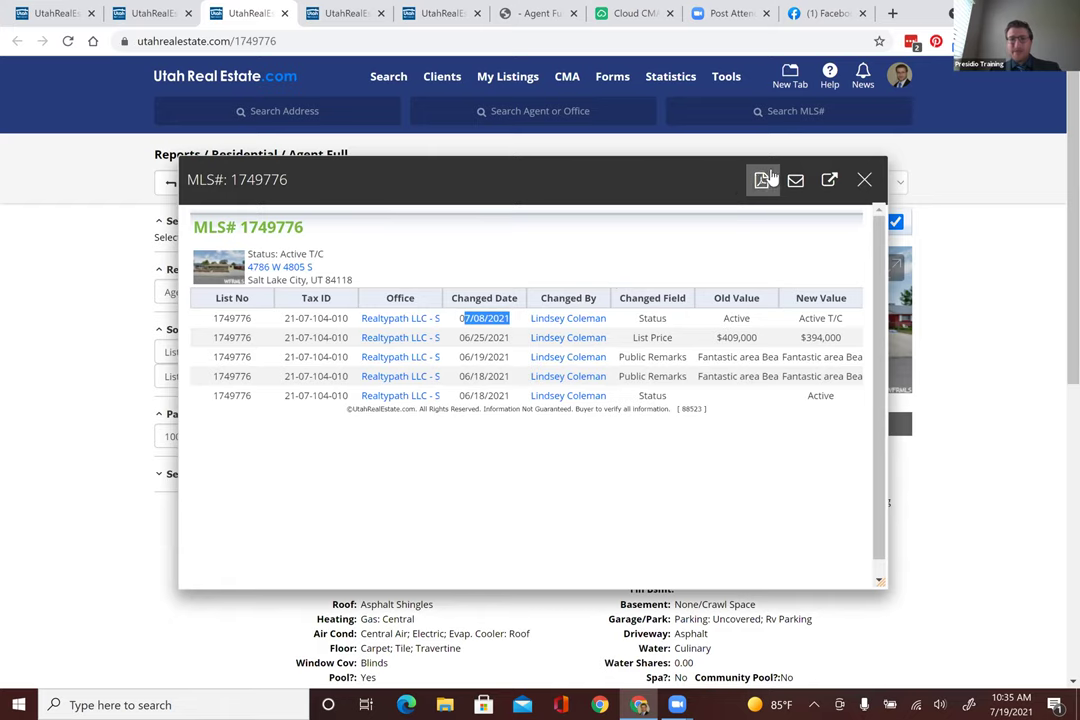
{"action": "left_click_drag", "start_coordinate": [633, 181], "coordinate": [581, 412]}
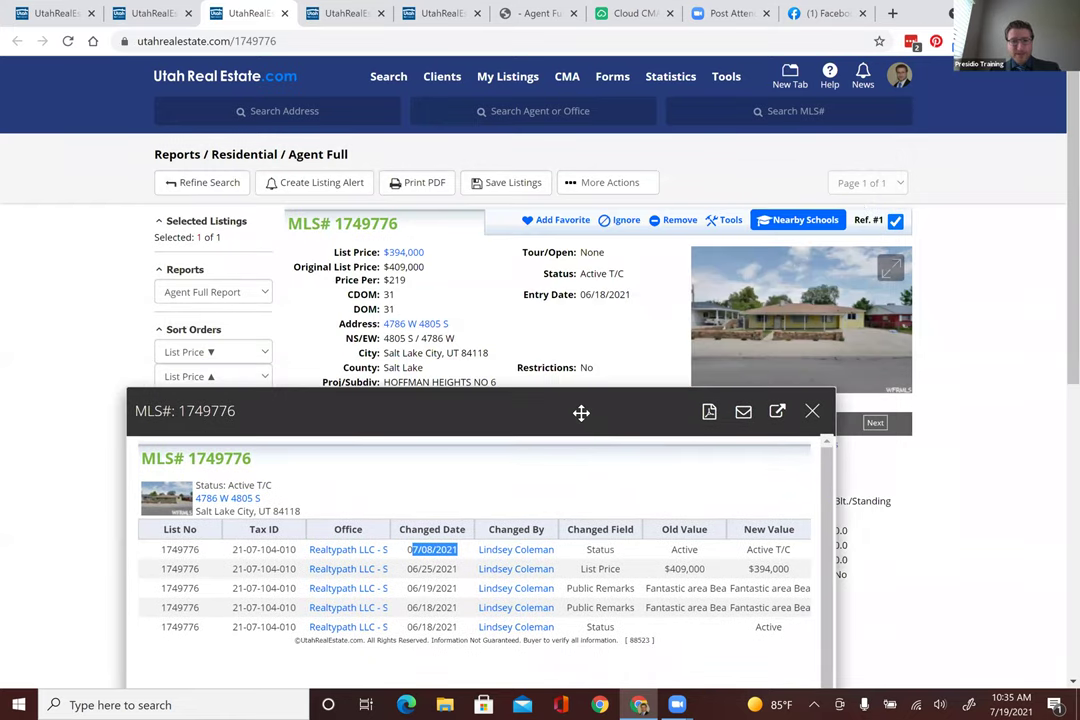
{"action": "left_click_drag", "start_coordinate": [581, 412], "coordinate": [632, 142]}
Step: Highlight the 06/25/2021 price cut from $409,000, then move the history window left
{"action": "left_click_drag", "start_coordinate": [460, 307], "coordinate": [510, 300]}
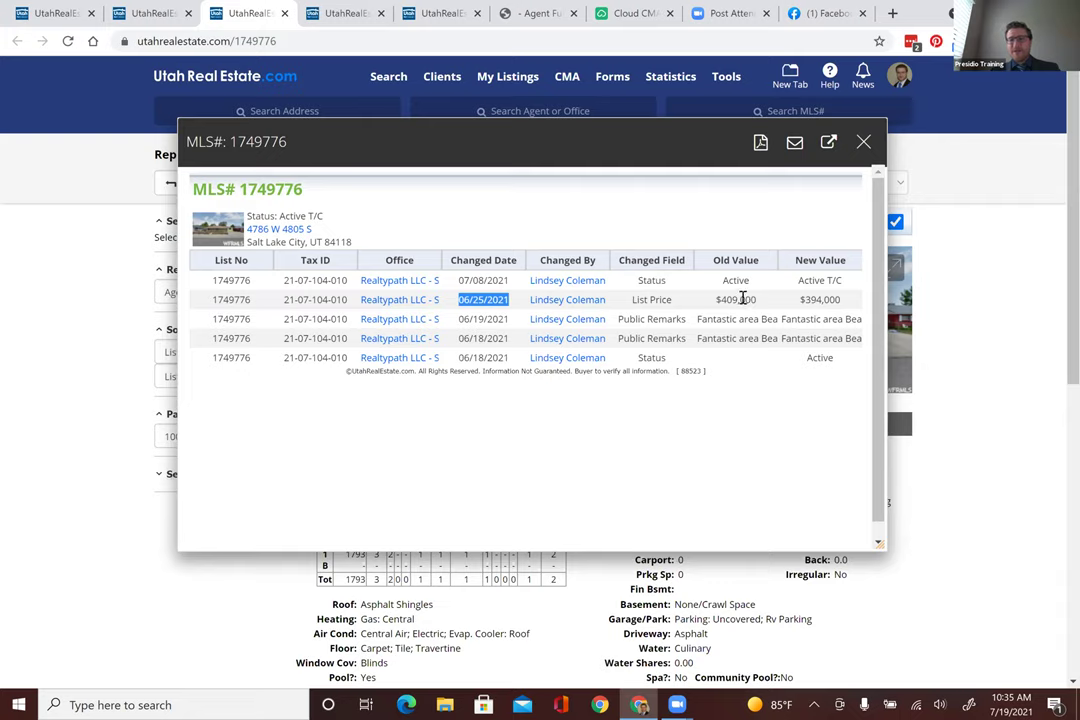
{"action": "left_click_drag", "start_coordinate": [716, 300], "coordinate": [760, 314]}
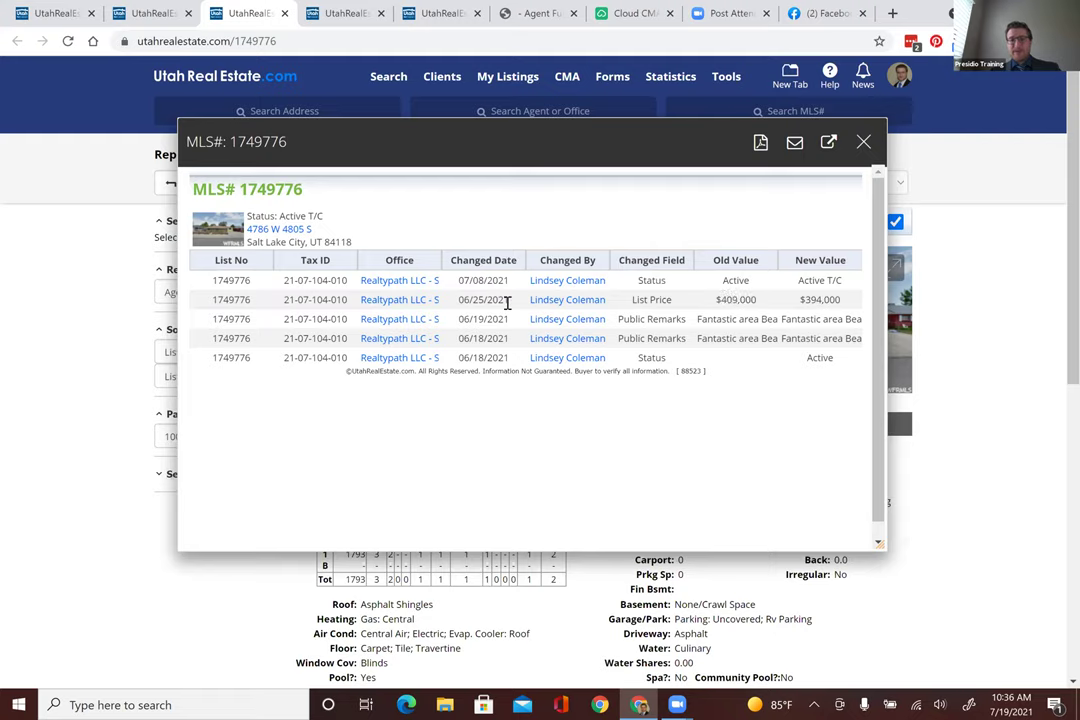
{"action": "left_click_drag", "start_coordinate": [509, 300], "coordinate": [457, 282]}
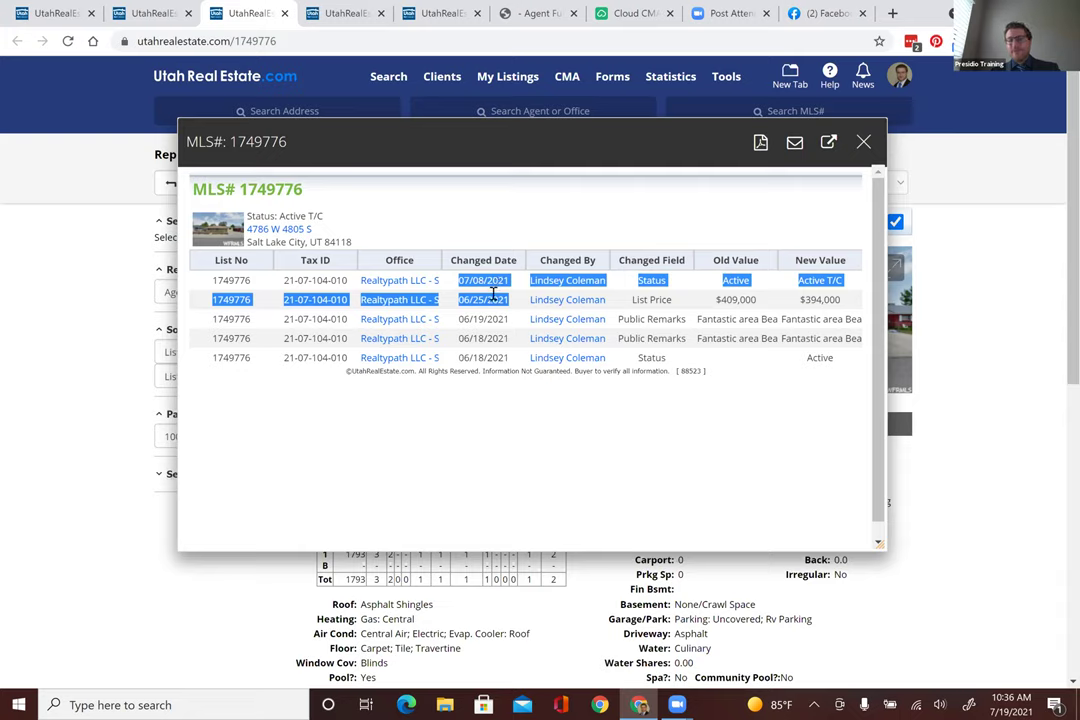
{"action": "left_click", "coordinate": [822, 300]}
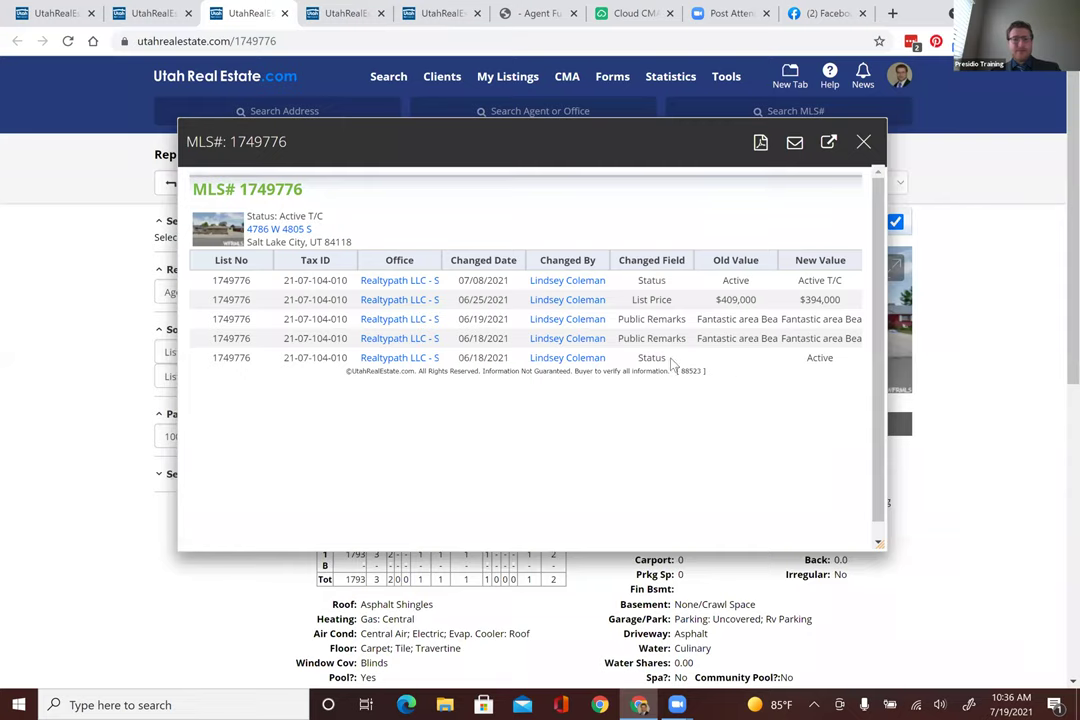
{"action": "left_click_drag", "start_coordinate": [646, 140], "coordinate": [376, 171]}
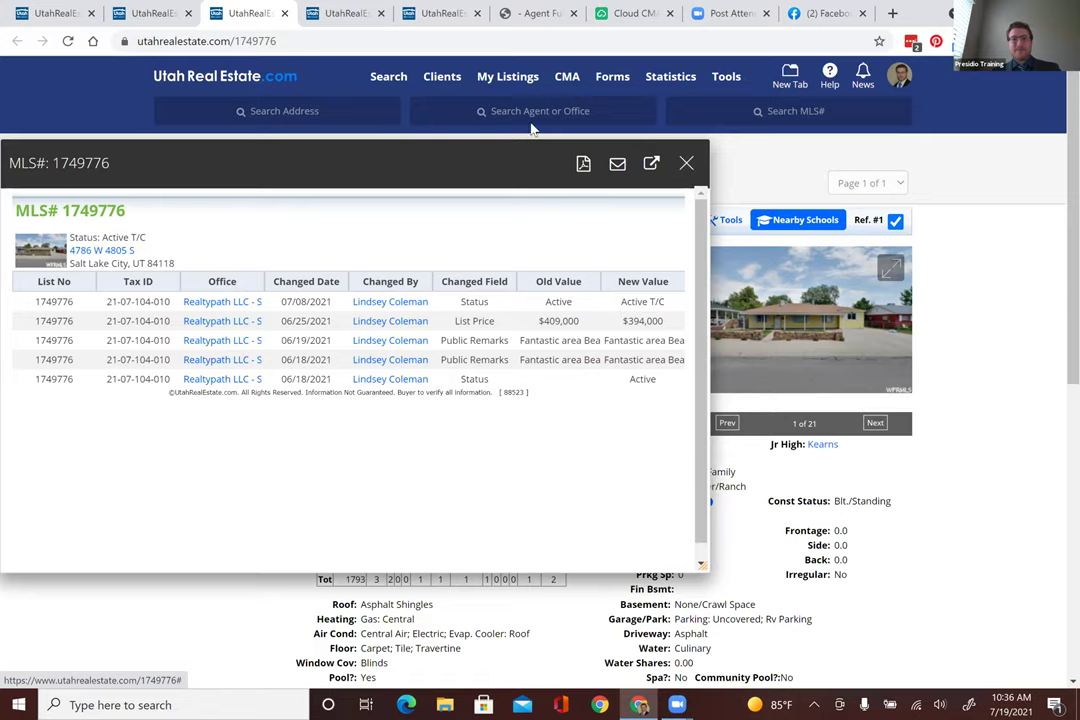
Step: Switch to the Cloud CMA tab showing the ready-to-share Publish CMA page
{"action": "left_click", "coordinate": [630, 14]}
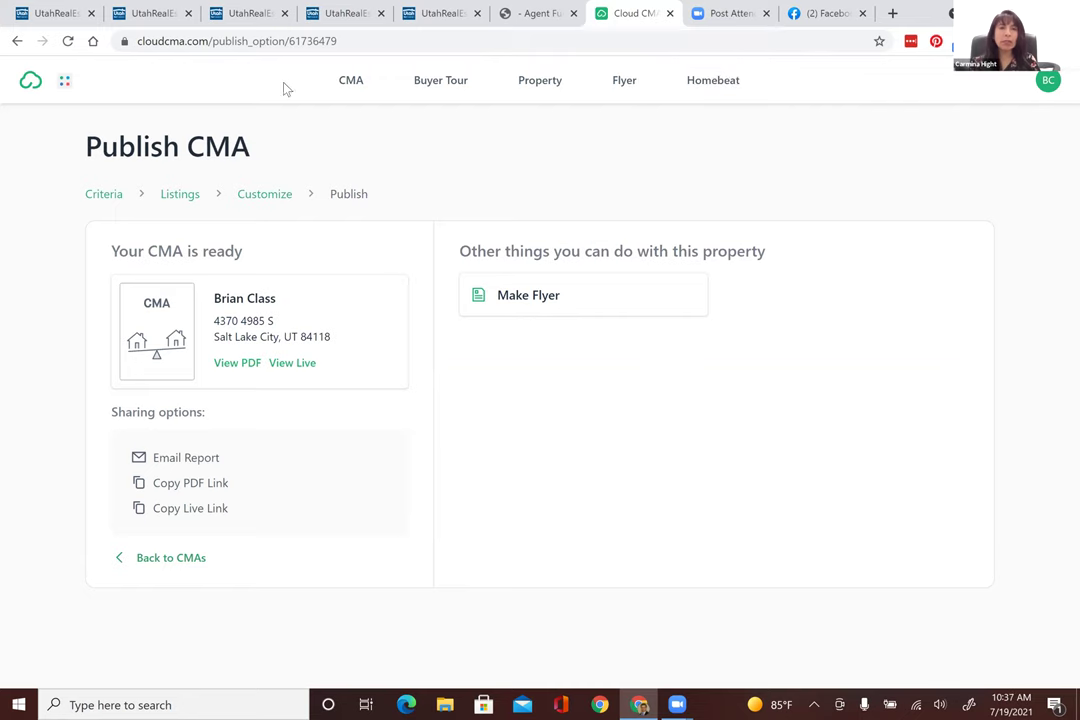
Step: Return to the UtahRealEstate.com radius map search with its 8 listings
{"action": "left_click", "coordinate": [137, 15]}
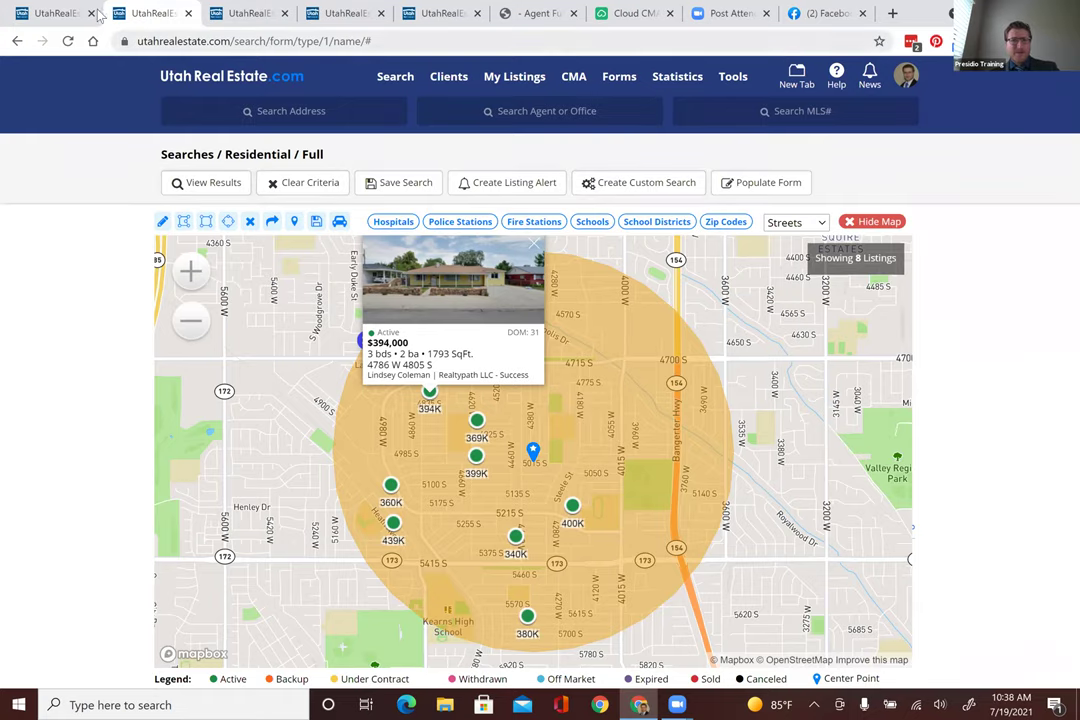
Step: Switch to the 16-listing full search and hide the map to reach the search criteria
{"action": "left_click", "coordinate": [60, 14]}
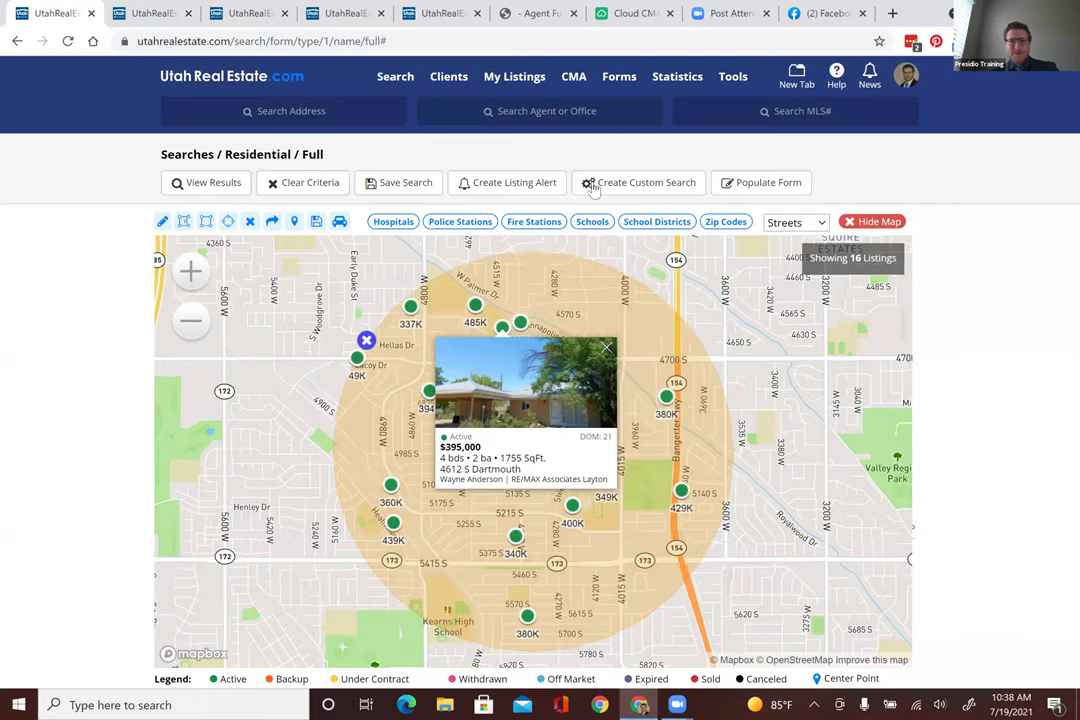
{"action": "left_click", "coordinate": [866, 222]}
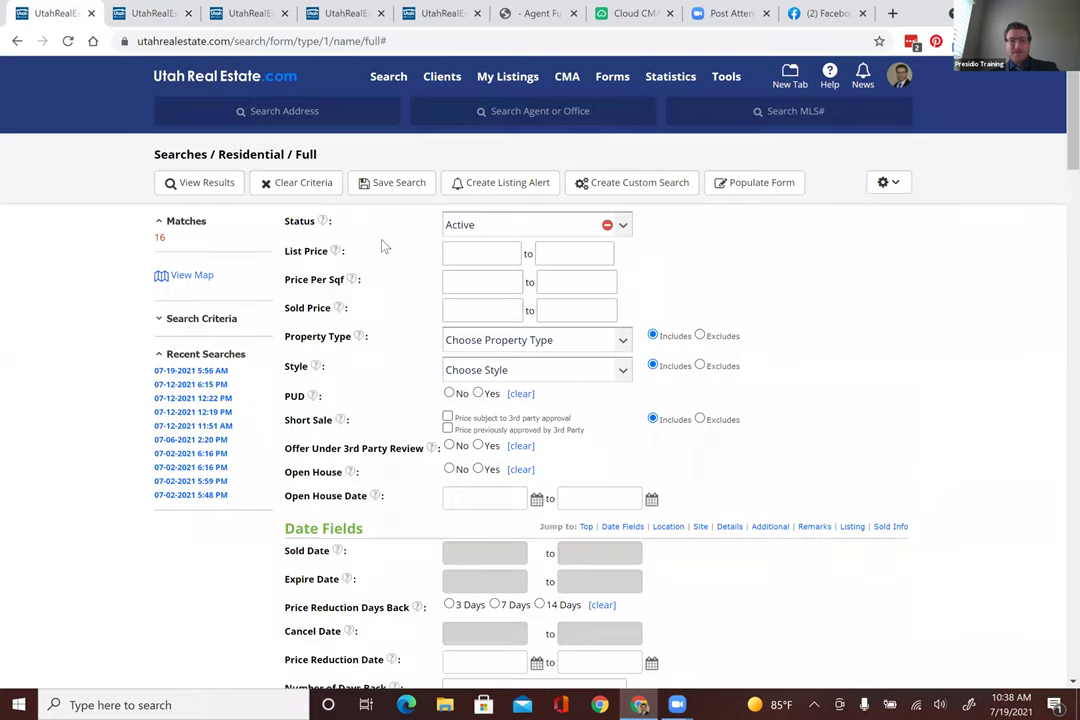
{"action": "scroll", "coordinate": [600, 470], "scroll_direction": "down", "scroll_amount": 3}
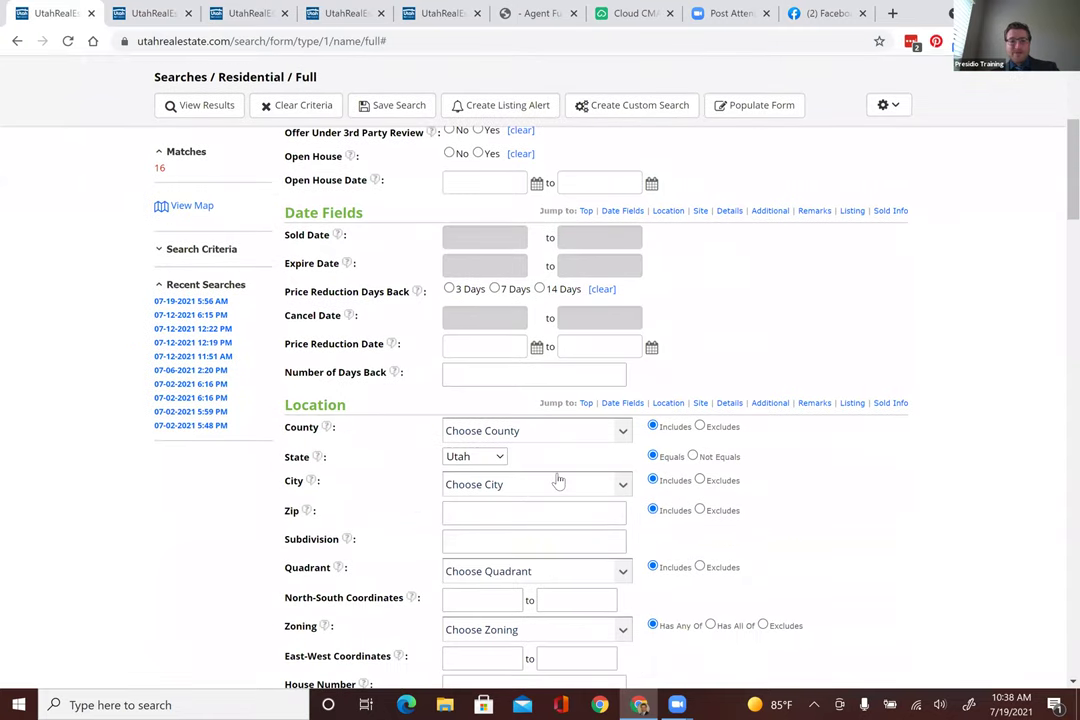
{"action": "scroll", "coordinate": [559, 480], "scroll_direction": "down", "scroll_amount": 2}
{"action": "scroll", "coordinate": [559, 480], "scroll_direction": "down", "scroll_amount": 1}
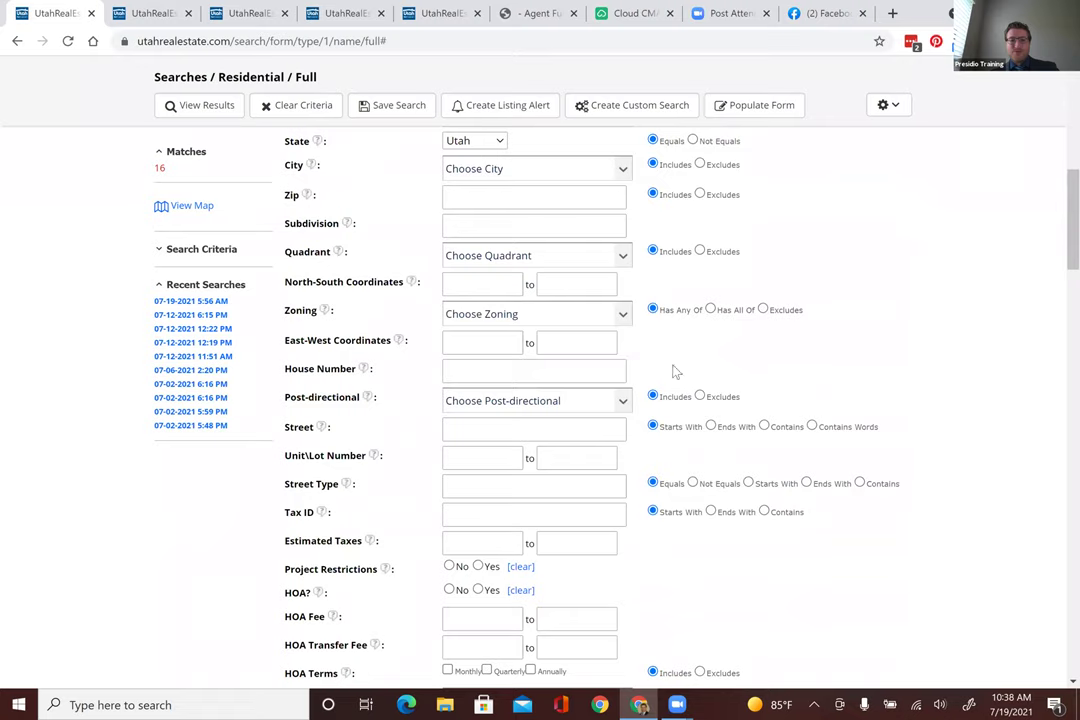
Step: Cap Estimated Taxes at 1000, cutting matches from 16 to 1
{"action": "left_click", "coordinate": [480, 541]}
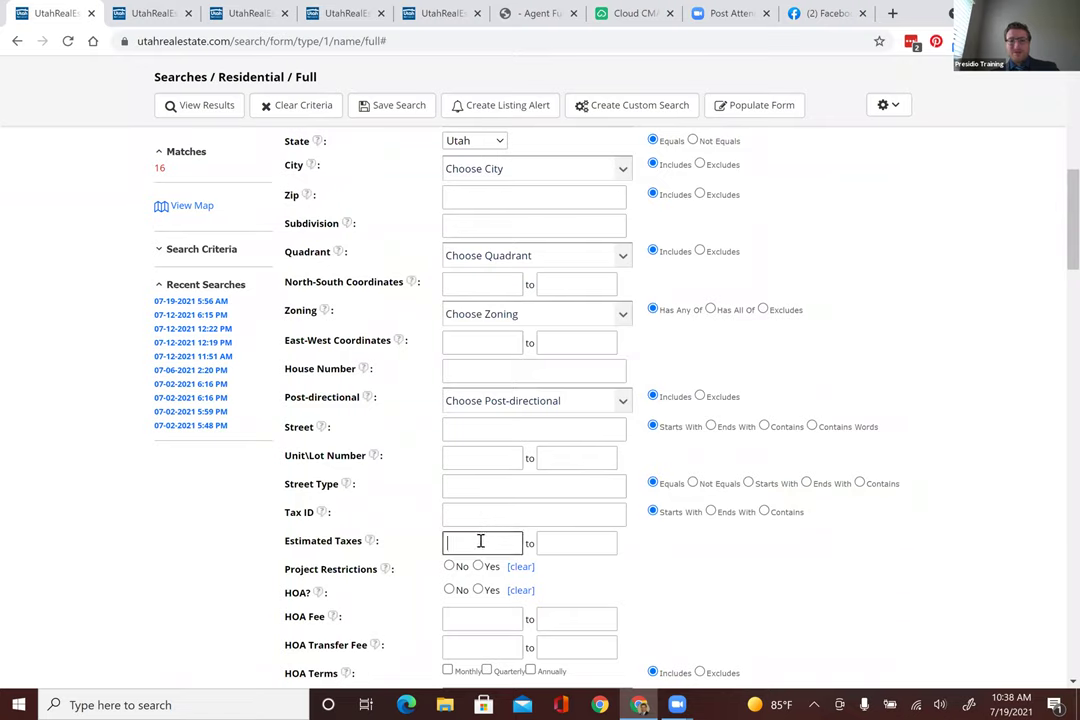
{"action": "left_click", "coordinate": [575, 545]}
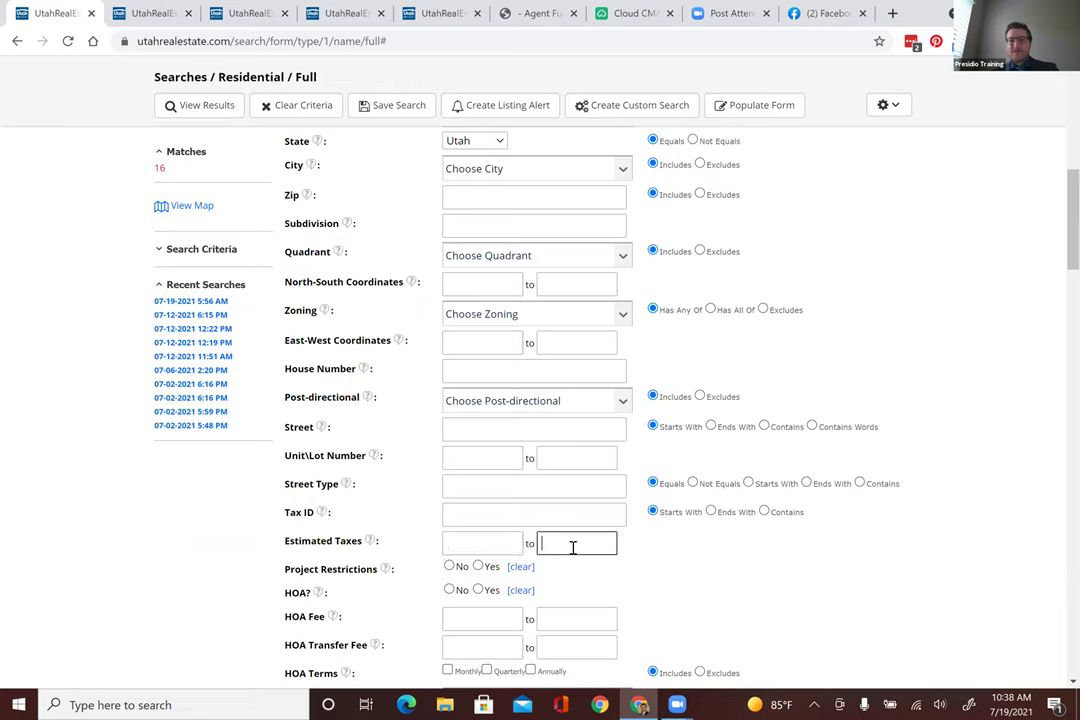
{"action": "type", "text": "2"}
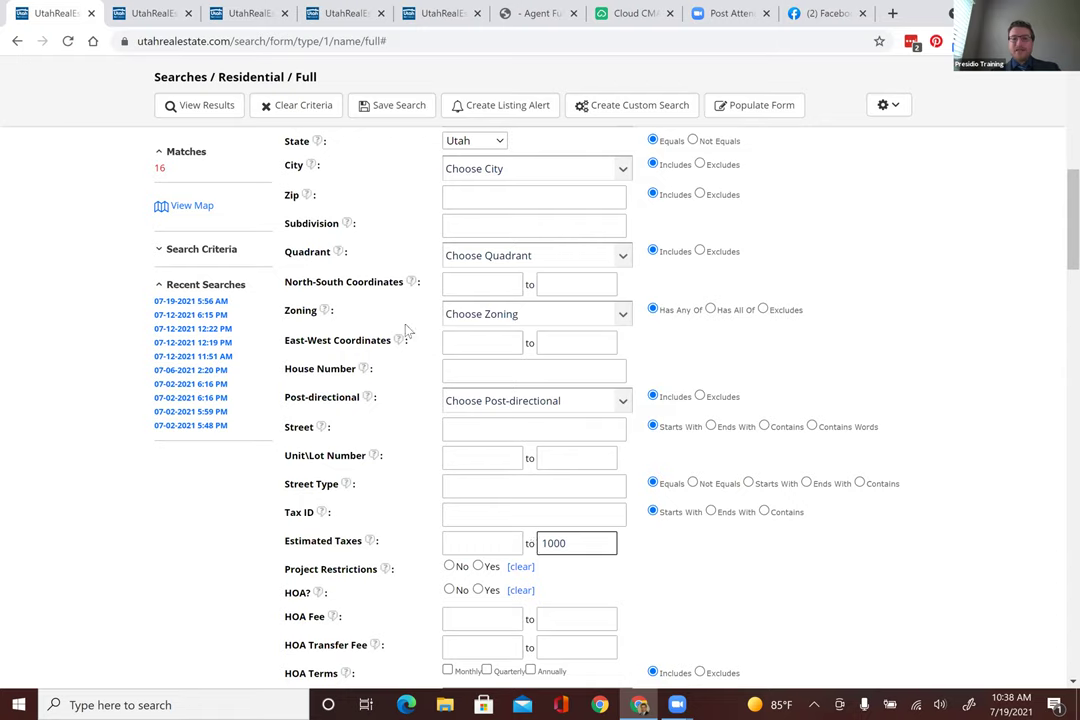
{"action": "left_click", "coordinate": [404, 206]}
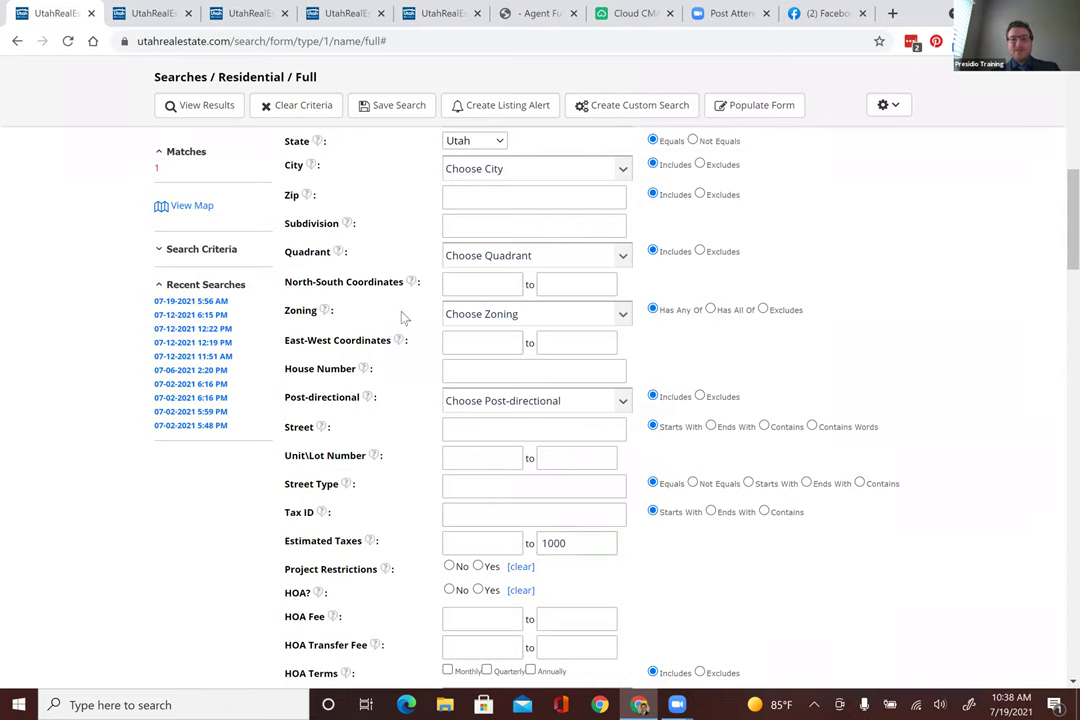
{"action": "left_click_drag", "start_coordinate": [130, 138], "coordinate": [151, 175]}
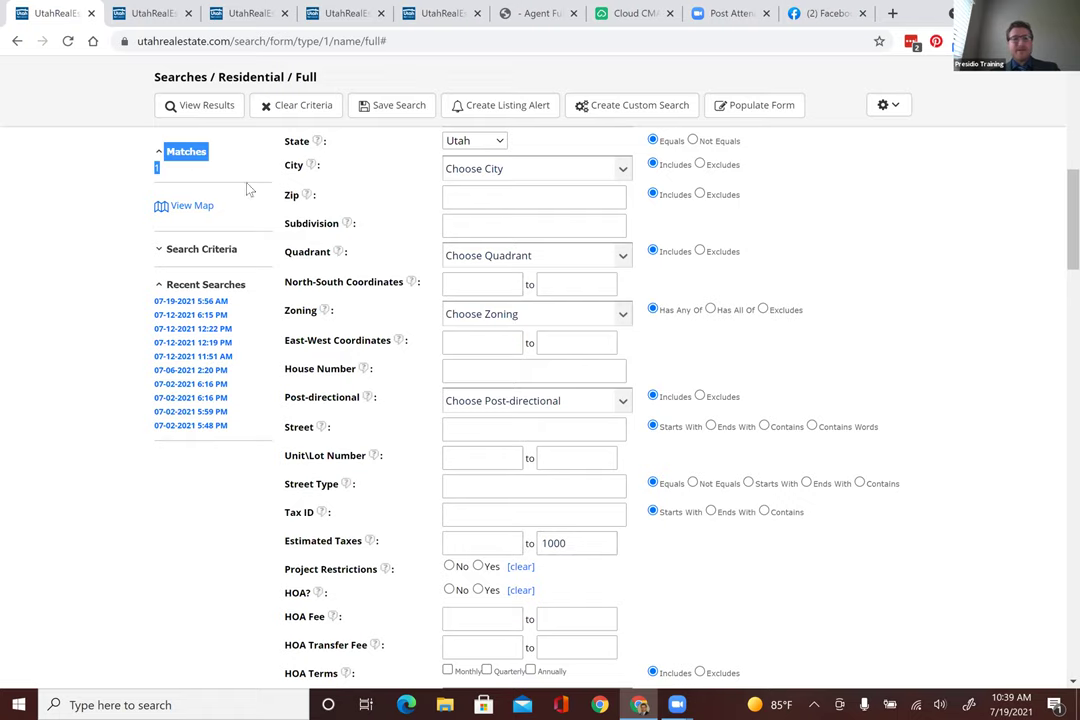
{"action": "scroll", "coordinate": [304, 266], "scroll_direction": "up", "scroll_amount": 5}
{"action": "scroll", "coordinate": [510, 418], "scroll_direction": "up", "scroll_amount": 2}
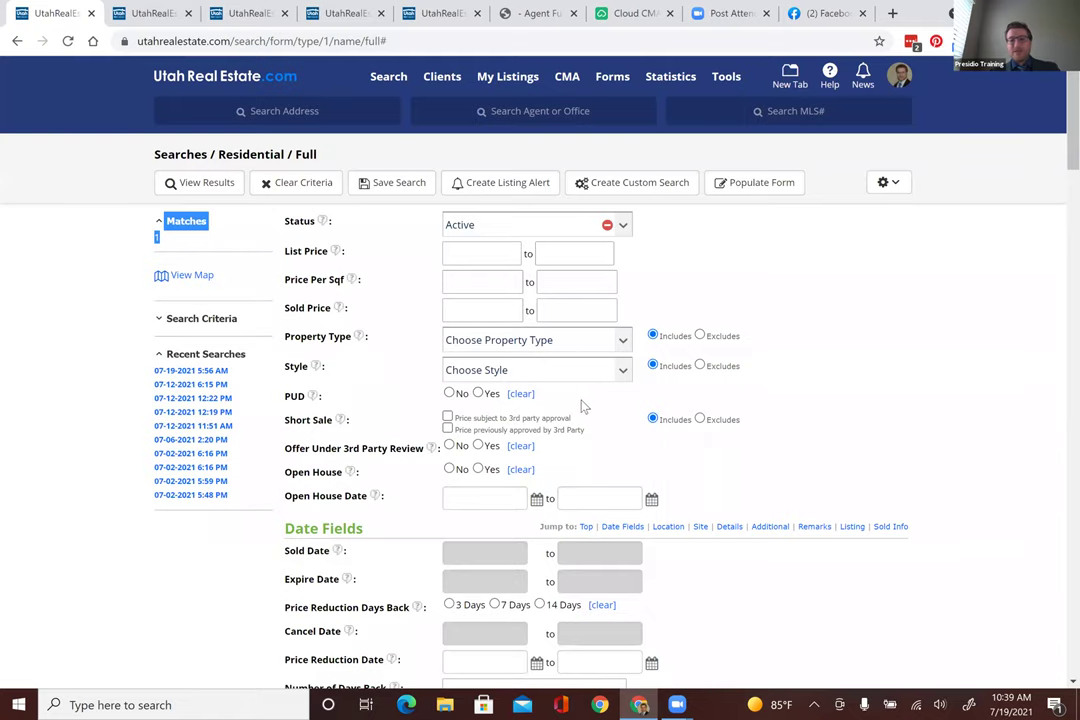
{"action": "scroll", "coordinate": [596, 420], "scroll_direction": "down", "scroll_amount": 1}
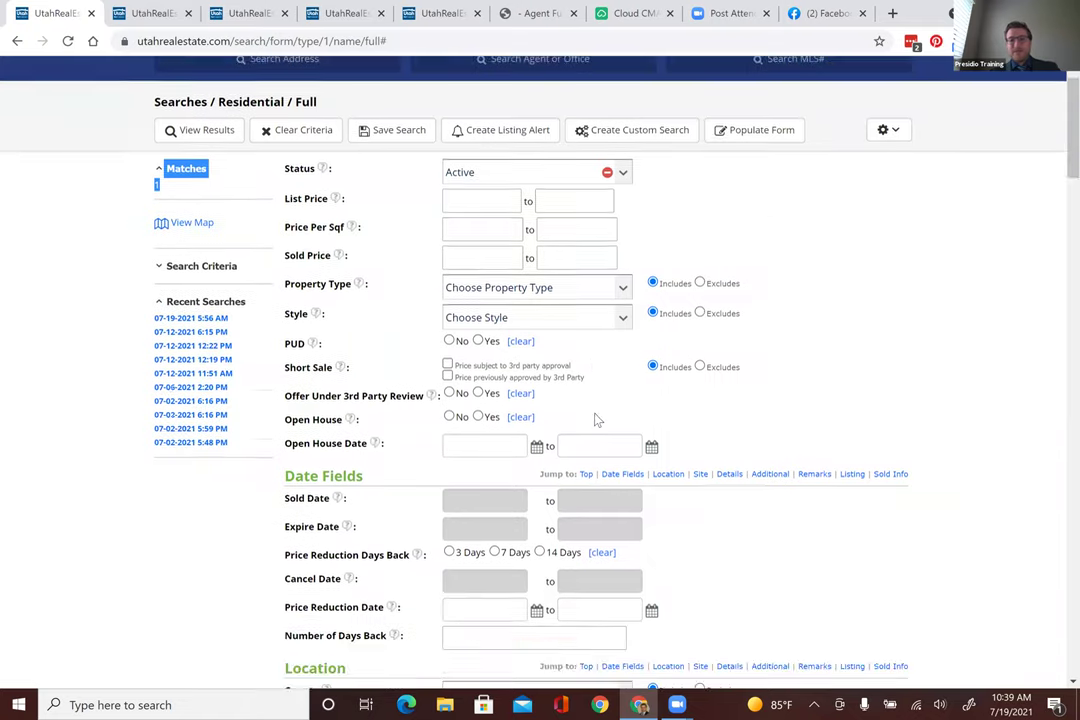
{"action": "scroll", "coordinate": [596, 420], "scroll_direction": "down", "scroll_amount": 5}
{"action": "scroll", "coordinate": [552, 374], "scroll_direction": "up", "scroll_amount": 6}
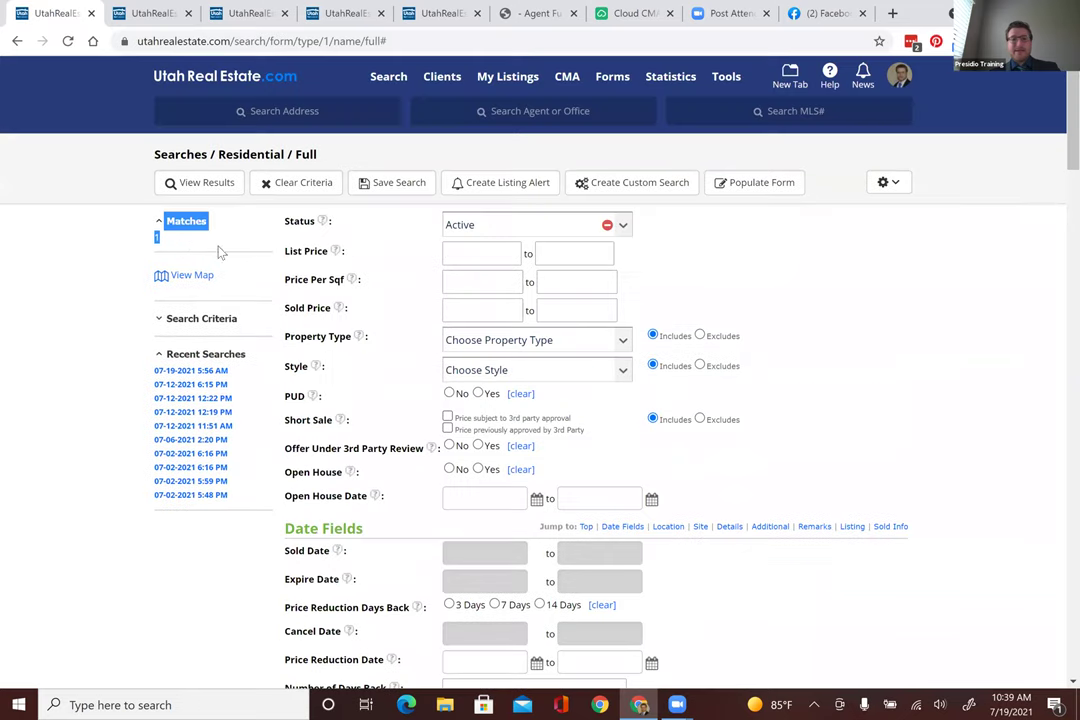
{"action": "left_click", "coordinate": [157, 238]}
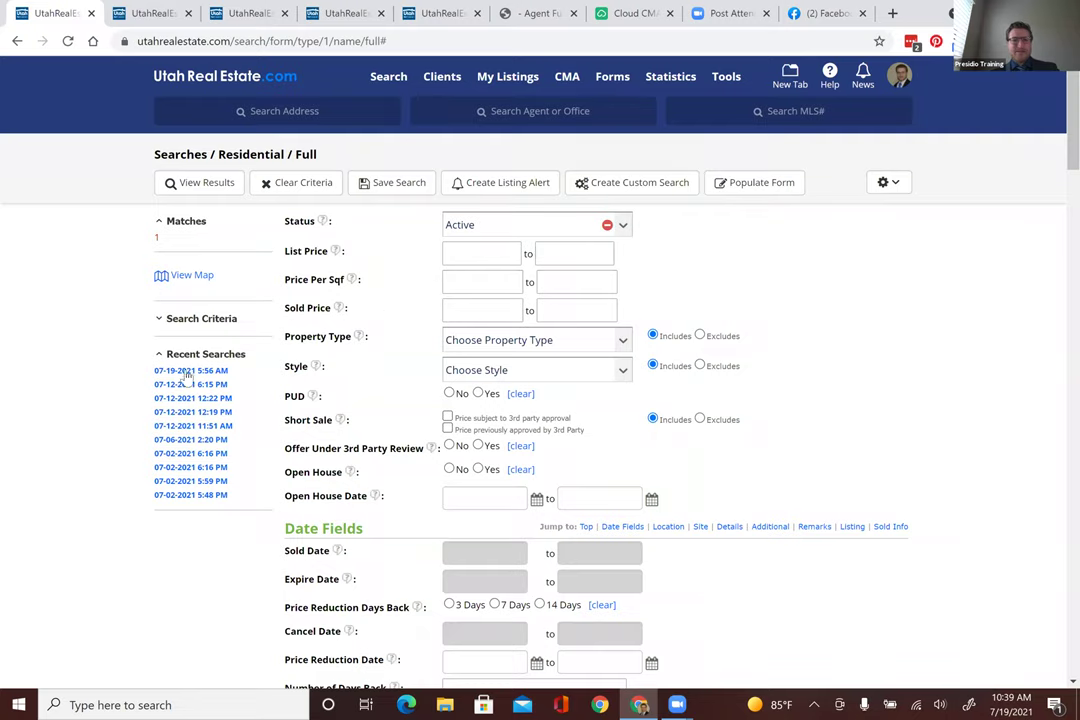
Step: Expand the search criteria summary
{"action": "left_click", "coordinate": [208, 319]}
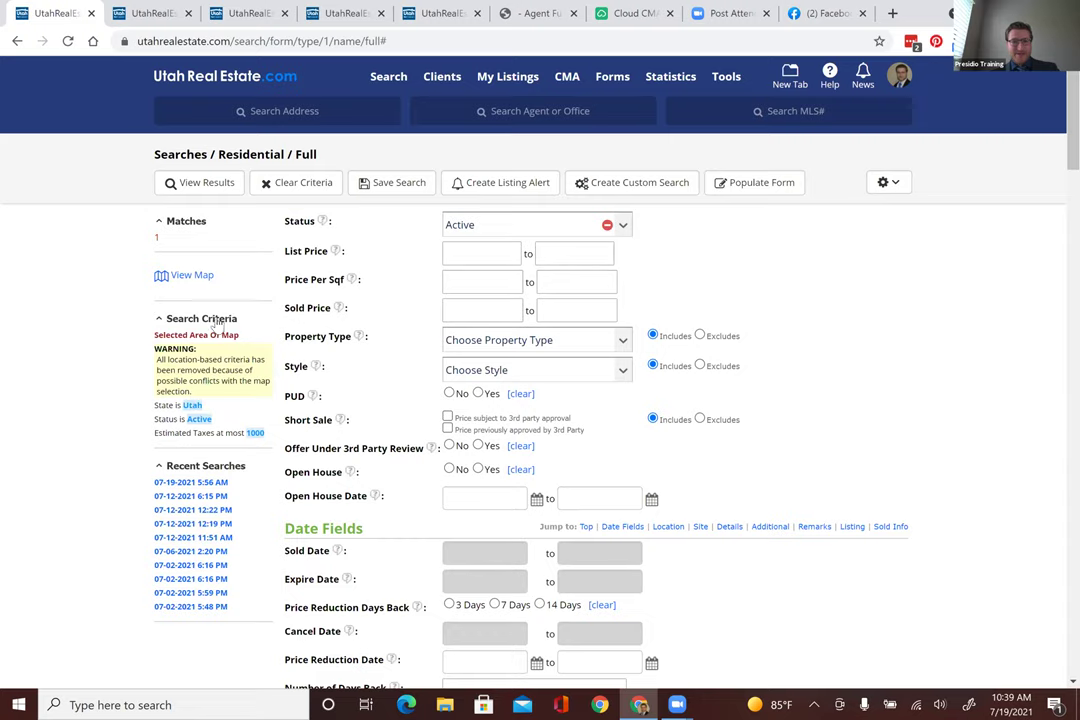
{"action": "left_click", "coordinate": [184, 321]}
{"action": "left_click", "coordinate": [184, 321]}
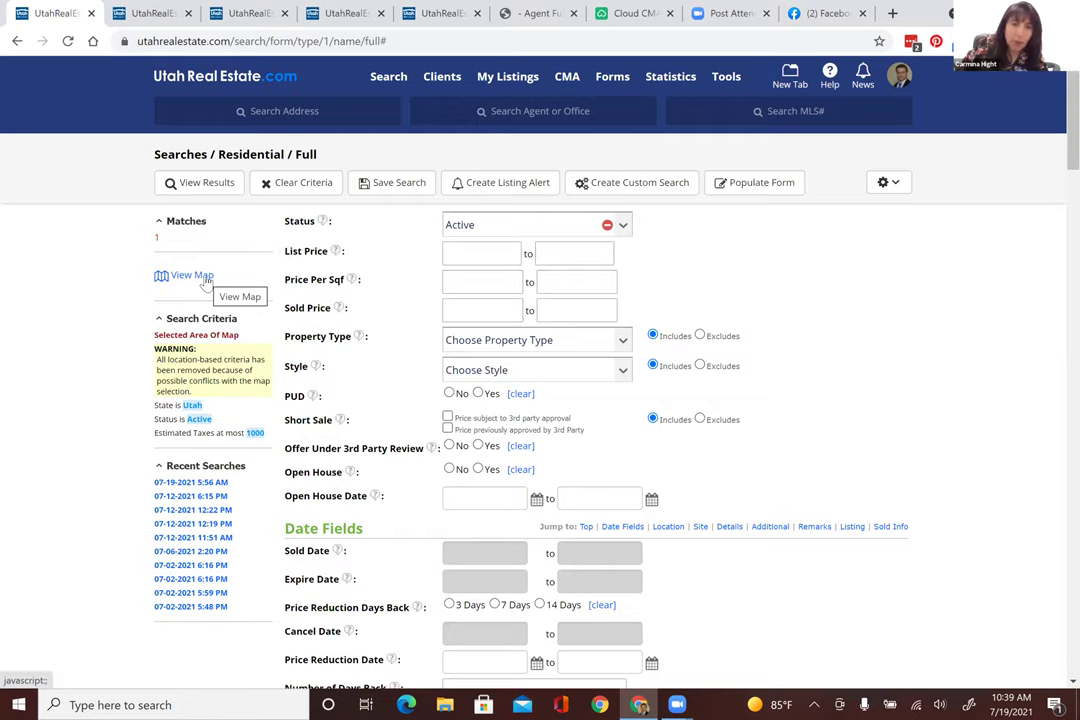
Step: Run the search and open details for the single match, MLS# 1755527 at $49,900
{"action": "left_click", "coordinate": [203, 185]}
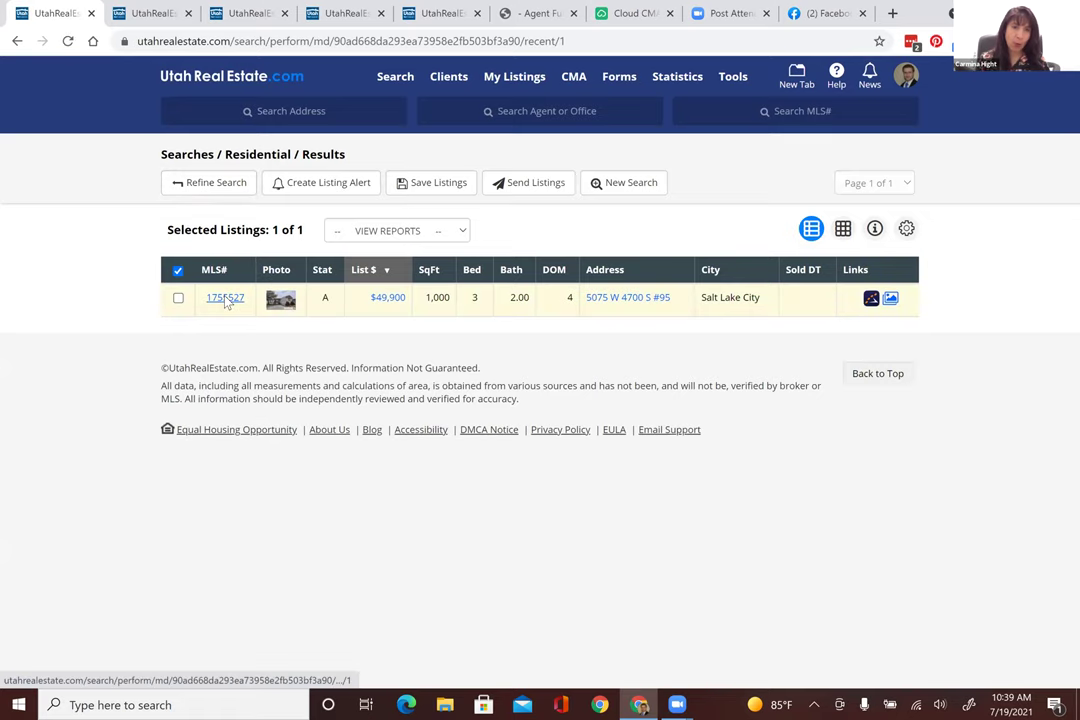
{"action": "left_click", "coordinate": [224, 300]}
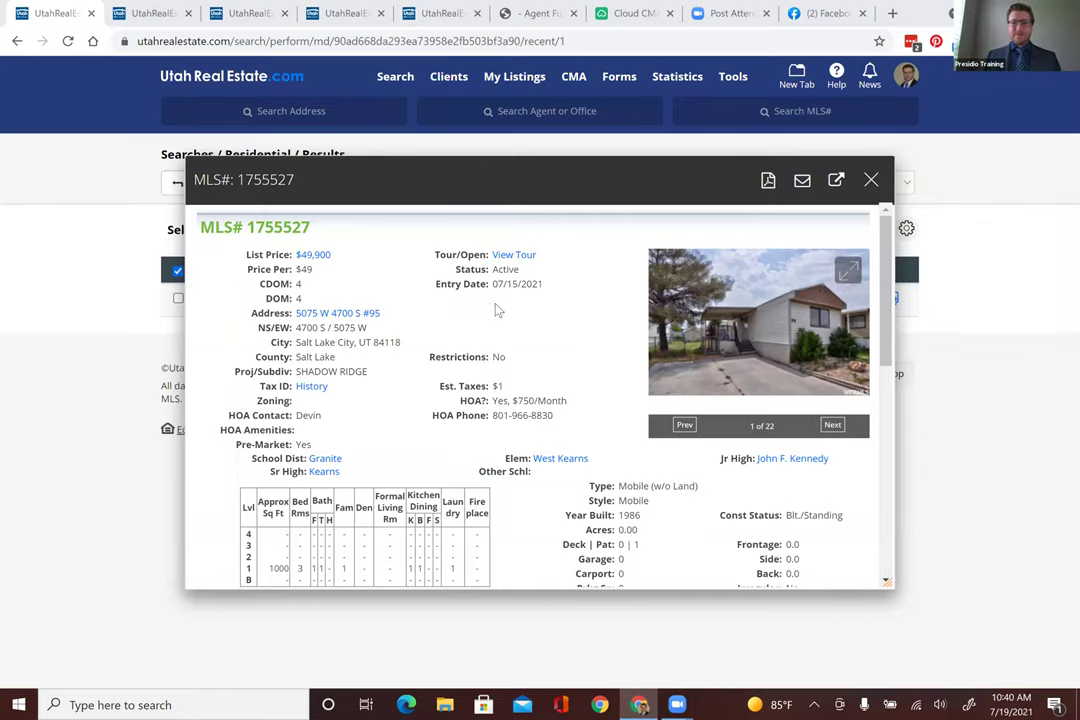
{"action": "left_click_drag", "start_coordinate": [562, 177], "coordinate": [460, 176]}
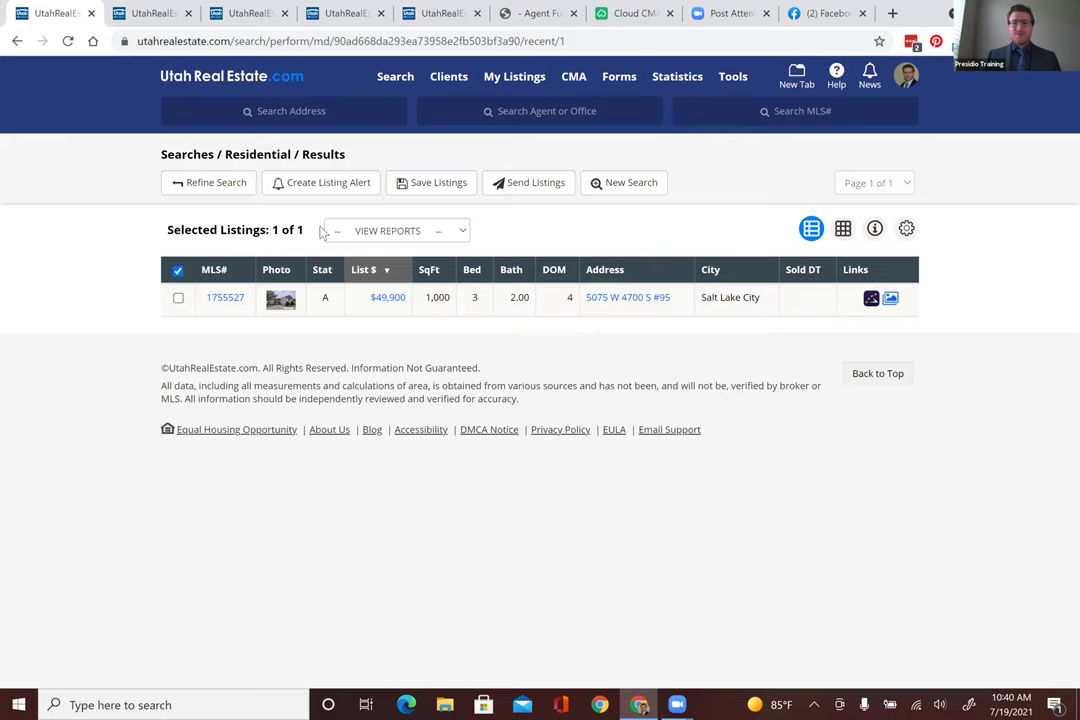
Step: Return to the search form and add Sold, Under Contract and Backup to the status filter
{"action": "left_click", "coordinate": [205, 190]}
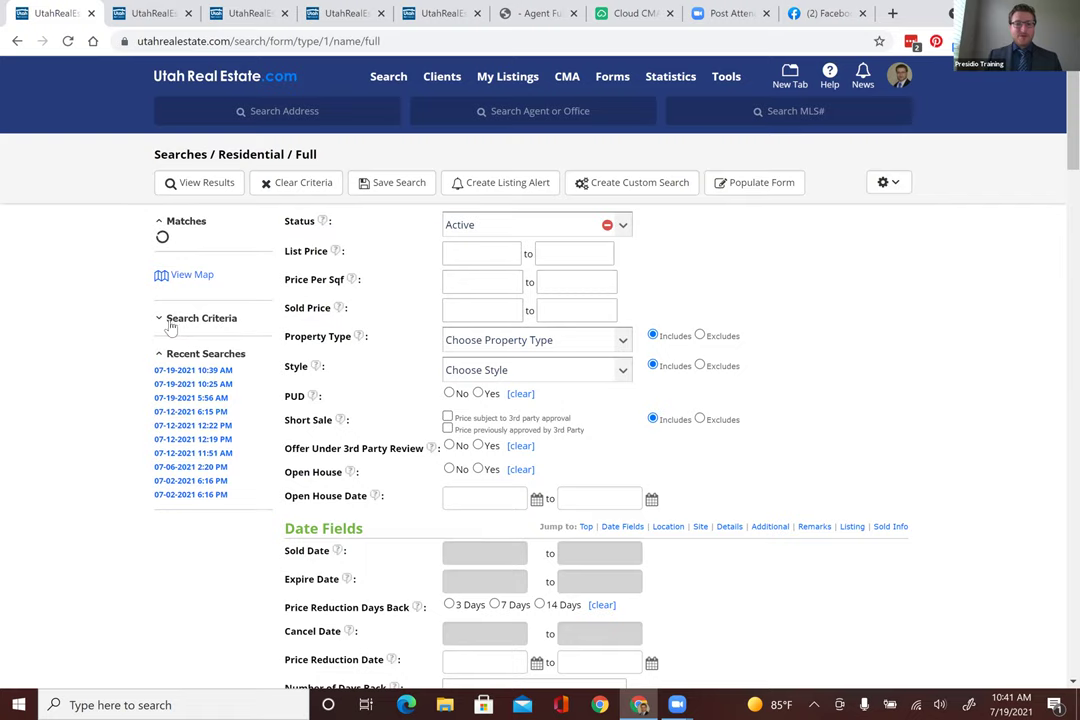
{"action": "left_click", "coordinate": [190, 319]}
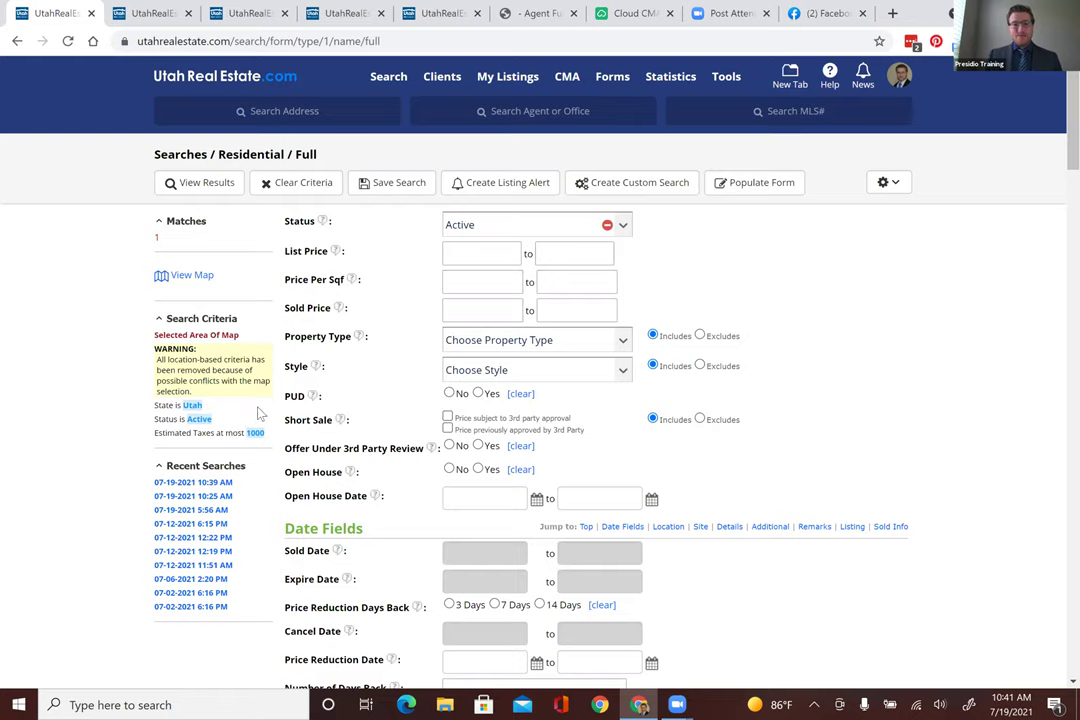
{"action": "left_click", "coordinate": [607, 227]}
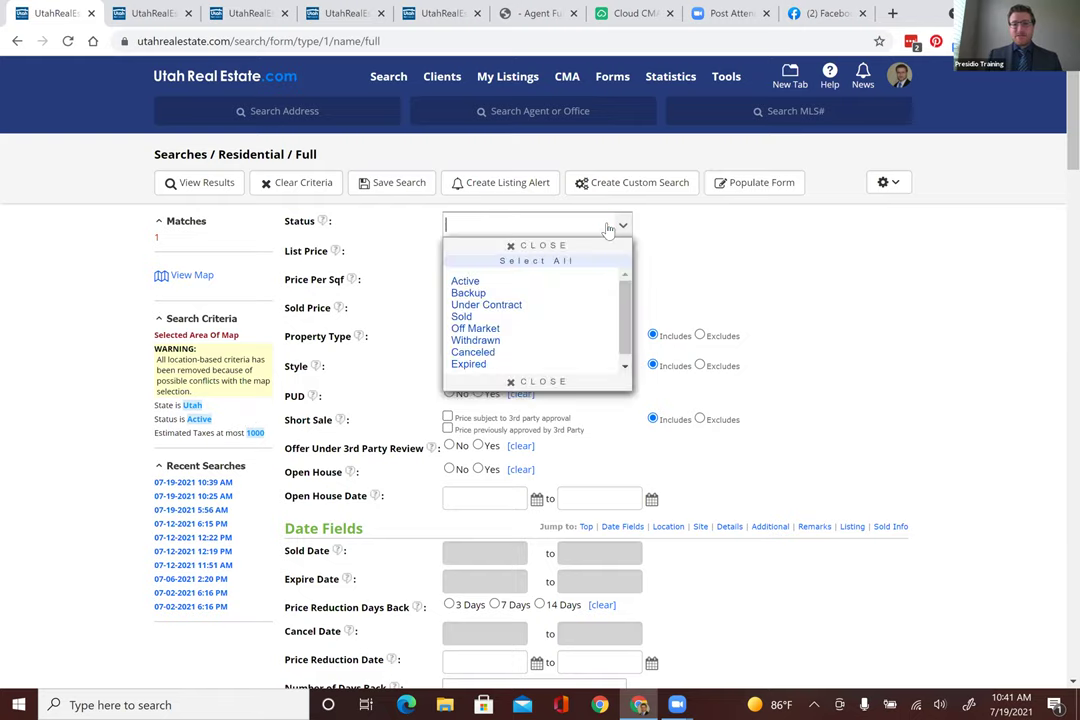
{"action": "left_click", "coordinate": [482, 317]}
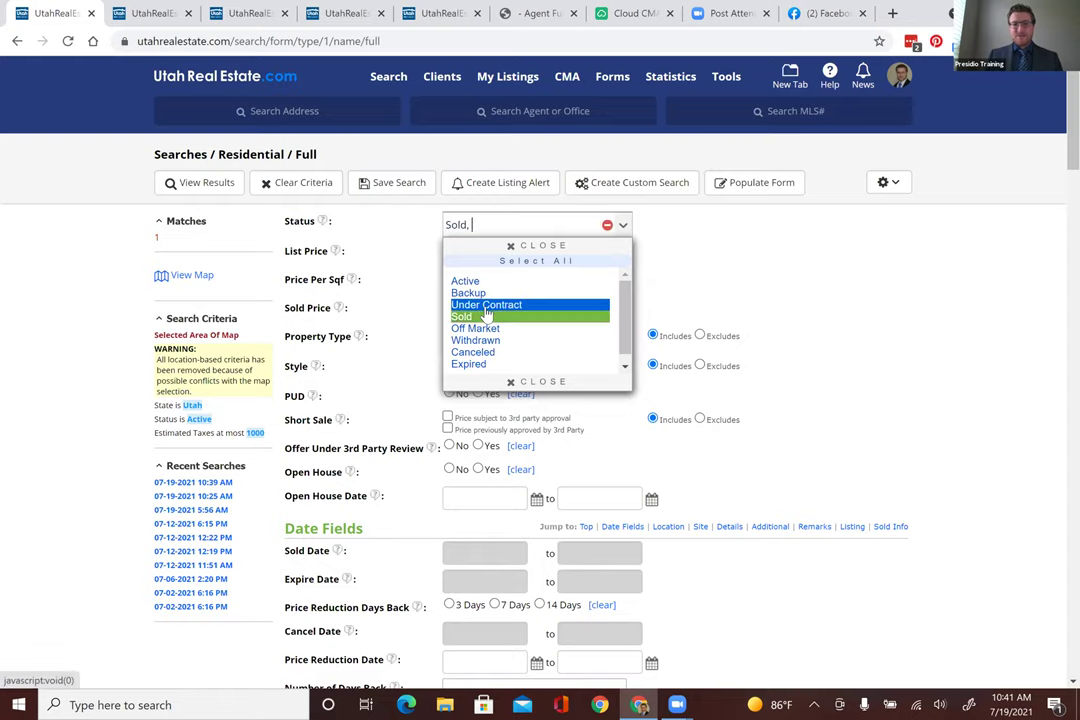
{"action": "left_click", "coordinate": [486, 305]}
{"action": "left_click", "coordinate": [470, 293]}
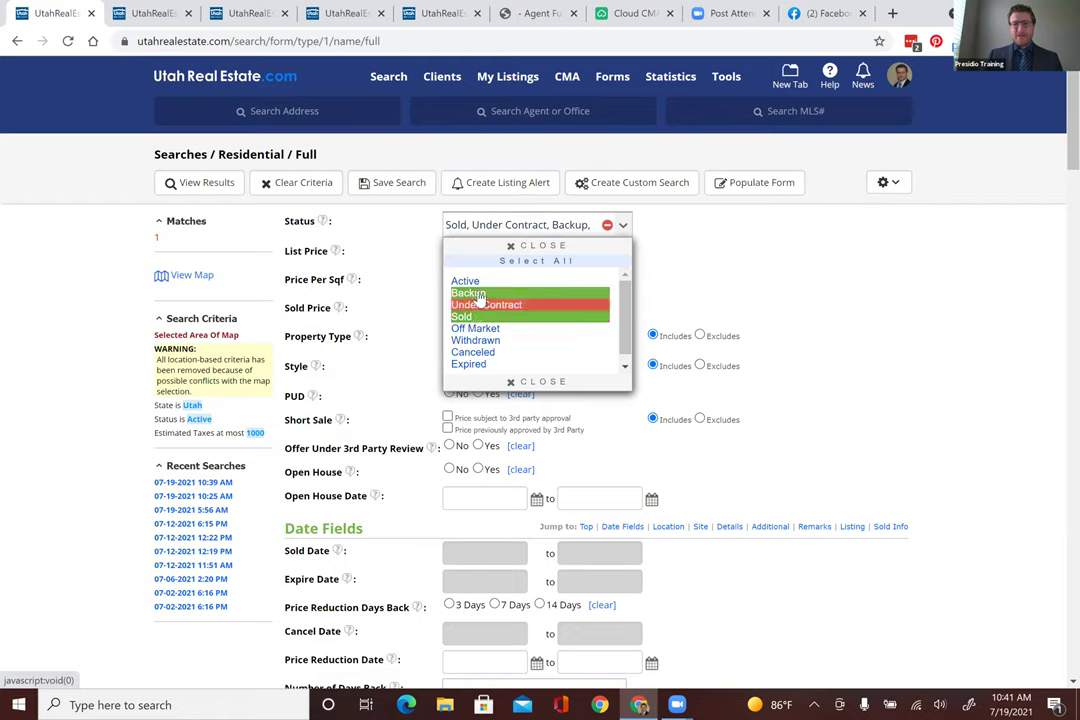
{"action": "left_click", "coordinate": [405, 320]}
Step: Clear the 1000 Estimated Taxes cap and update the search to 476 matches
{"action": "scroll", "coordinate": [500, 380], "scroll_direction": "down", "scroll_amount": 4}
{"action": "scroll", "coordinate": [625, 428], "scroll_direction": "down", "scroll_amount": 12}
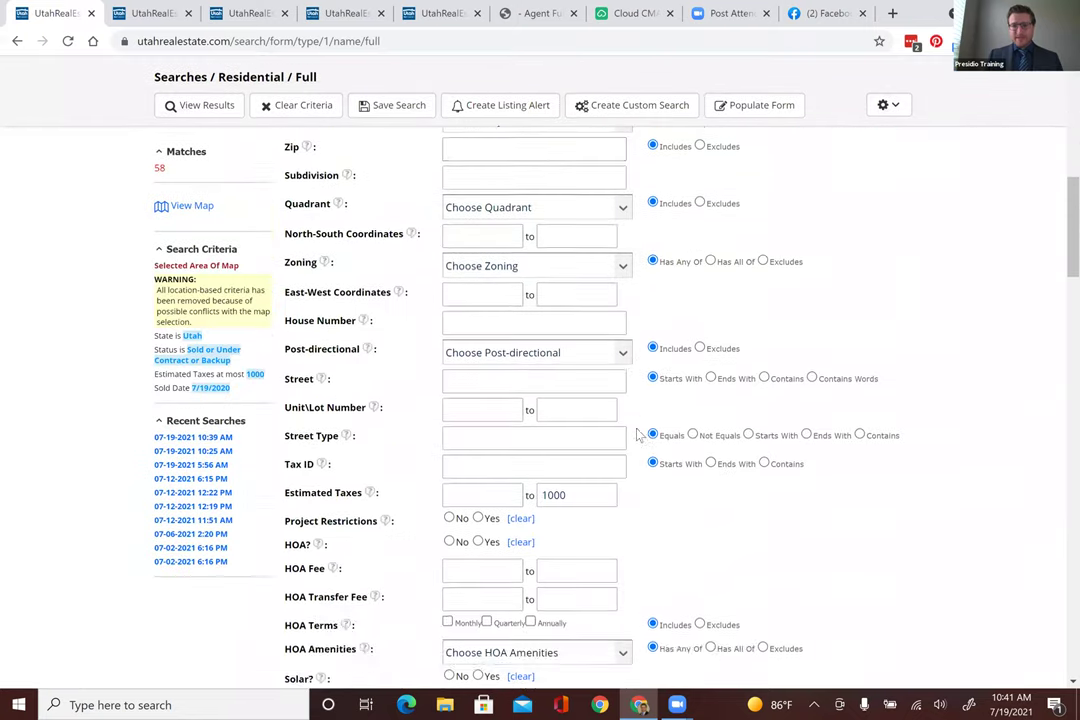
{"action": "scroll", "coordinate": [584, 313], "scroll_direction": "up", "scroll_amount": 4}
{"action": "double_click", "coordinate": [583, 310]}
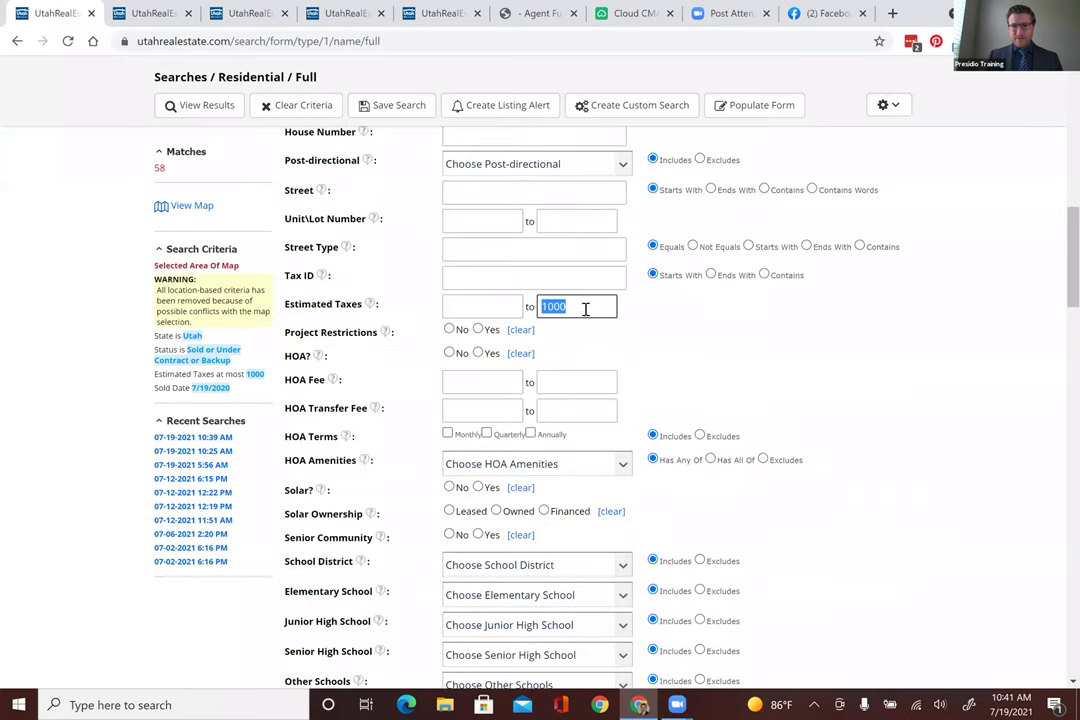
{"action": "key", "text": "BackSpace"}
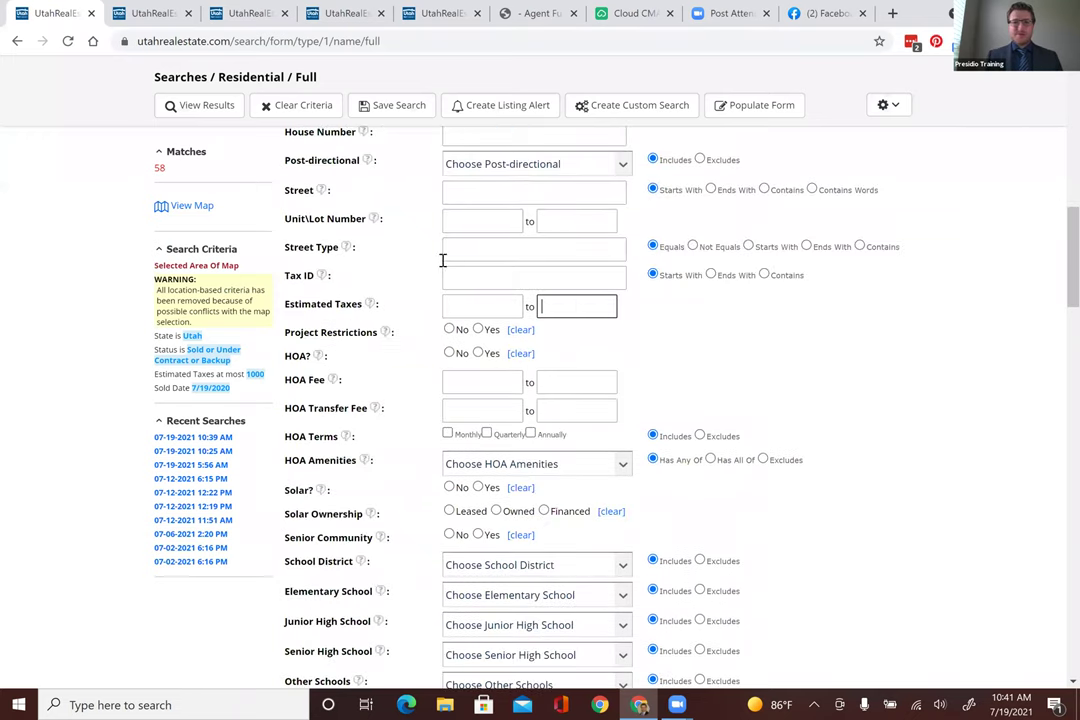
{"action": "left_click", "coordinate": [343, 211]}
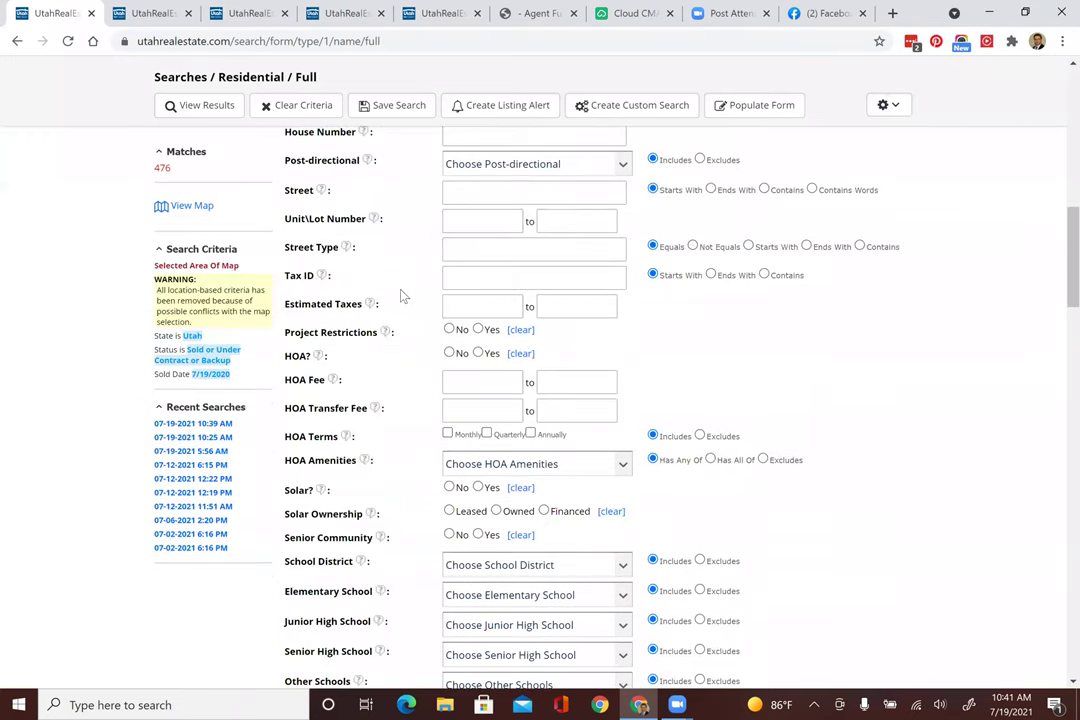
{"action": "scroll", "coordinate": [400, 296], "scroll_direction": "up", "scroll_amount": 10}
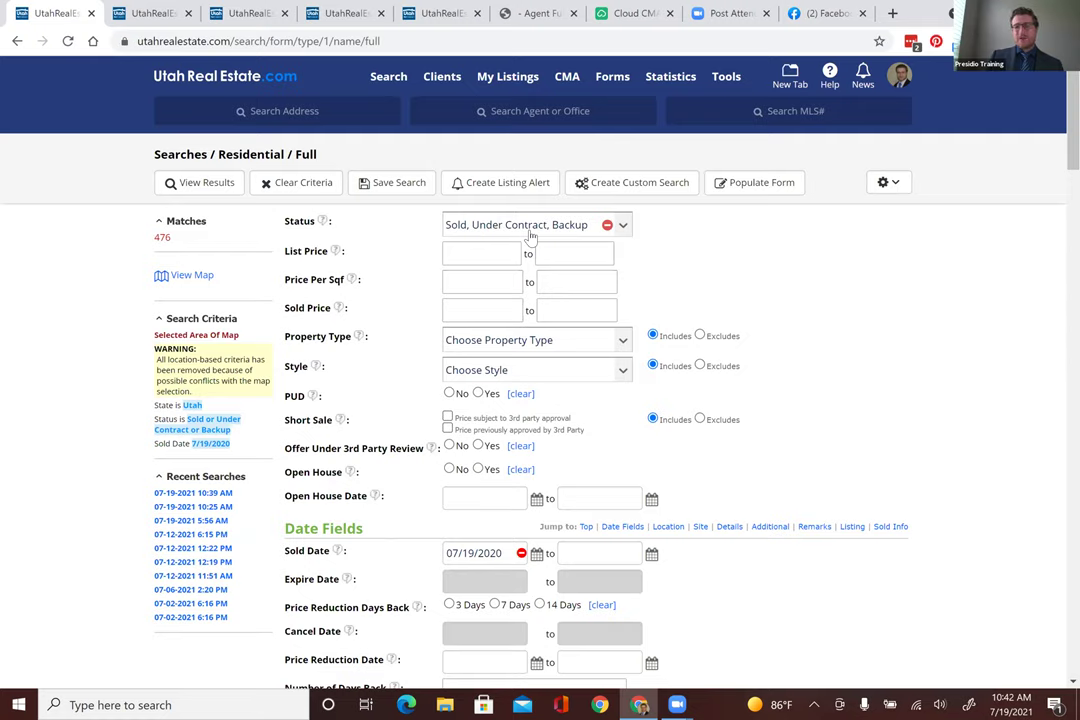
Step: Deselect Active, Under Contract and Backup so only Sold remains, giving 428 matches
{"action": "left_click", "coordinate": [619, 229]}
{"action": "left_click", "coordinate": [468, 281]}
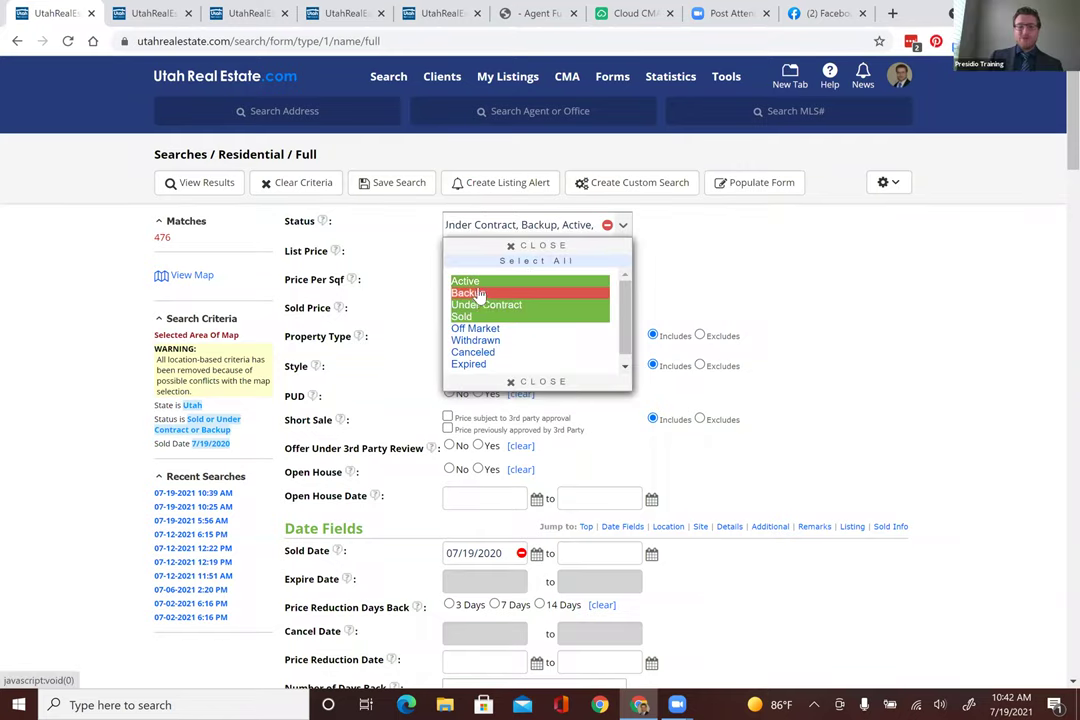
{"action": "left_click", "coordinate": [466, 281]}
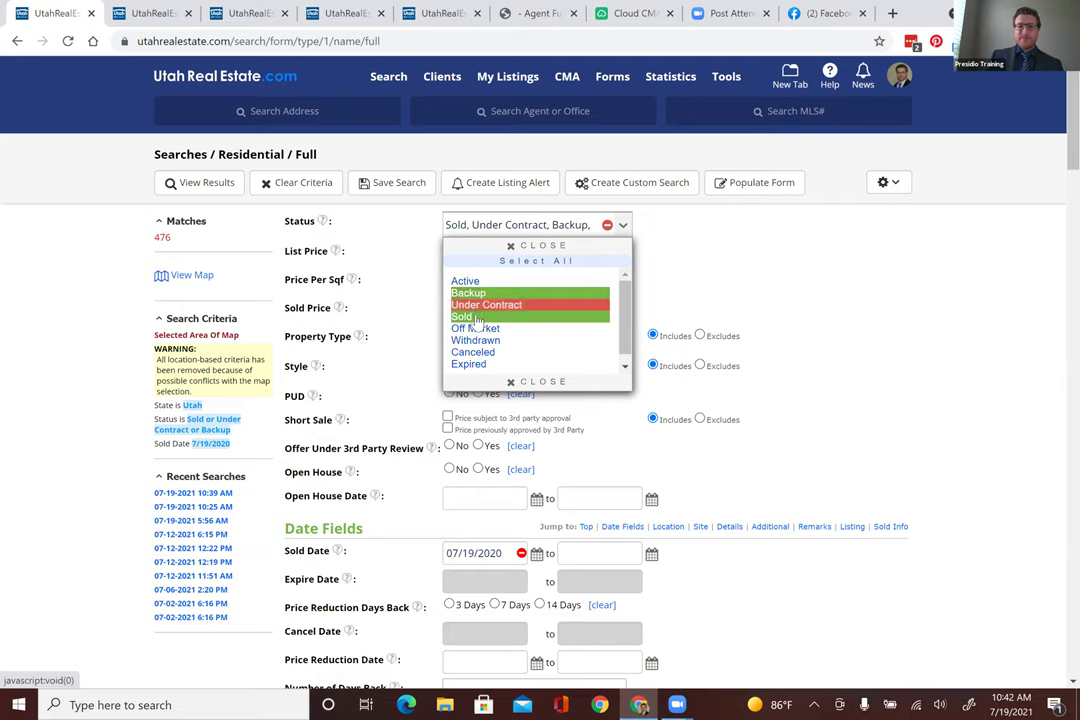
{"action": "left_click", "coordinate": [486, 304]}
{"action": "left_click", "coordinate": [468, 292]}
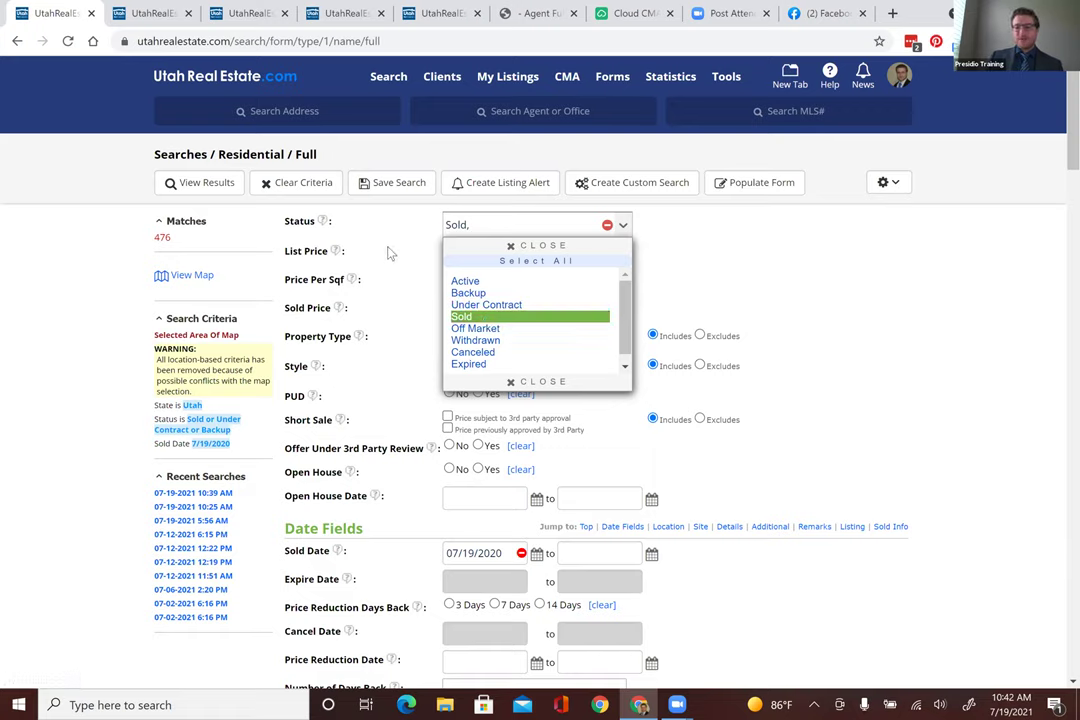
{"action": "left_click", "coordinate": [696, 256]}
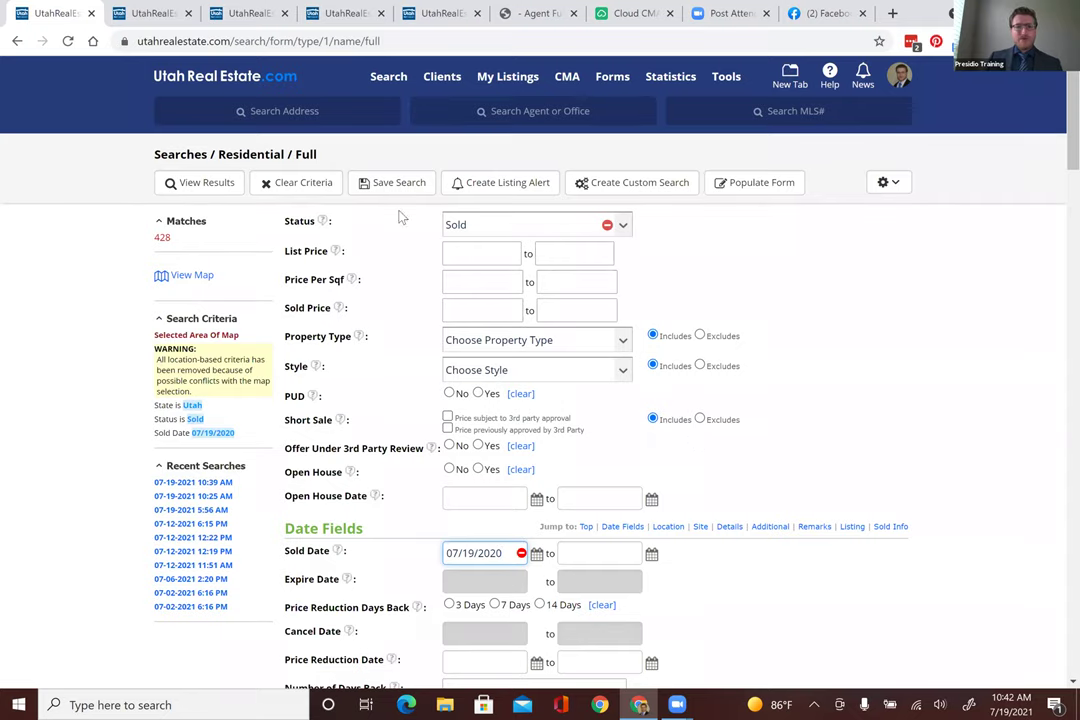
{"action": "left_click", "coordinate": [539, 14]}
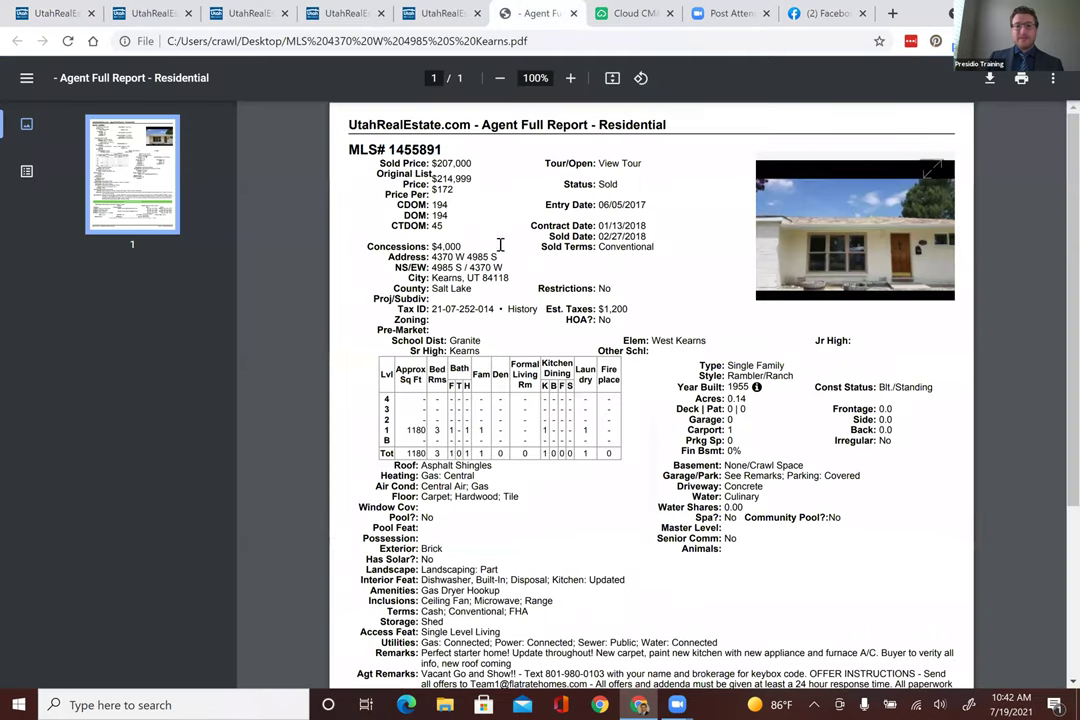
{"action": "left_click_drag", "start_coordinate": [495, 256], "coordinate": [432, 257]}
{"action": "key", "text": "ctrl+c"}
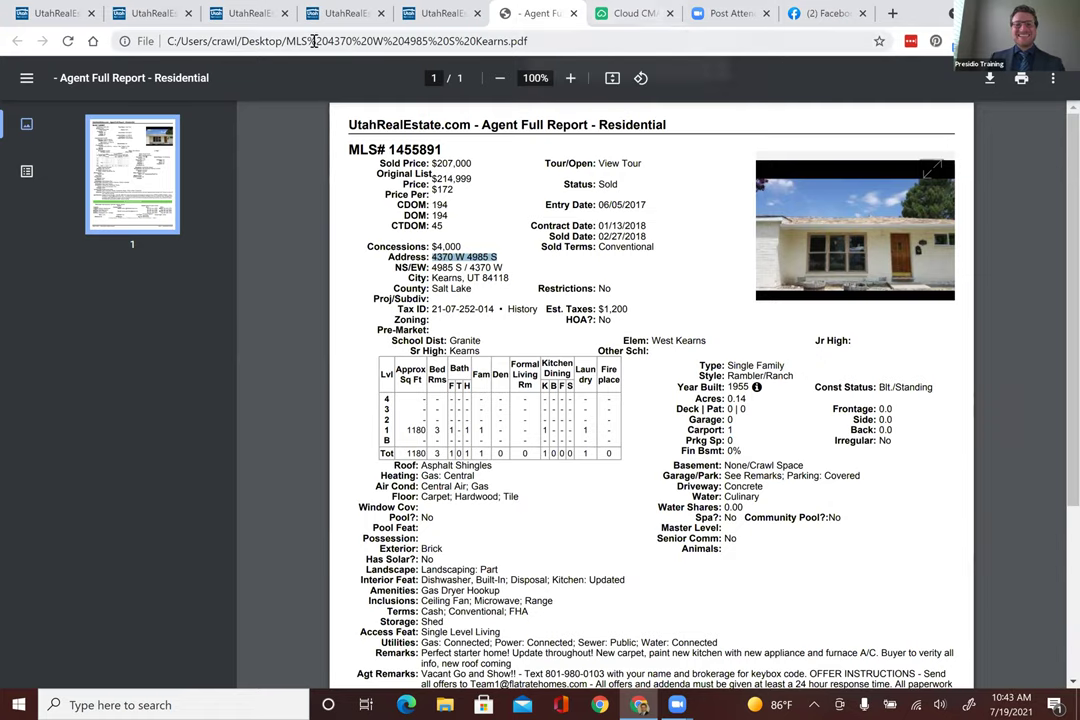
{"action": "left_click", "coordinate": [250, 22]}
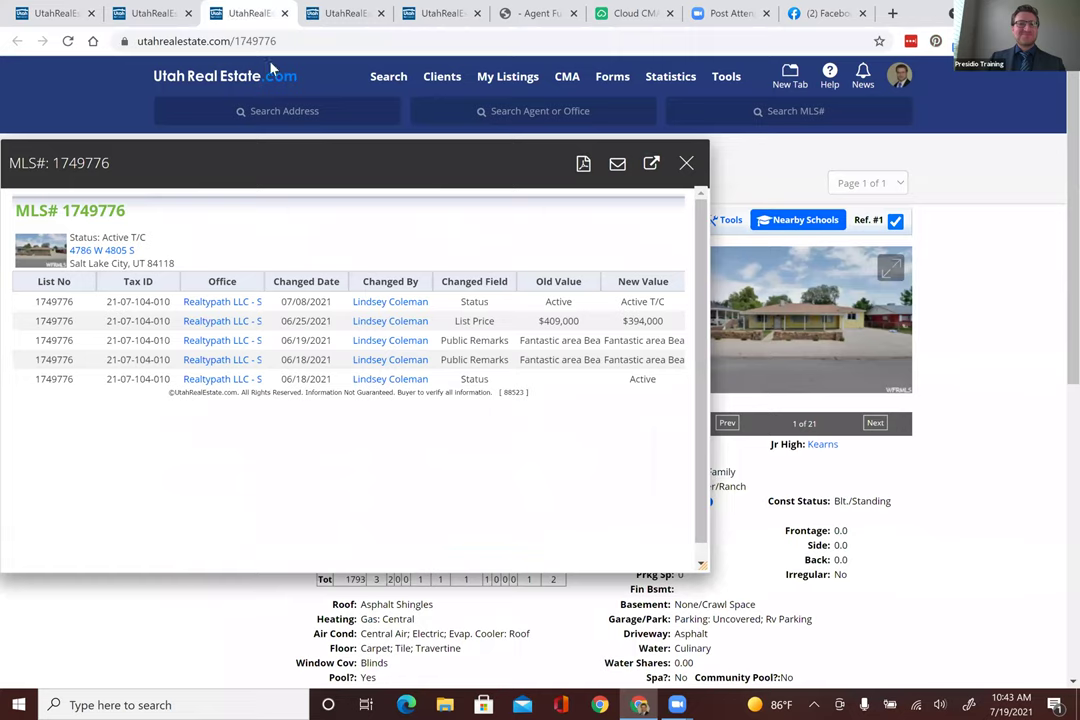
{"action": "left_click", "coordinate": [330, 14]}
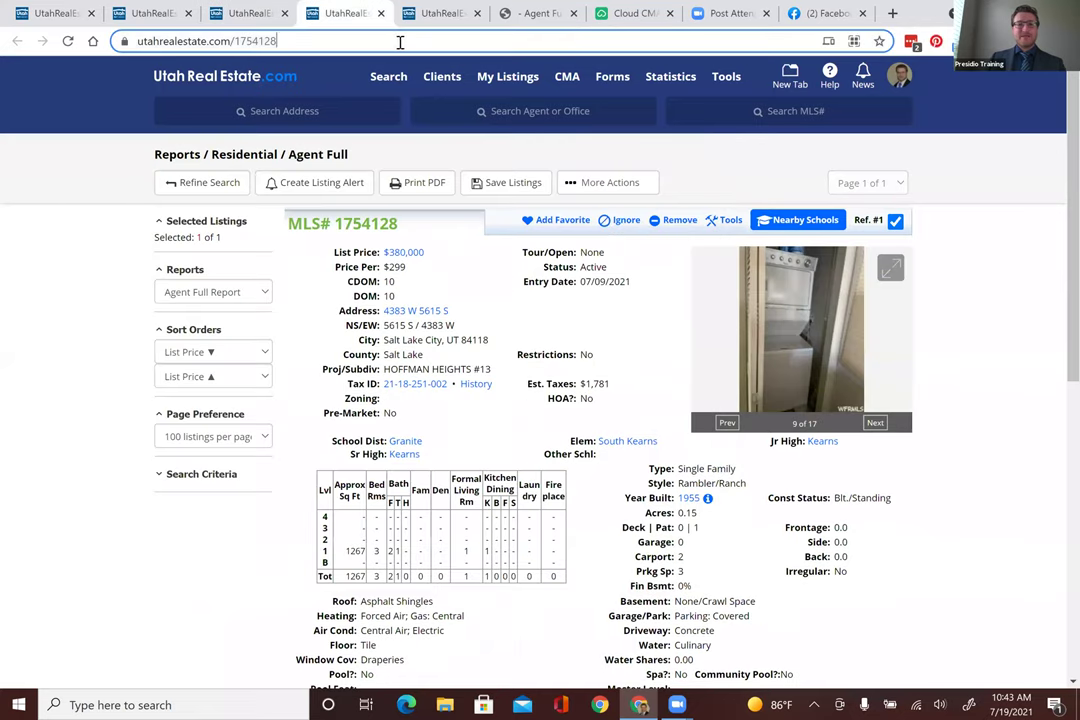
{"action": "left_click", "coordinate": [398, 41]}
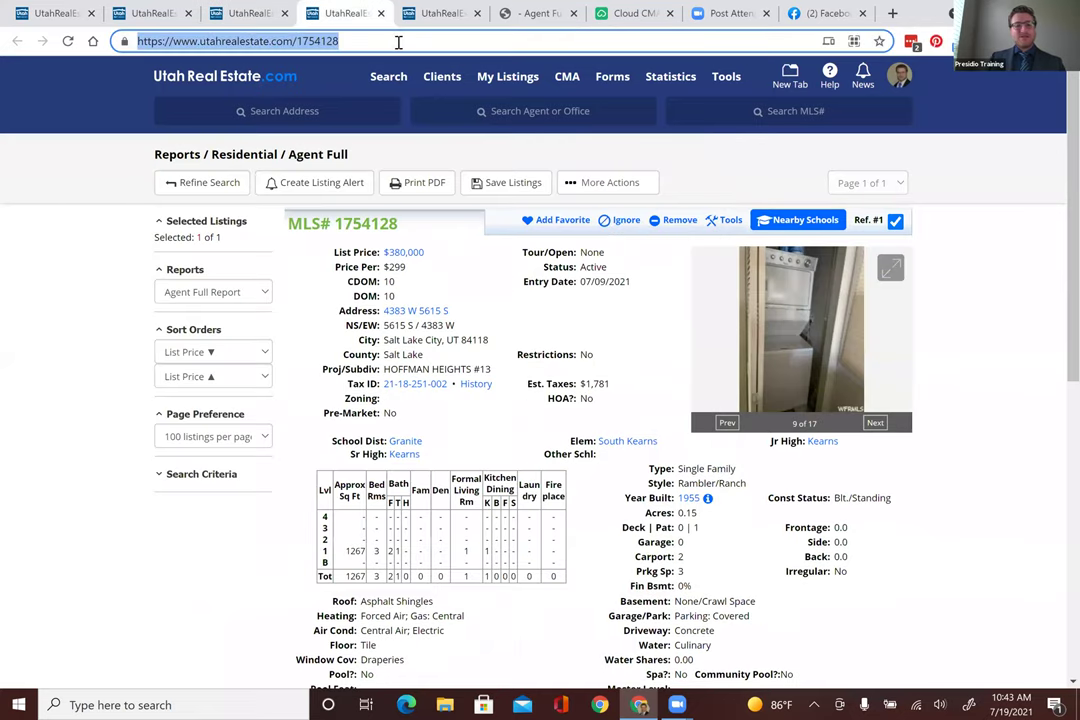
{"action": "key", "text": "ctrl+v"}
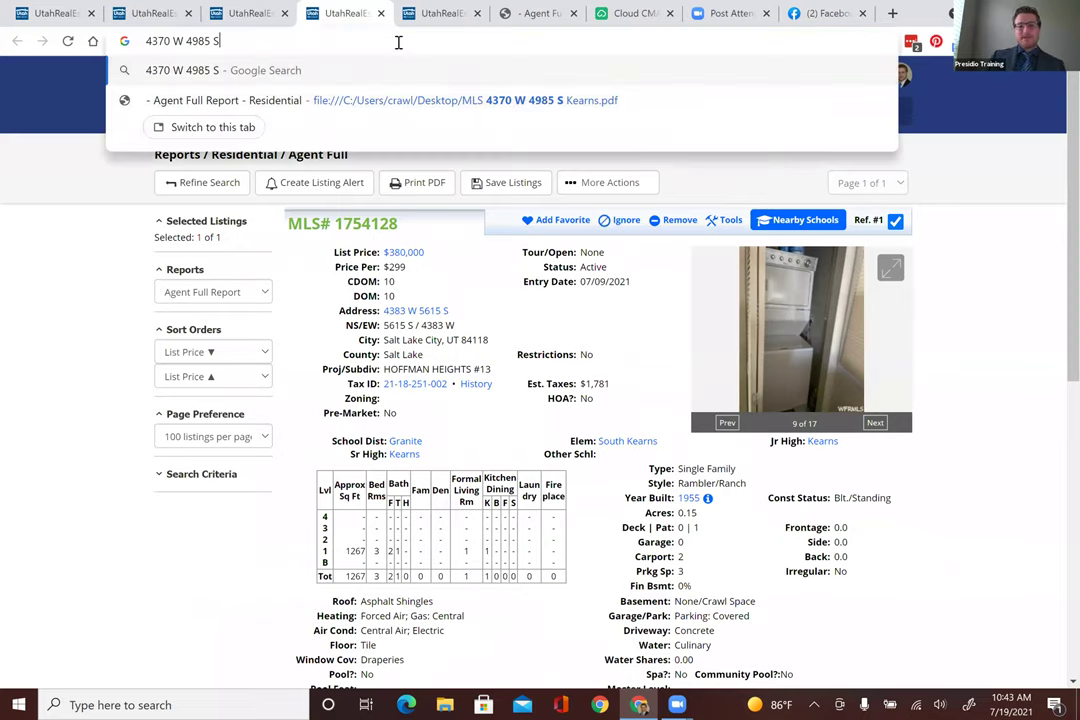
{"action": "type", "text": "Kearn"}
{"action": "key", "text": "BackSpace"}
{"action": "key", "text": "BackSpace"}
{"action": "type", "text": "rns utah"}
{"action": "key", "text": "Return"}
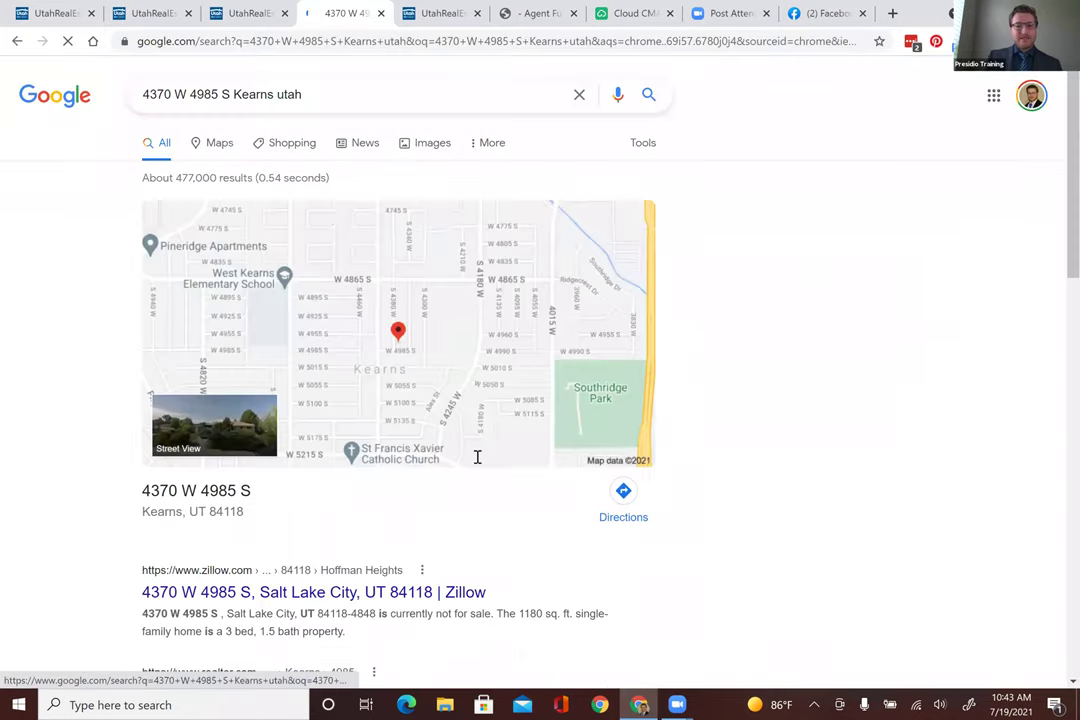
{"action": "scroll", "coordinate": [475, 456], "scroll_direction": "down", "scroll_amount": 3}
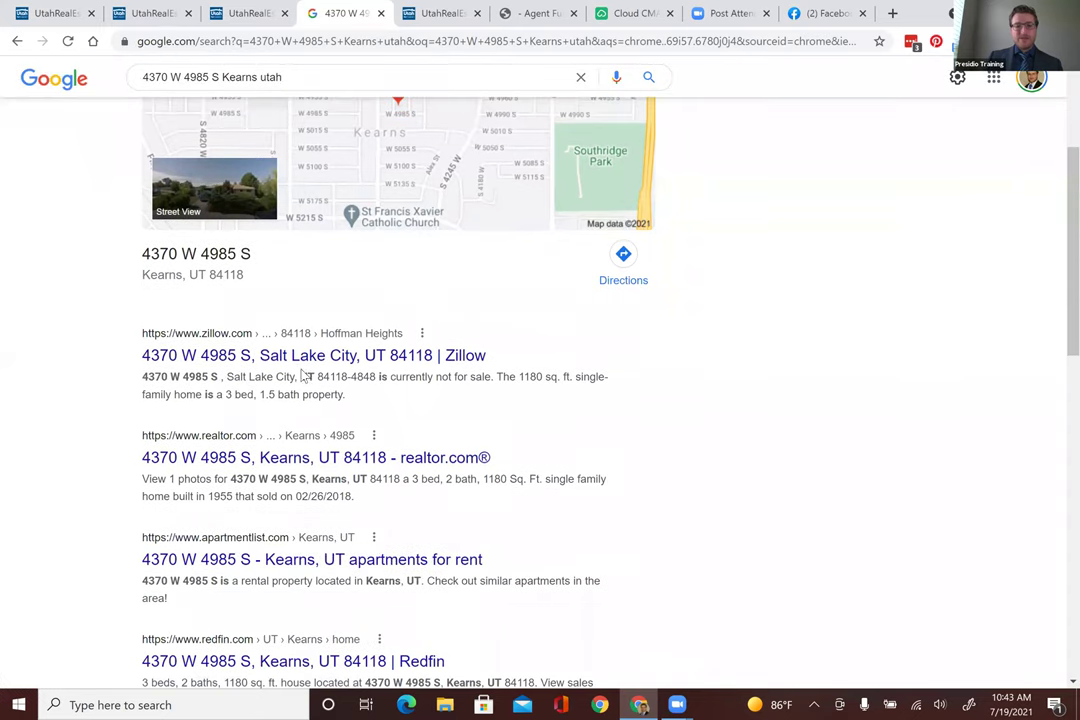
{"action": "left_click", "coordinate": [268, 357]}
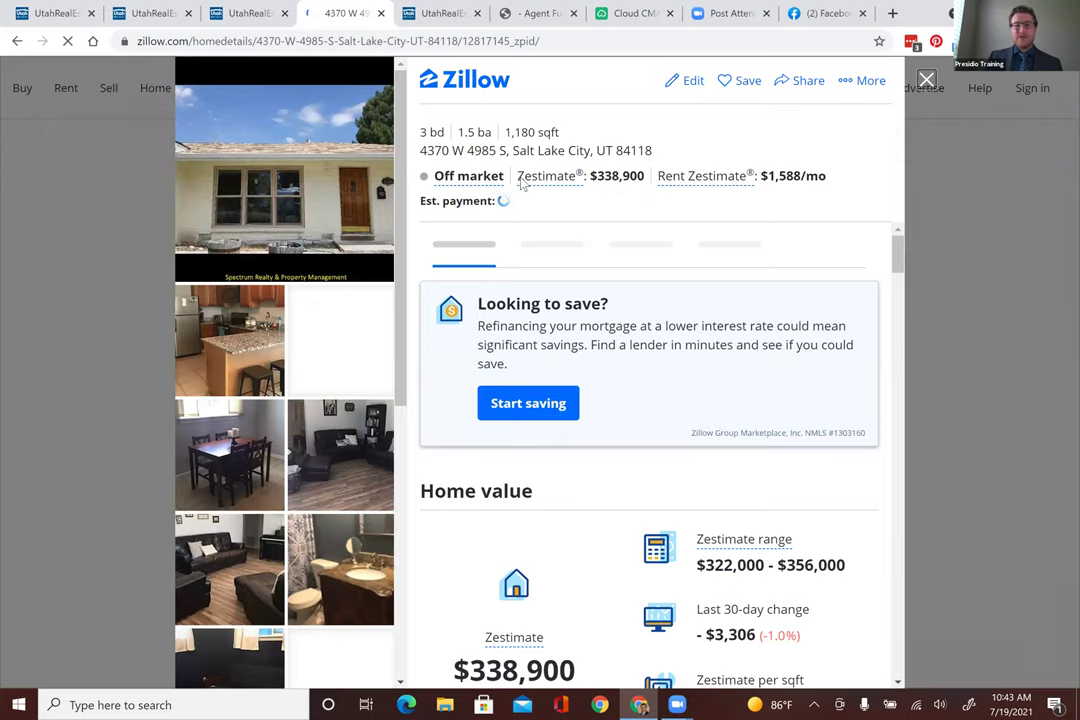
{"action": "left_click_drag", "start_coordinate": [522, 184], "coordinate": [645, 180]}
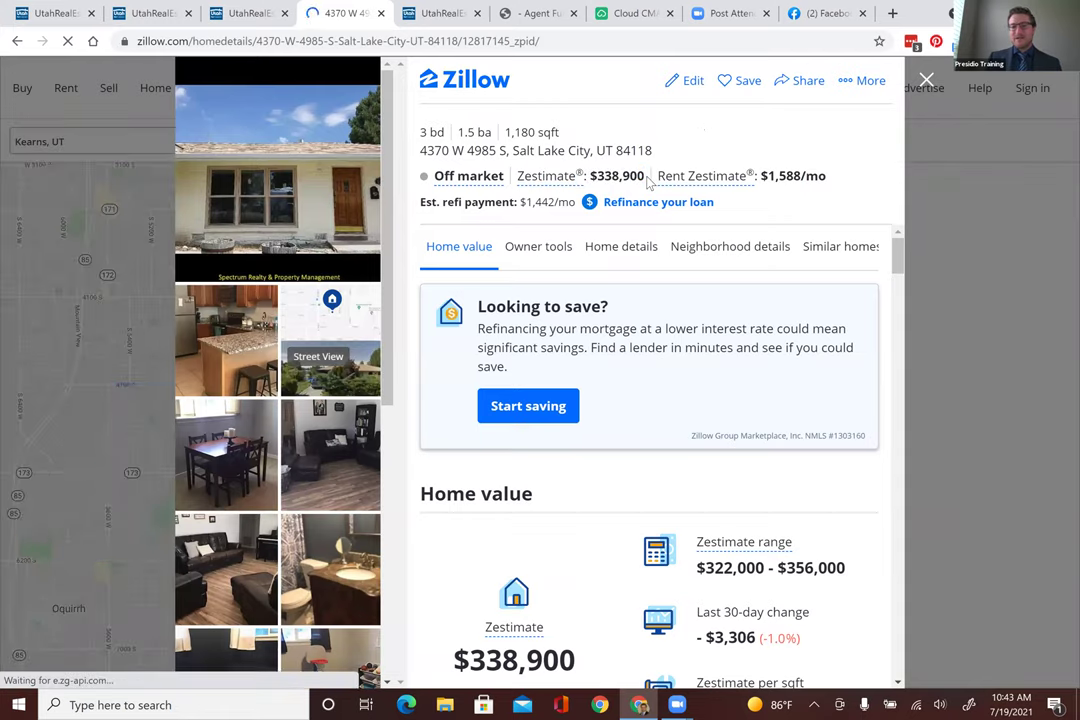
{"action": "left_click_drag", "start_coordinate": [646, 177], "coordinate": [517, 176]}
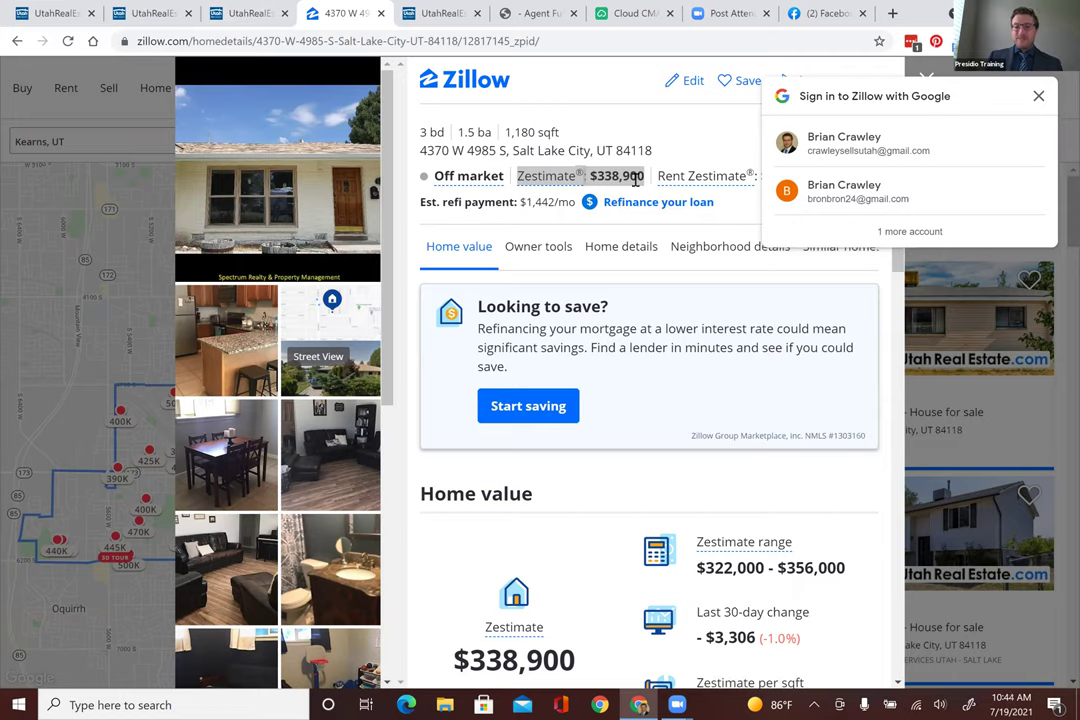
{"action": "left_click", "coordinate": [629, 115]}
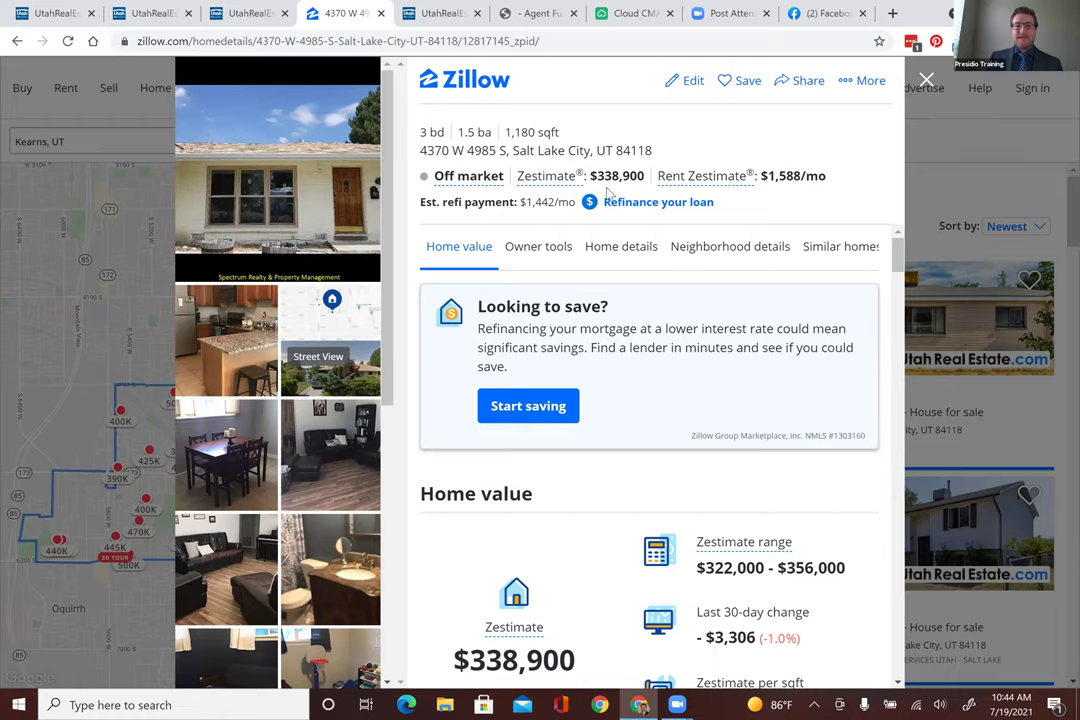
{"action": "left_click_drag", "start_coordinate": [516, 176], "coordinate": [645, 176]}
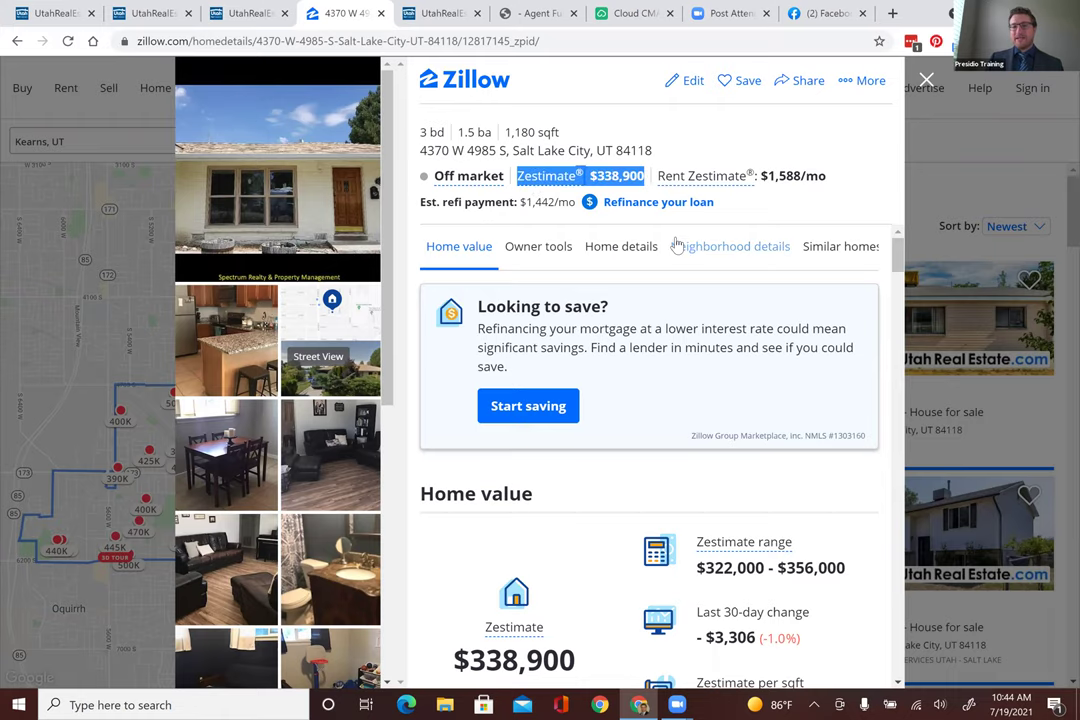
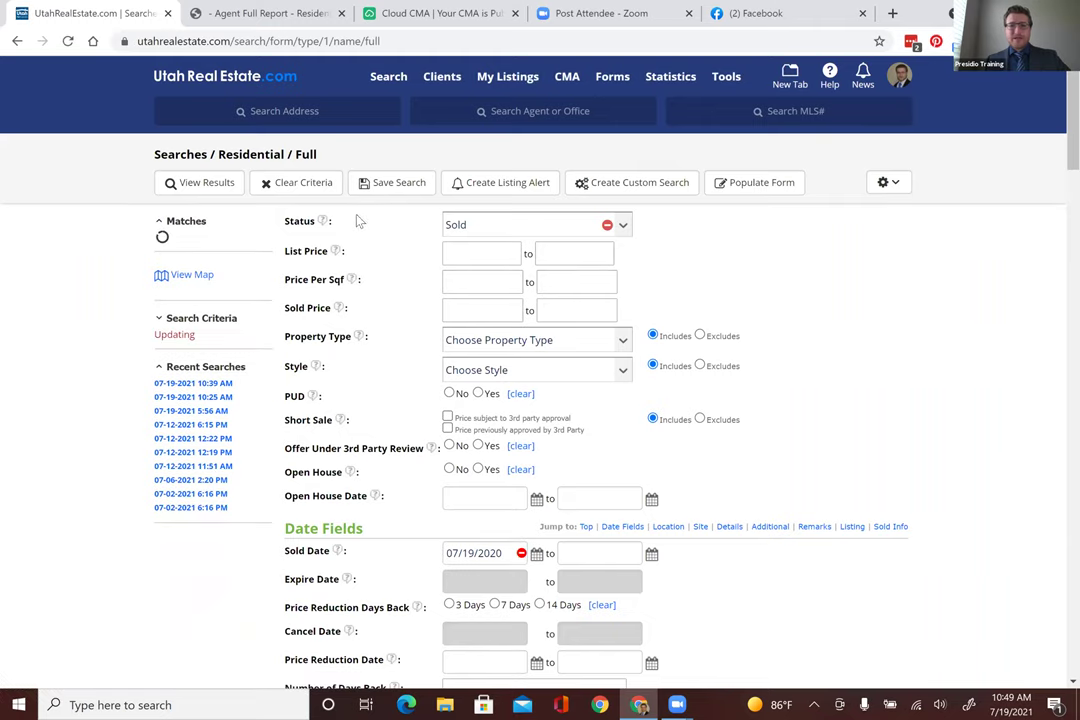
Step: Clear the existing search criteria and set the listing status to Sold
{"action": "left_click", "coordinate": [302, 185]}
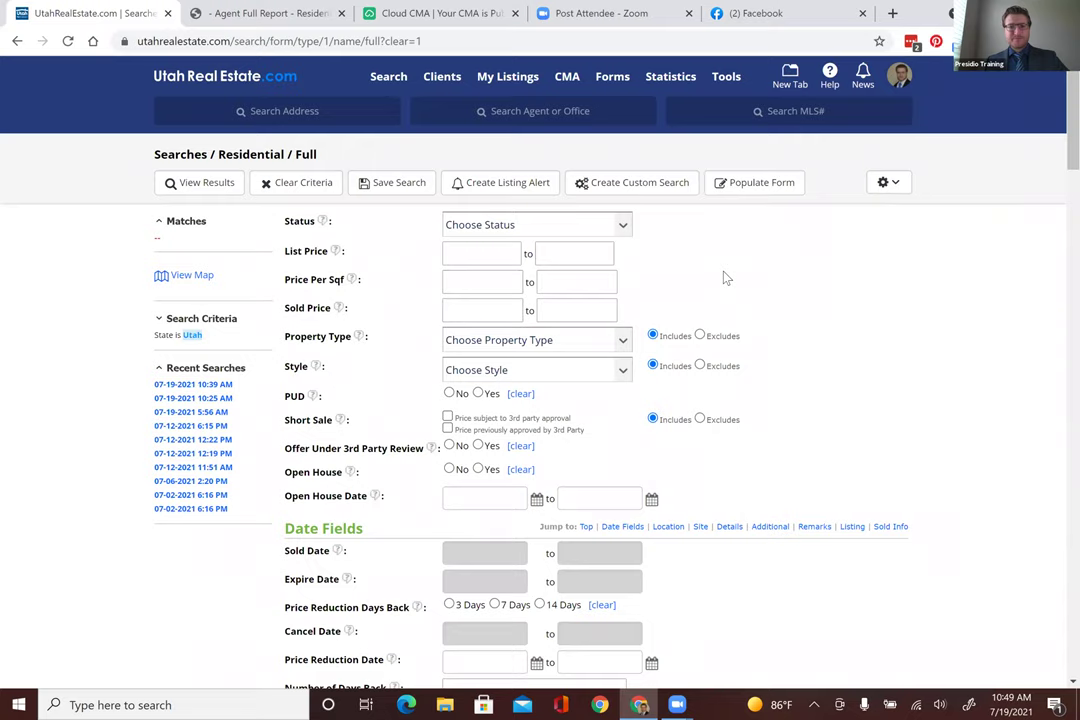
{"action": "left_click", "coordinate": [617, 225]}
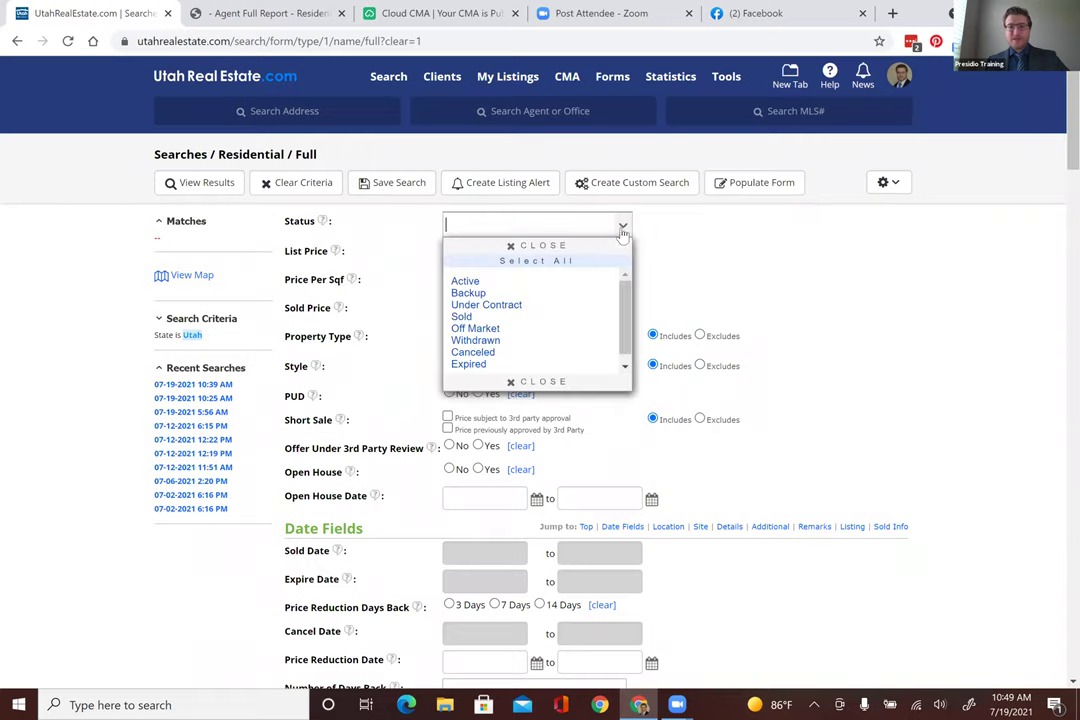
{"action": "left_click", "coordinate": [468, 316]}
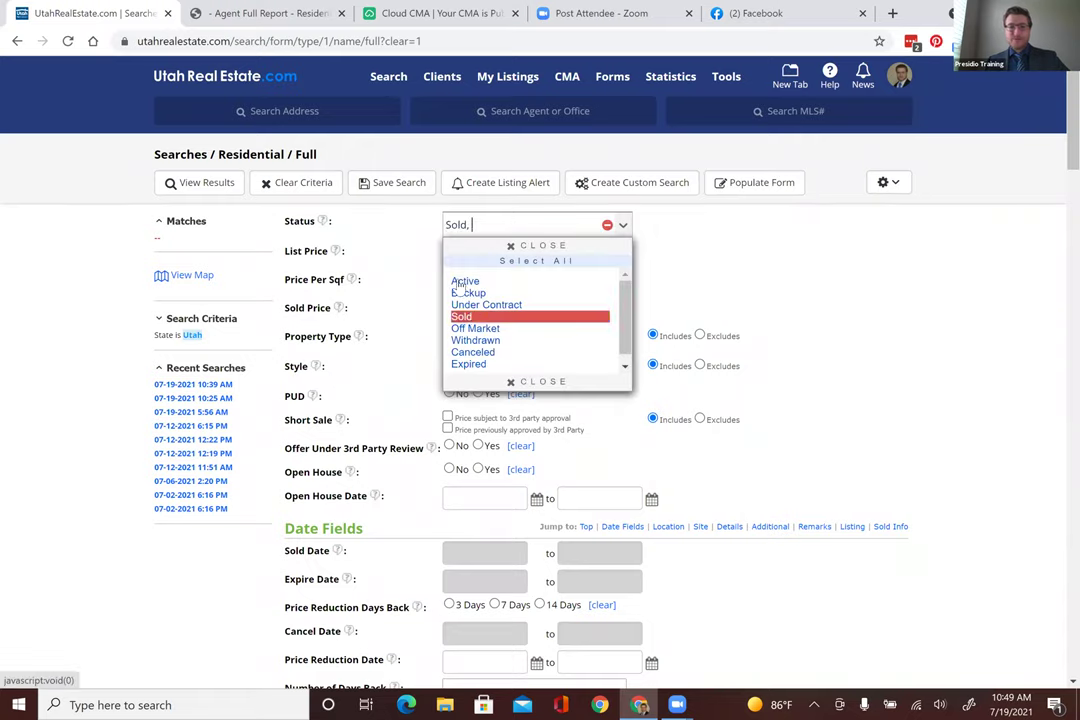
{"action": "left_click", "coordinate": [405, 237]}
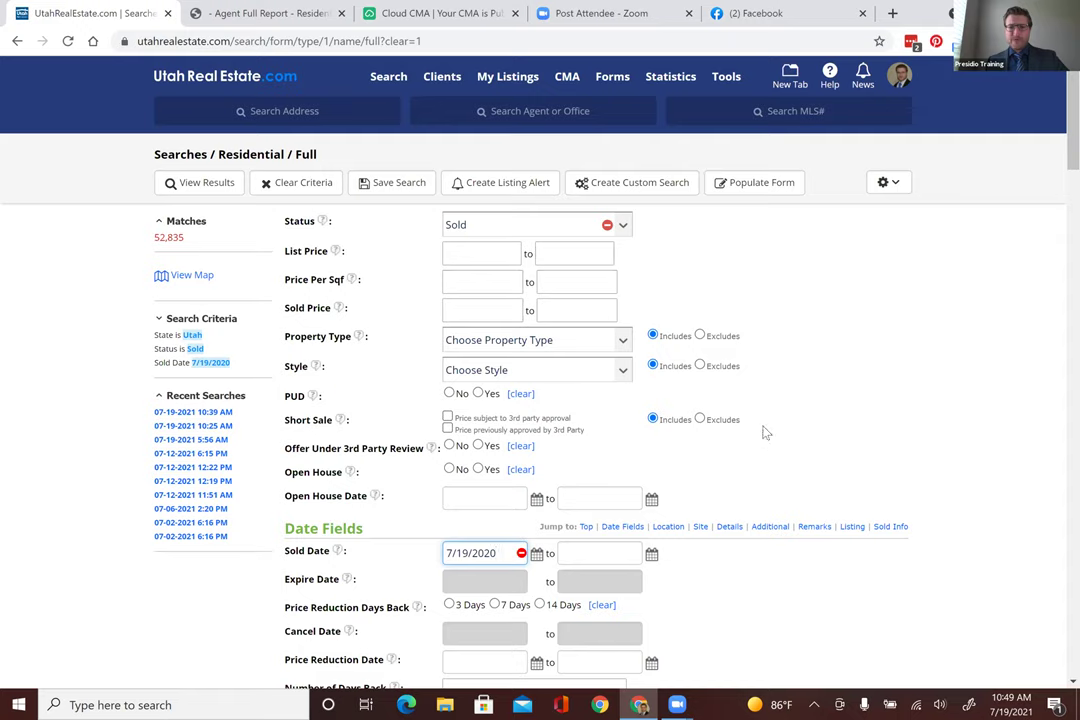
Step: Exclude short sales, open the Style list, and view the Agent Full Report PDF
{"action": "left_click", "coordinate": [700, 419]}
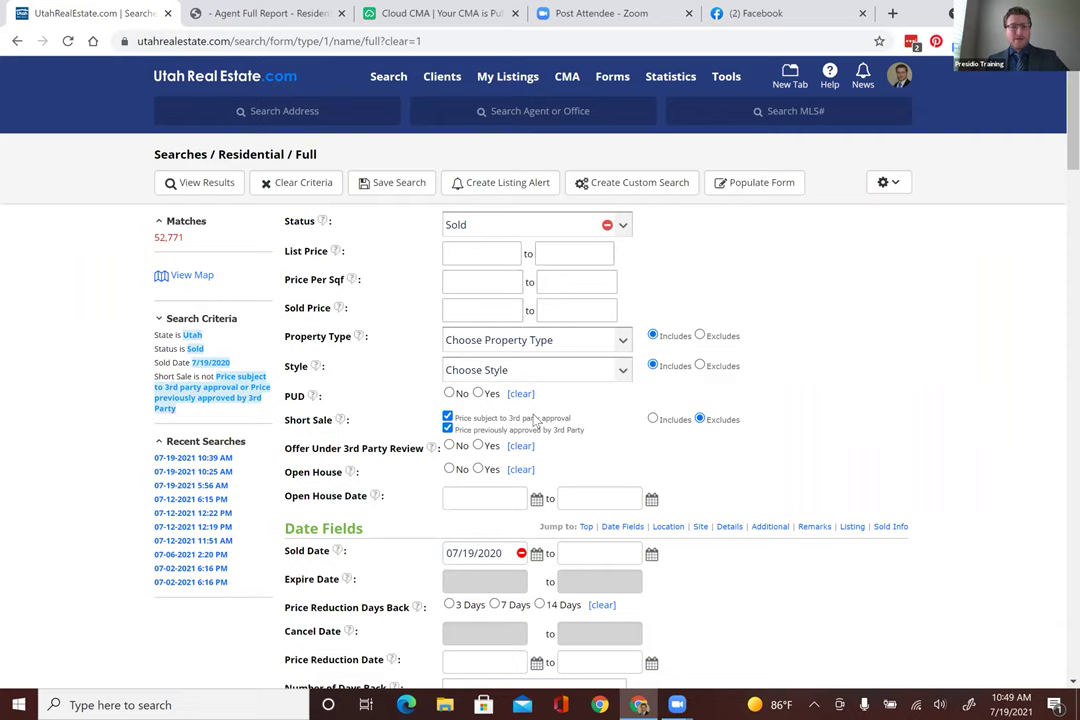
{"action": "left_click", "coordinate": [617, 375]}
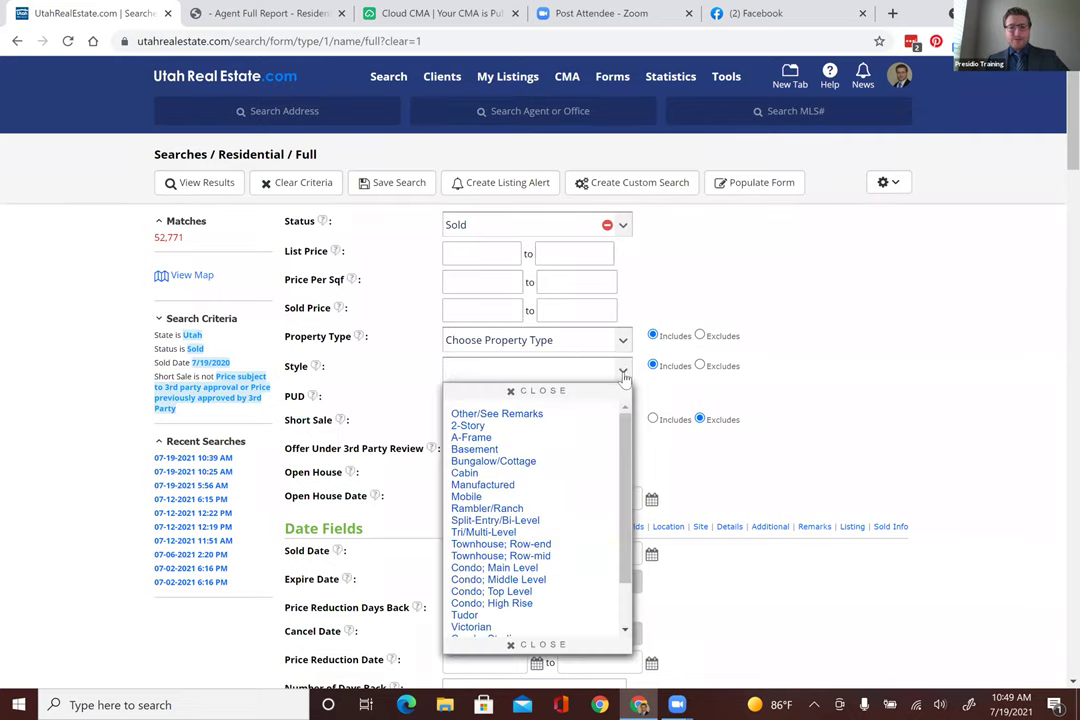
{"action": "left_click", "coordinate": [266, 16]}
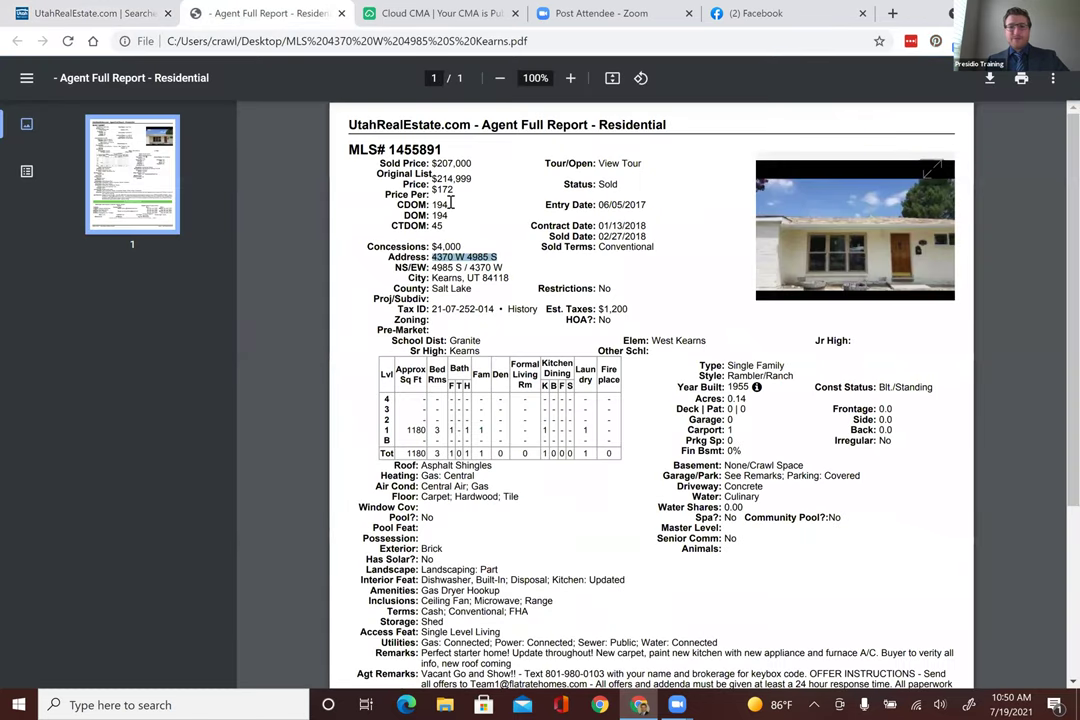
Step: Highlight Rambler/Ranch in the report's Style line, then return to the search form
{"action": "left_click", "coordinate": [683, 376]}
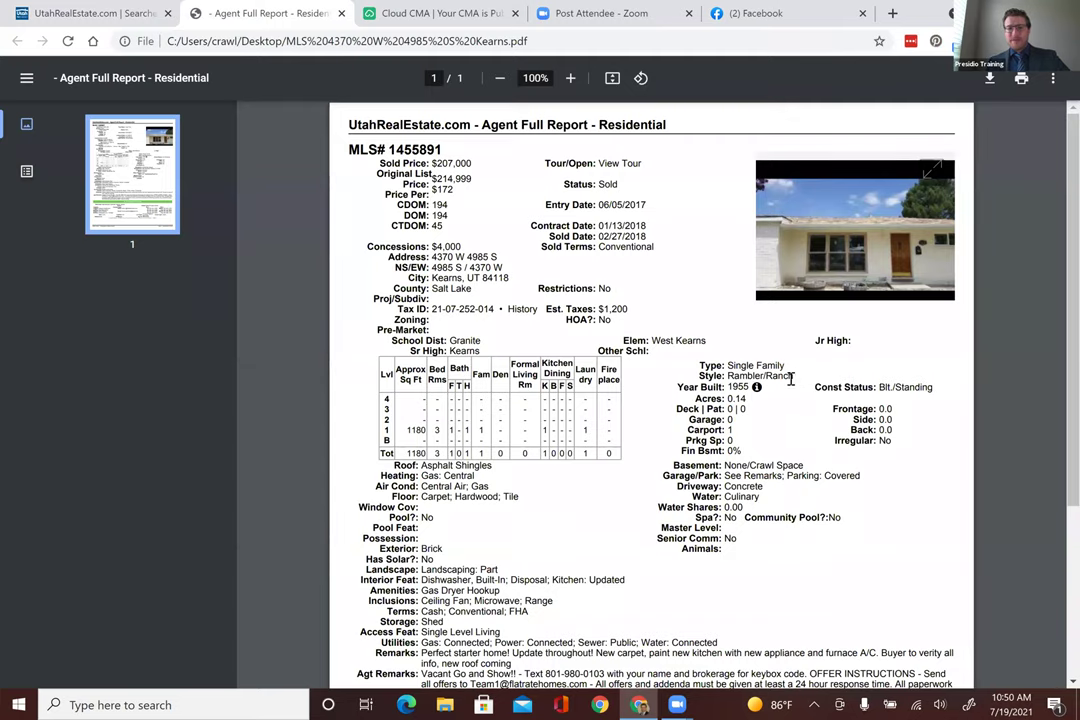
{"action": "left_click_drag", "start_coordinate": [729, 376], "coordinate": [794, 377]}
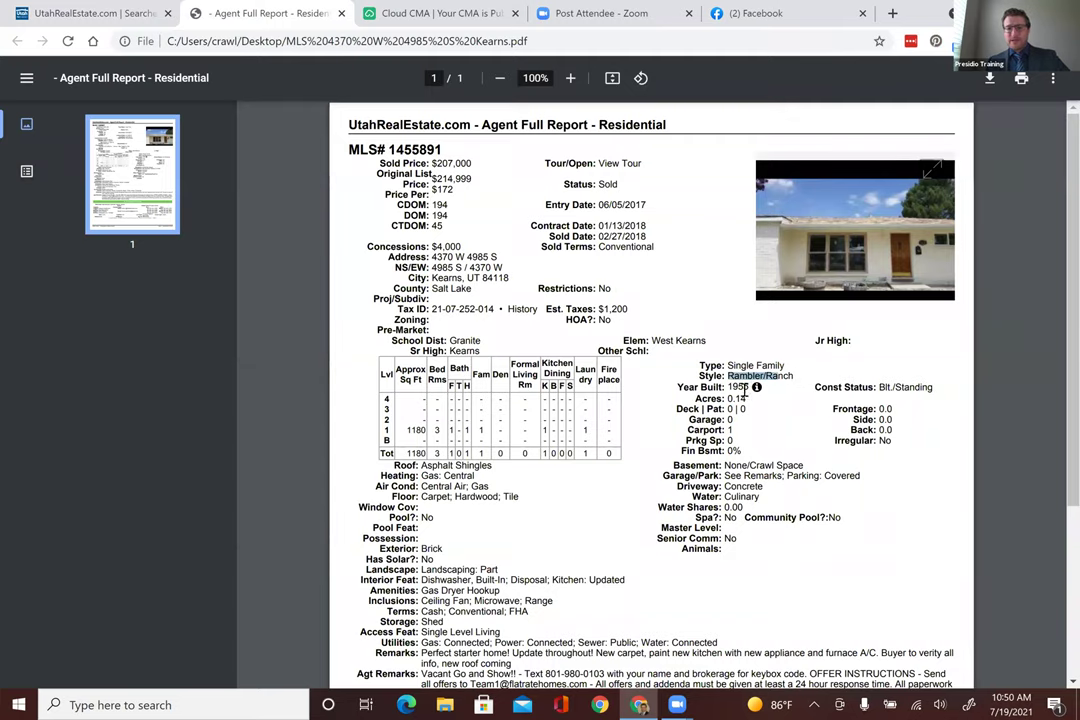
{"action": "left_click", "coordinate": [88, 18]}
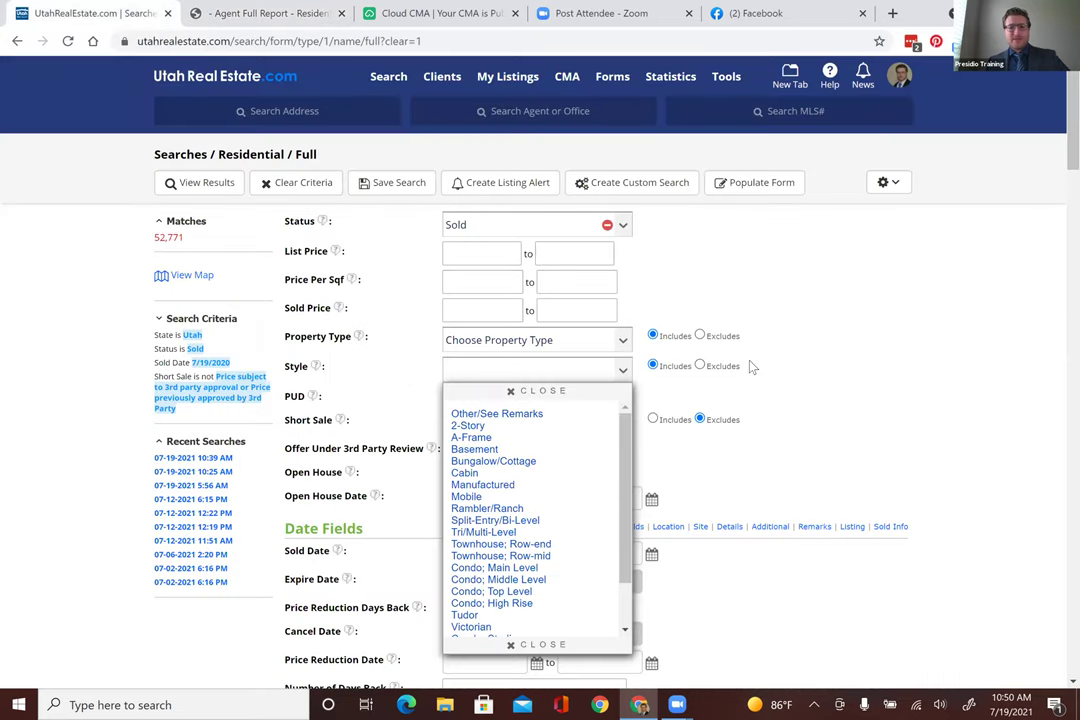
Step: Choose Rambler/Ranch as the home style and move down to the Year Built fields
{"action": "left_click", "coordinate": [487, 508]}
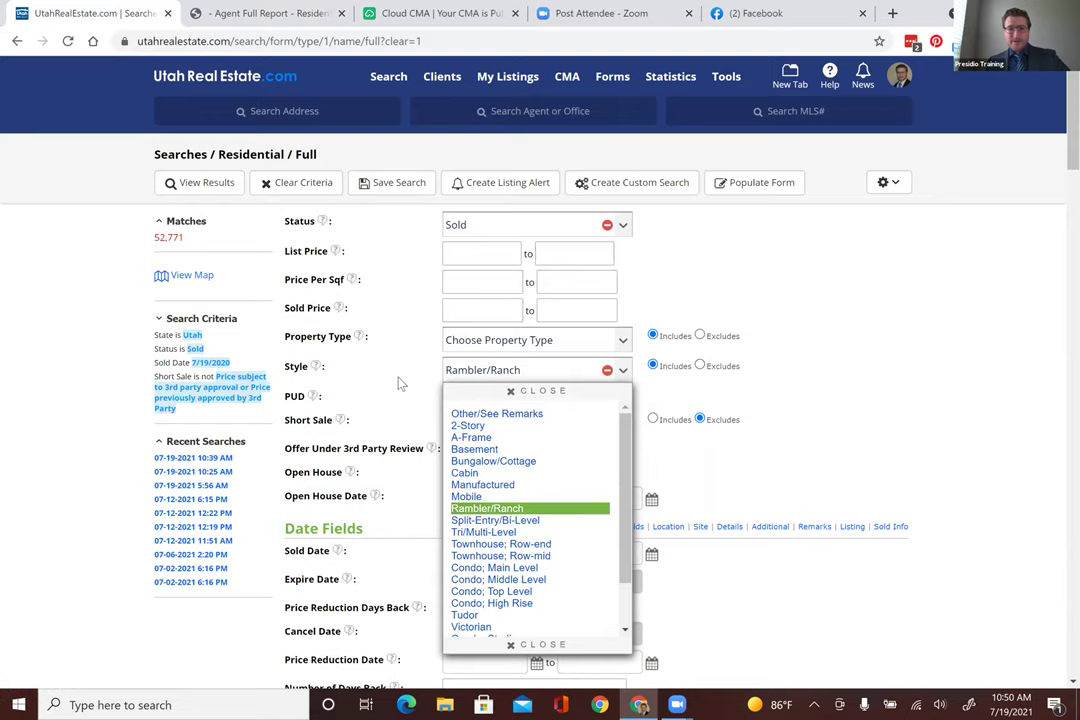
{"action": "left_click", "coordinate": [400, 383]}
{"action": "scroll", "coordinate": [593, 406], "scroll_direction": "down", "scroll_amount": 1}
{"action": "scroll", "coordinate": [712, 490], "scroll_direction": "down", "scroll_amount": 2}
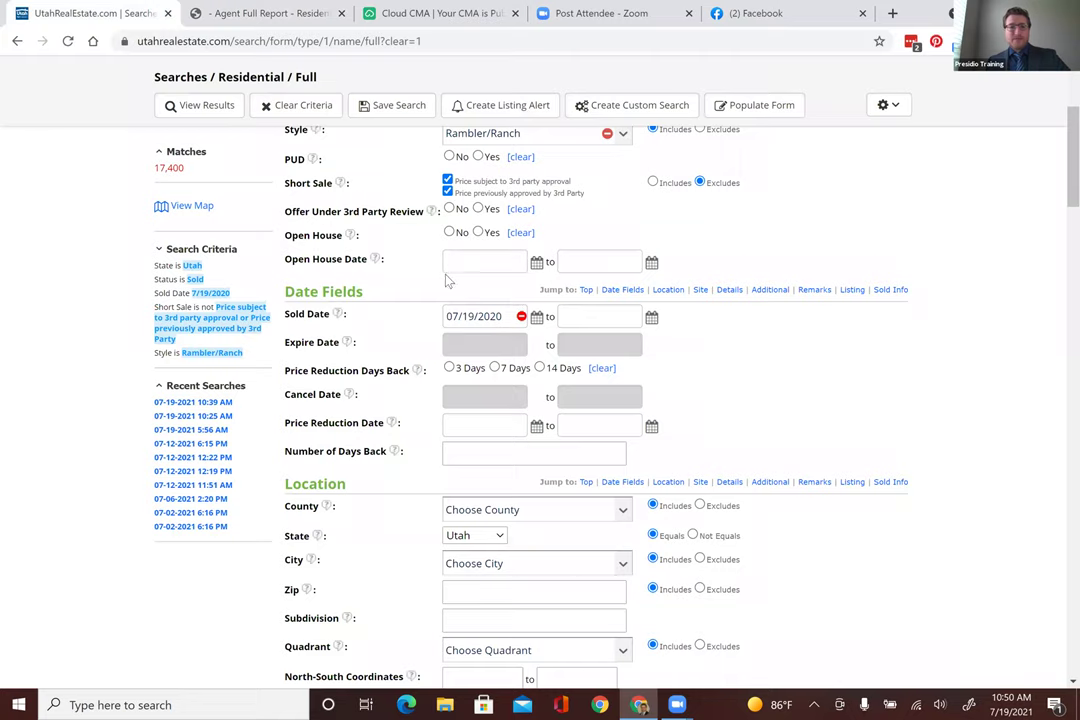
{"action": "scroll", "coordinate": [435, 494], "scroll_direction": "down", "scroll_amount": 8}
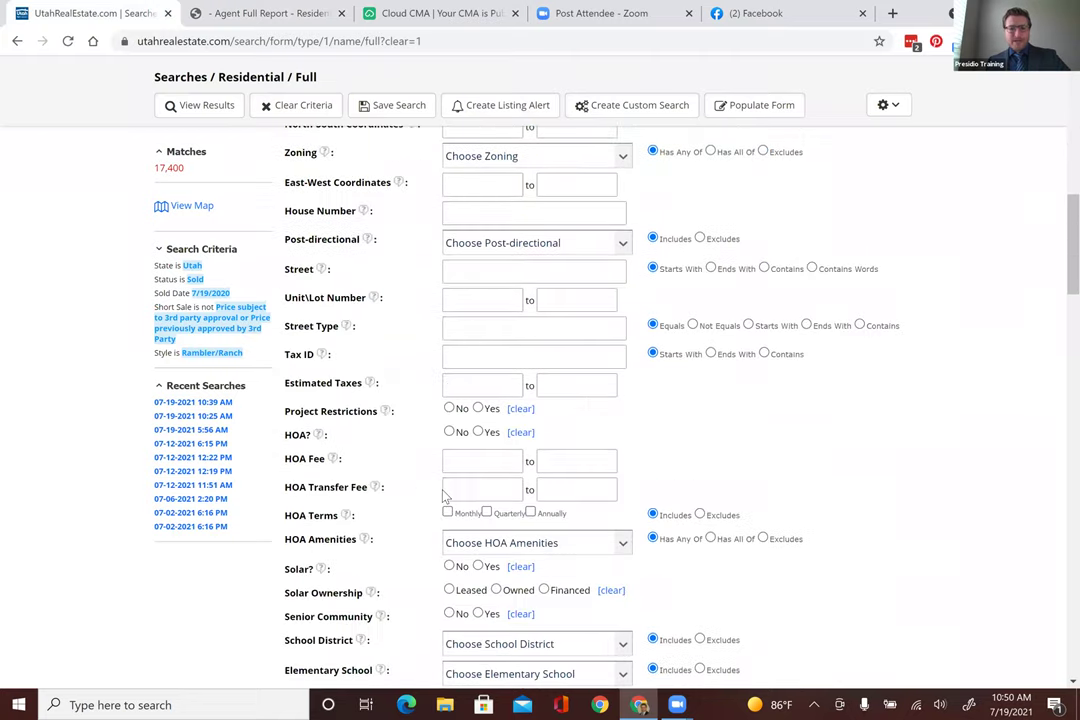
{"action": "scroll", "coordinate": [443, 494], "scroll_direction": "down", "scroll_amount": 3}
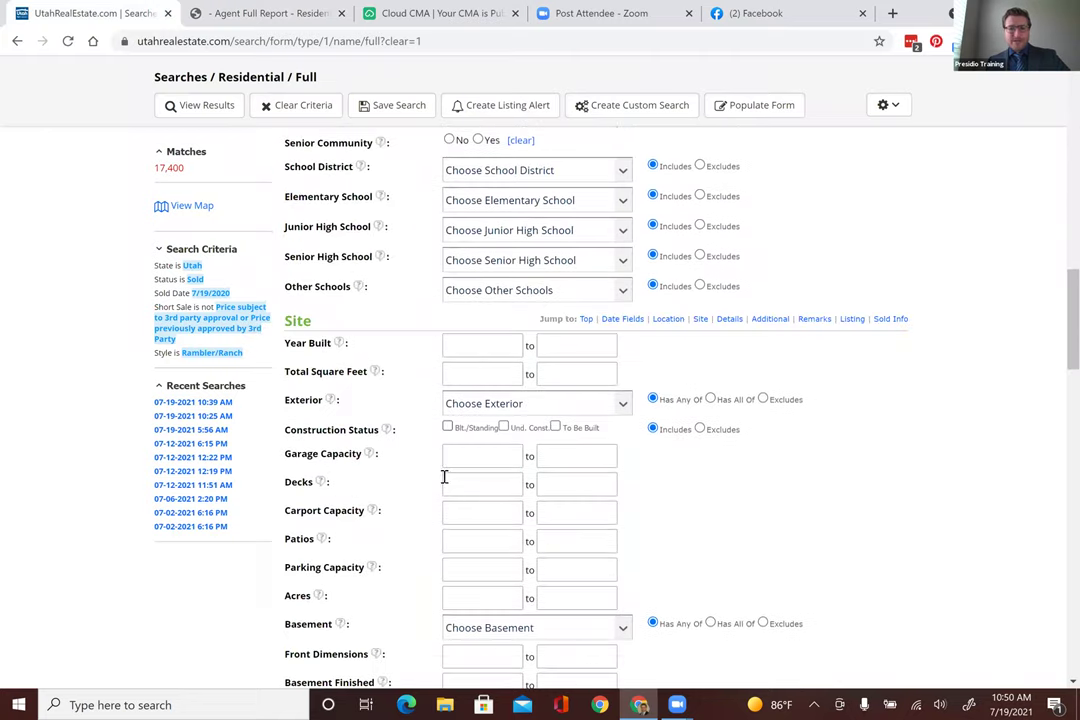
{"action": "left_click", "coordinate": [491, 344]}
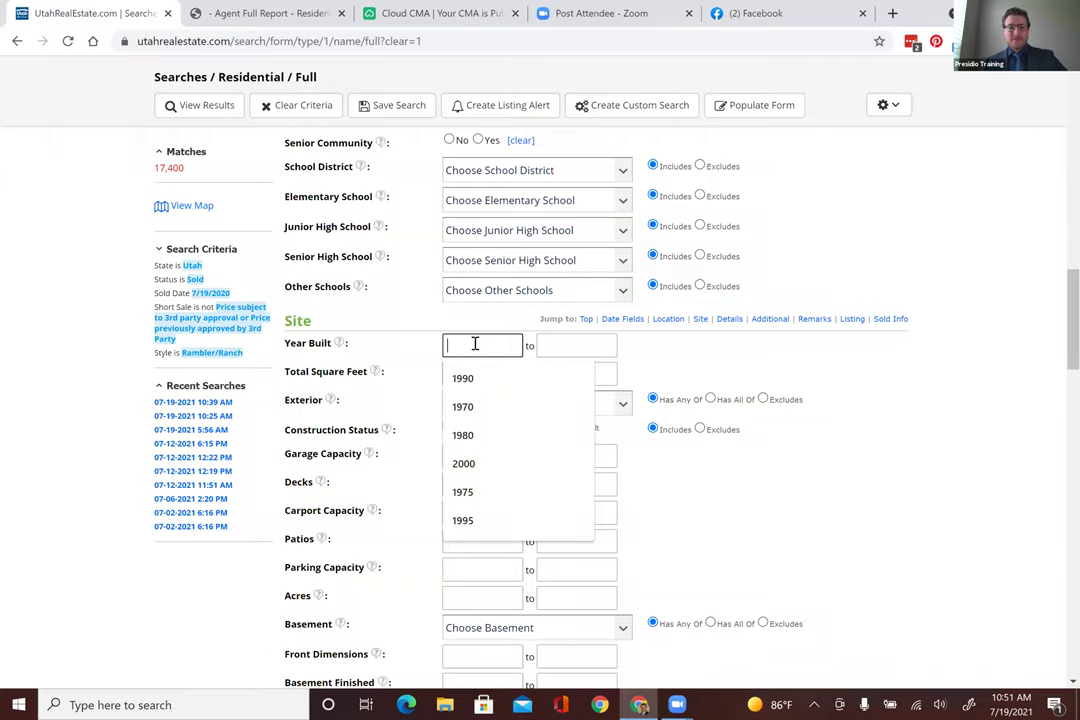
Step: Limit Year Built to the 1925–1975 range
{"action": "left_click", "coordinate": [571, 340]}
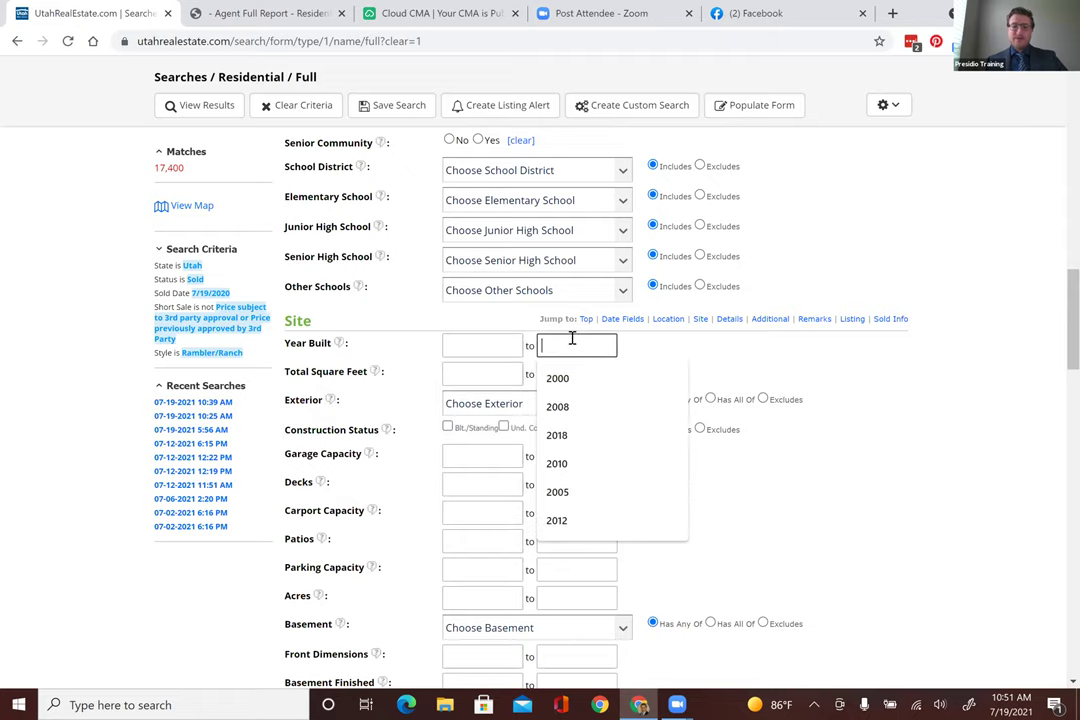
{"action": "type", "text": "1"}
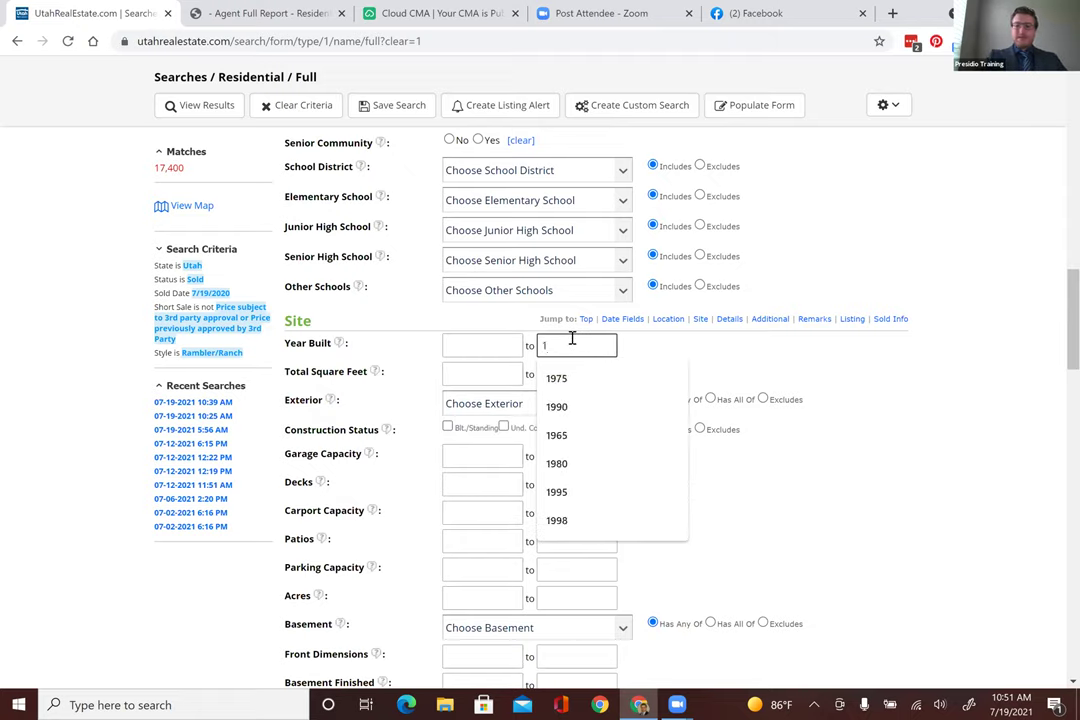
{"action": "type", "text": "9"}
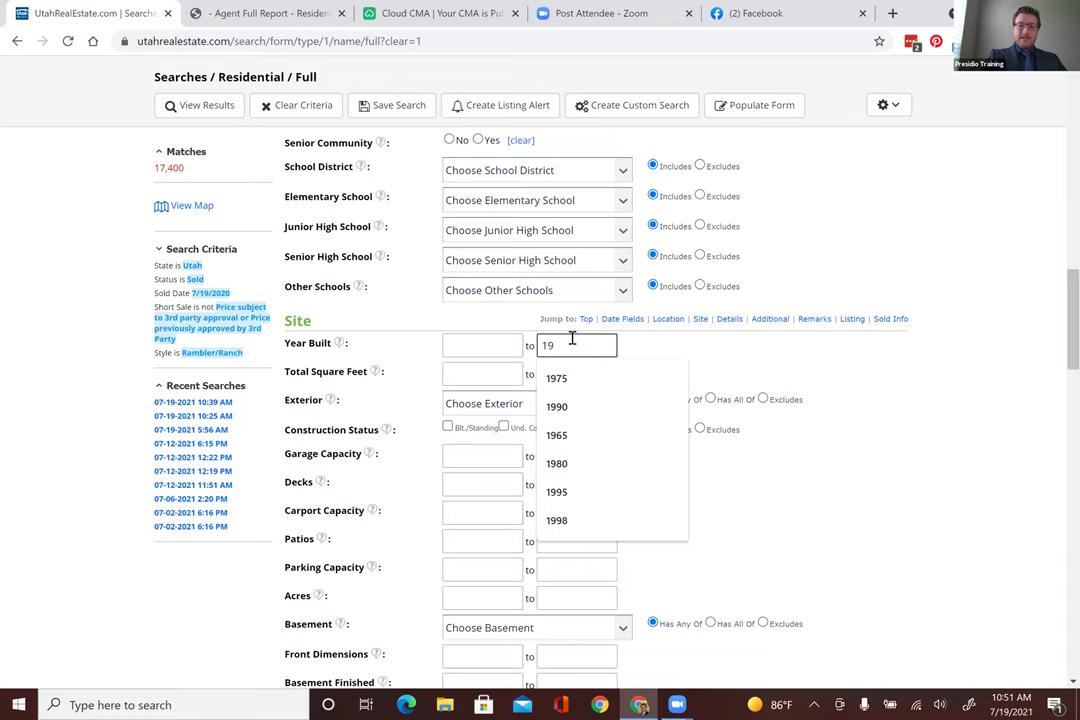
{"action": "type", "text": "75"}
{"action": "left_click", "coordinate": [441, 343]}
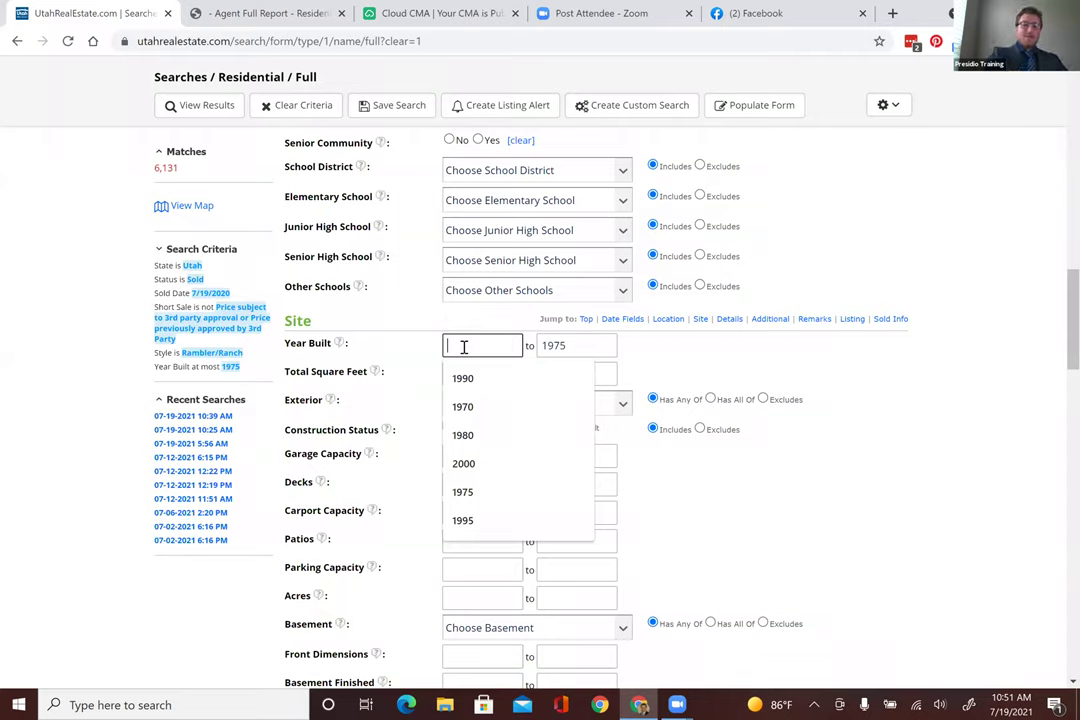
{"action": "type", "text": "19"}
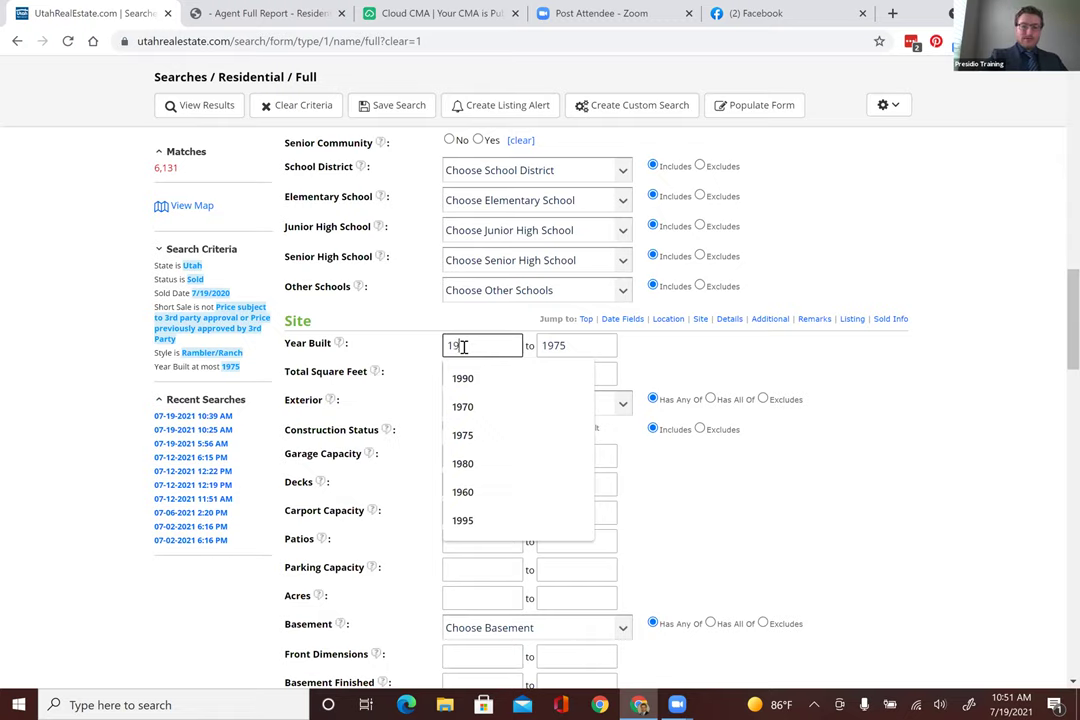
{"action": "type", "text": "5"}
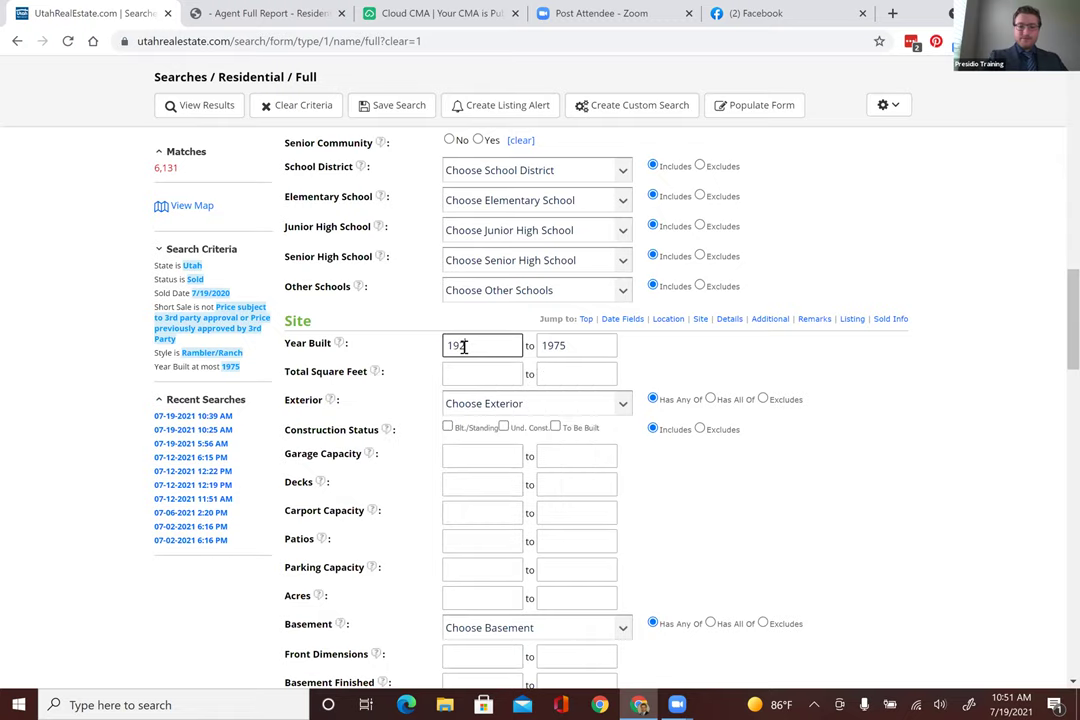
{"action": "type", "text": "5"}
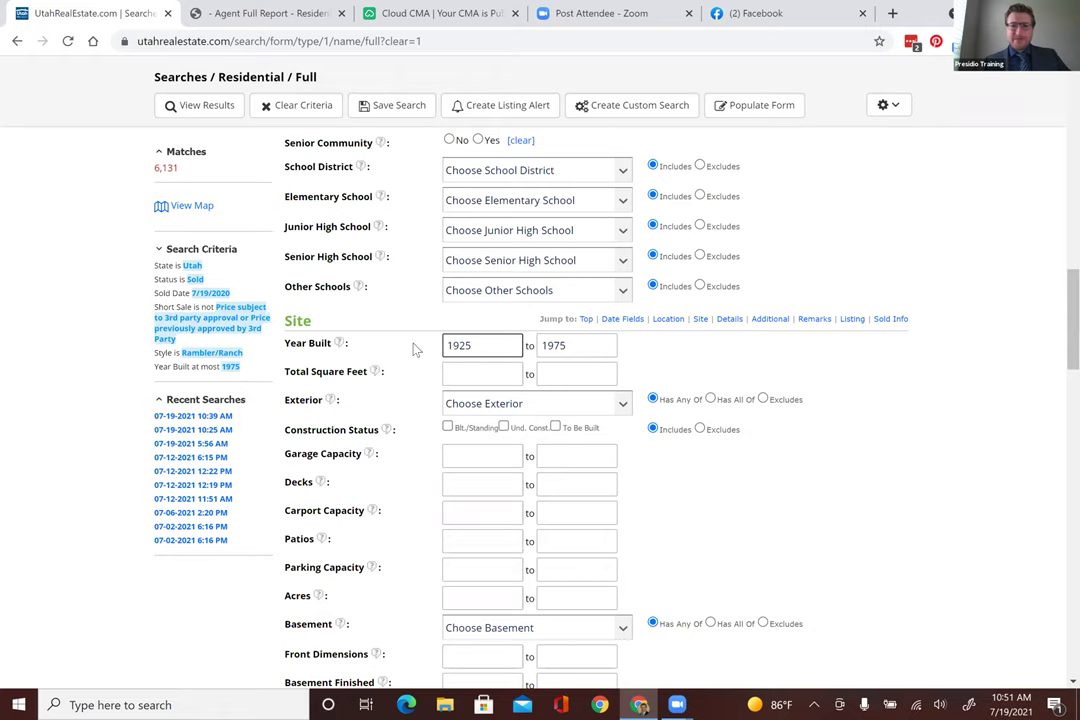
{"action": "left_click", "coordinate": [415, 348]}
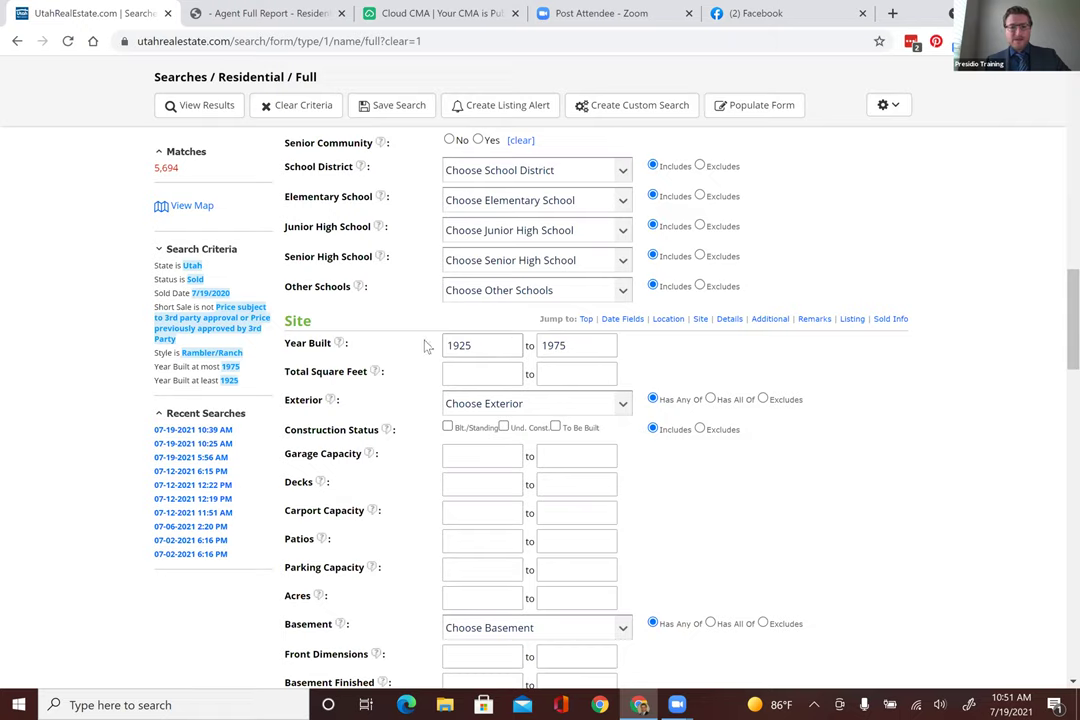
{"action": "left_click", "coordinate": [483, 375]}
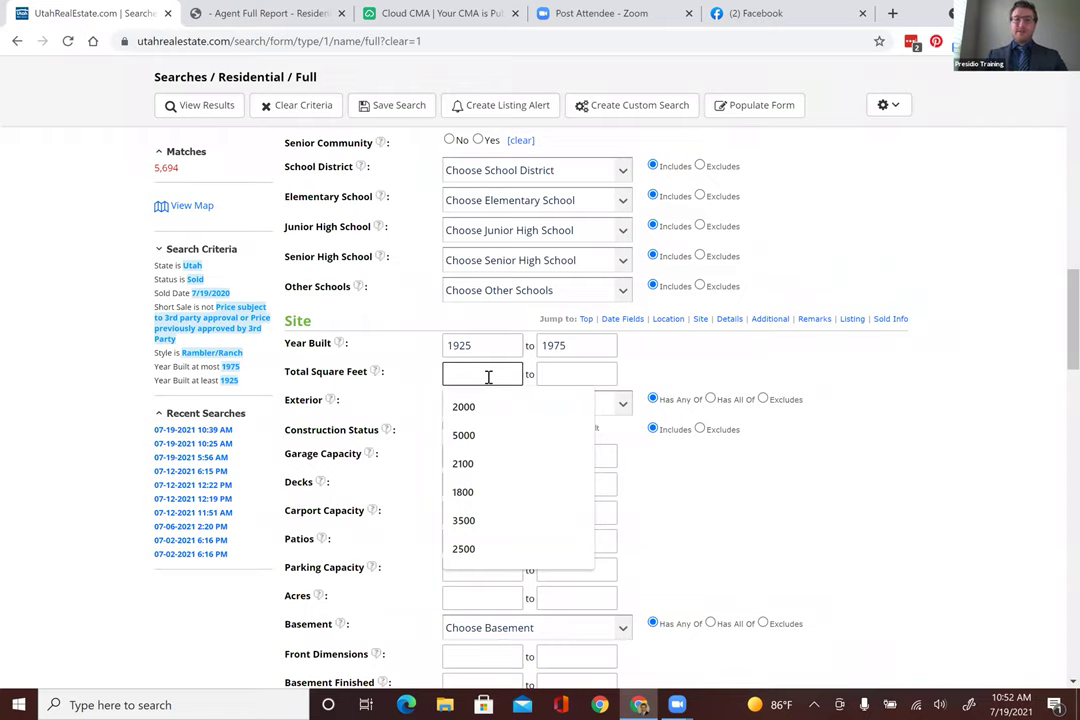
Step: Enter 1700 as the maximum Total Square Feet and apply it
{"action": "left_click", "coordinate": [573, 375]}
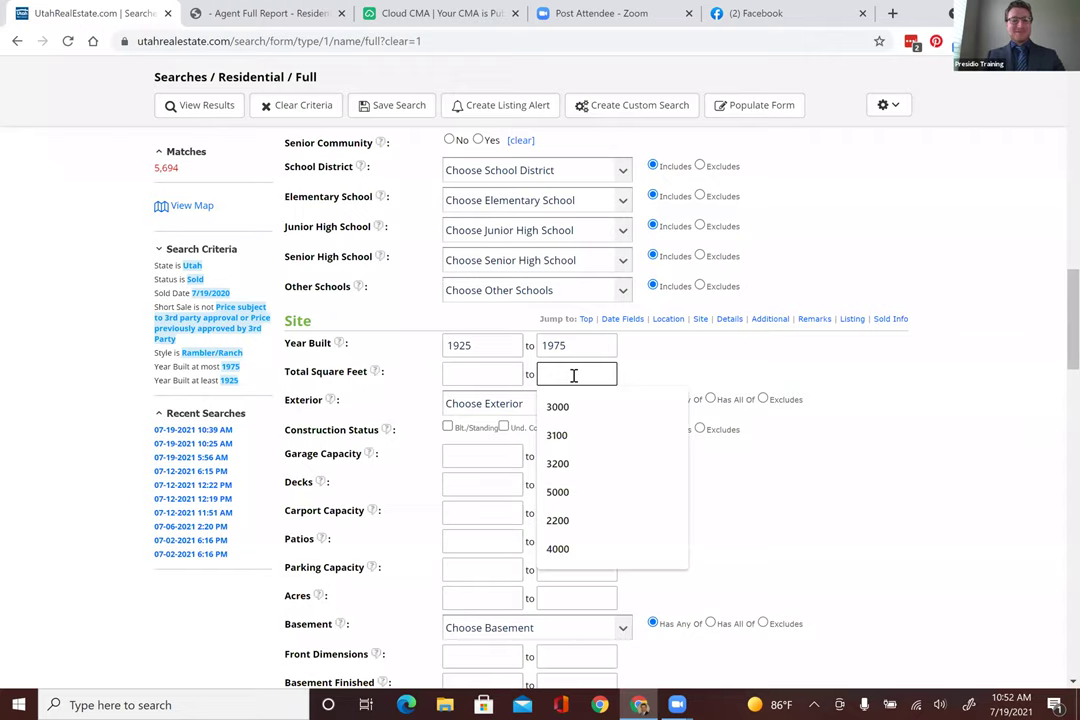
{"action": "type", "text": "1700"}
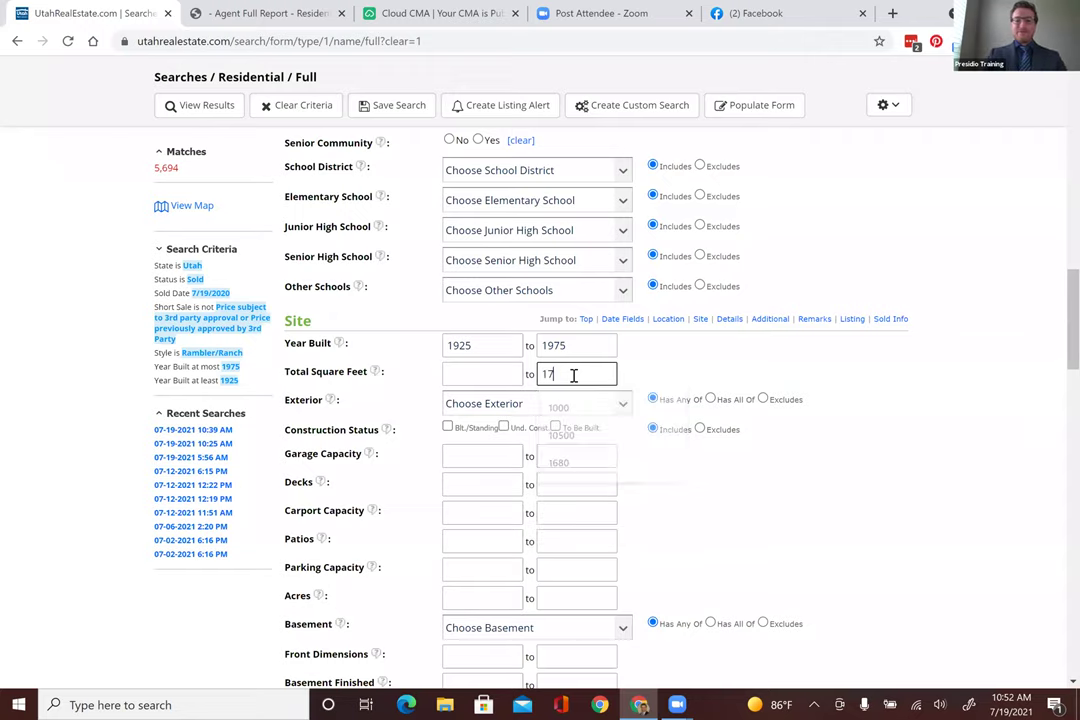
{"action": "left_click", "coordinate": [420, 350]}
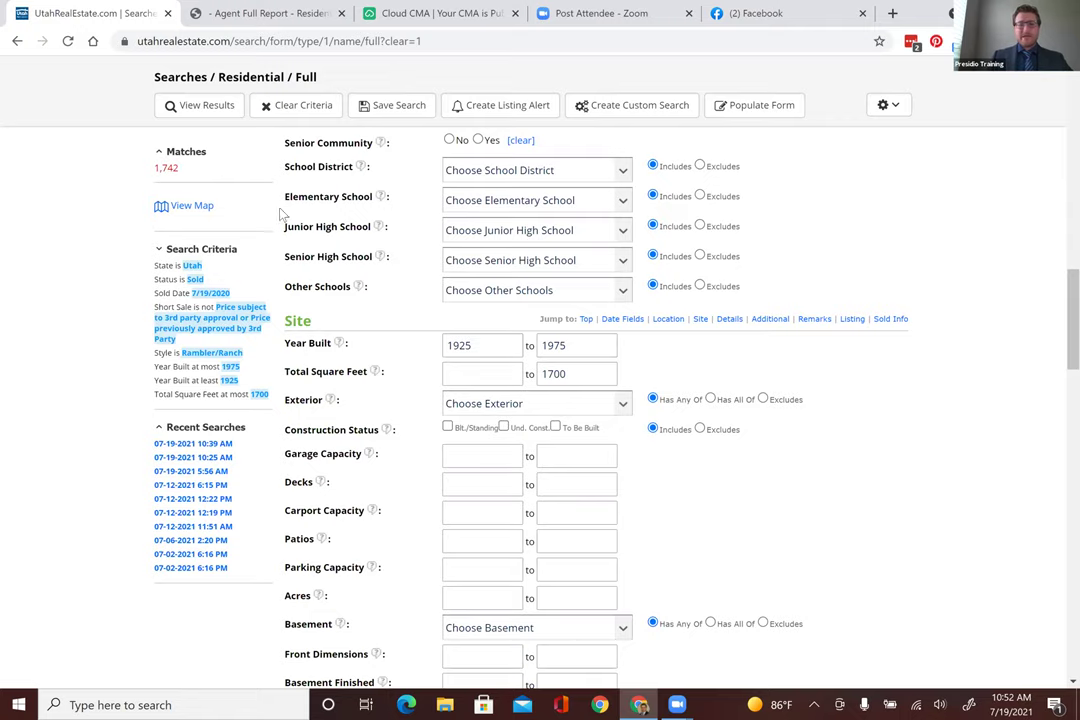
{"action": "scroll", "coordinate": [398, 410], "scroll_direction": "up", "scroll_amount": 15}
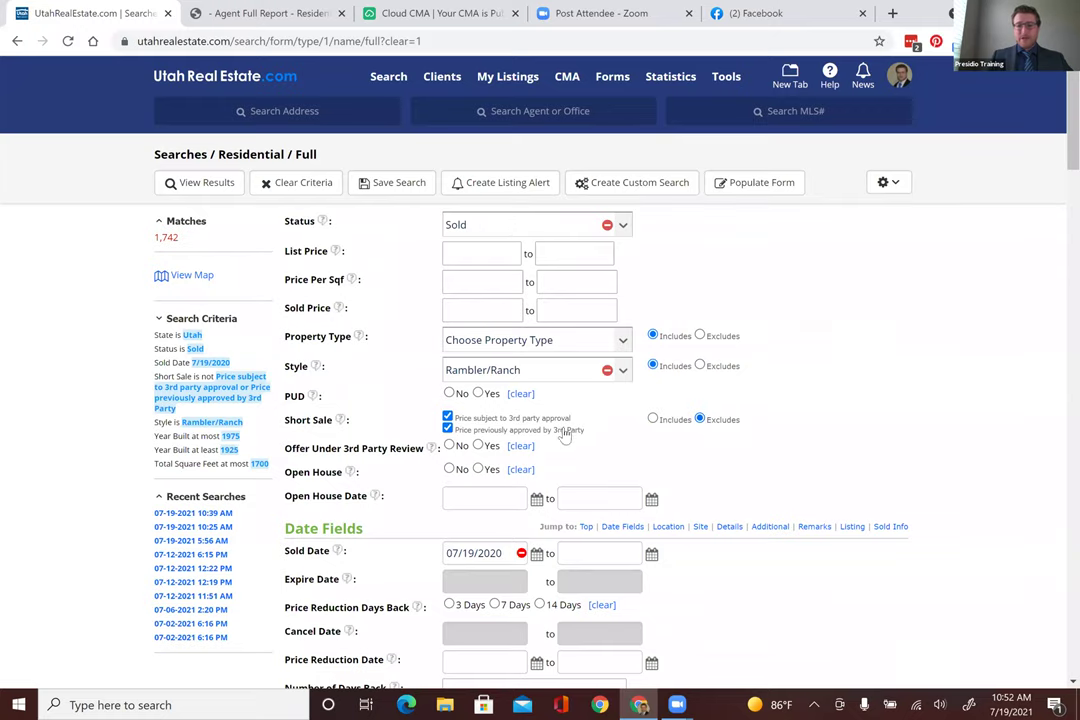
Step: Pick April 19, 2021 in the calendar as the earliest Sold Date
{"action": "scroll", "coordinate": [600, 430], "scroll_direction": "down", "scroll_amount": 2}
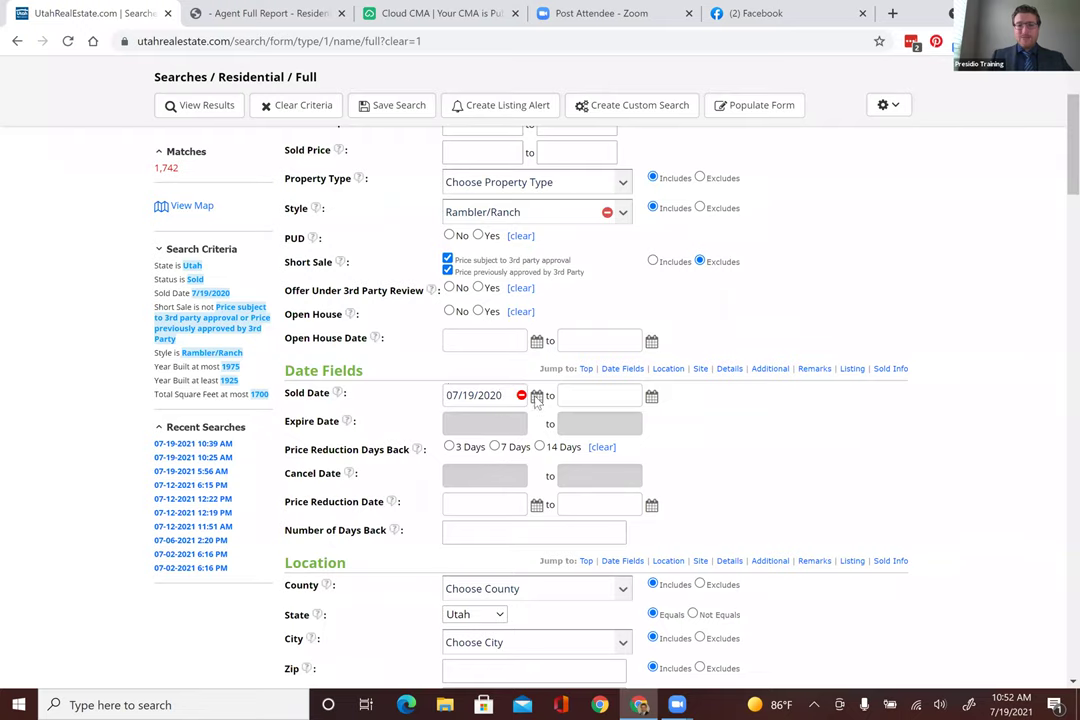
{"action": "left_click", "coordinate": [537, 396]}
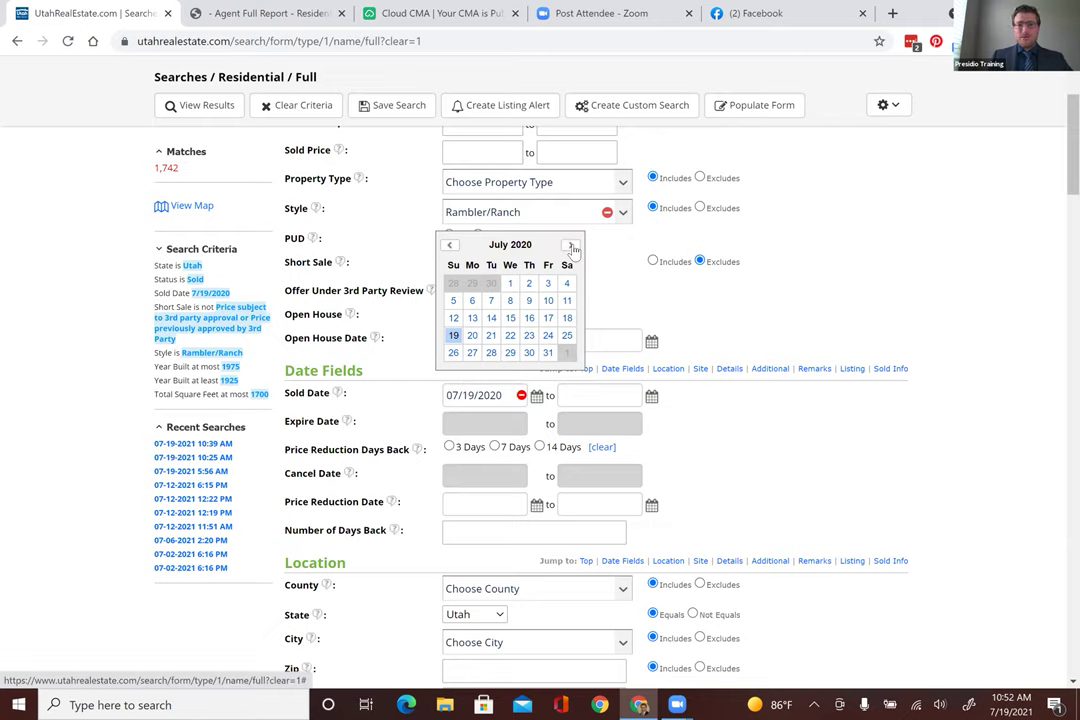
{"action": "left_click", "coordinate": [571, 246]}
{"action": "left_click", "coordinate": [571, 246]}
{"action": "left_click", "coordinate": [571, 246]}
{"action": "left_click", "coordinate": [571, 246]}
{"action": "left_click", "coordinate": [571, 246]}
{"action": "left_click", "coordinate": [571, 247]}
{"action": "left_click", "coordinate": [571, 247]}
{"action": "left_click", "coordinate": [571, 247]}
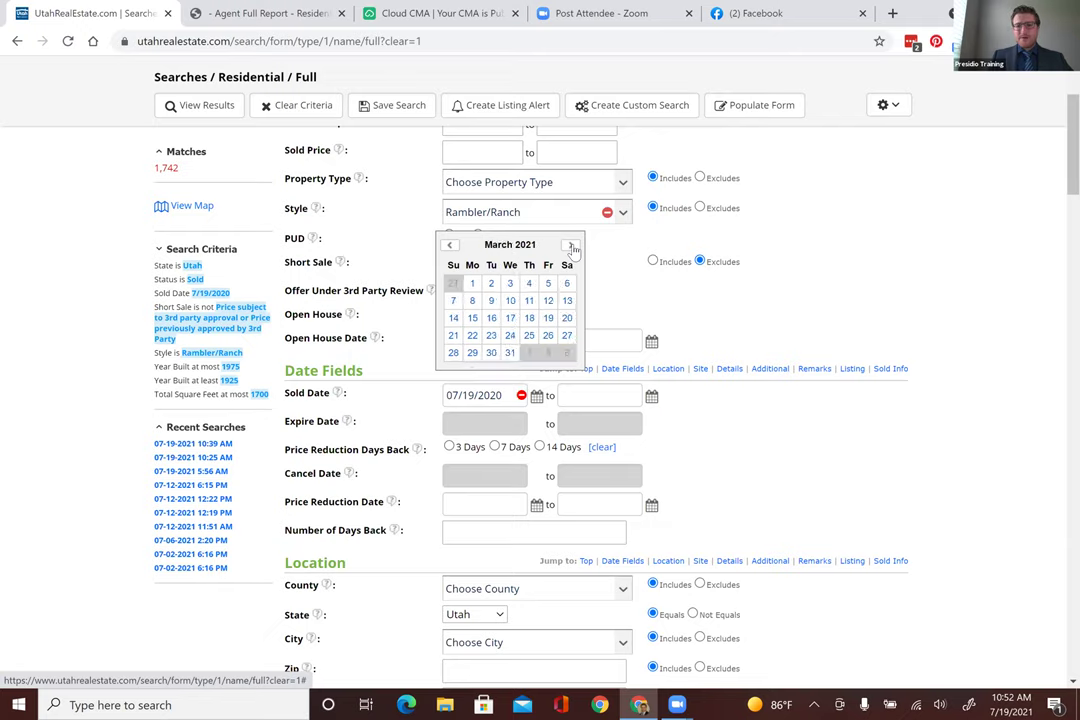
{"action": "left_click", "coordinate": [571, 246]}
{"action": "left_click", "coordinate": [571, 246]}
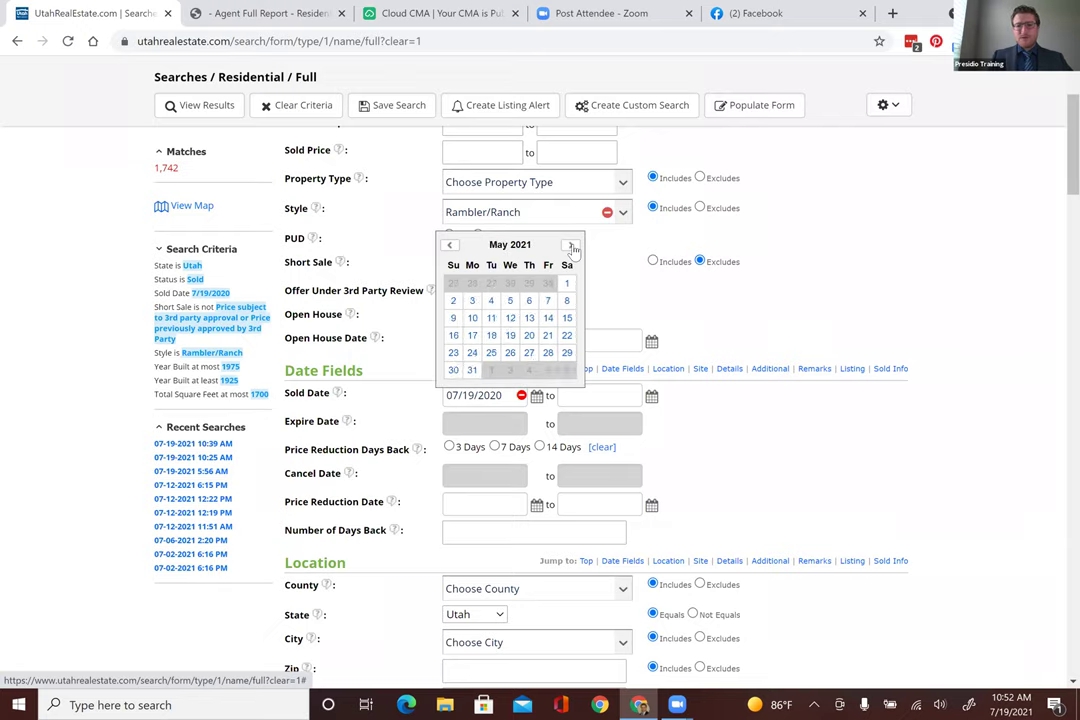
{"action": "left_click", "coordinate": [571, 246]}
{"action": "left_click", "coordinate": [570, 246]}
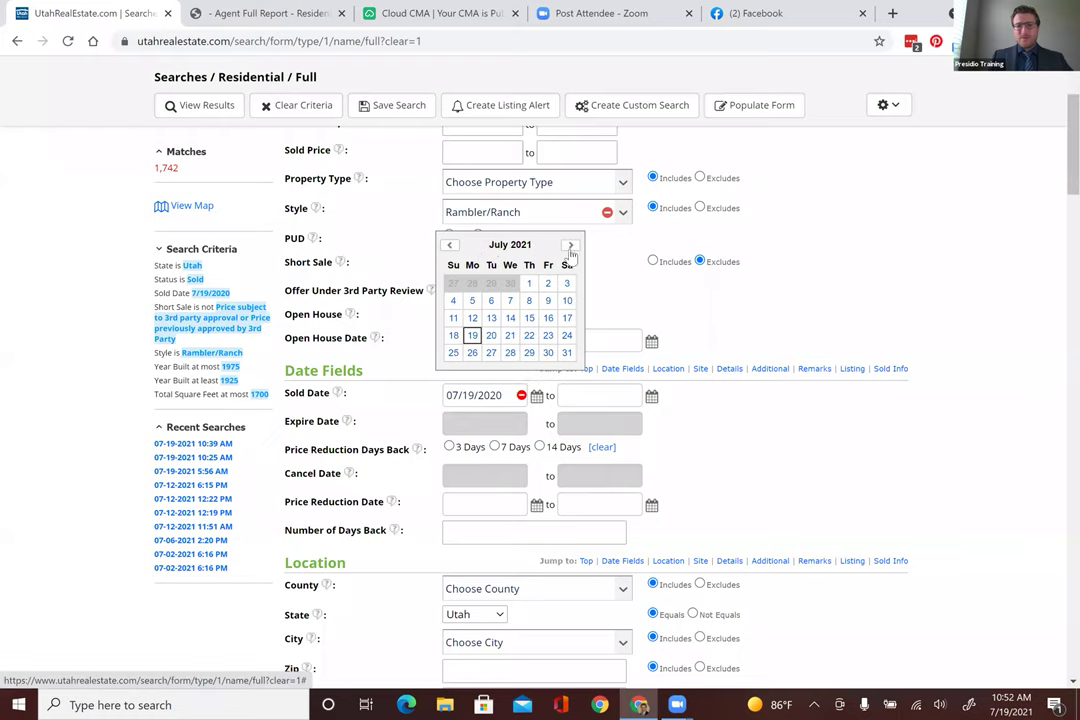
{"action": "left_click", "coordinate": [450, 246]}
{"action": "left_click", "coordinate": [450, 246]}
{"action": "left_click", "coordinate": [450, 246]}
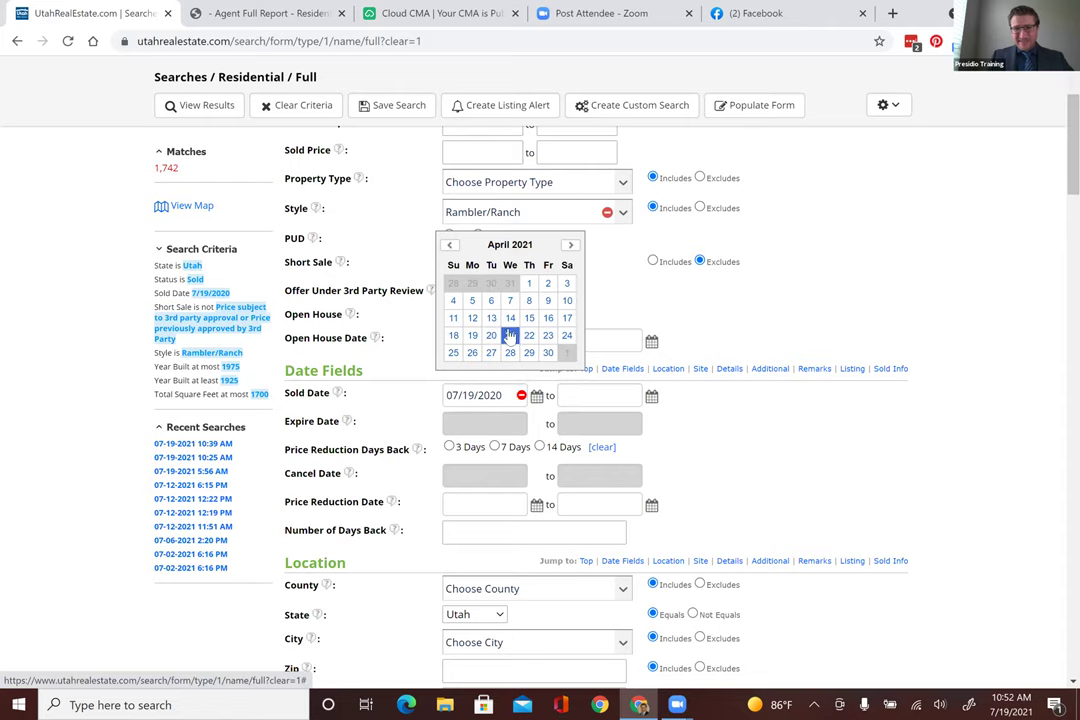
{"action": "left_click", "coordinate": [473, 336]}
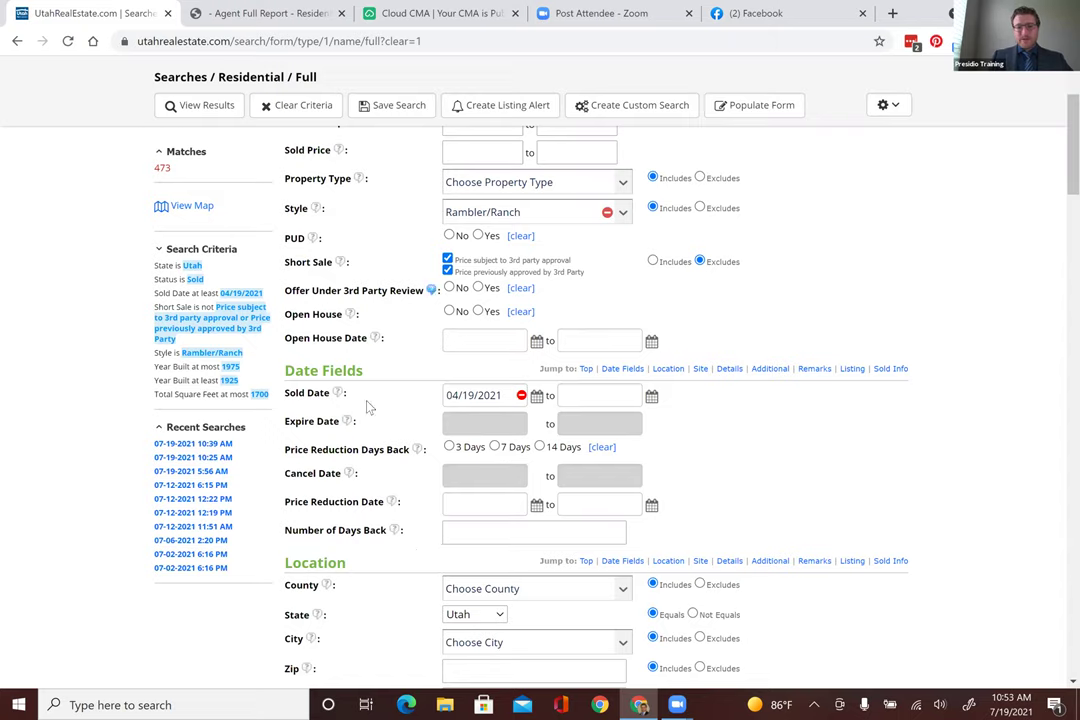
{"action": "scroll", "coordinate": [376, 453], "scroll_direction": "down", "scroll_amount": 3}
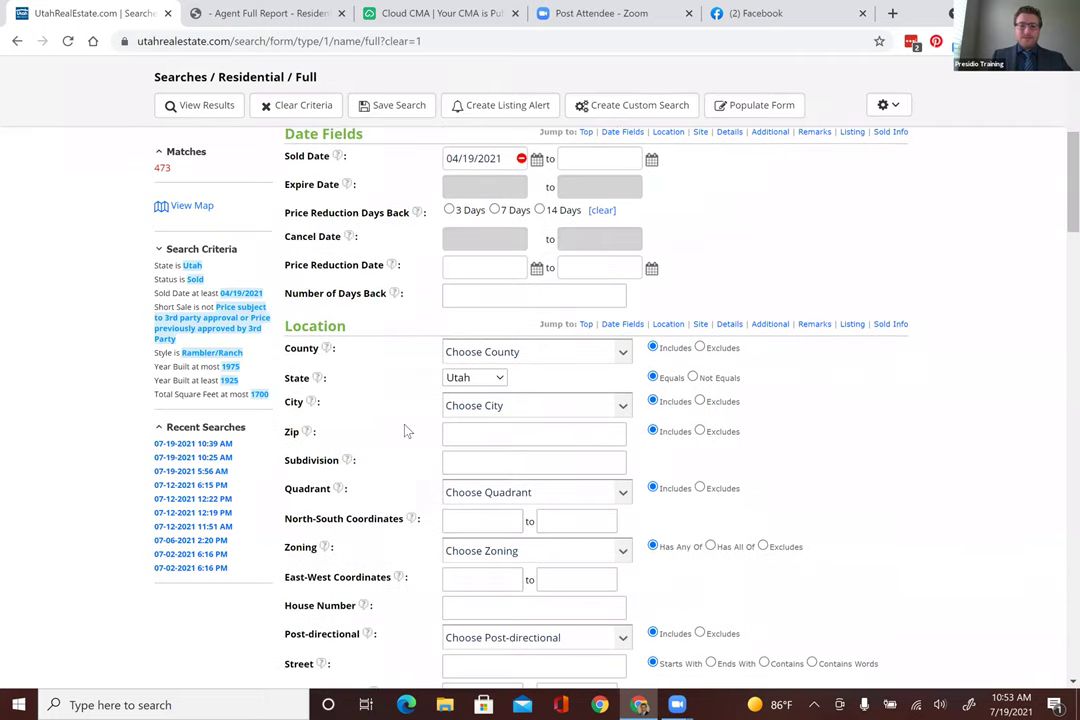
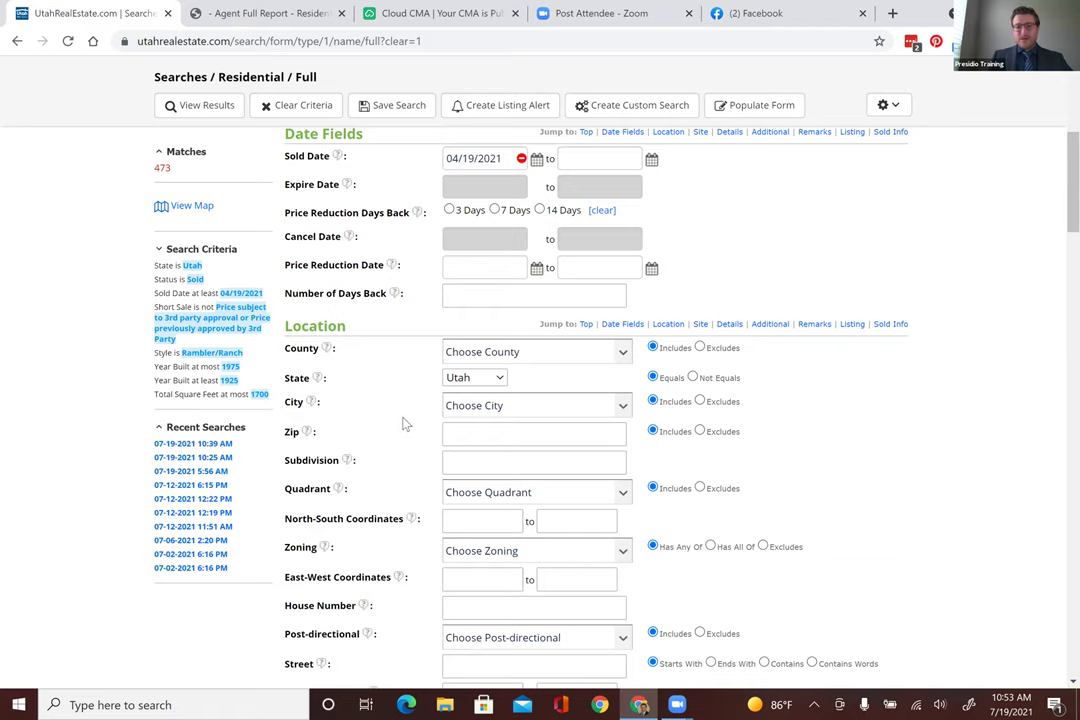
Step: Scroll through the completed sold-rambler search form and back to the top, showing 473 matches
{"action": "scroll", "coordinate": [400, 437], "scroll_direction": "down", "scroll_amount": 3}
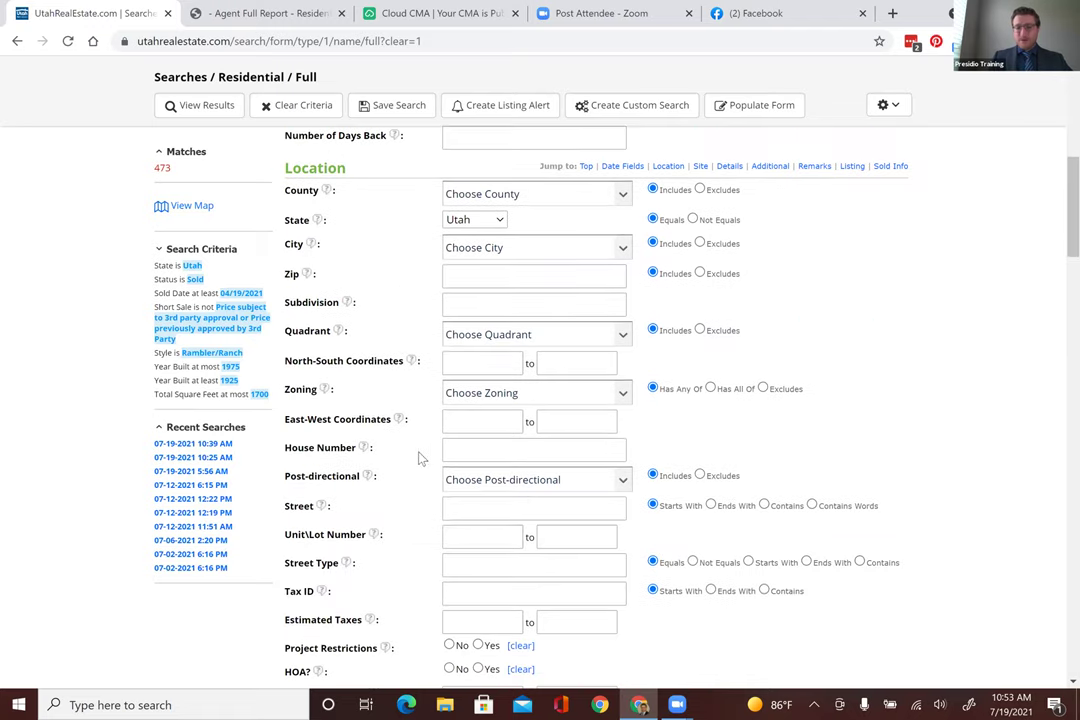
{"action": "scroll", "coordinate": [415, 408], "scroll_direction": "up", "scroll_amount": 12}
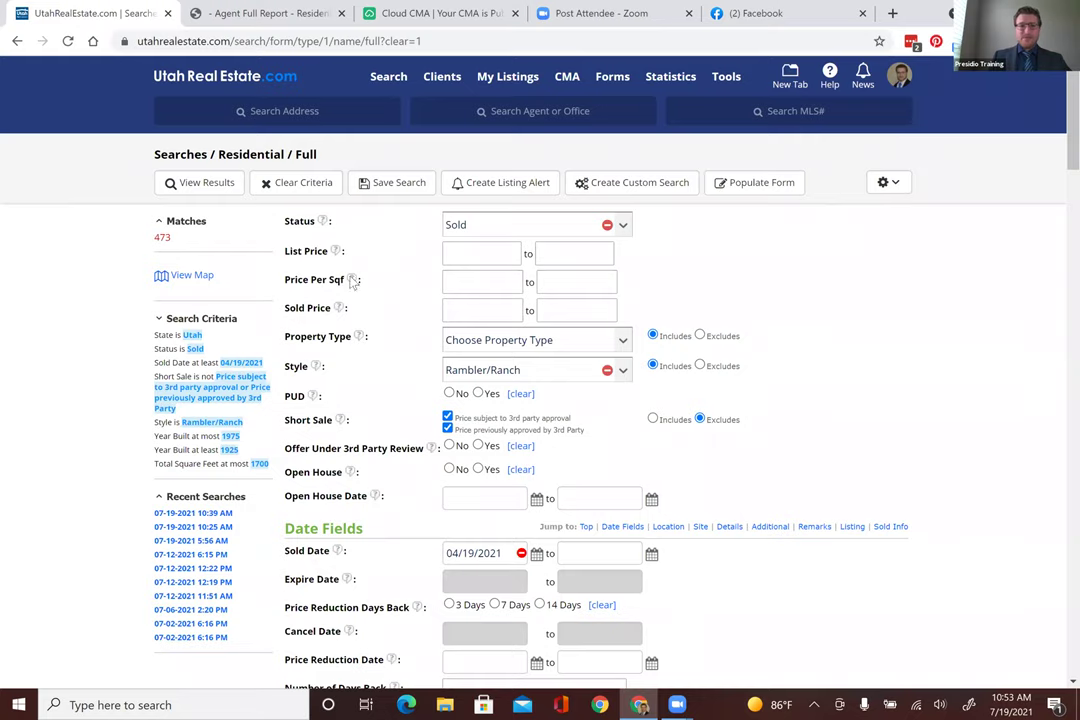
Step: On the map, apply a 1-mile radius centred on the pasted subject address, narrowing results to 44 listings
{"action": "left_click", "coordinate": [200, 280]}
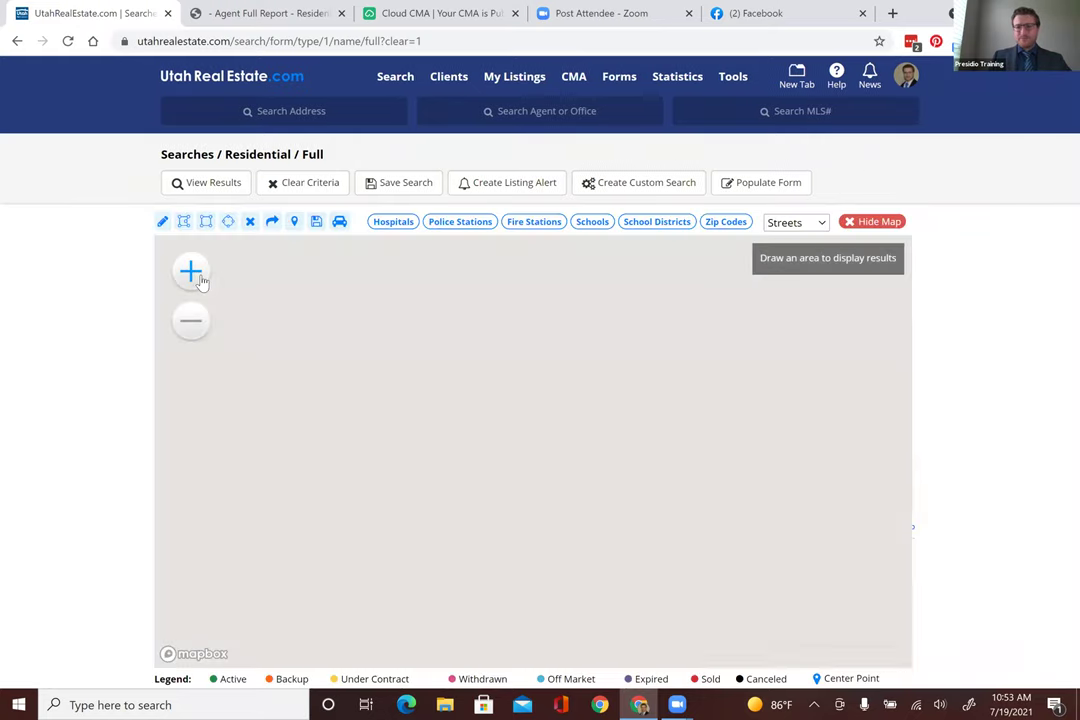
{"action": "left_click", "coordinate": [228, 223]}
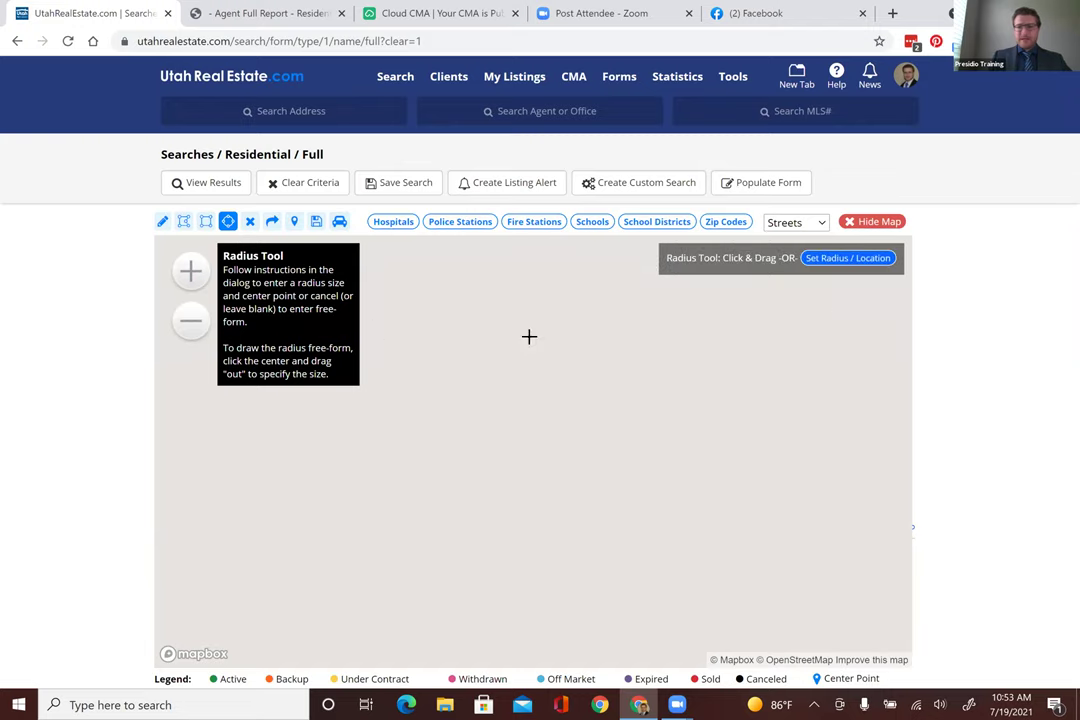
{"action": "left_click", "coordinate": [848, 258]}
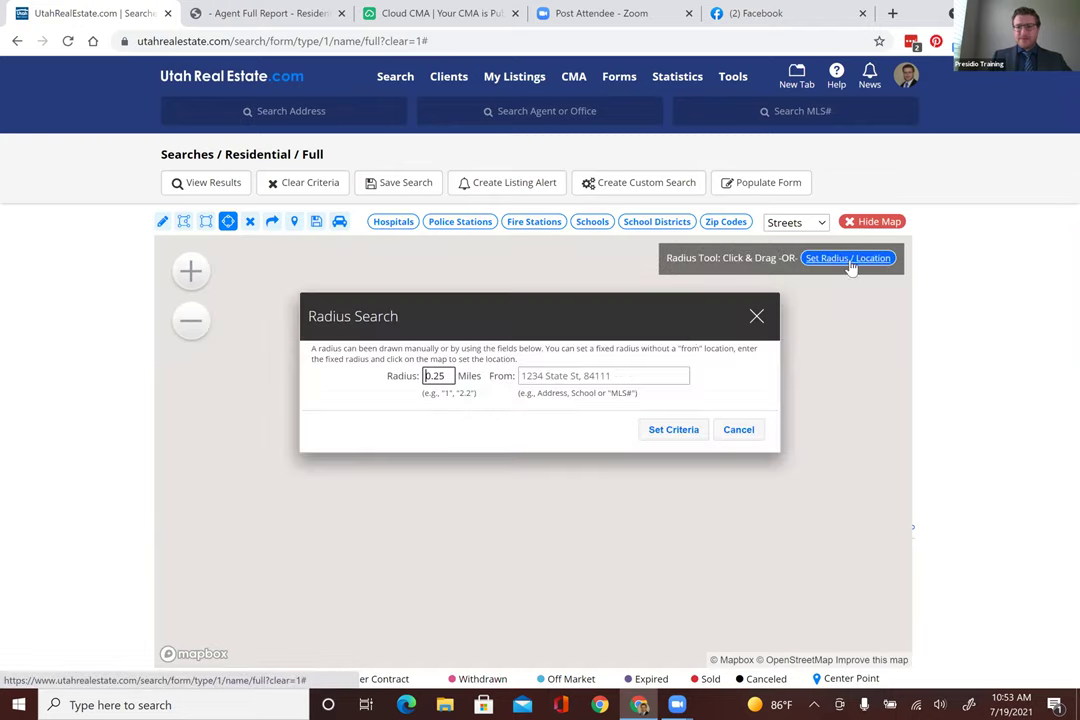
{"action": "double_click", "coordinate": [436, 376]}
{"action": "type", "text": "1"}
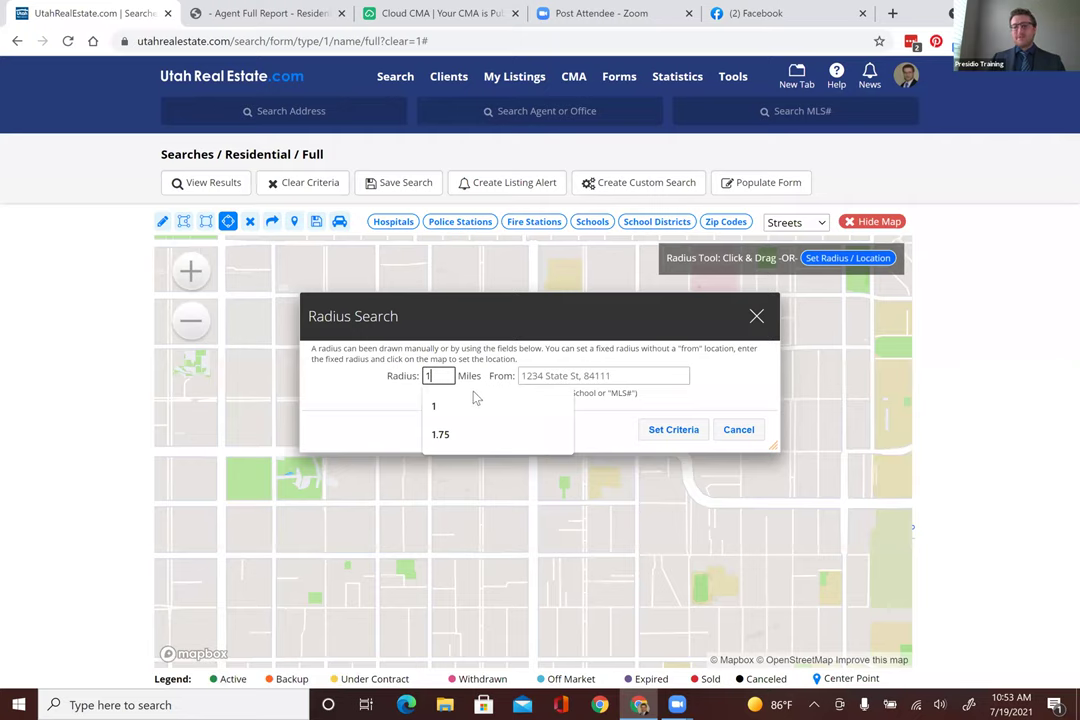
{"action": "left_click", "coordinate": [543, 375]}
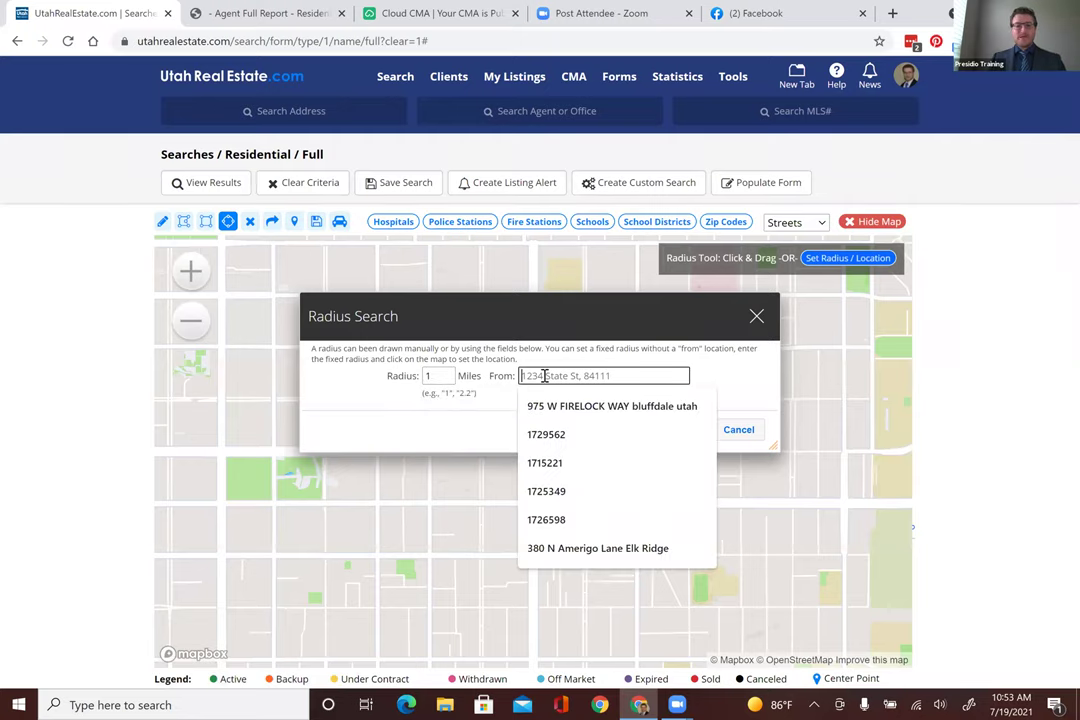
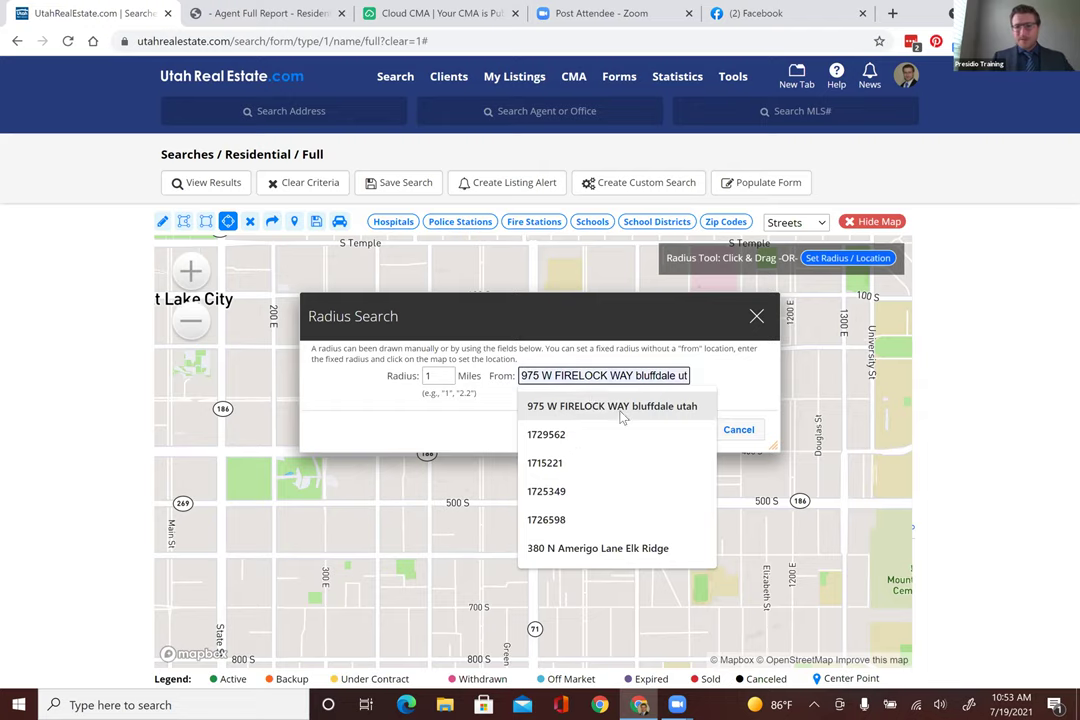
{"action": "left_click", "coordinate": [750, 388]}
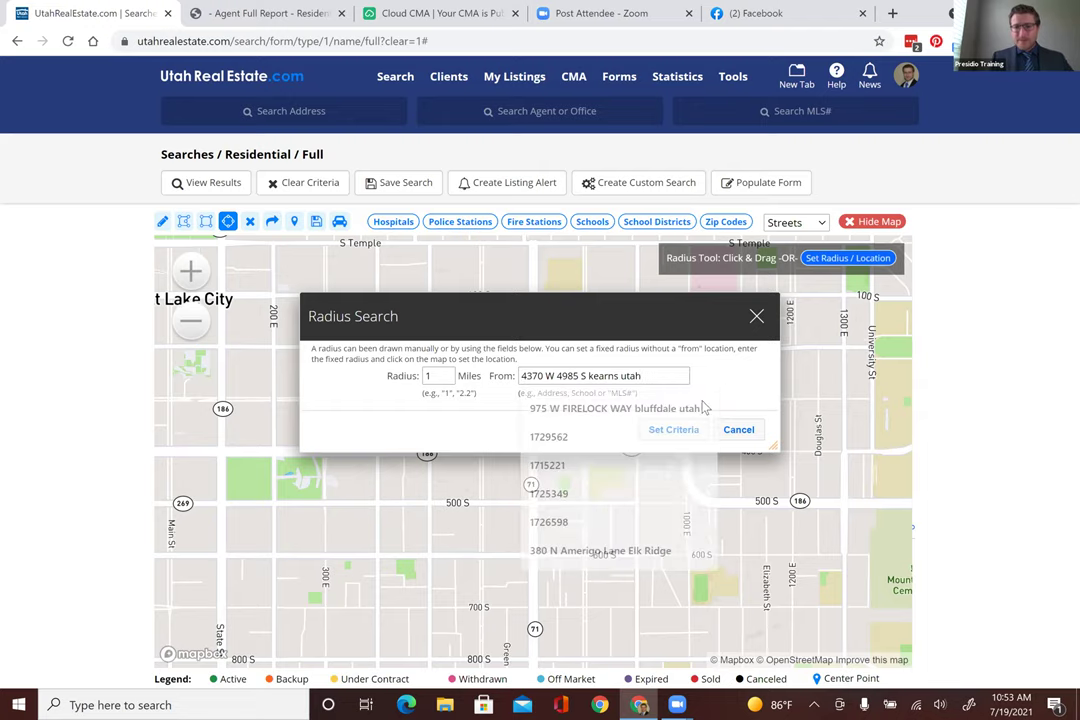
{"action": "left_click", "coordinate": [673, 429]}
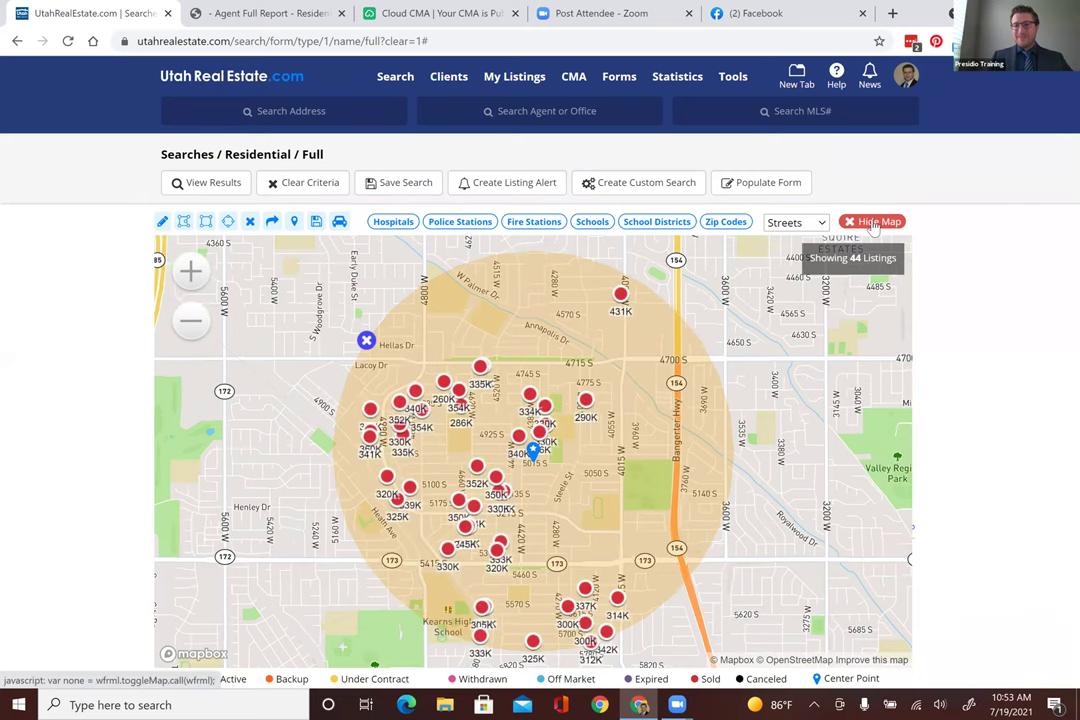
Step: Shrink the radius around the subject address to 0.5 mile and apply it
{"action": "left_click", "coordinate": [228, 221]}
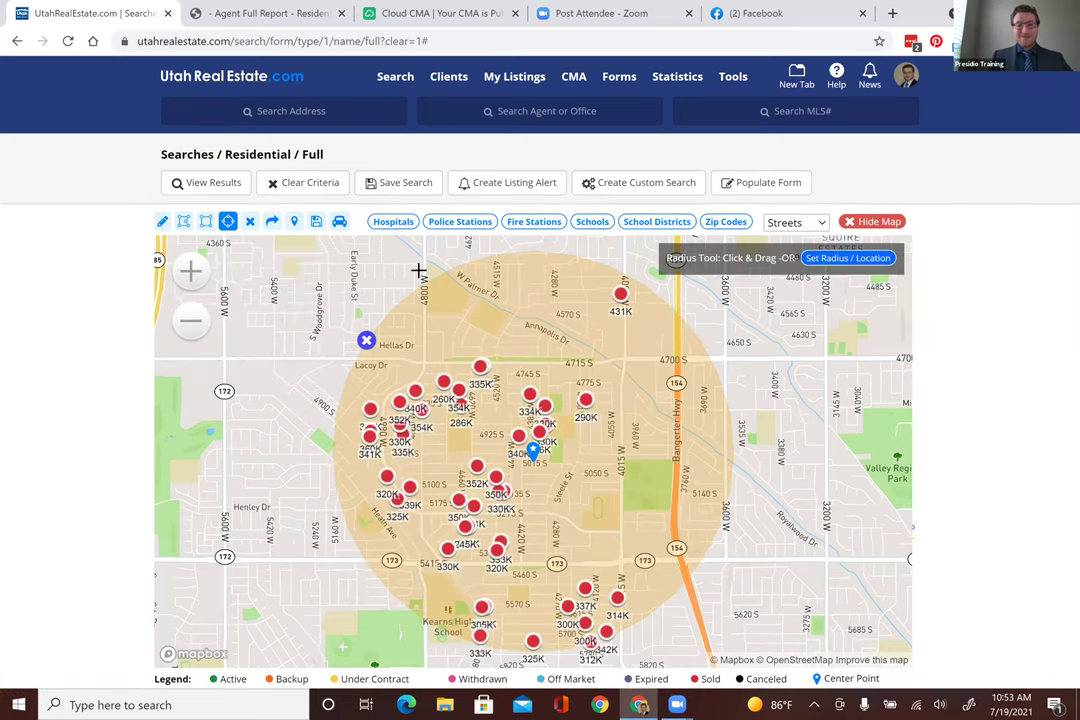
{"action": "left_click", "coordinate": [828, 258]}
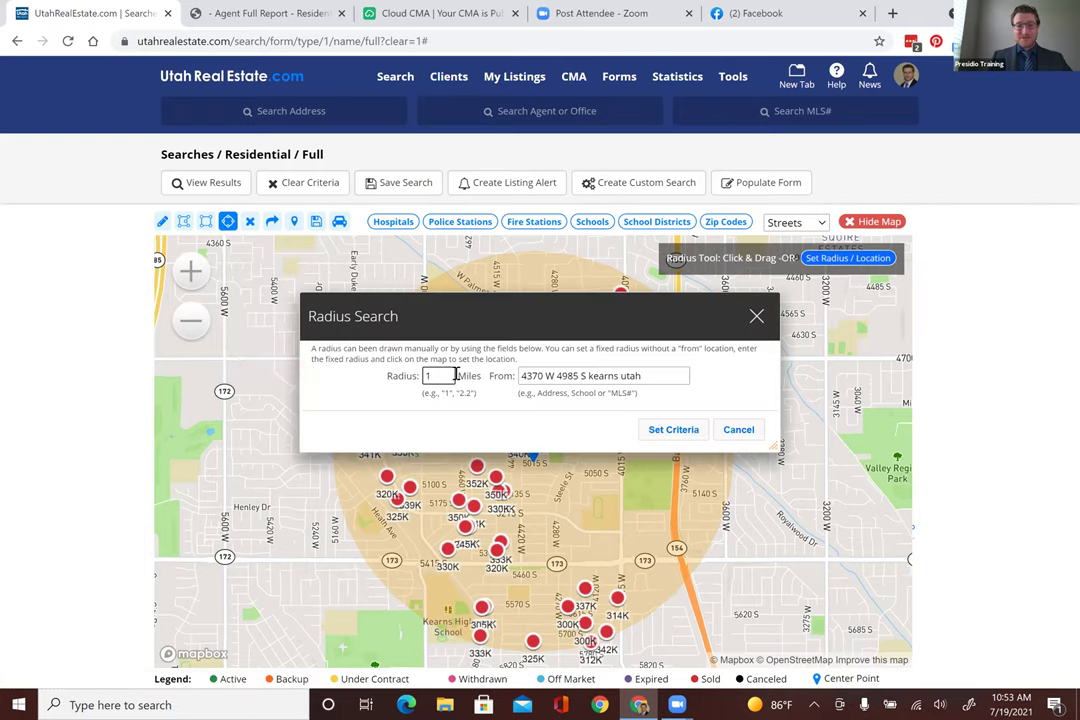
{"action": "left_click", "coordinate": [433, 375]}
{"action": "type", "text": ".5"}
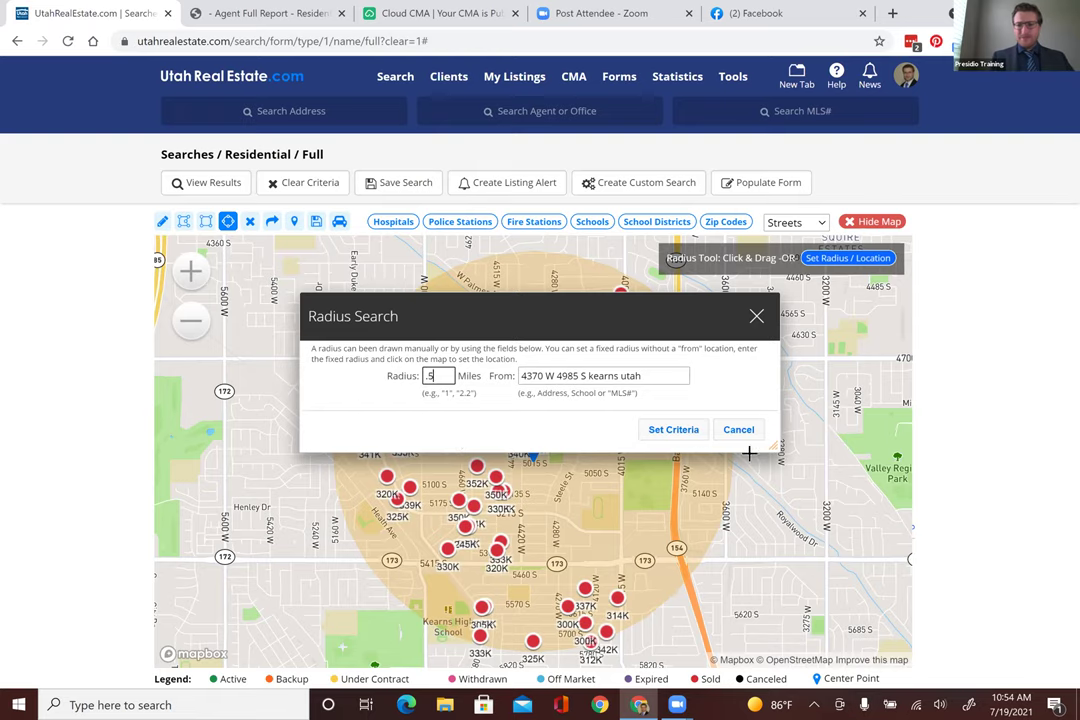
{"action": "left_click", "coordinate": [690, 433]}
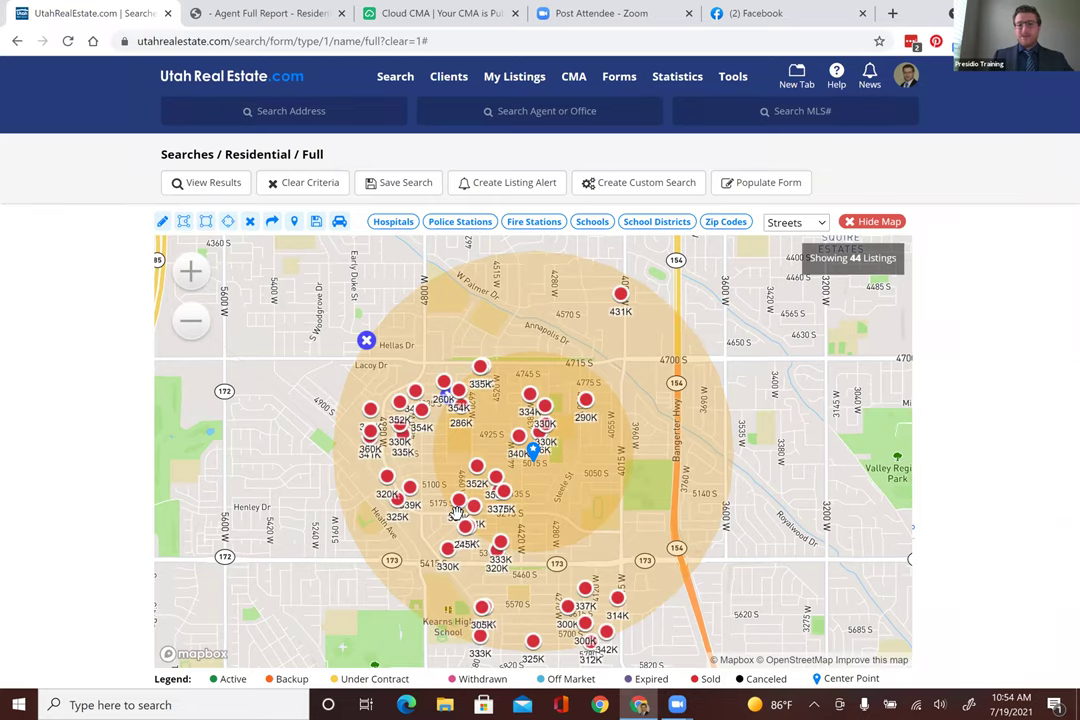
Step: Clear the radius area, reapply the radius around the address, then clear the search area again
{"action": "left_click", "coordinate": [250, 224]}
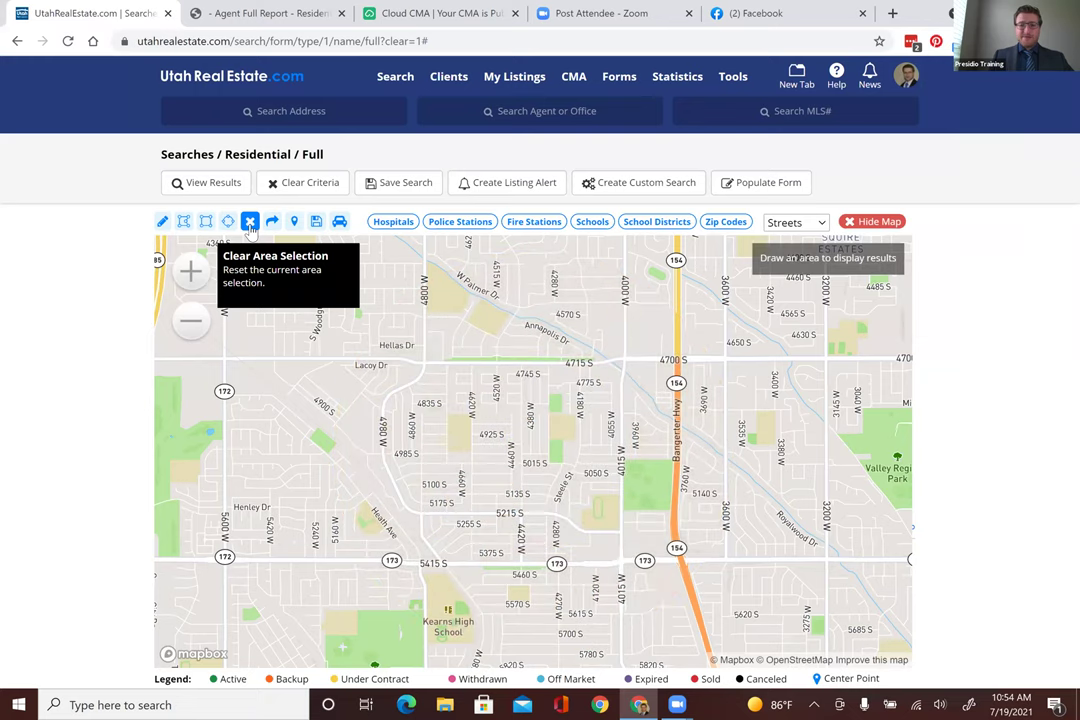
{"action": "left_click", "coordinate": [229, 226]}
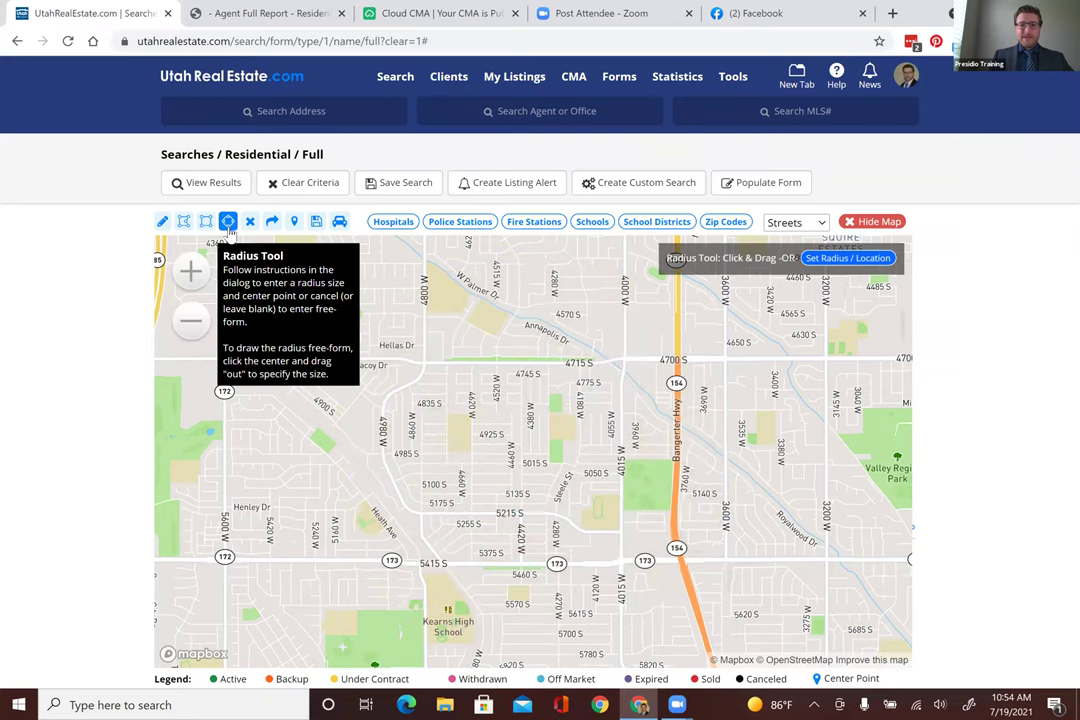
{"action": "left_click", "coordinate": [848, 258]}
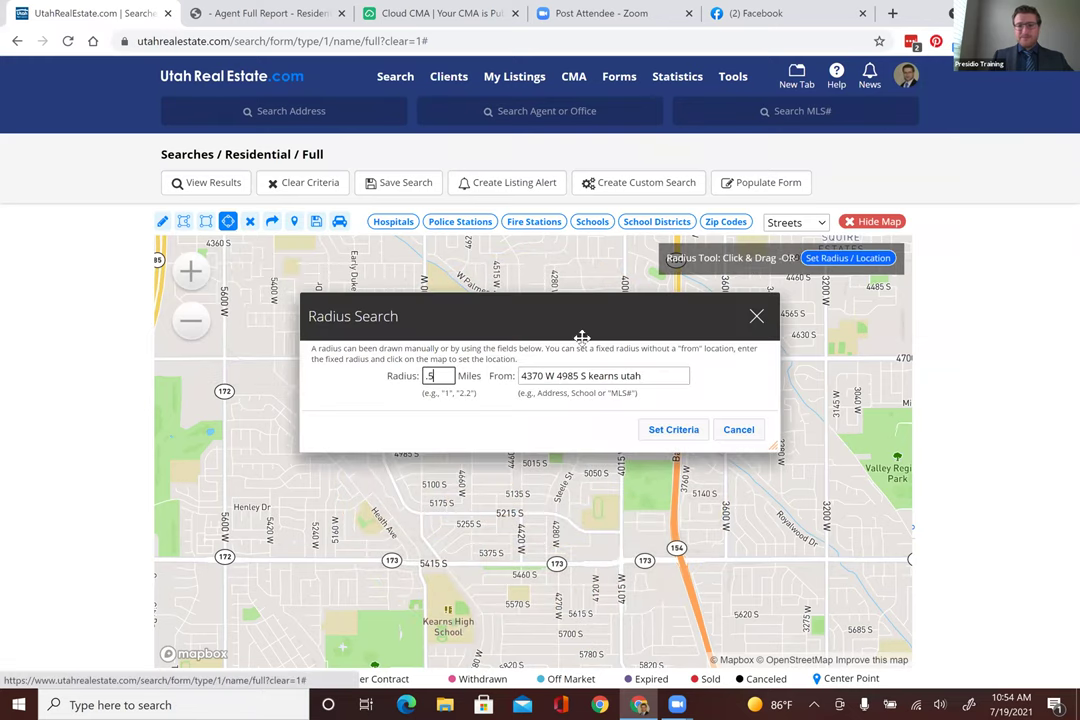
{"action": "left_click", "coordinate": [669, 430]}
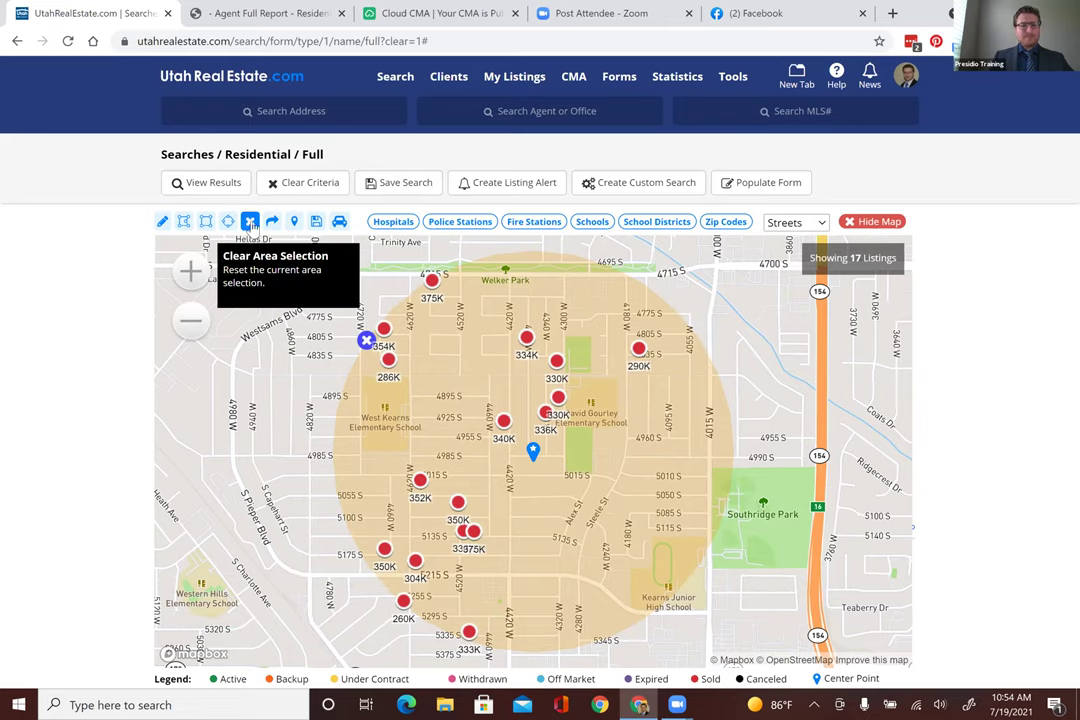
{"action": "left_click", "coordinate": [250, 222]}
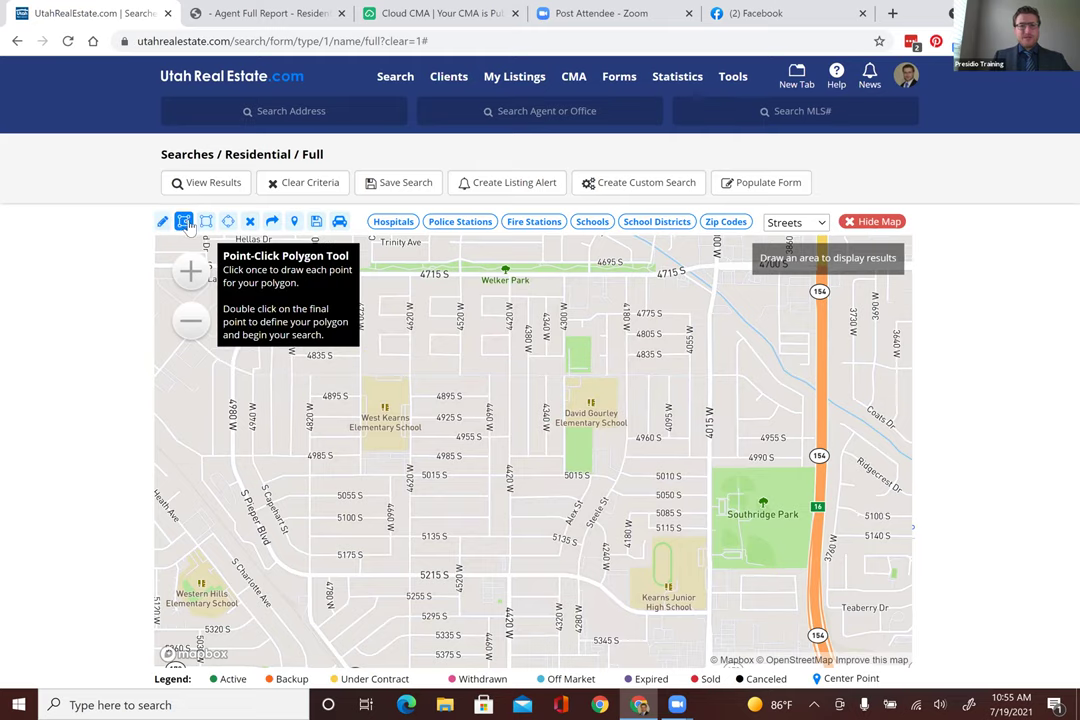
{"action": "left_click", "coordinate": [184, 222]}
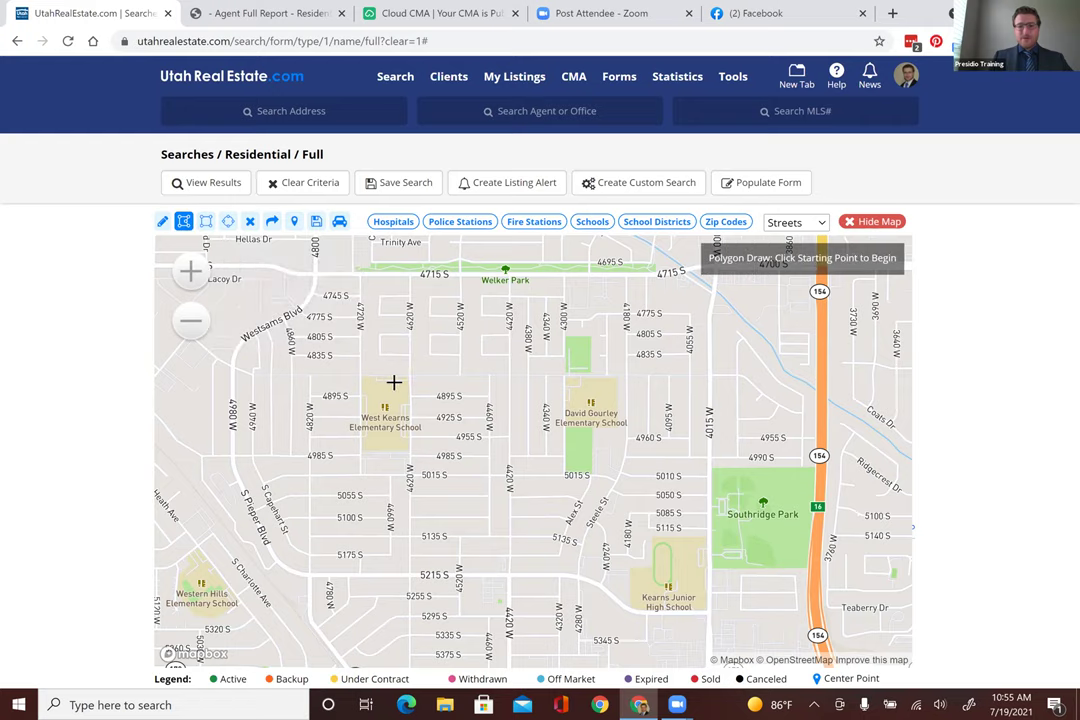
{"action": "left_click", "coordinate": [387, 382]}
{"action": "left_click", "coordinate": [475, 525]}
{"action": "left_click", "coordinate": [646, 524]}
{"action": "left_click", "coordinate": [675, 442]}
{"action": "left_click", "coordinate": [586, 454]}
{"action": "left_click", "coordinate": [522, 397]}
{"action": "left_click", "coordinate": [505, 364]}
{"action": "left_click", "coordinate": [440, 347]}
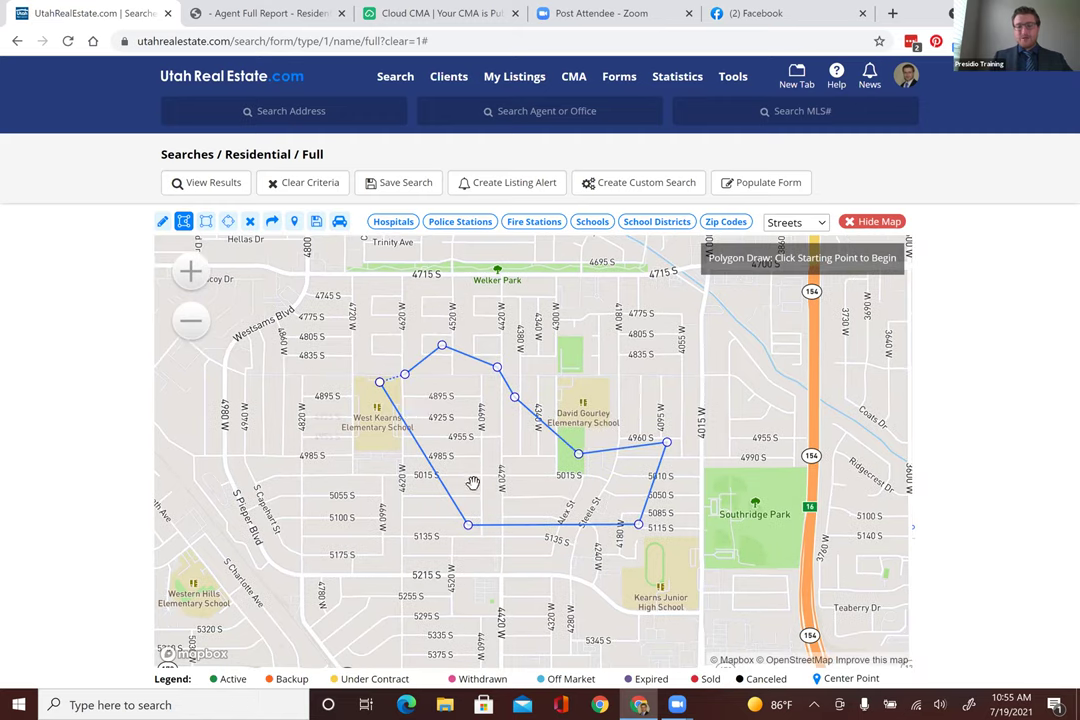
{"action": "left_click", "coordinate": [381, 383]}
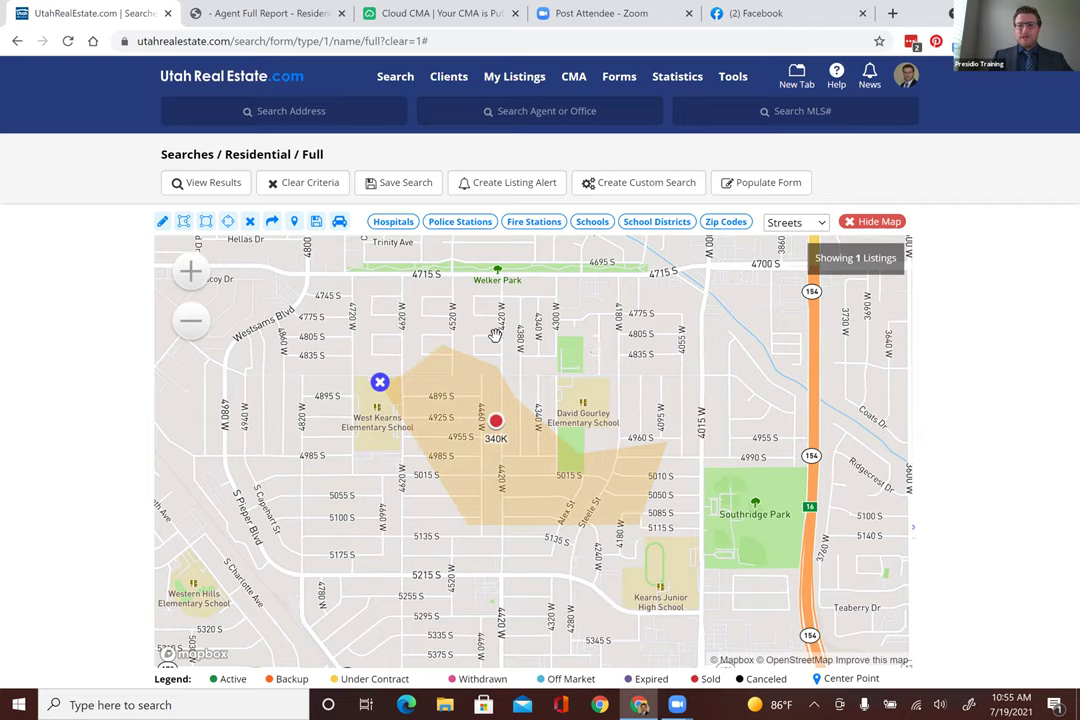
{"action": "left_click", "coordinate": [251, 223]}
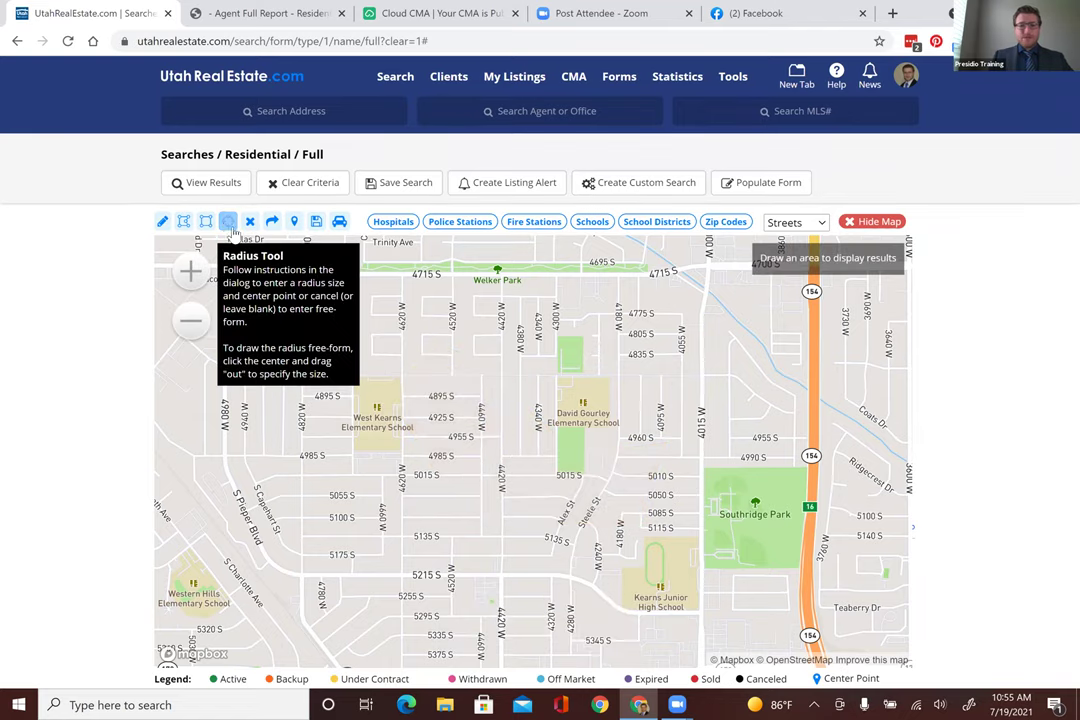
Step: Reapply the radius search around the subject address for 17 matches and return to the criteria form
{"action": "left_click", "coordinate": [228, 221]}
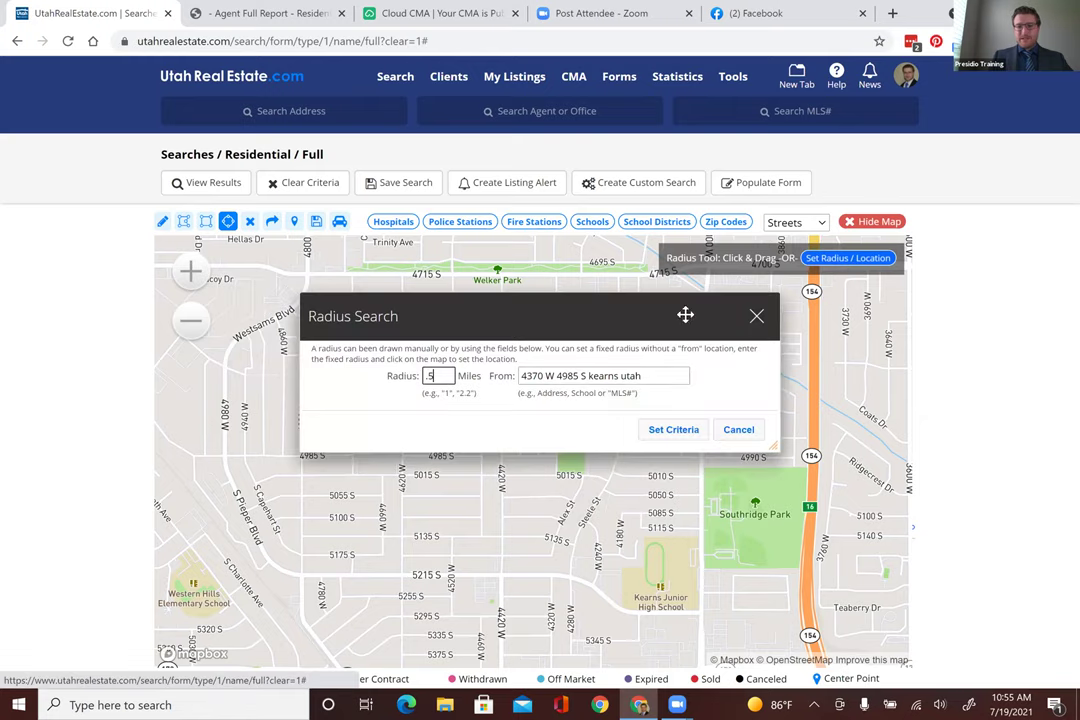
{"action": "left_click", "coordinate": [676, 430]}
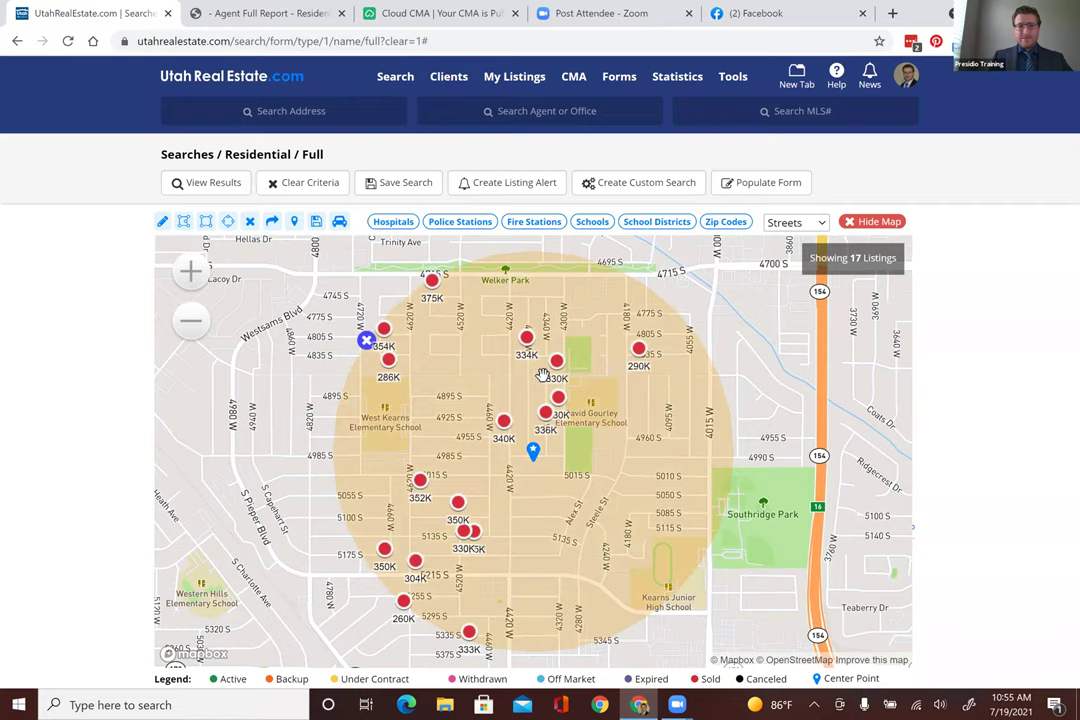
{"action": "left_click", "coordinate": [878, 222]}
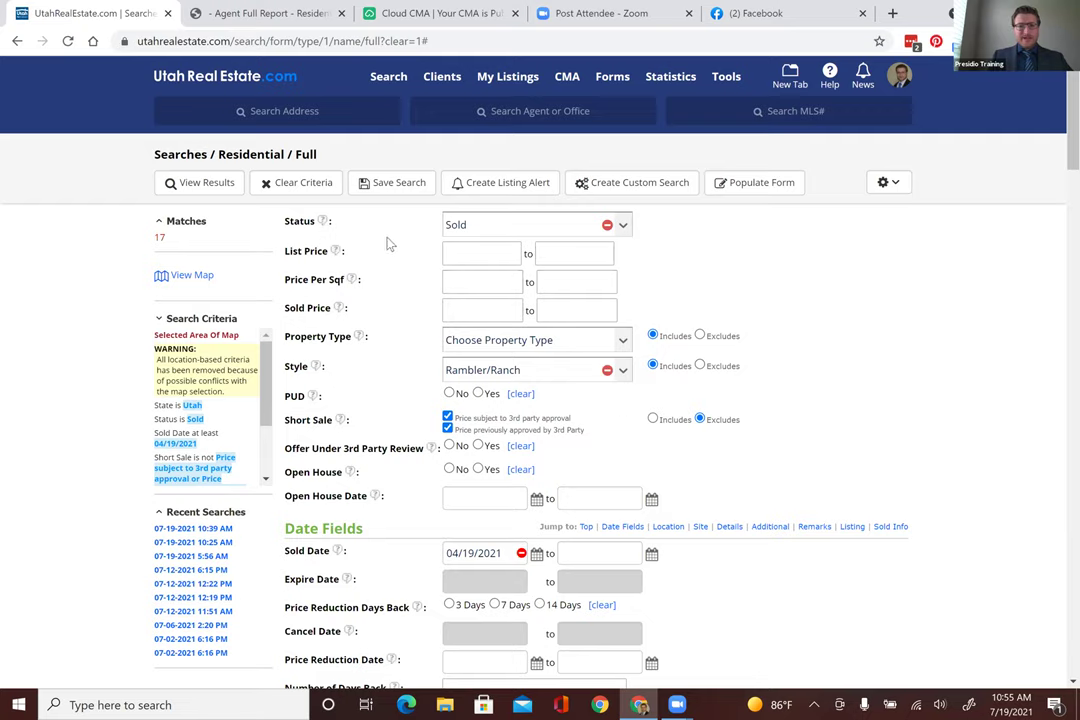
Step: Show the 17 sold results, select all of them, and bring up the available reports
{"action": "left_click", "coordinate": [192, 186]}
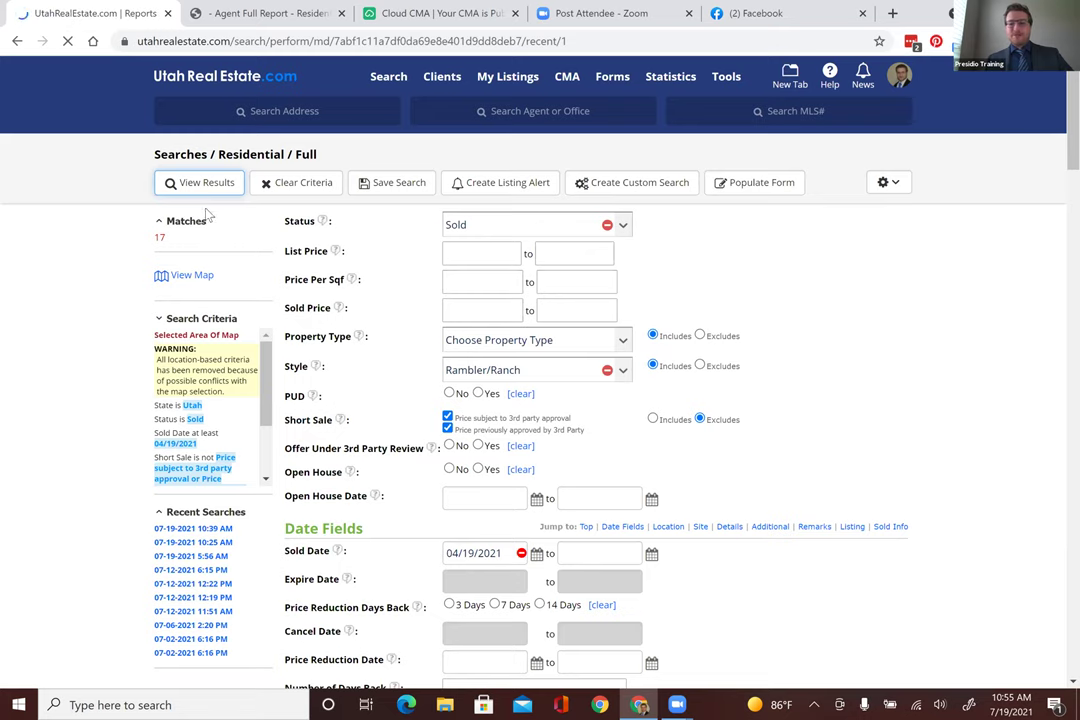
{"action": "left_click", "coordinate": [172, 272]}
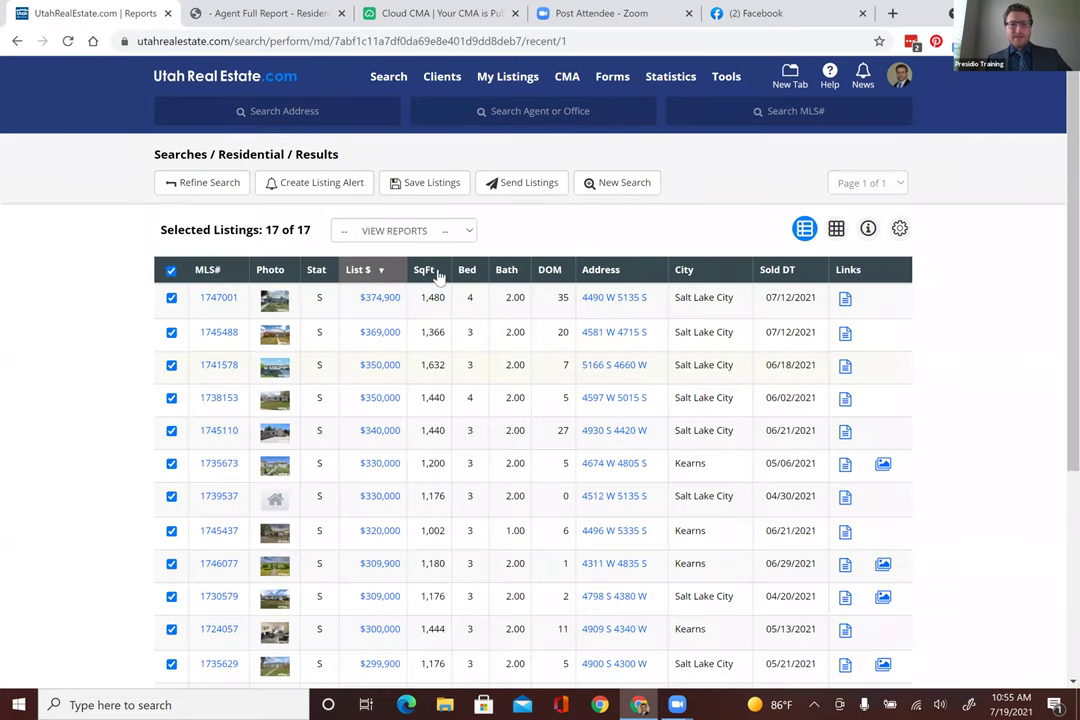
{"action": "left_click", "coordinate": [469, 231]}
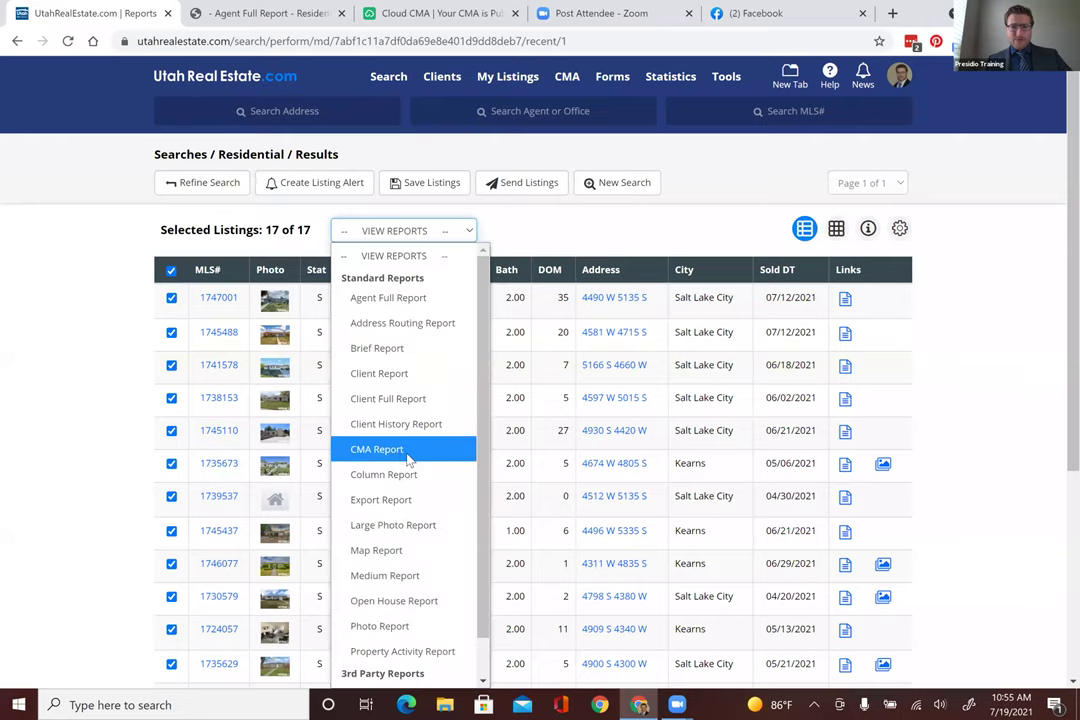
Step: Build a CMA report from the 17 listings using Unverified Archived Values adjustments and a new factor set
{"action": "left_click", "coordinate": [377, 449]}
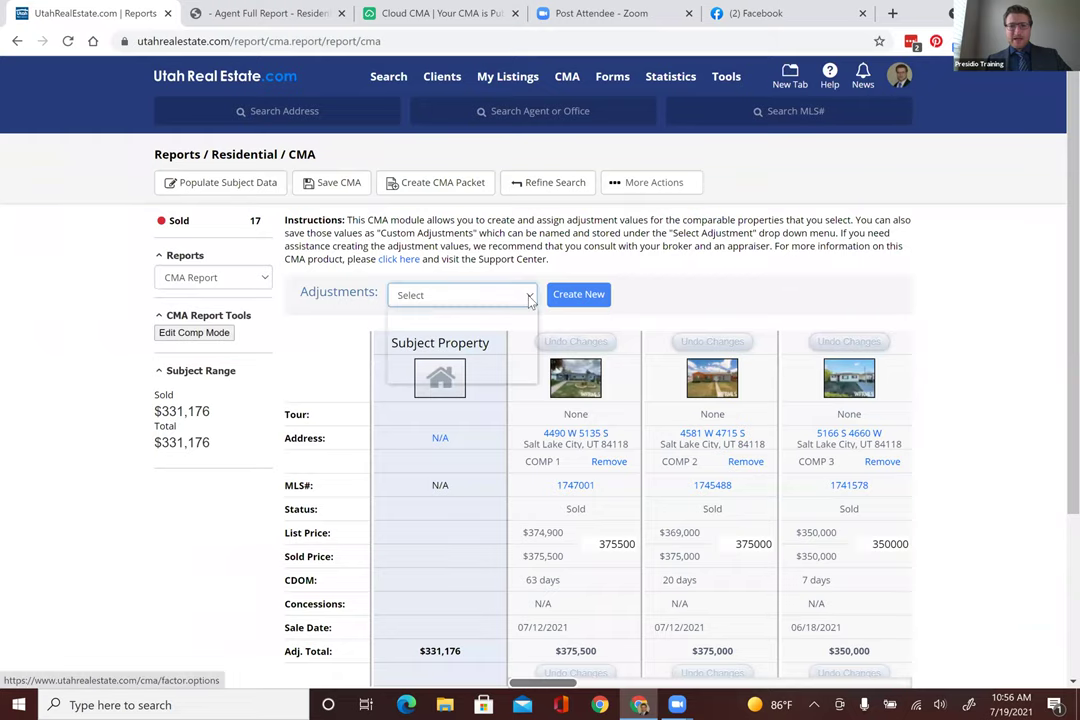
{"action": "left_click", "coordinate": [458, 295]}
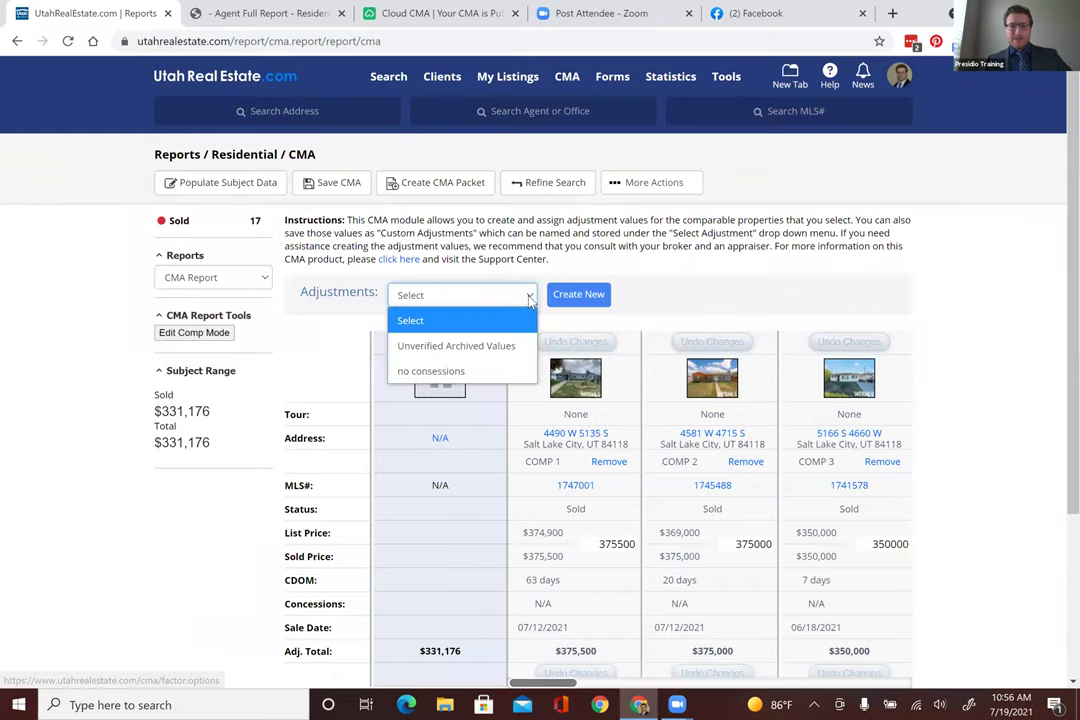
{"action": "left_click", "coordinate": [489, 348]}
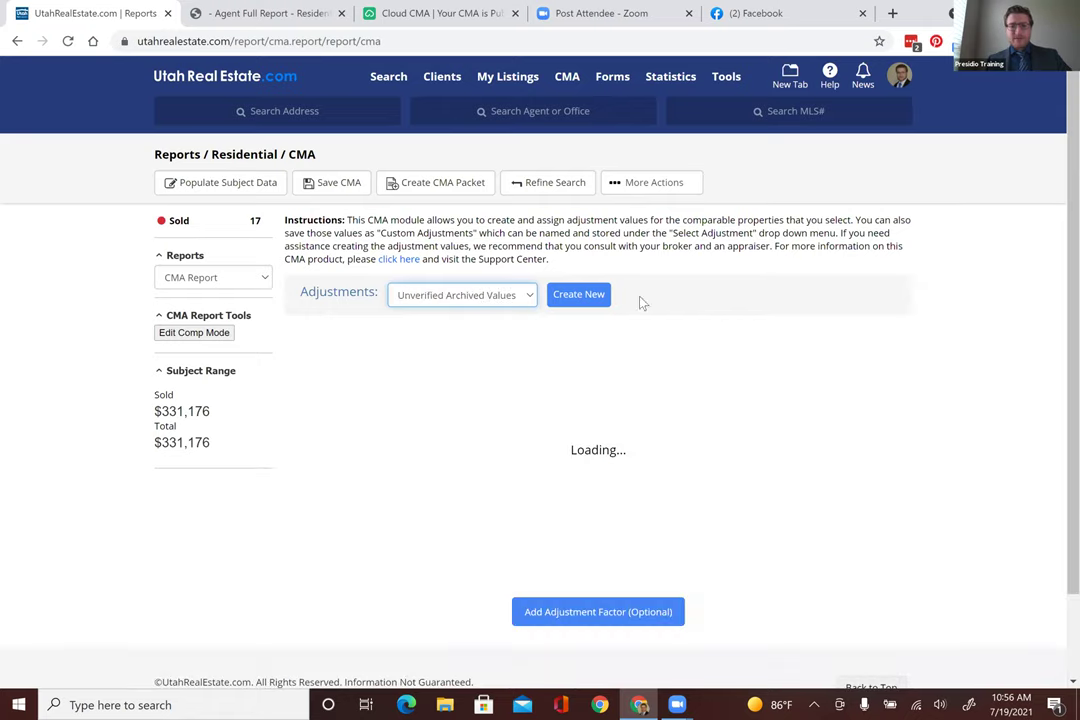
{"action": "left_click", "coordinate": [575, 296]}
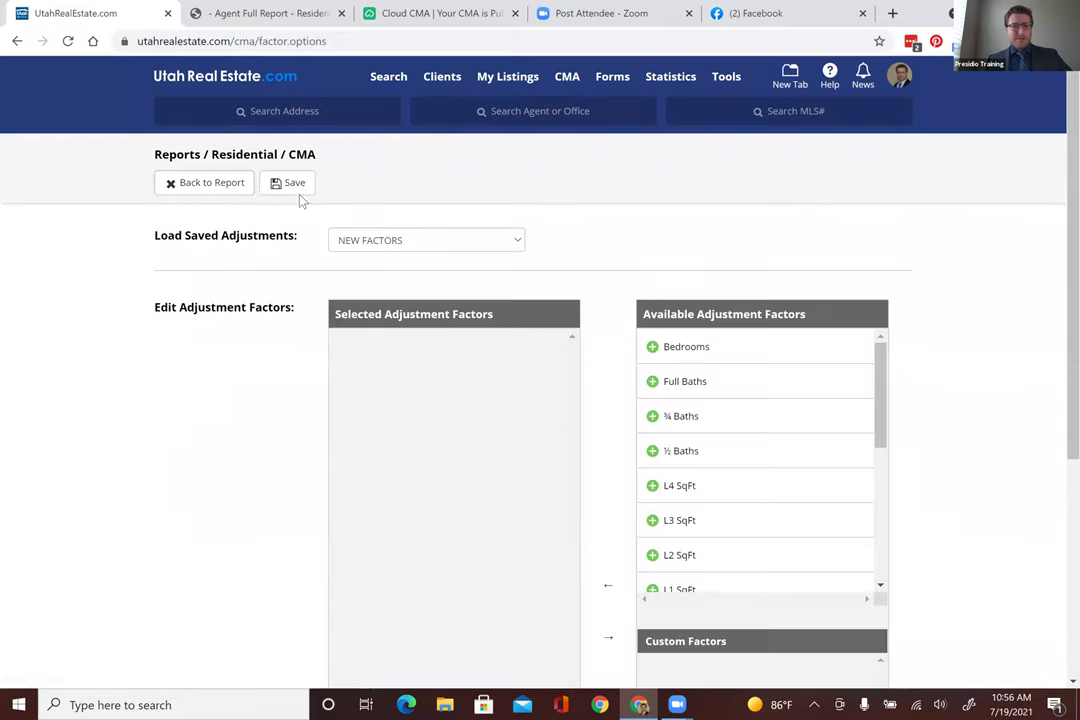
{"action": "left_click", "coordinate": [173, 188]}
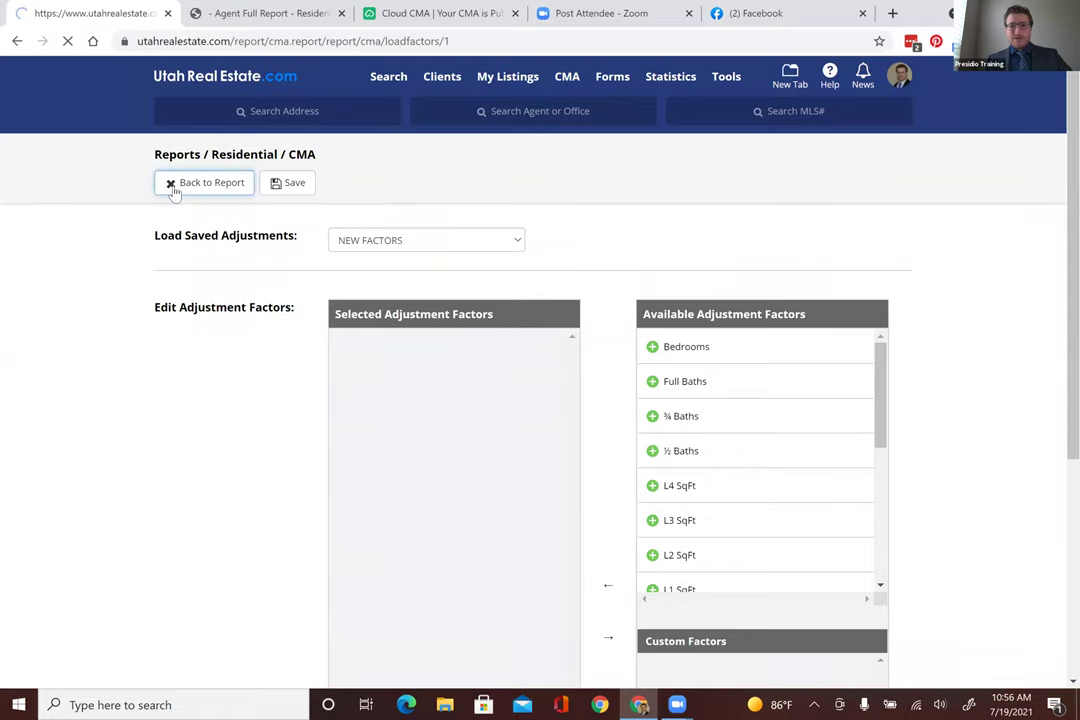
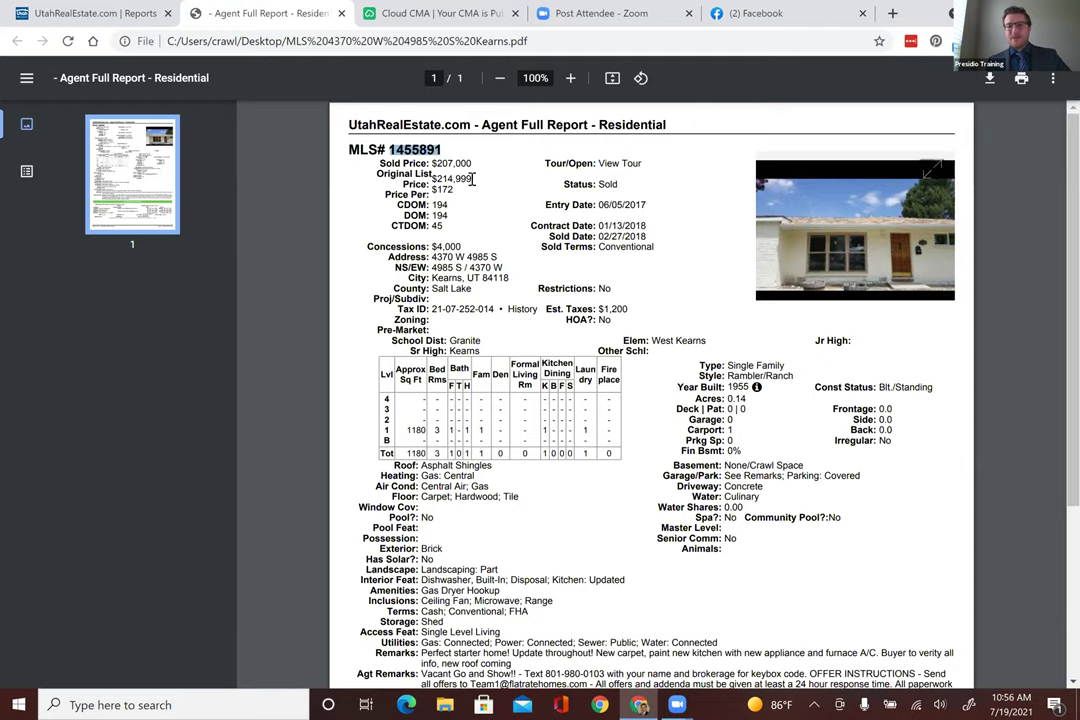
{"action": "left_click", "coordinate": [90, 14]}
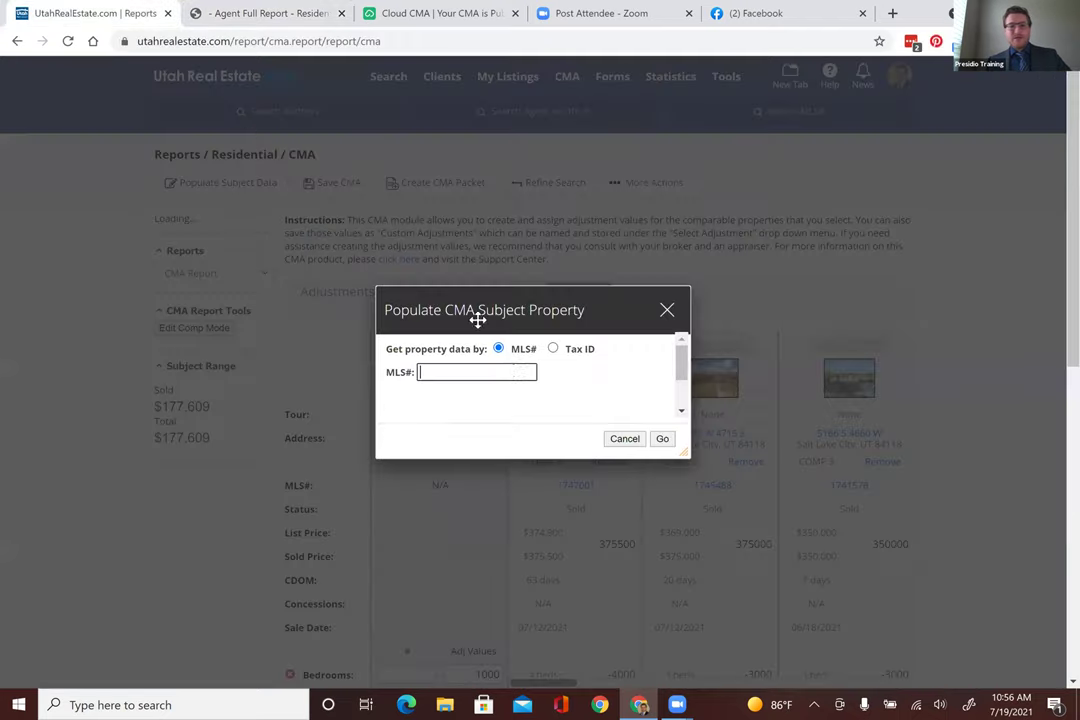
{"action": "left_click", "coordinate": [502, 374]}
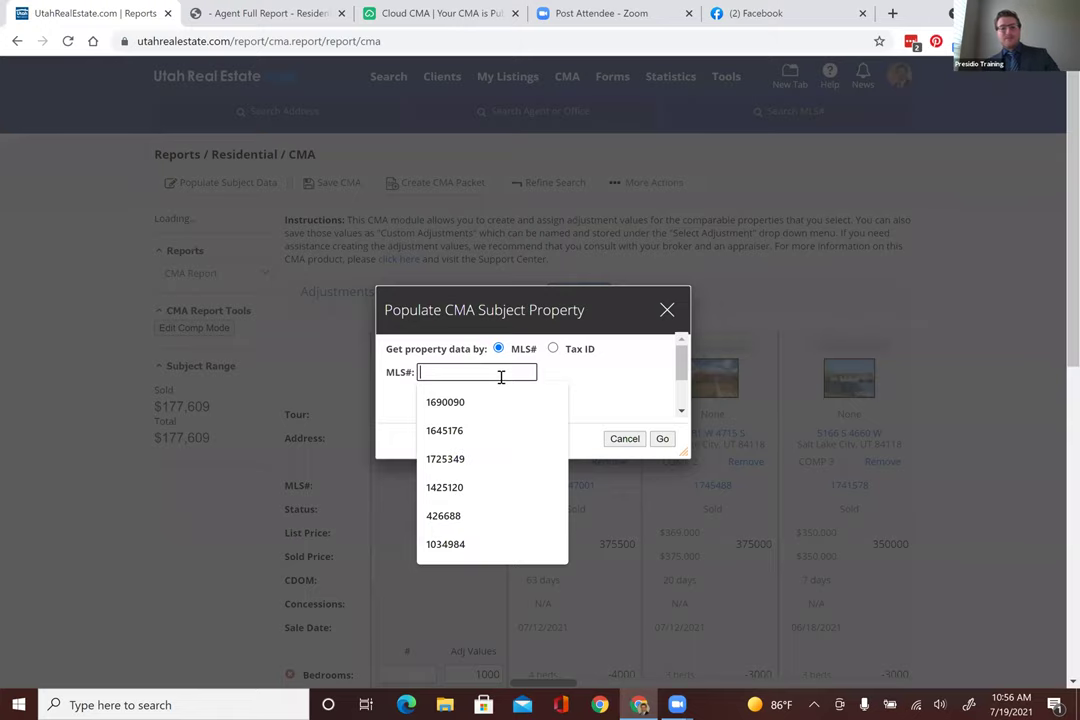
{"action": "type", "text": "1455891"}
{"action": "left_click", "coordinate": [660, 439]}
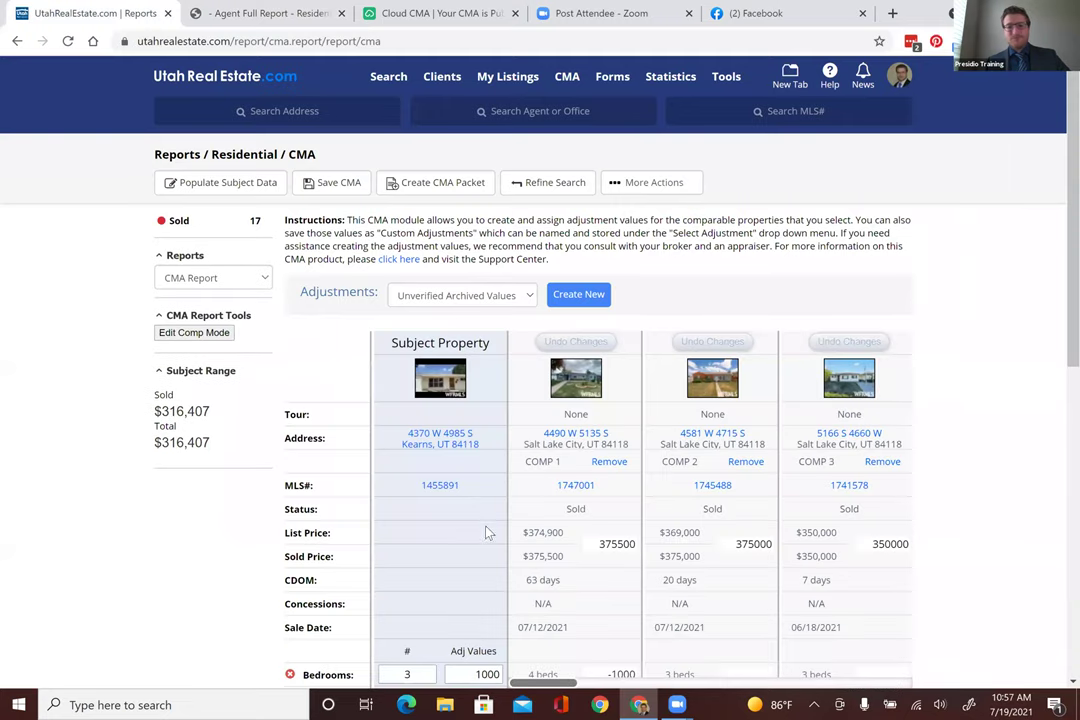
{"action": "scroll", "coordinate": [450, 530], "scroll_direction": "down", "scroll_amount": 1}
{"action": "scroll", "coordinate": [450, 530], "scroll_direction": "down", "scroll_amount": 2}
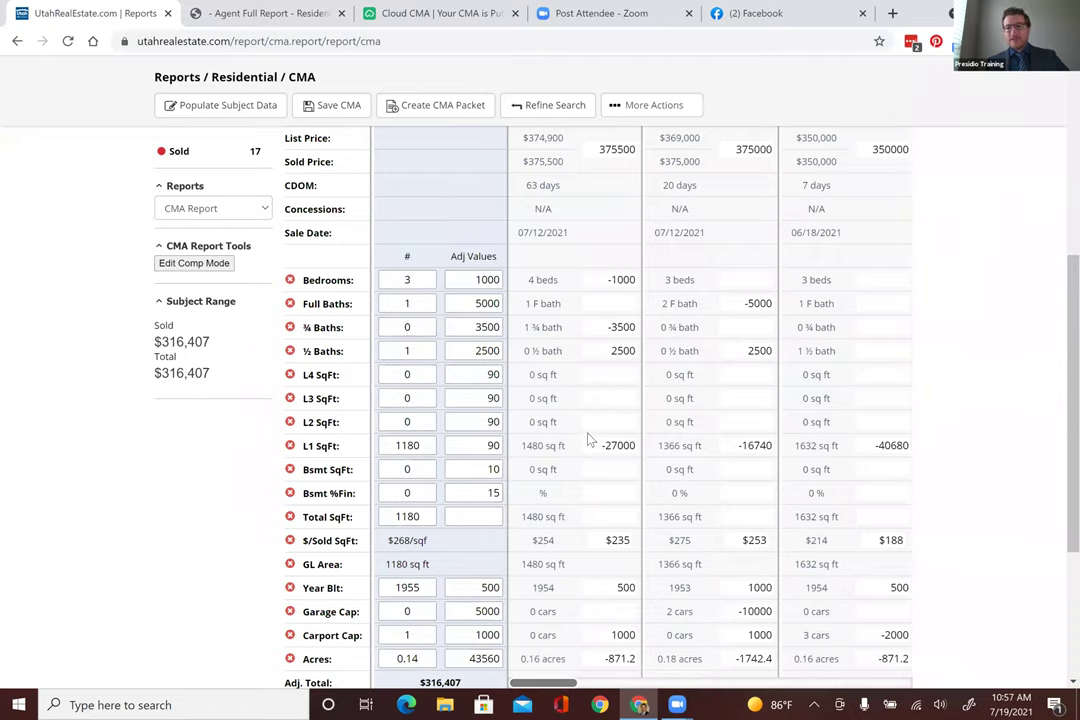
{"action": "scroll", "coordinate": [590, 438], "scroll_direction": "down", "scroll_amount": 3}
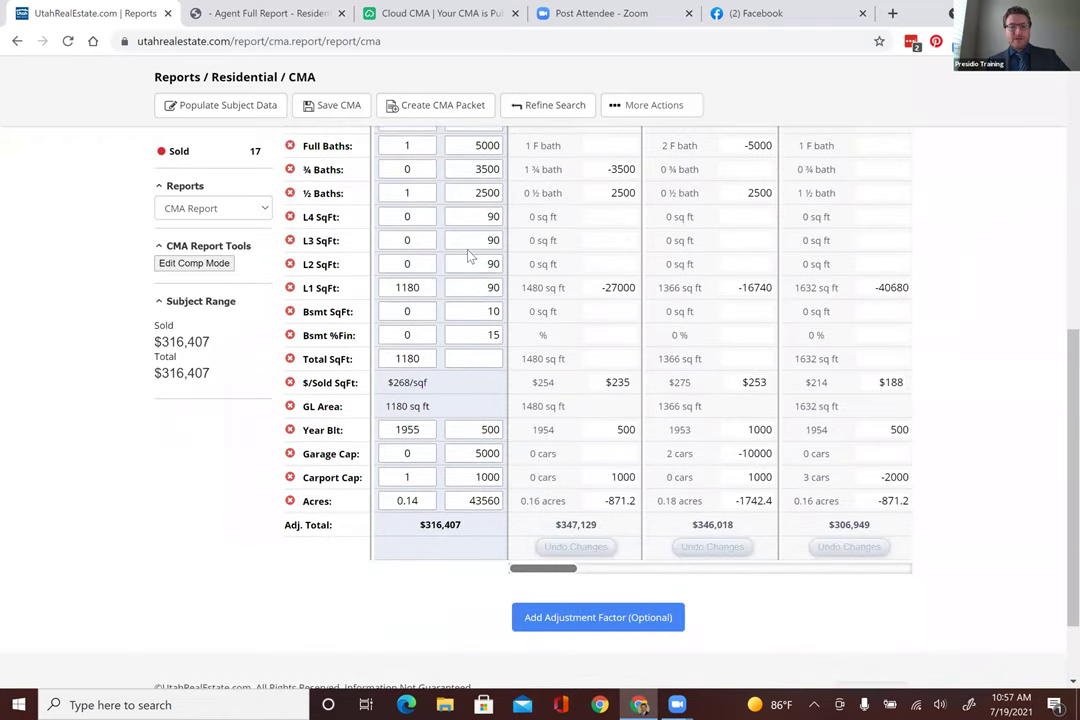
{"action": "scroll", "coordinate": [440, 467], "scroll_direction": "up", "scroll_amount": 1}
{"action": "scroll", "coordinate": [430, 420], "scroll_direction": "up", "scroll_amount": 3}
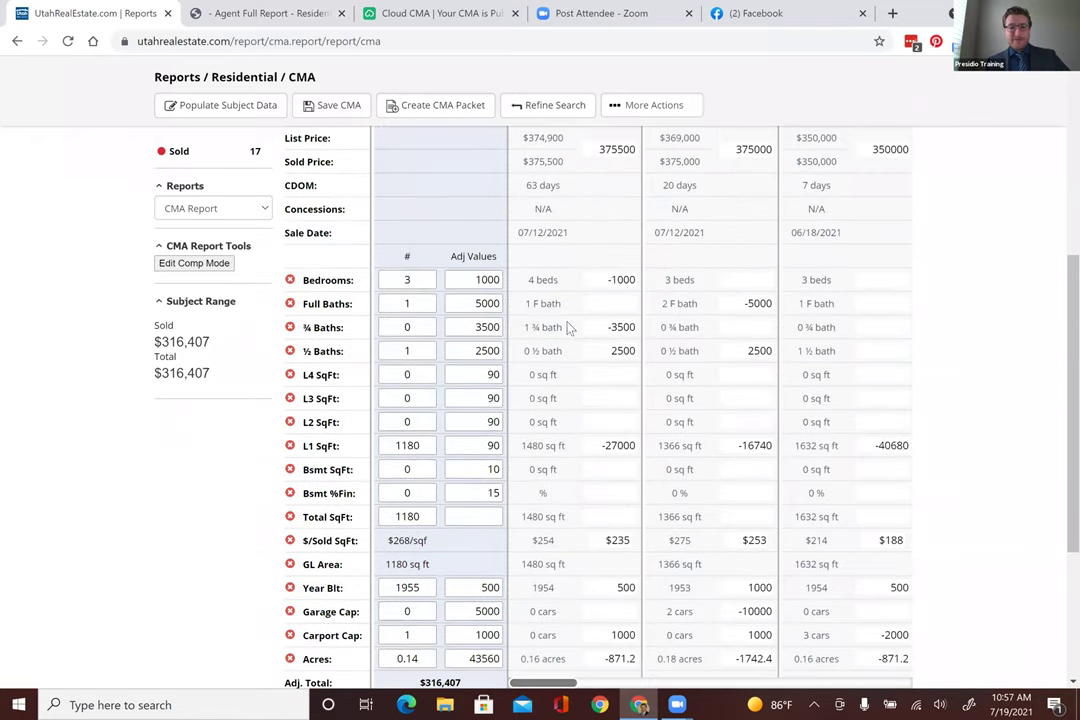
{"action": "scroll", "coordinate": [613, 290], "scroll_direction": "down", "scroll_amount": 3}
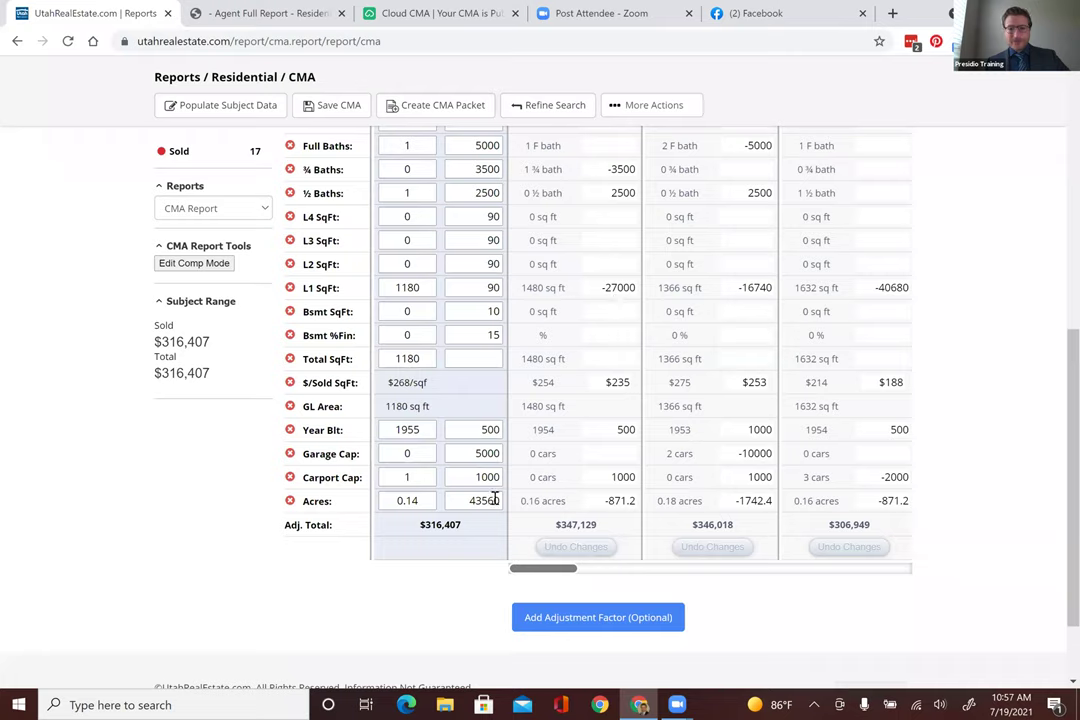
{"action": "double_click", "coordinate": [415, 526]}
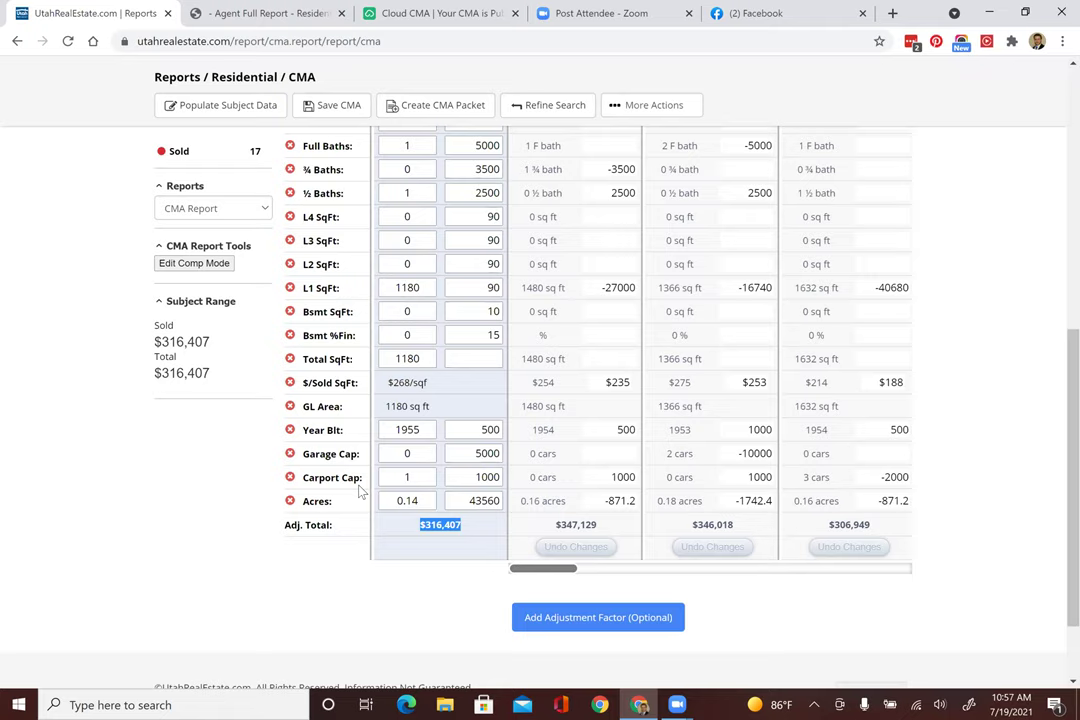
{"action": "scroll", "coordinate": [447, 318], "scroll_direction": "up", "scroll_amount": 3}
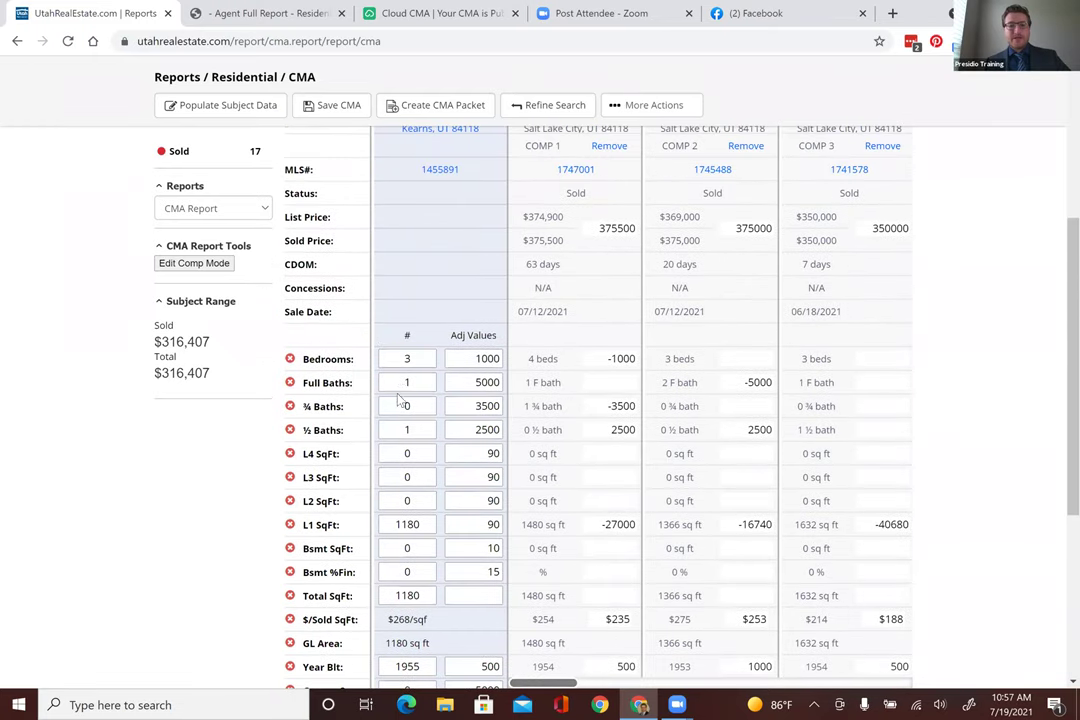
Step: Change the subject's full baths to 2 to see the adjusted totals, then restore it to 1
{"action": "left_click", "coordinate": [410, 384]}
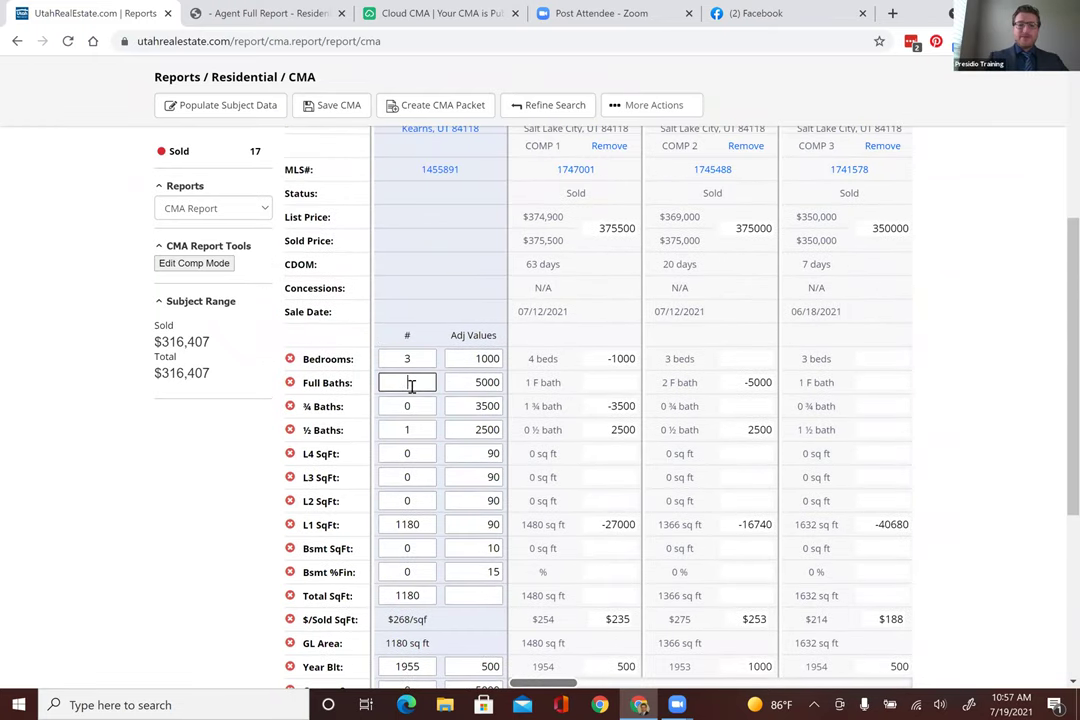
{"action": "type", "text": "2"}
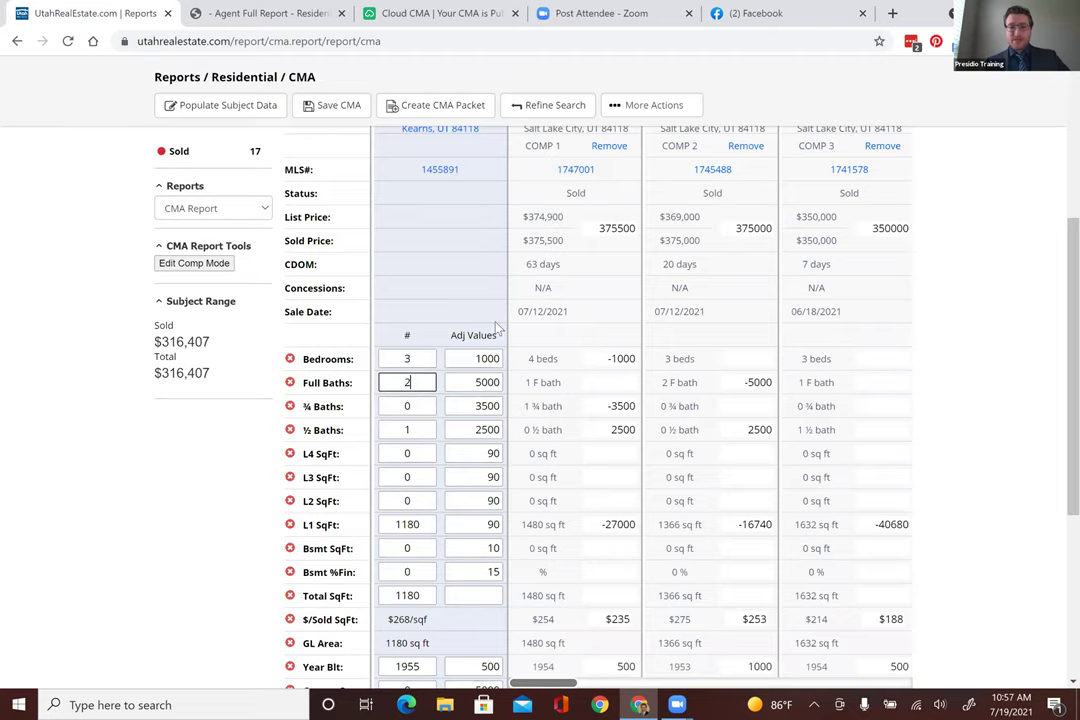
{"action": "scroll", "coordinate": [535, 478], "scroll_direction": "down", "scroll_amount": 3}
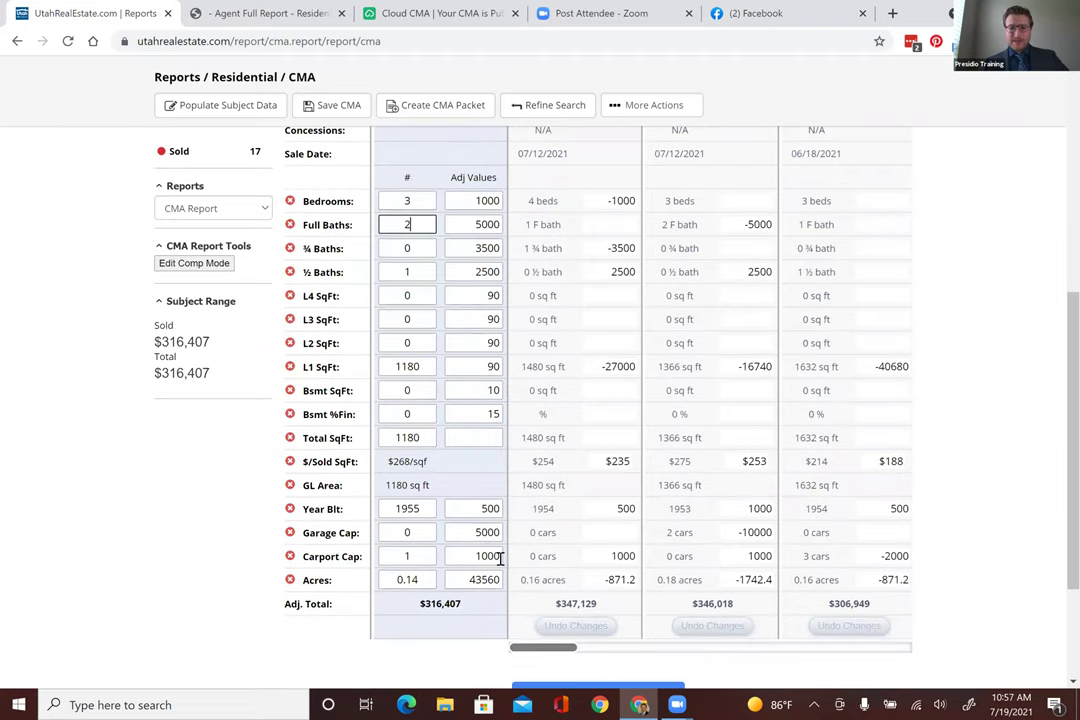
{"action": "left_click", "coordinate": [500, 558]}
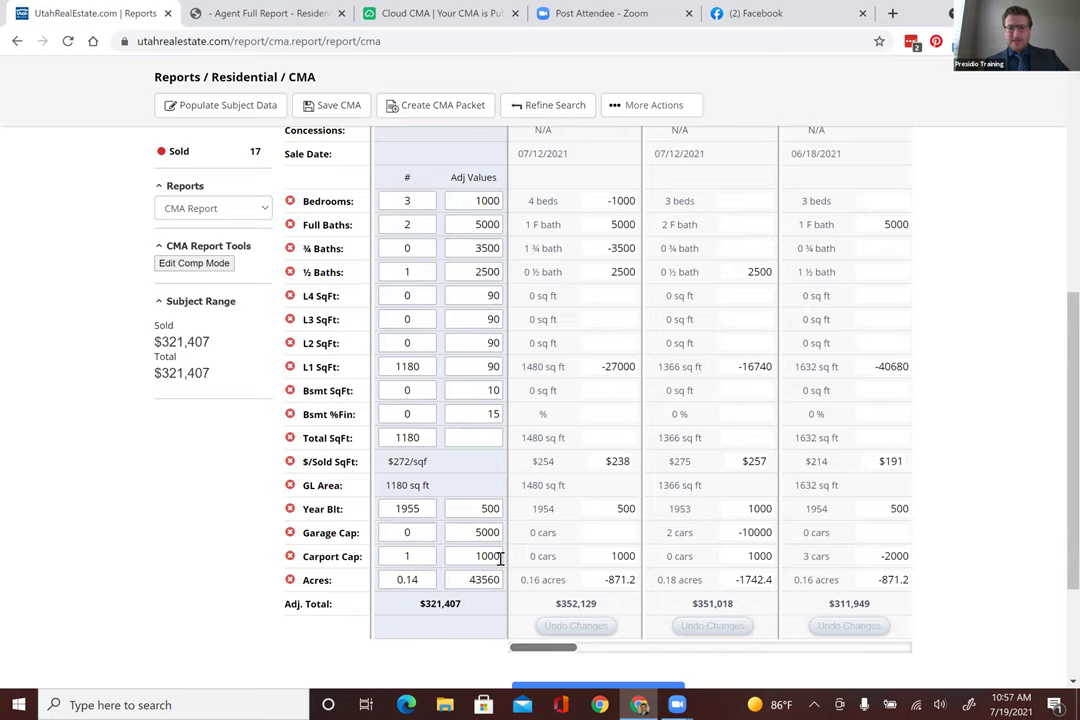
{"action": "left_click", "coordinate": [417, 224]}
{"action": "key", "text": "BackSpace"}
{"action": "type", "text": "1"}
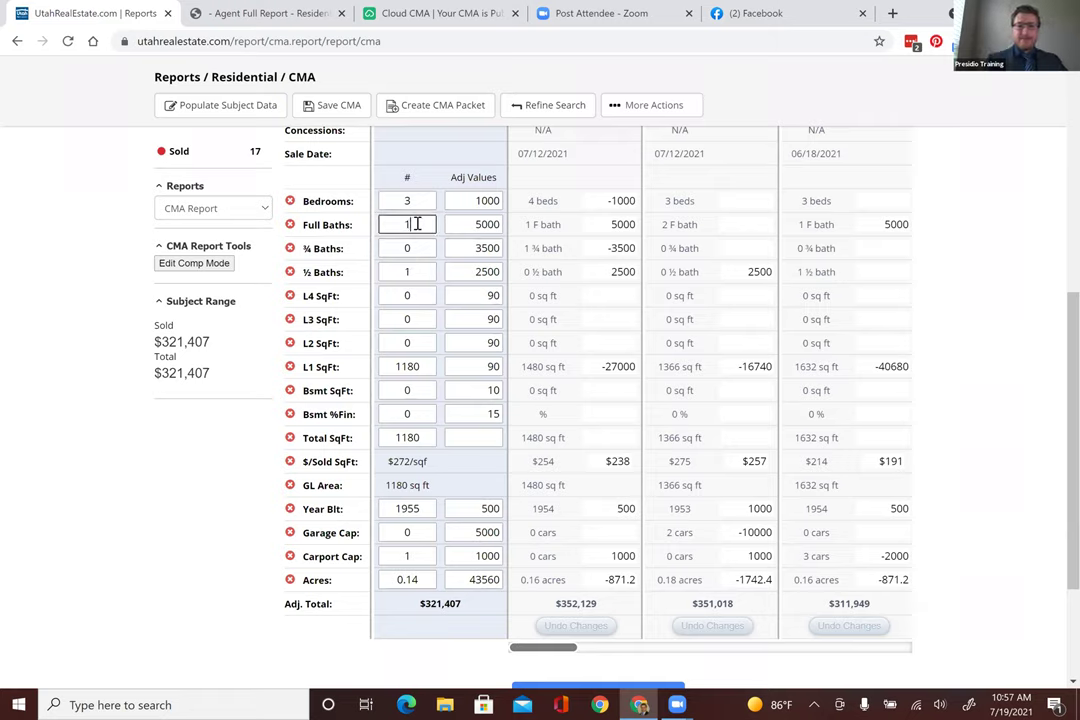
Step: Change the subject's half baths to 2 to see the adjusted totals, then set it back to 1
{"action": "left_click", "coordinate": [425, 270]}
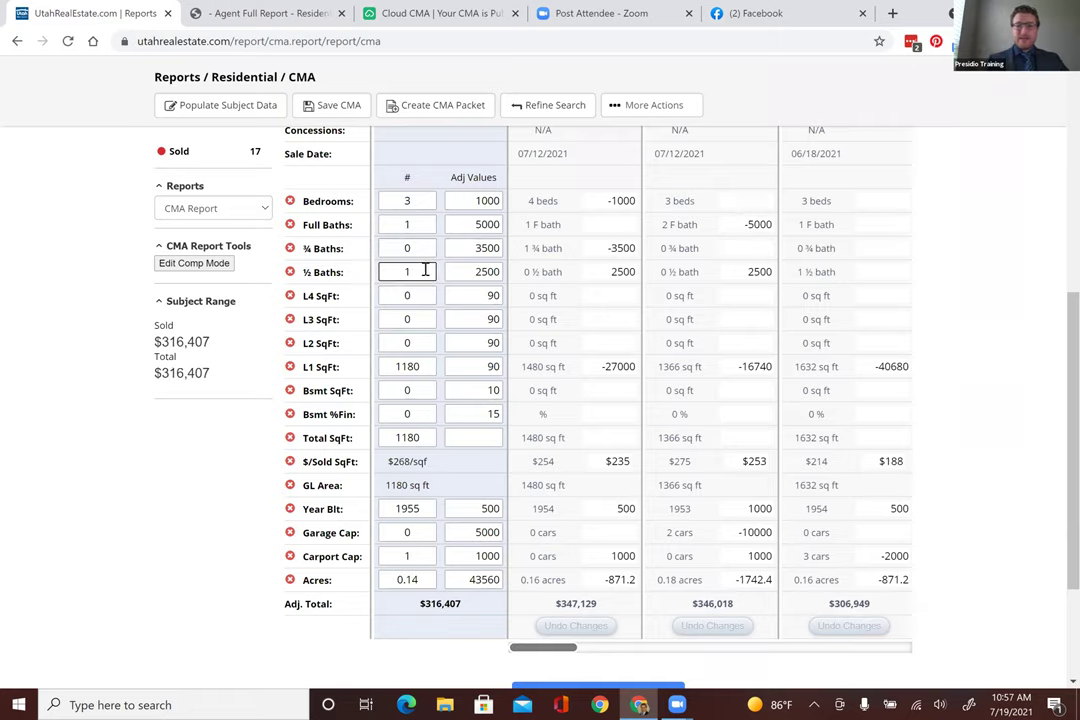
{"action": "key", "text": "BackSpace"}
{"action": "type", "text": "2"}
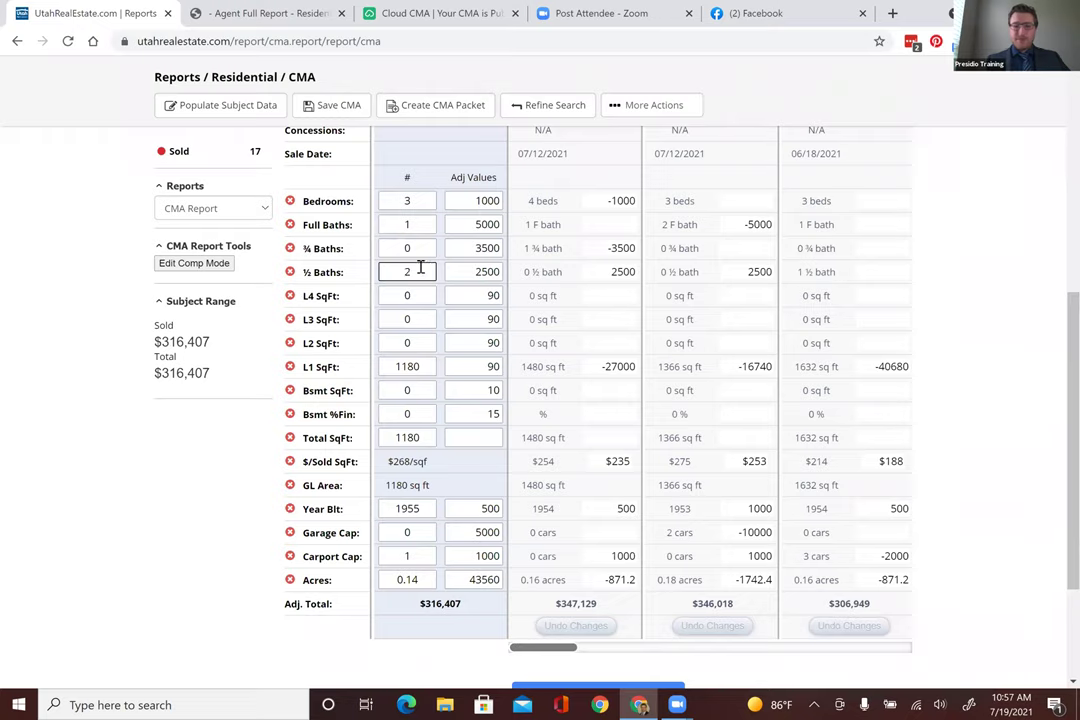
{"action": "left_click", "coordinate": [391, 652]}
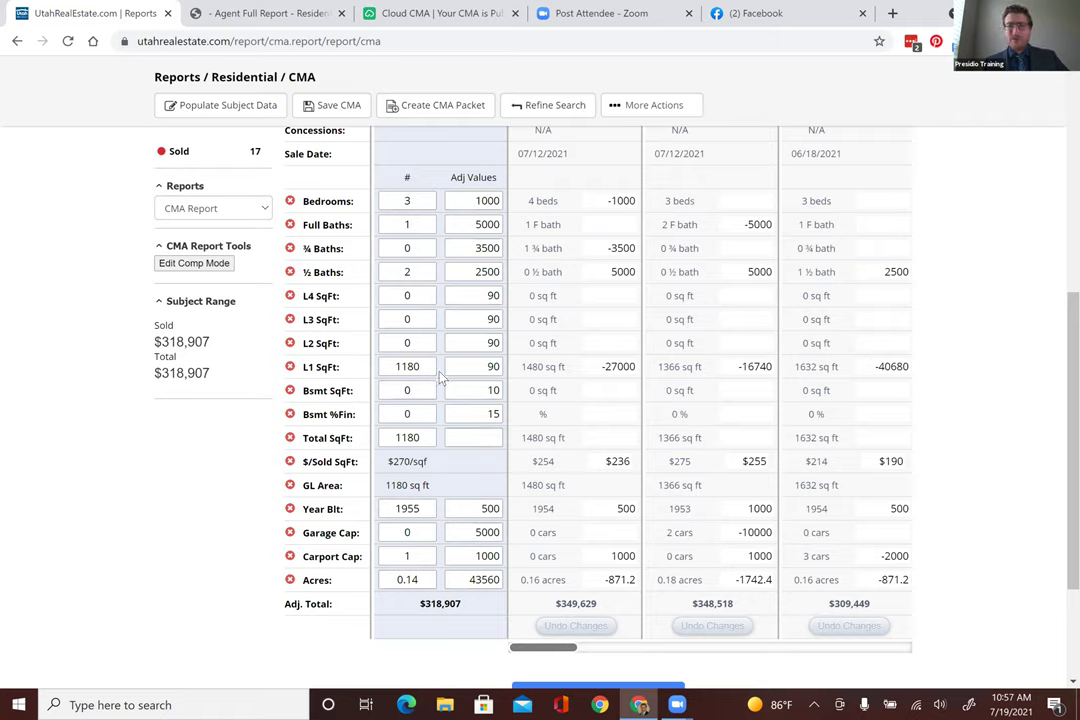
{"action": "left_click", "coordinate": [418, 273]}
{"action": "key", "text": "BackSpace"}
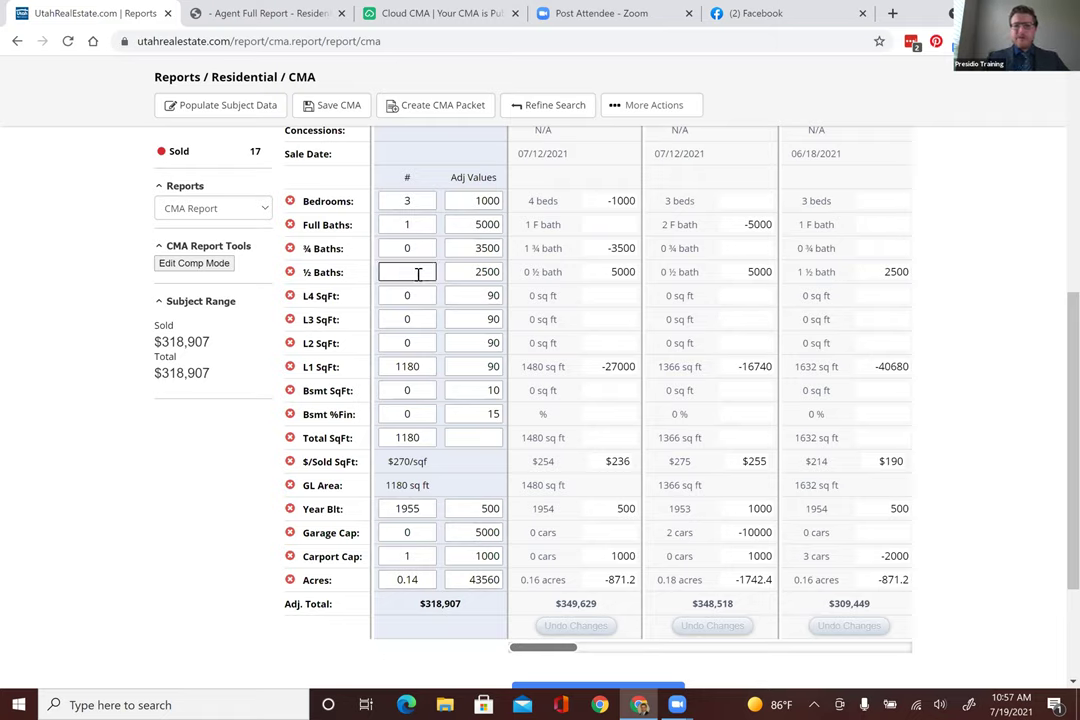
{"action": "type", "text": "1"}
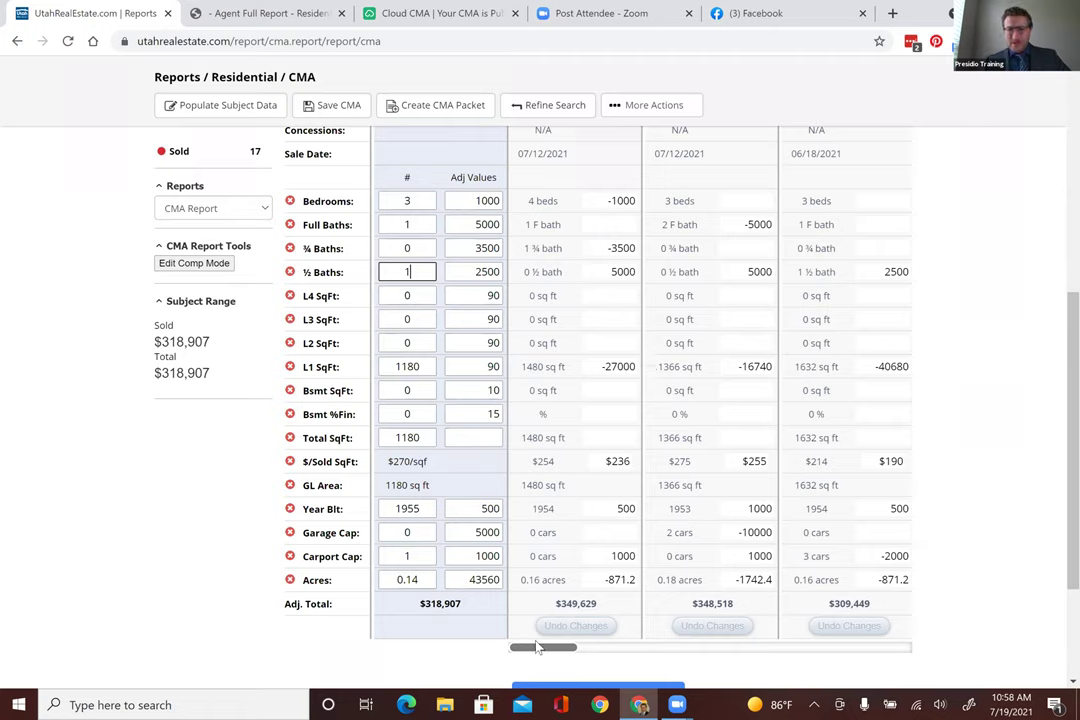
{"action": "left_click_drag", "start_coordinate": [537, 652], "coordinate": [507, 653]}
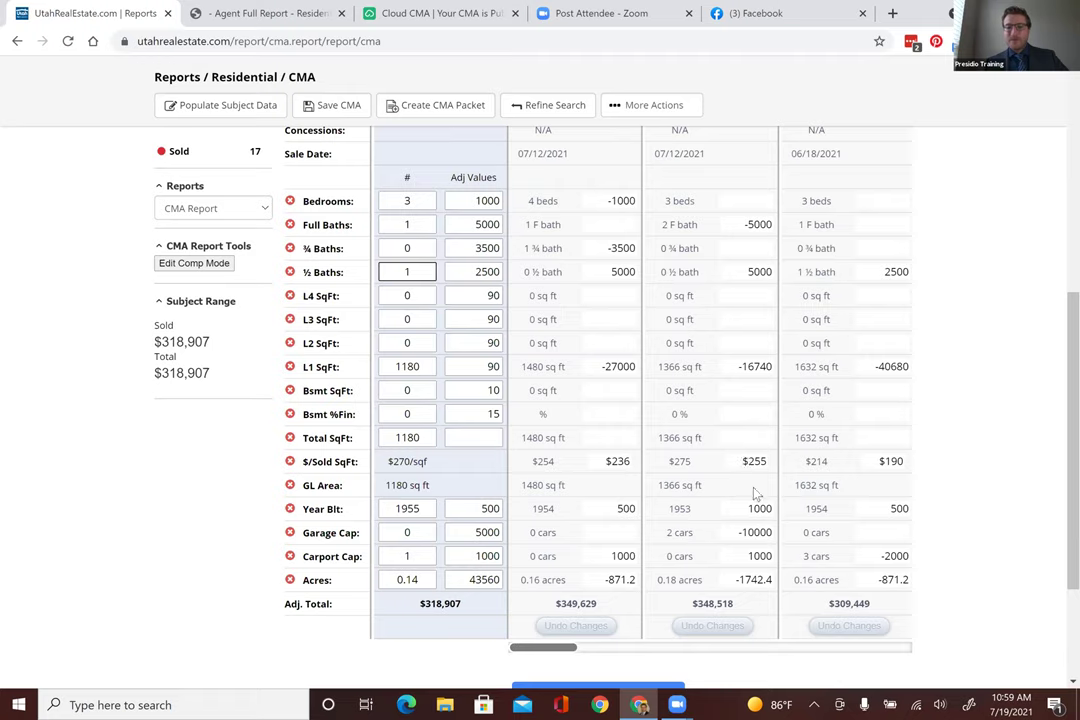
{"action": "left_click_drag", "start_coordinate": [555, 656], "coordinate": [513, 647]}
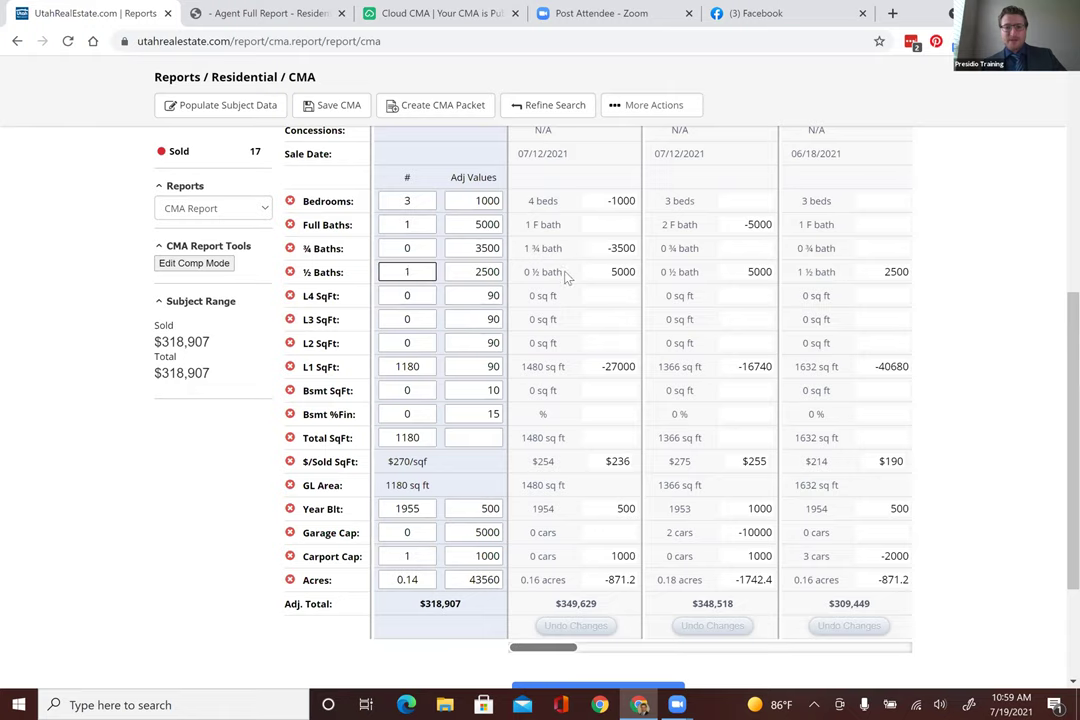
{"action": "scroll", "coordinate": [560, 416], "scroll_direction": "down", "scroll_amount": 1}
{"action": "scroll", "coordinate": [563, 421], "scroll_direction": "down", "scroll_amount": 3}
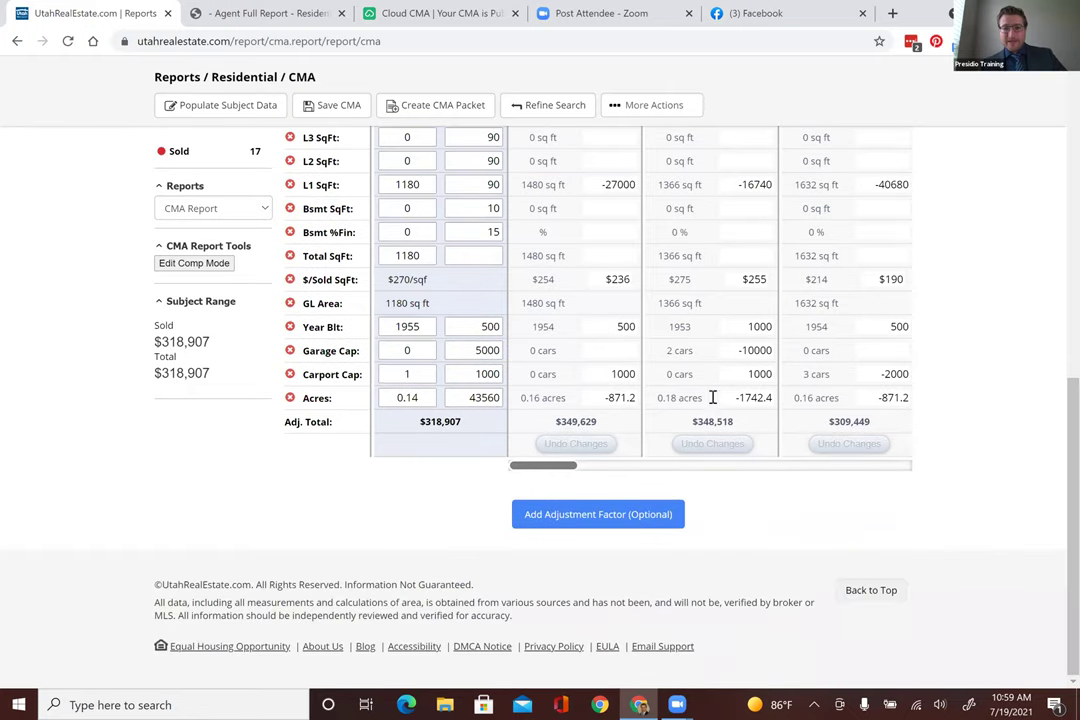
{"action": "scroll", "coordinate": [640, 472], "scroll_direction": "right", "scroll_amount": 3}
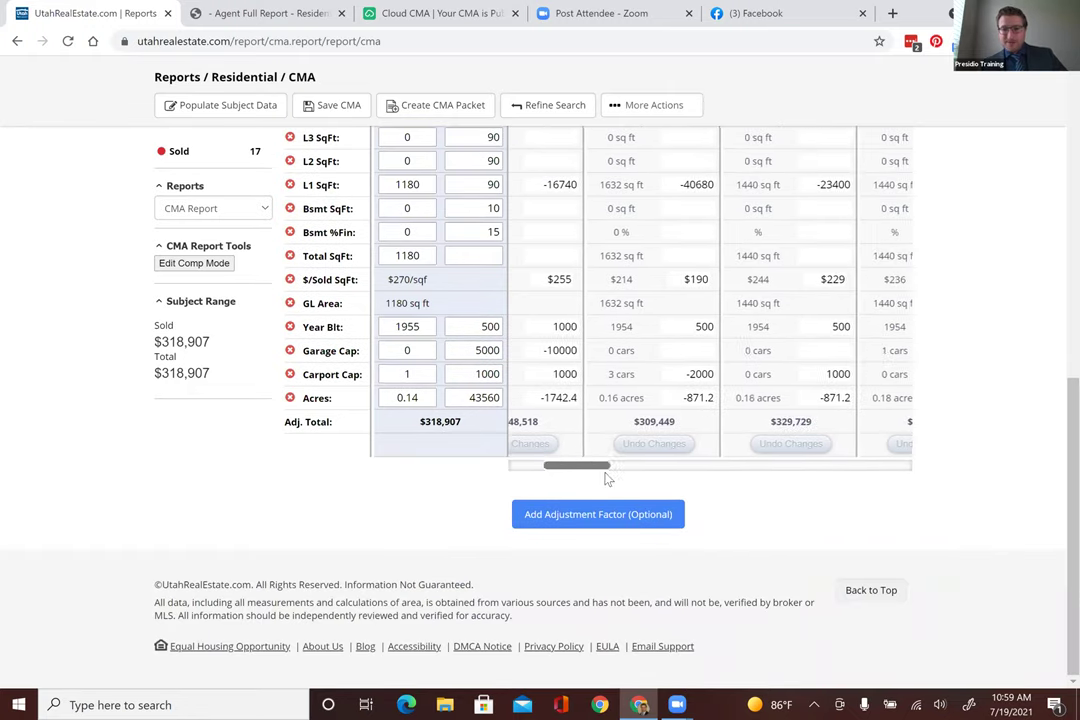
{"action": "scroll", "coordinate": [613, 478], "scroll_direction": "right", "scroll_amount": 4}
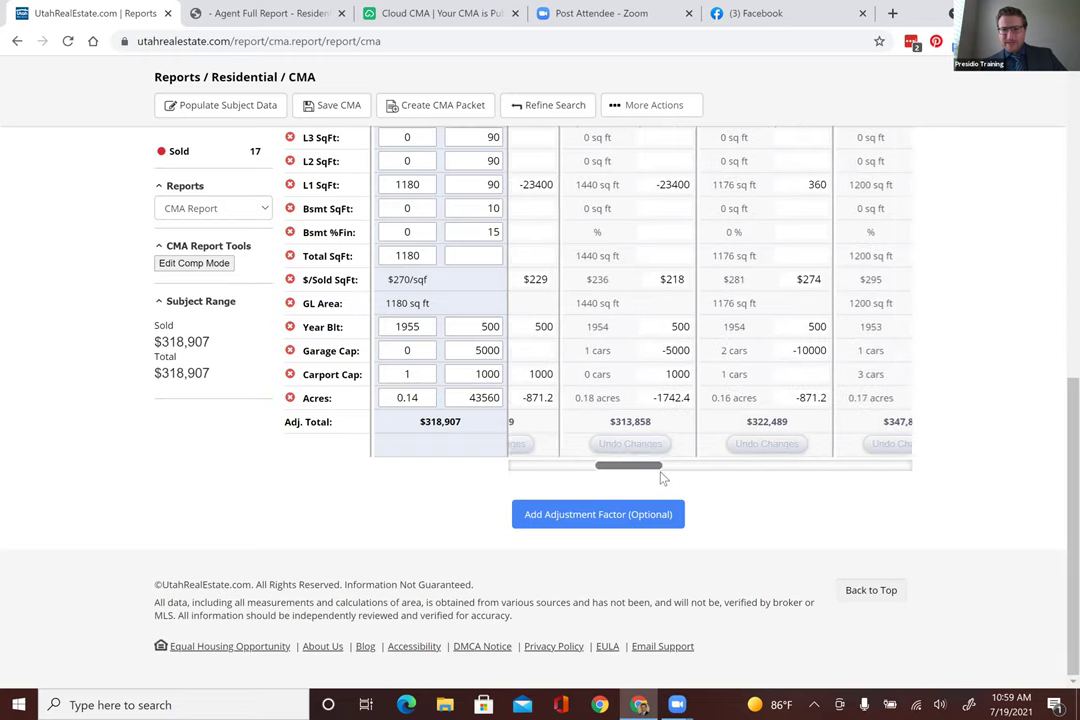
{"action": "left_click_drag", "start_coordinate": [675, 477], "coordinate": [465, 448]}
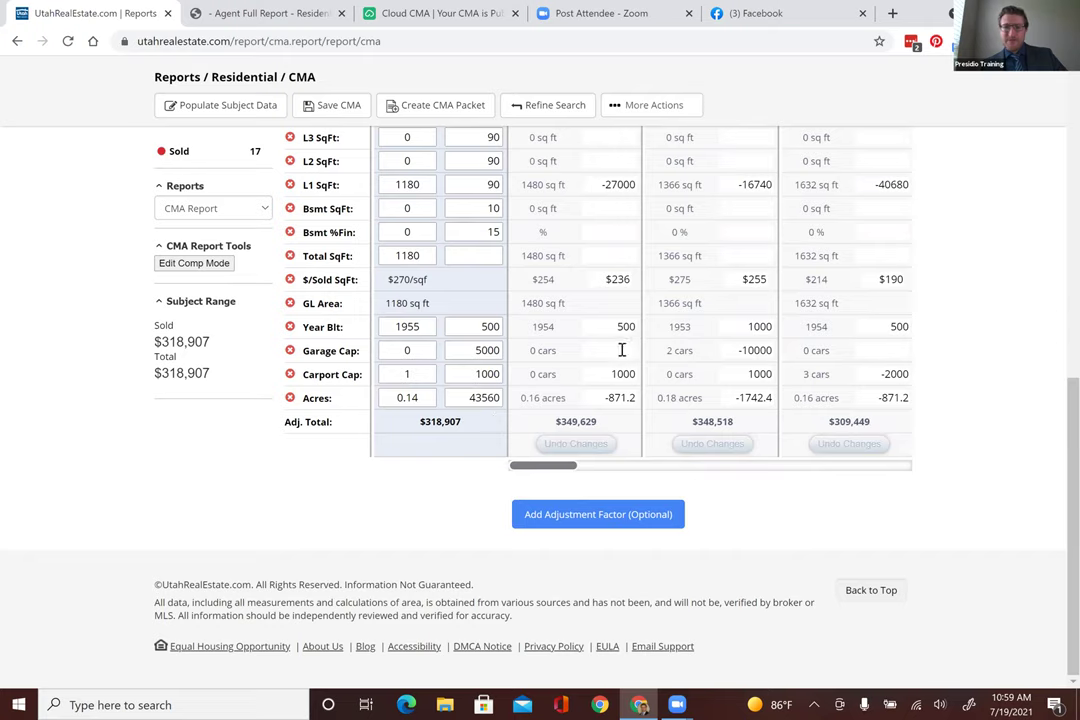
{"action": "scroll", "coordinate": [582, 325], "scroll_direction": "up", "scroll_amount": 3}
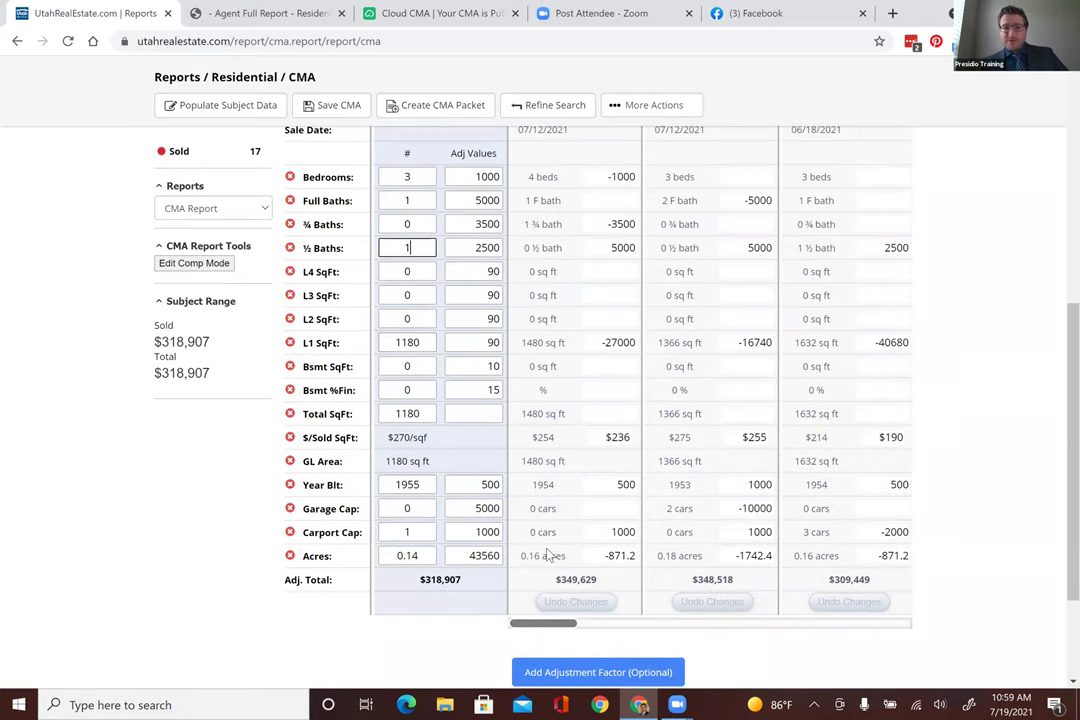
{"action": "scroll", "coordinate": [573, 558], "scroll_direction": "down", "scroll_amount": 1}
{"action": "scroll", "coordinate": [573, 558], "scroll_direction": "down", "scroll_amount": 1}
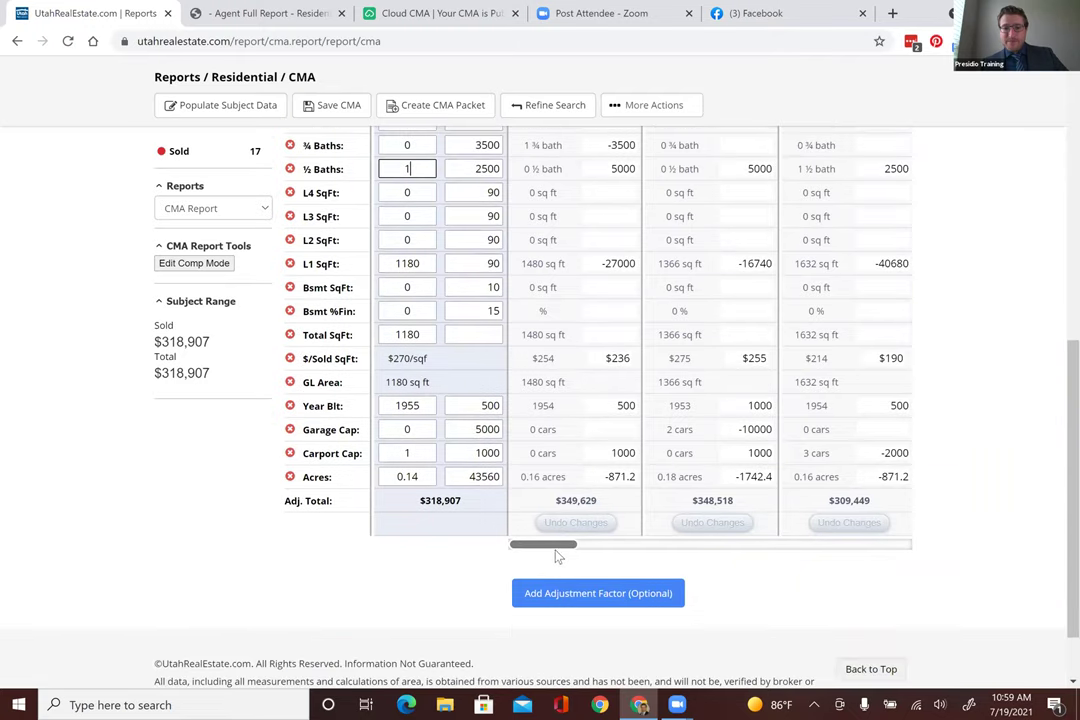
{"action": "scroll", "coordinate": [580, 558], "scroll_direction": "right", "scroll_amount": 1}
{"action": "scroll", "coordinate": [585, 560], "scroll_direction": "right", "scroll_amount": 5}
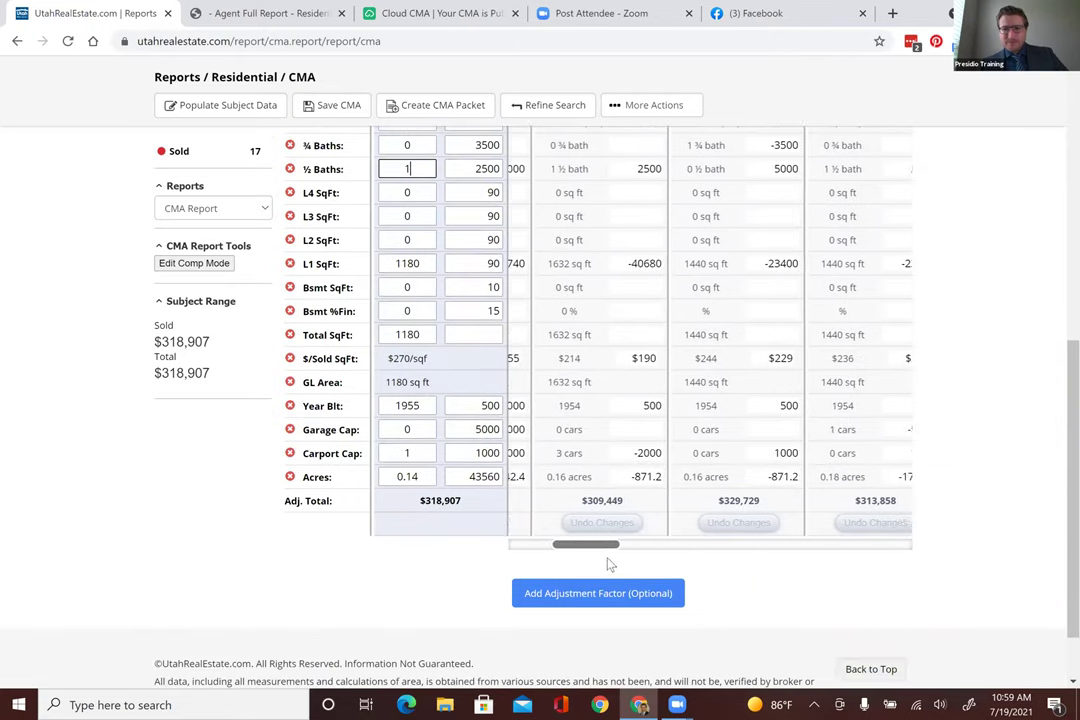
{"action": "scroll", "coordinate": [677, 562], "scroll_direction": "right", "scroll_amount": 5}
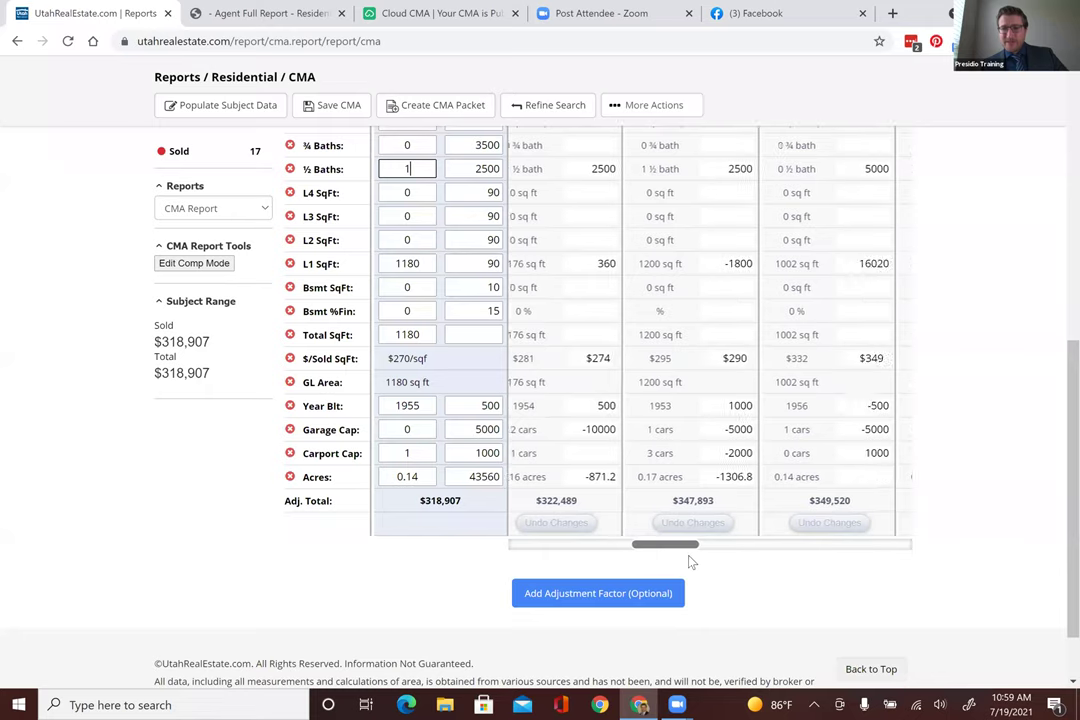
{"action": "scroll", "coordinate": [750, 560], "scroll_direction": "right", "scroll_amount": 5}
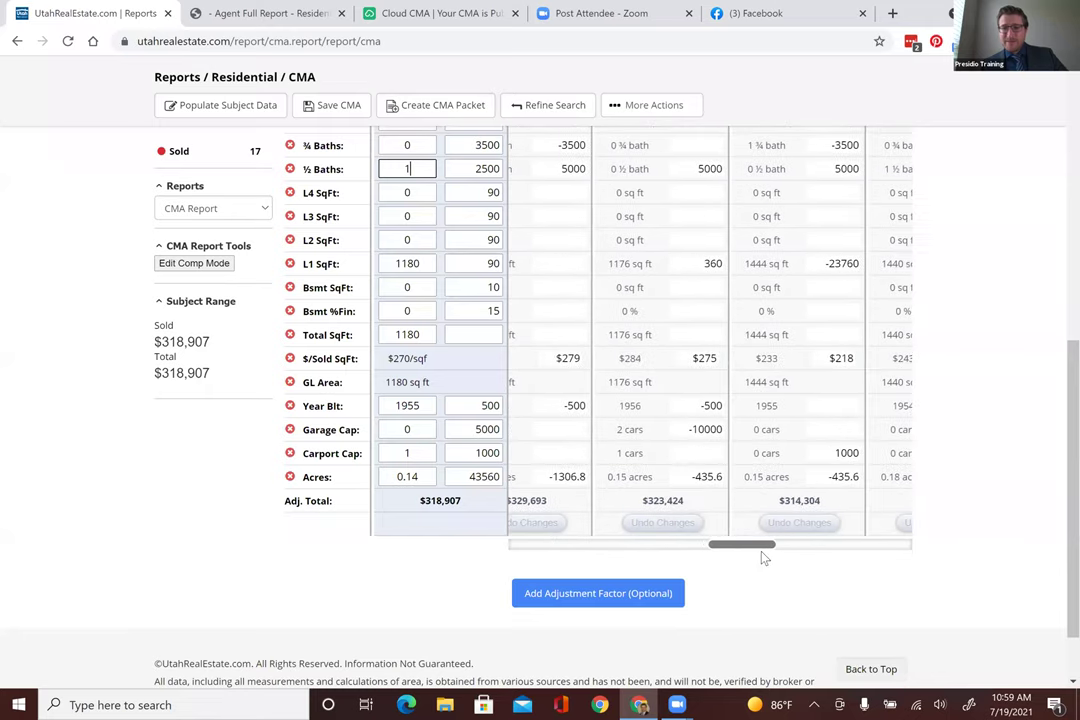
{"action": "left_click_drag", "start_coordinate": [810, 550], "coordinate": [515, 547]}
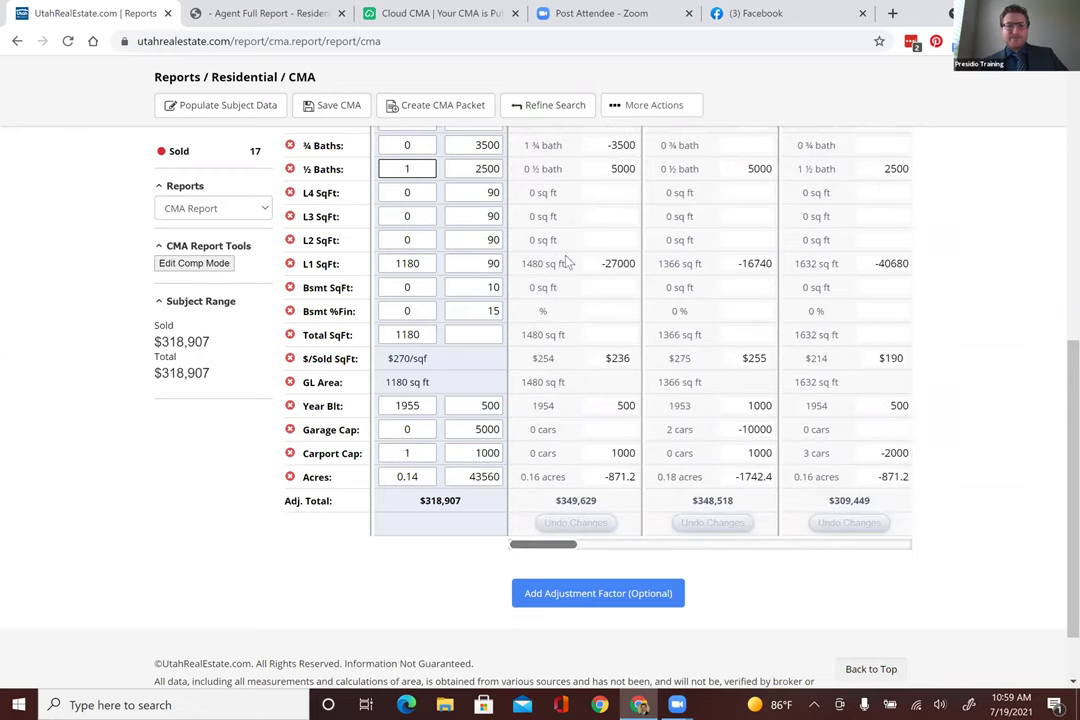
{"action": "scroll", "coordinate": [600, 290], "scroll_direction": "up", "scroll_amount": 3}
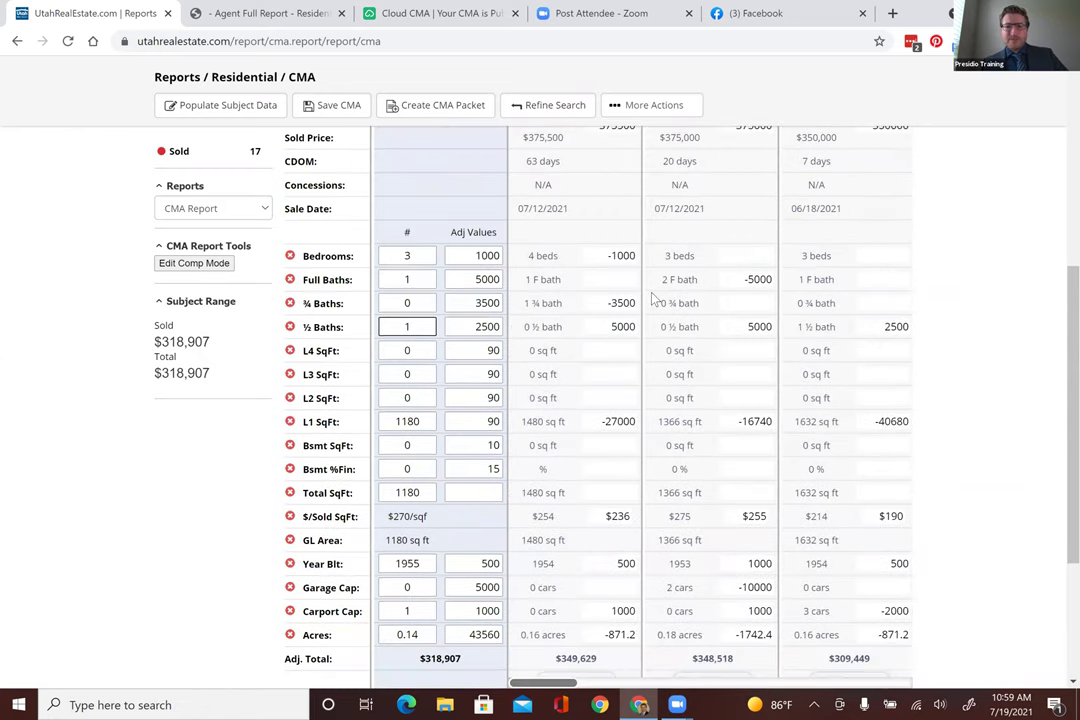
{"action": "scroll", "coordinate": [650, 300], "scroll_direction": "up", "scroll_amount": 1}
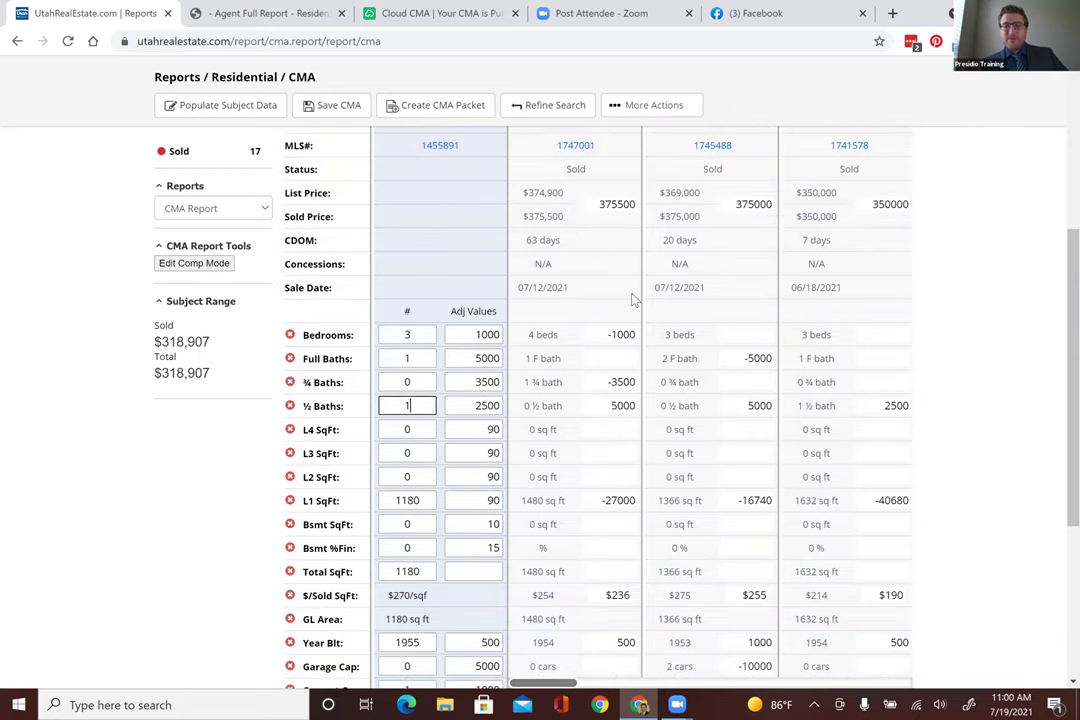
{"action": "scroll", "coordinate": [600, 303], "scroll_direction": "up", "scroll_amount": 1}
{"action": "scroll", "coordinate": [630, 270], "scroll_direction": "up", "scroll_amount": 3}
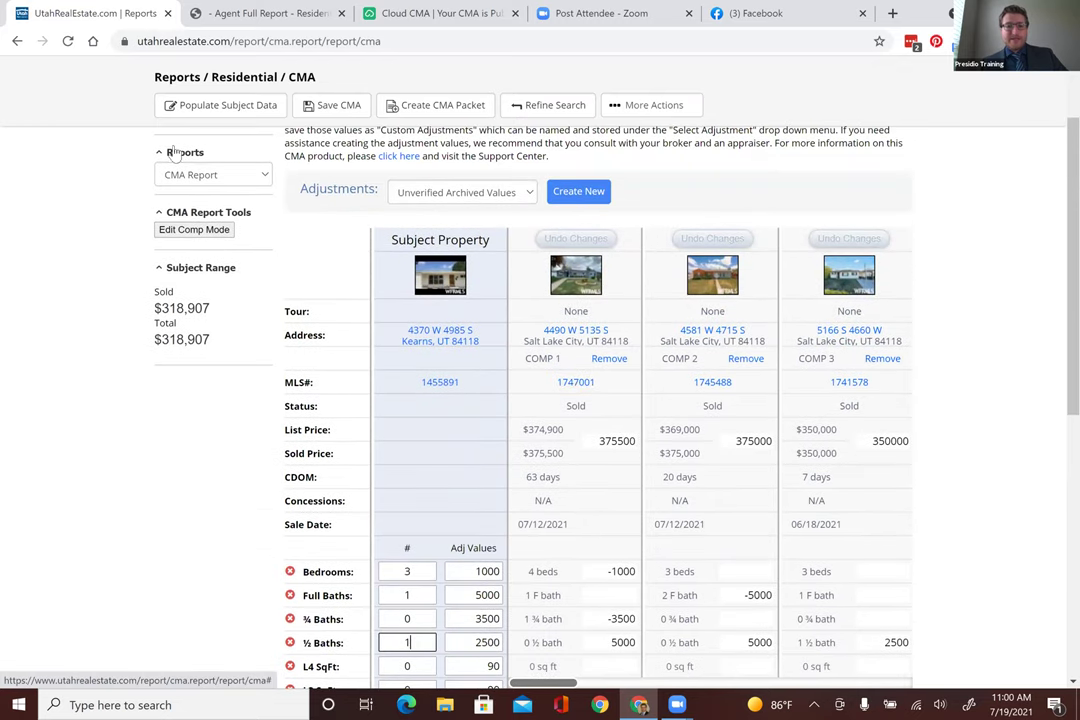
{"action": "scroll", "coordinate": [217, 222], "scroll_direction": "up", "scroll_amount": 2}
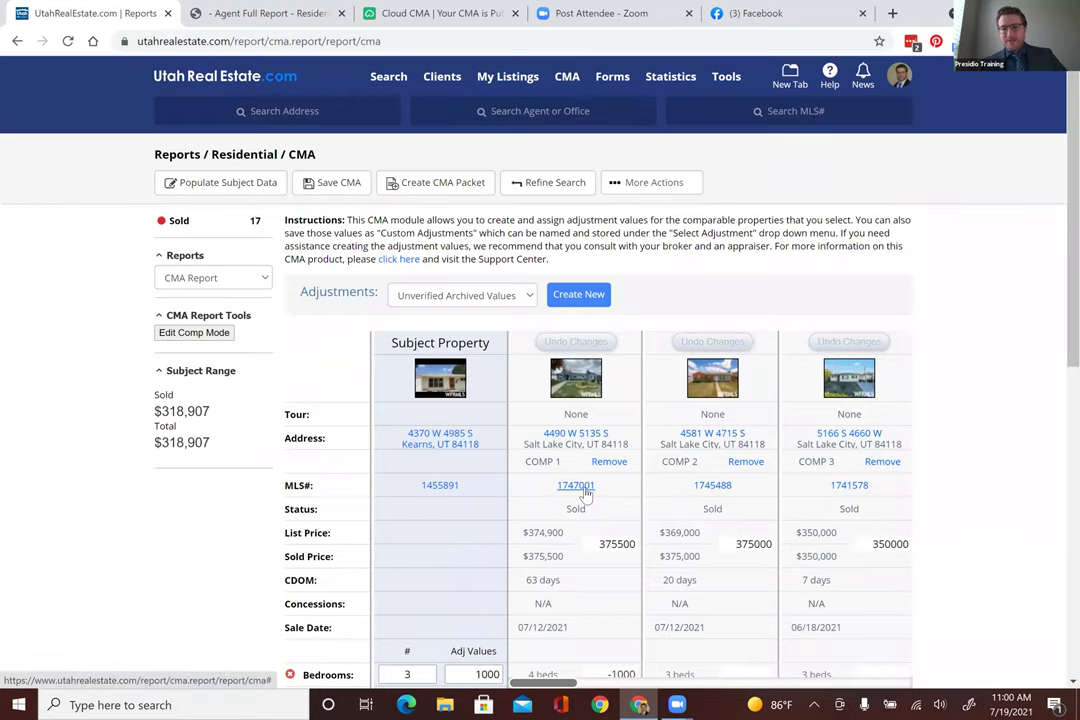
{"action": "left_click", "coordinate": [578, 487]}
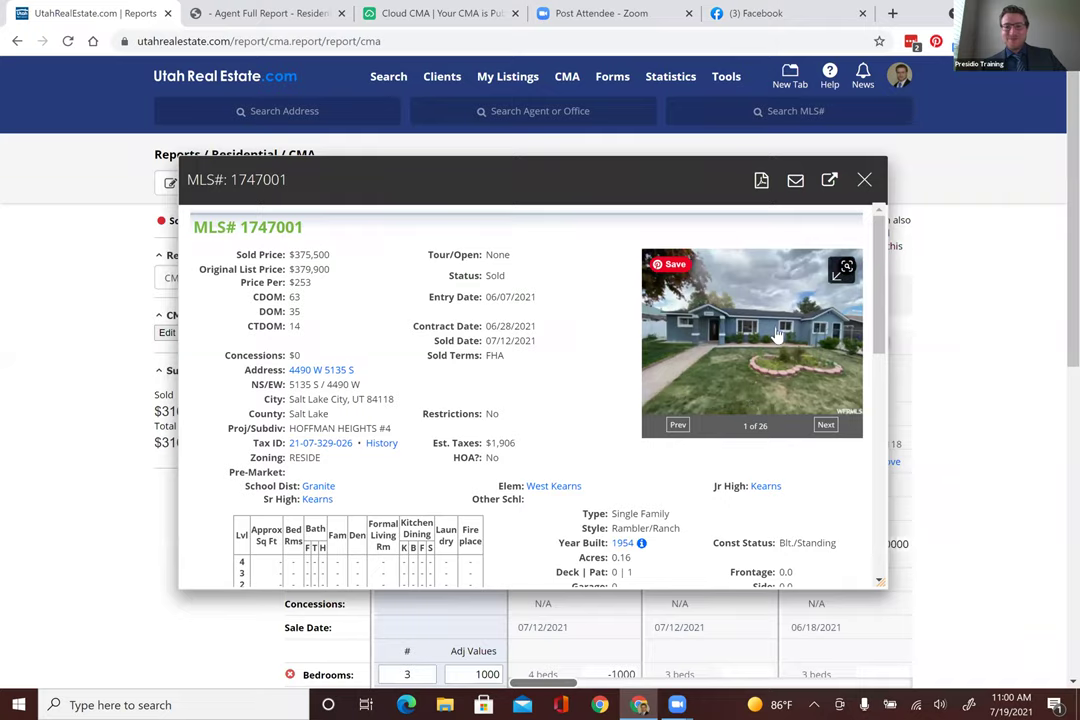
{"action": "left_click", "coordinate": [779, 337]}
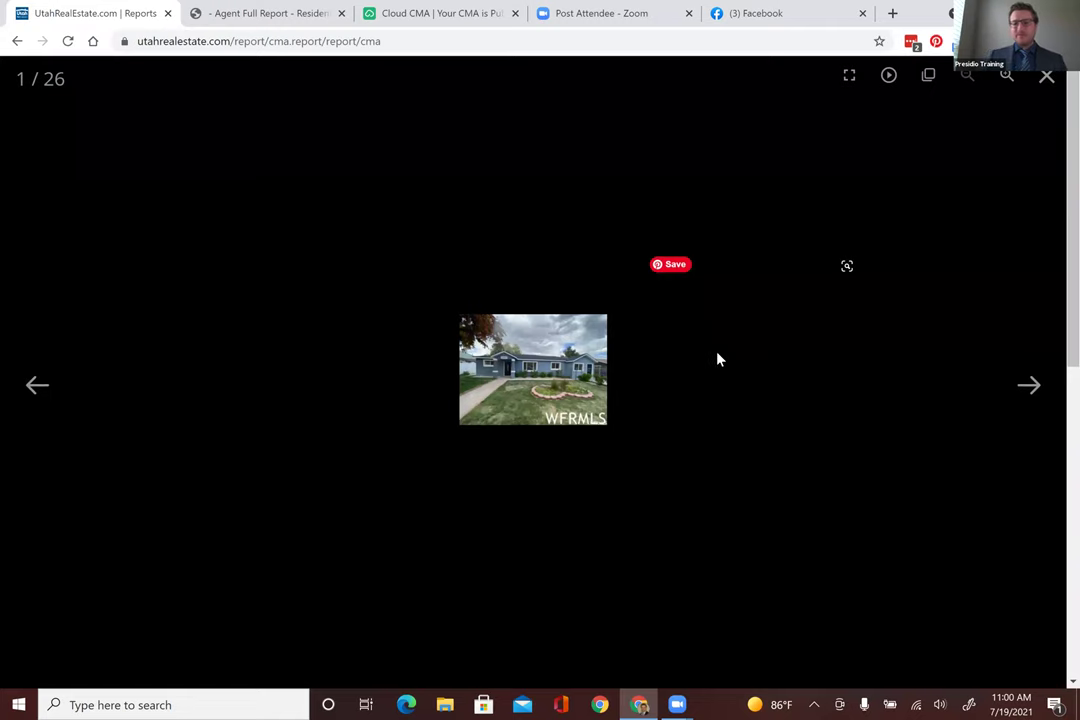
{"action": "key", "text": "Right"}
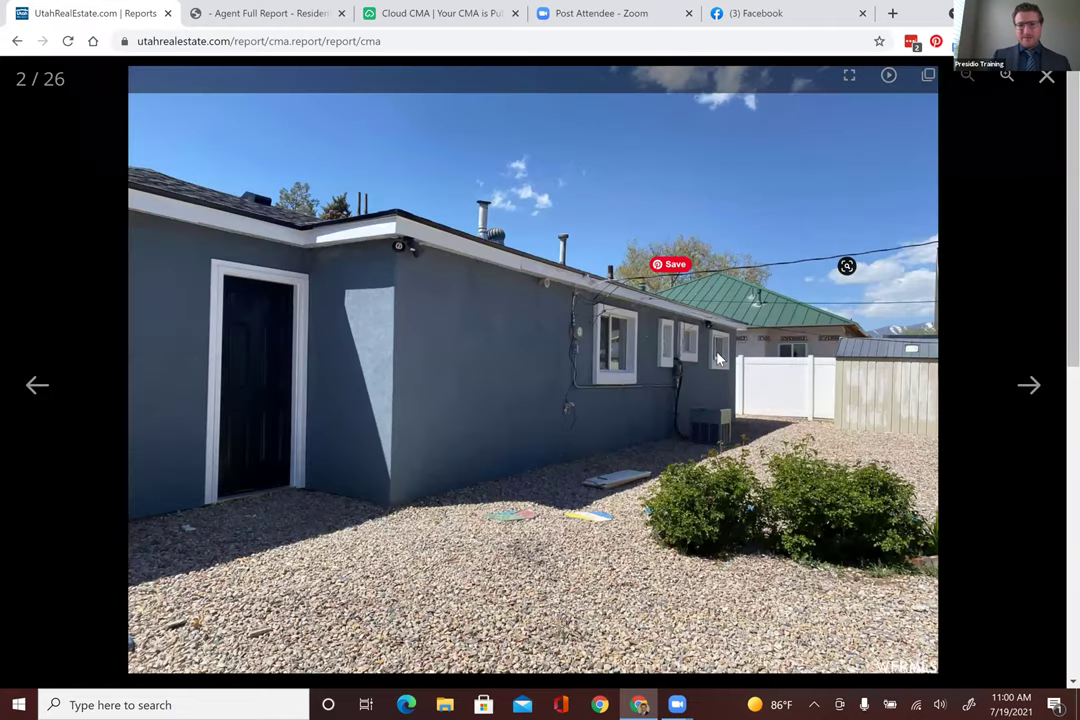
{"action": "key", "text": "Right"}
{"action": "key", "text": "Right"}
{"action": "key", "text": "Right"}
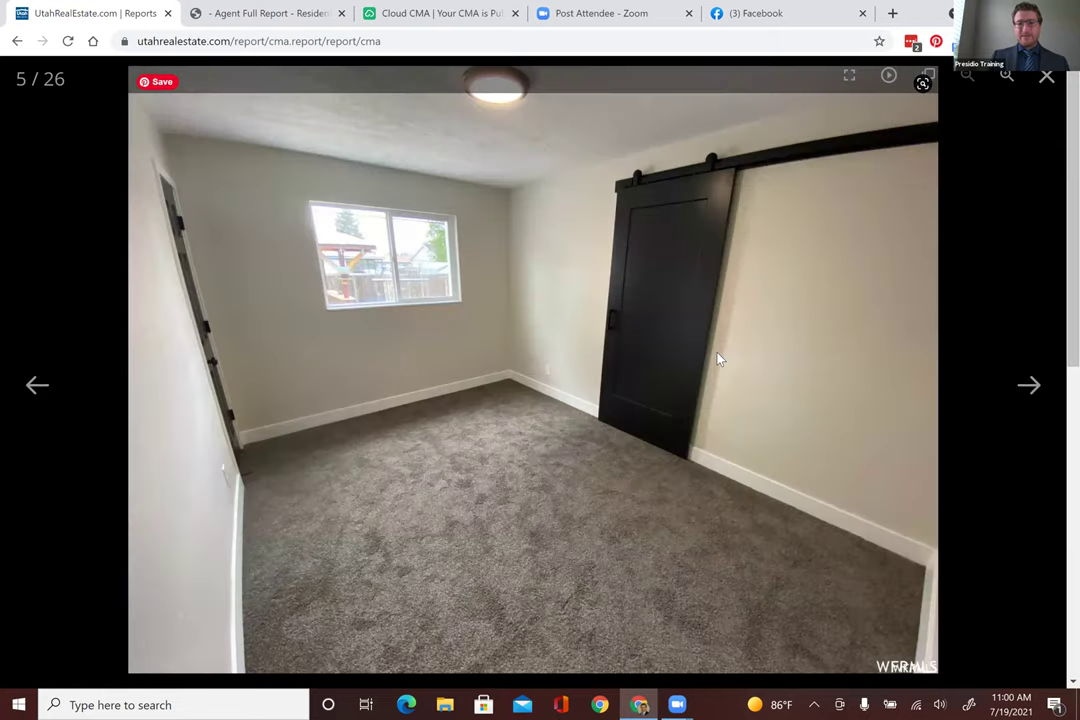
{"action": "key", "text": "Right"}
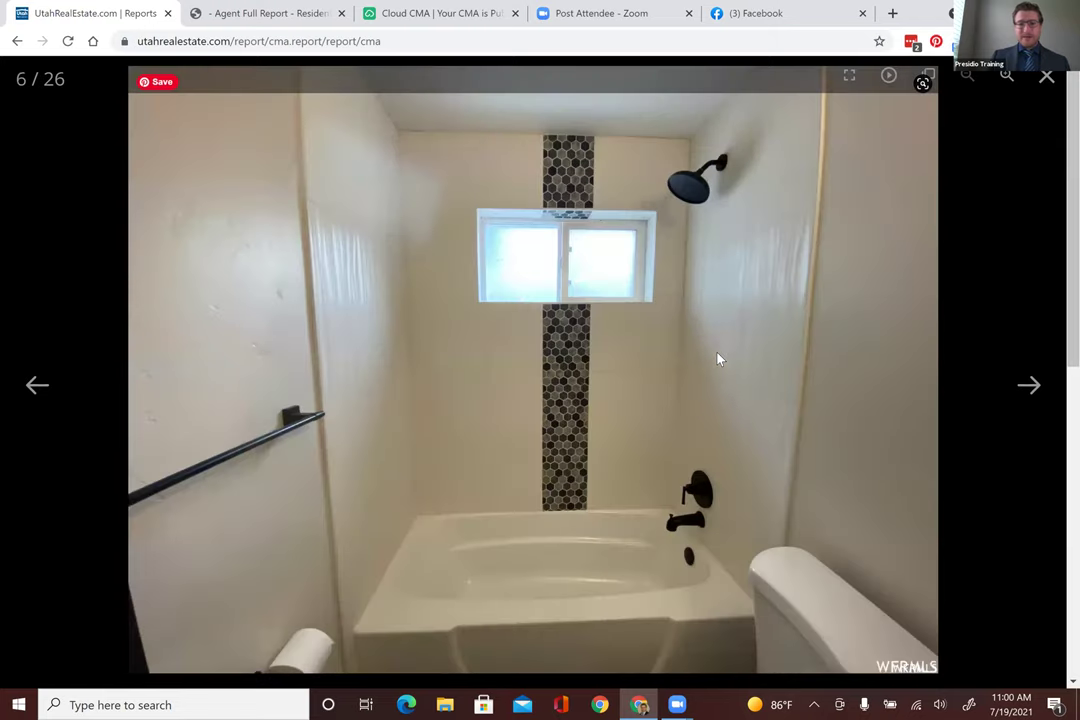
{"action": "key", "text": "Right"}
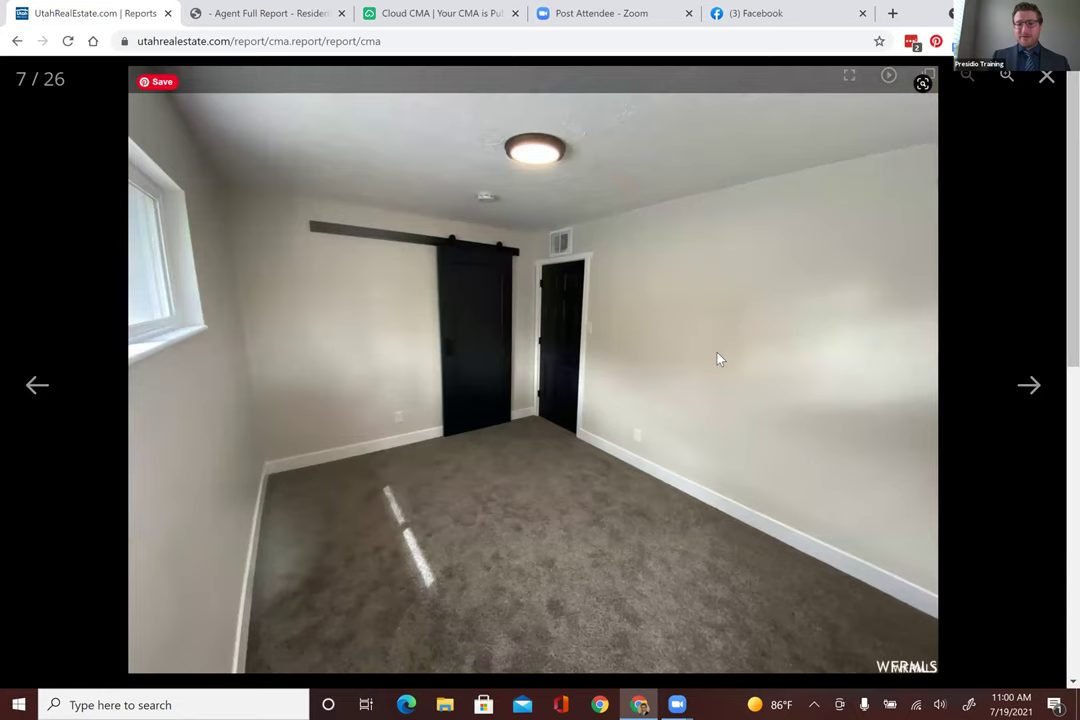
{"action": "key", "text": "Right"}
{"action": "key", "text": "Right"}
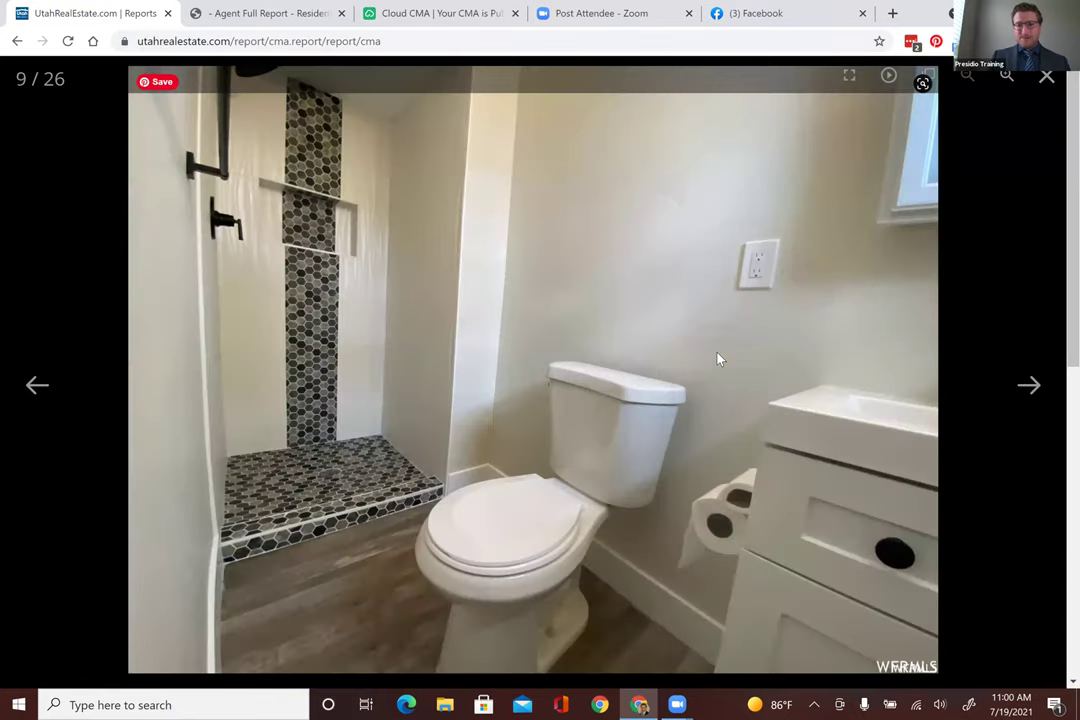
{"action": "key", "text": "Right"}
{"action": "key", "text": "Right"}
{"action": "key", "text": "Right"}
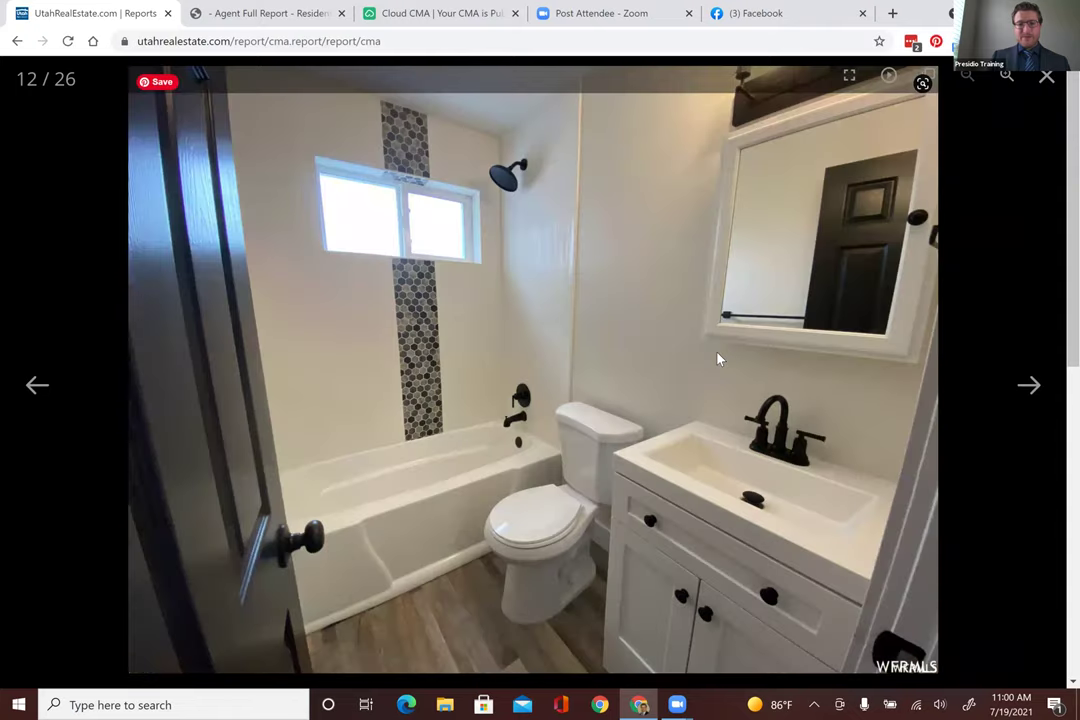
{"action": "key", "text": "Right"}
{"action": "key", "text": "Right"}
{"action": "key", "text": "Right"}
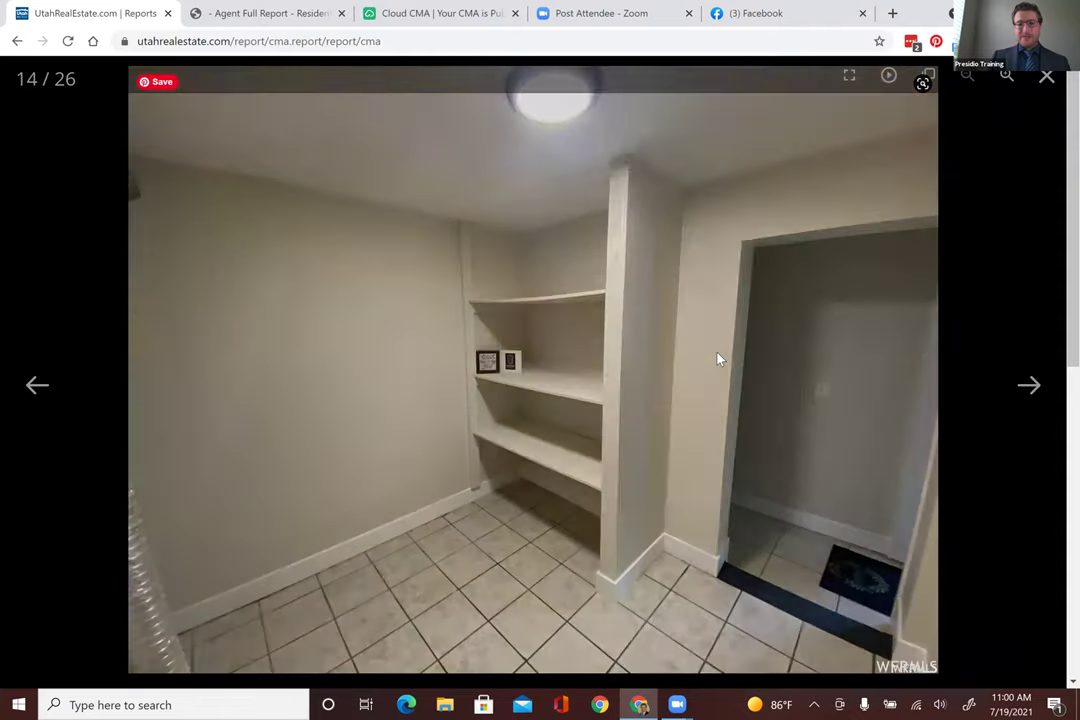
{"action": "key", "text": "Right"}
{"action": "key", "text": "Right"}
{"action": "key", "text": "Right"}
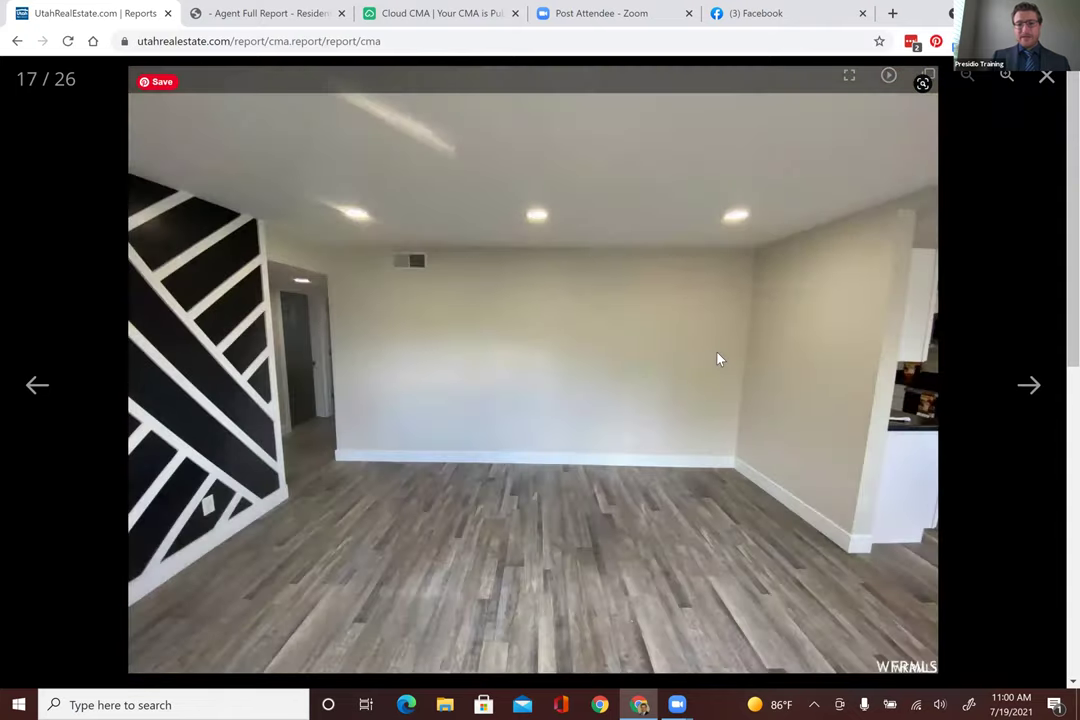
{"action": "key", "text": "Right"}
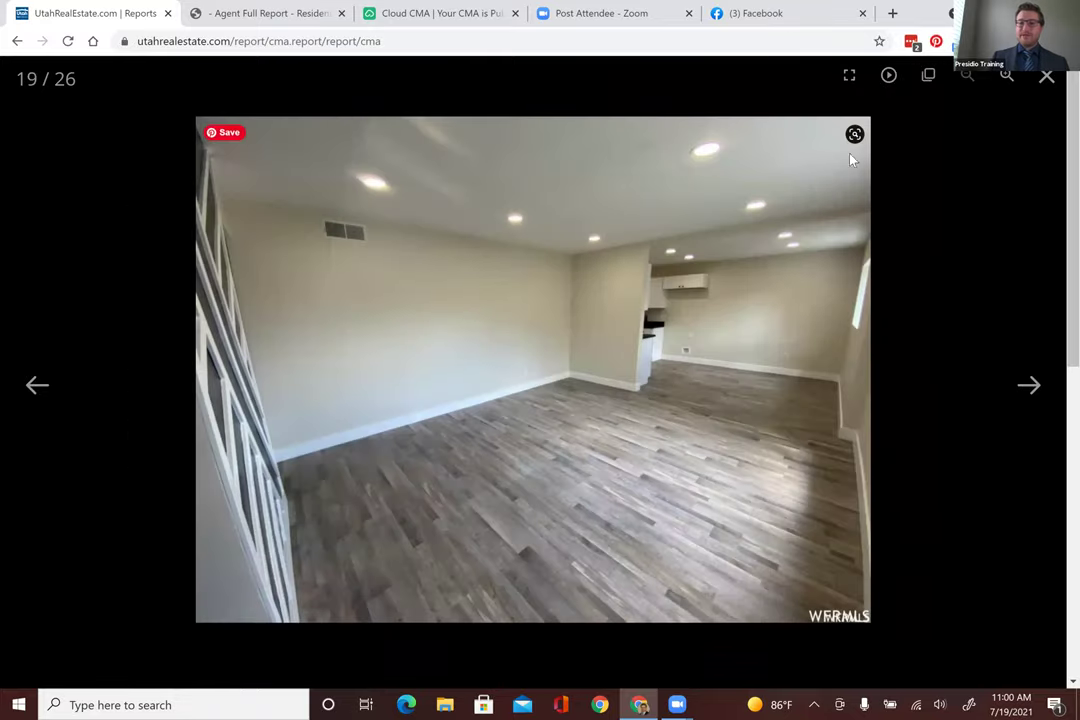
{"action": "left_click", "coordinate": [1047, 80]}
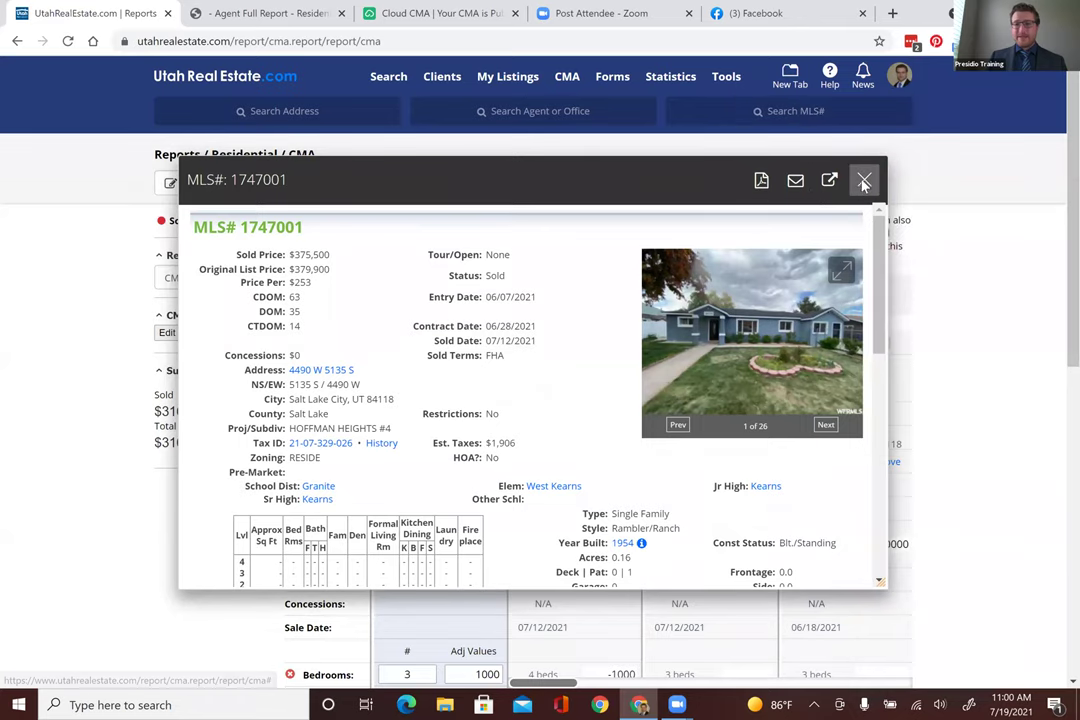
{"action": "left_click", "coordinate": [864, 182]}
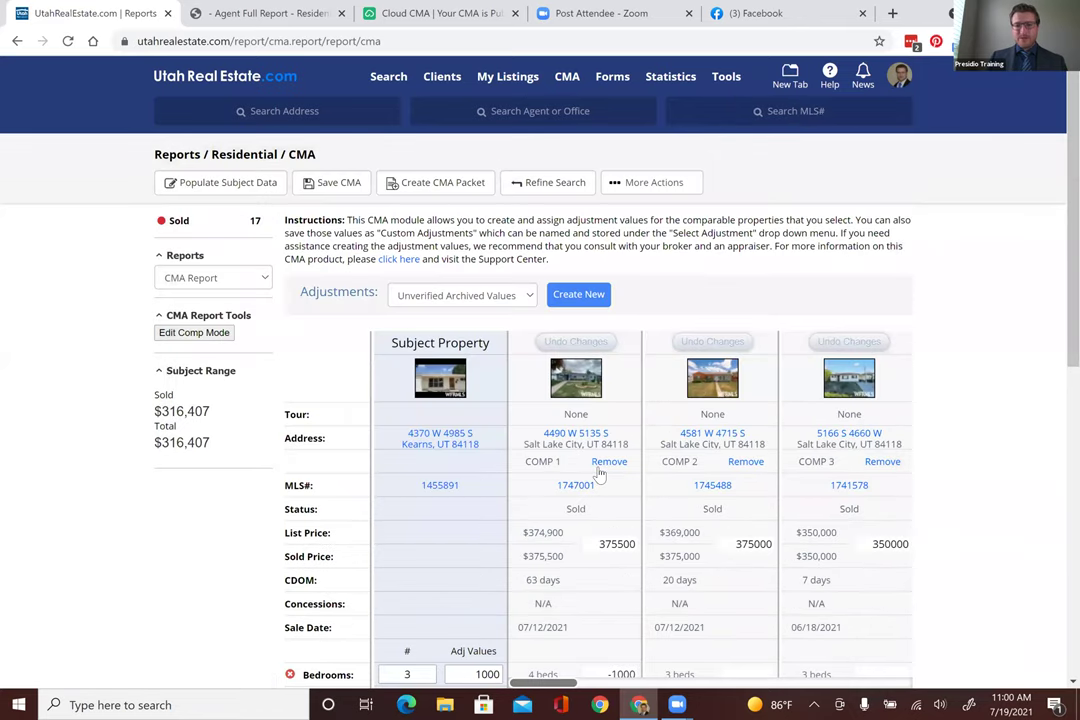
{"action": "scroll", "coordinate": [650, 503], "scroll_direction": "down", "scroll_amount": 7}
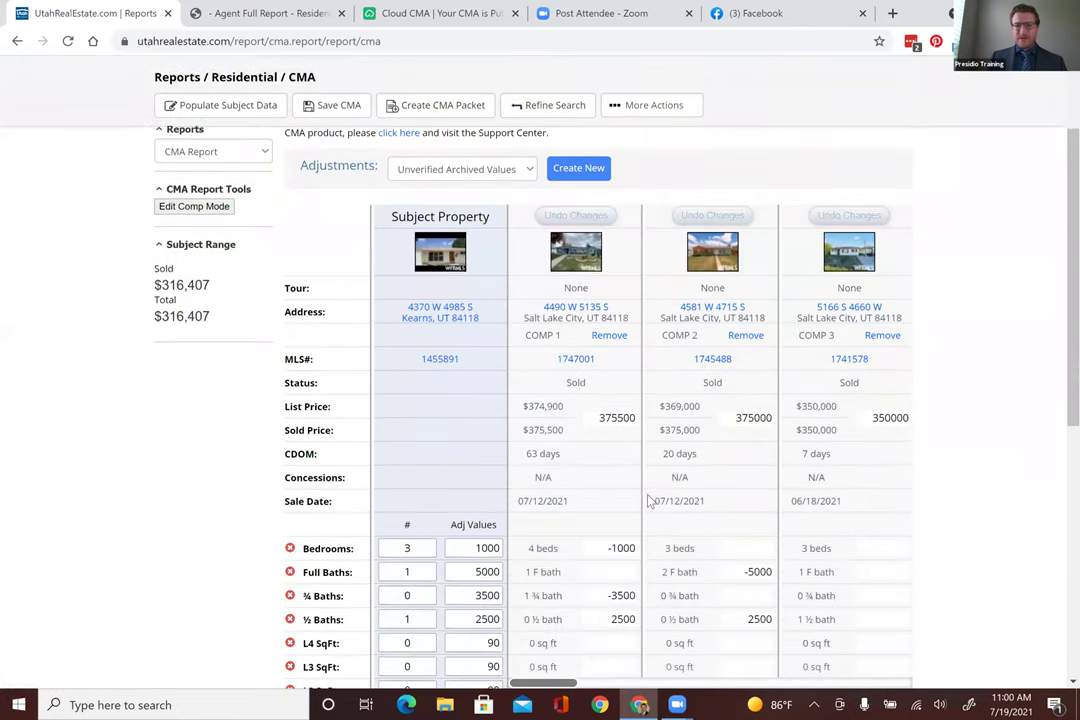
{"action": "left_click_drag", "start_coordinate": [536, 424], "coordinate": [597, 426]}
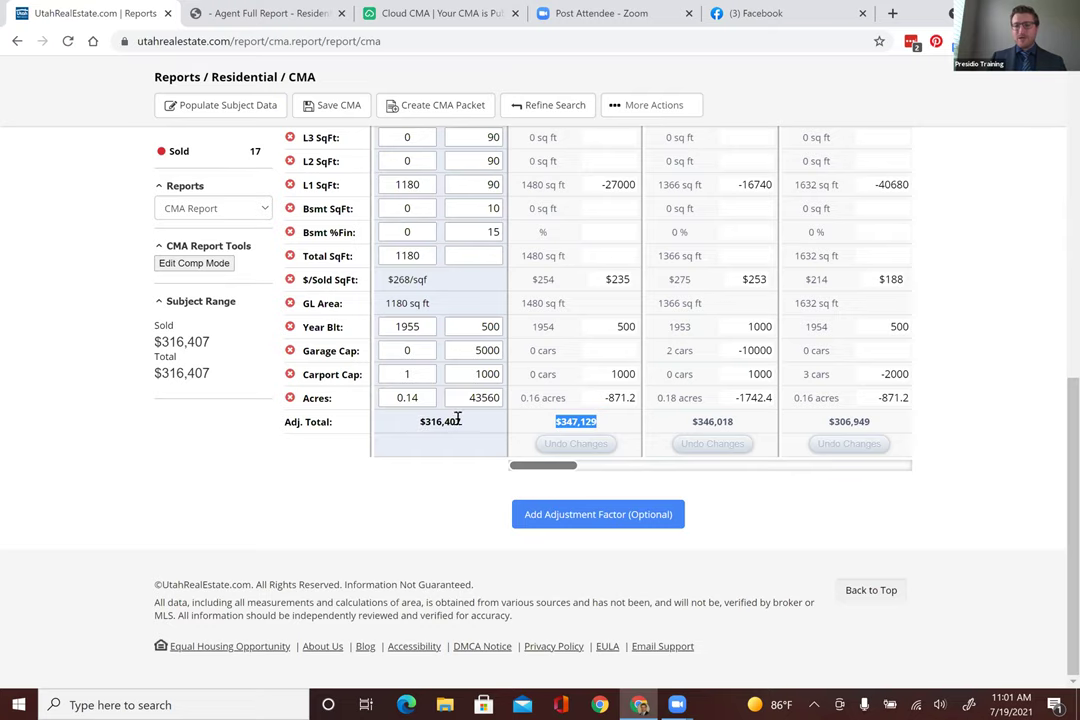
{"action": "scroll", "coordinate": [614, 374], "scroll_direction": "up", "scroll_amount": 5}
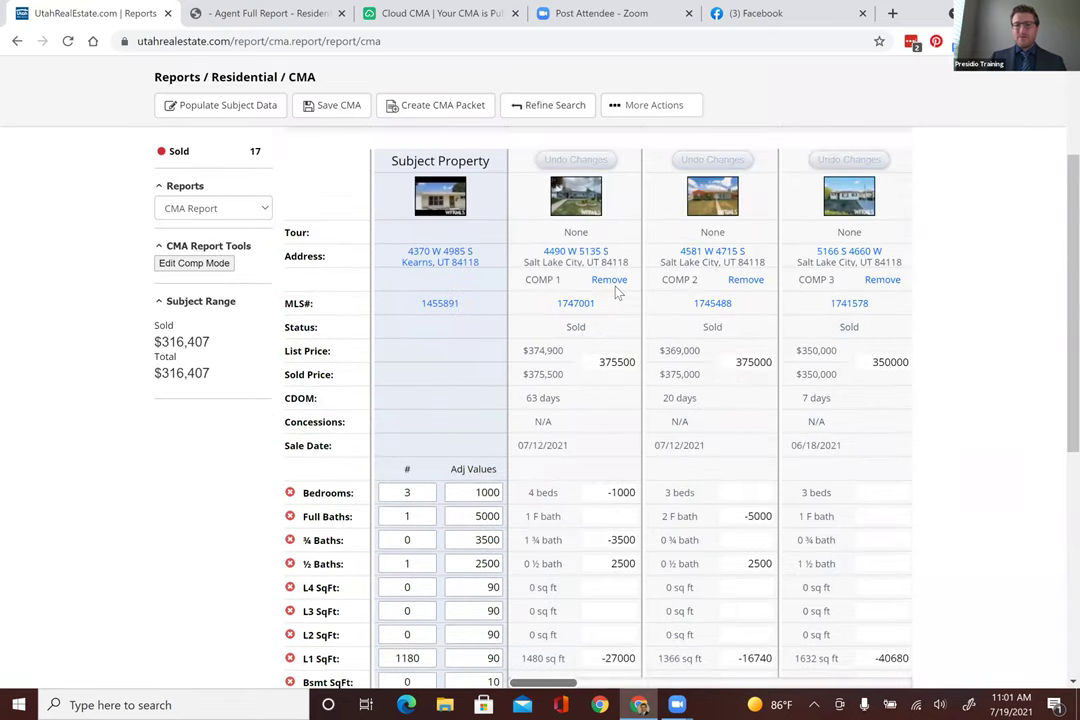
{"action": "scroll", "coordinate": [612, 452], "scroll_direction": "down", "scroll_amount": 5}
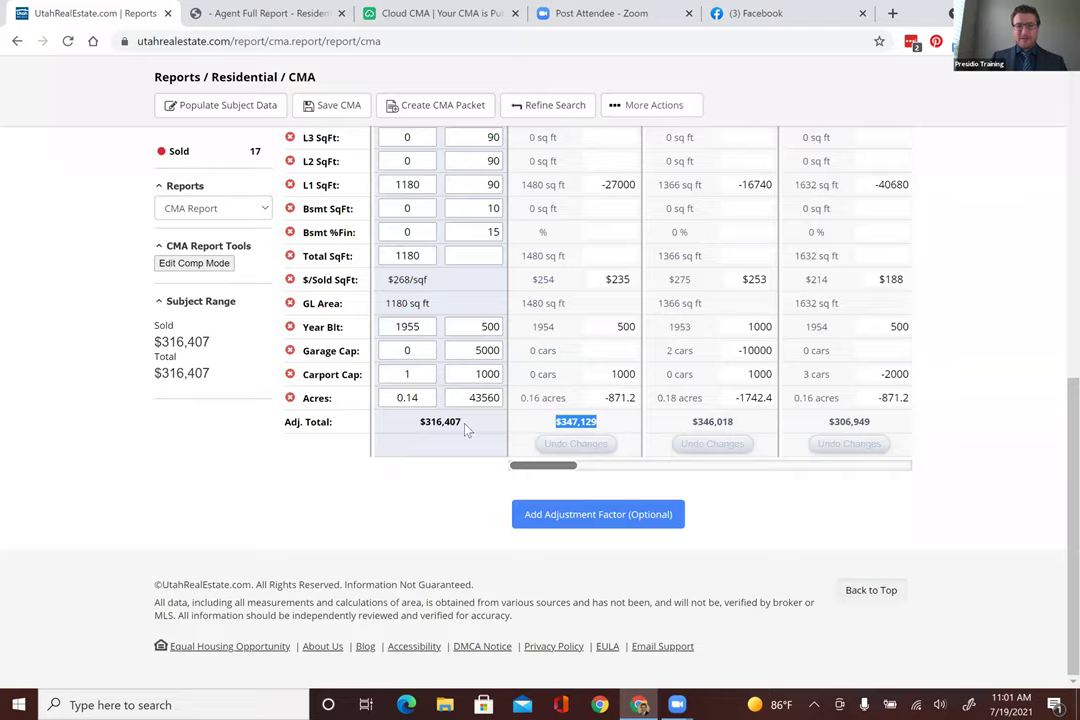
{"action": "scroll", "coordinate": [548, 407], "scroll_direction": "up", "scroll_amount": 5}
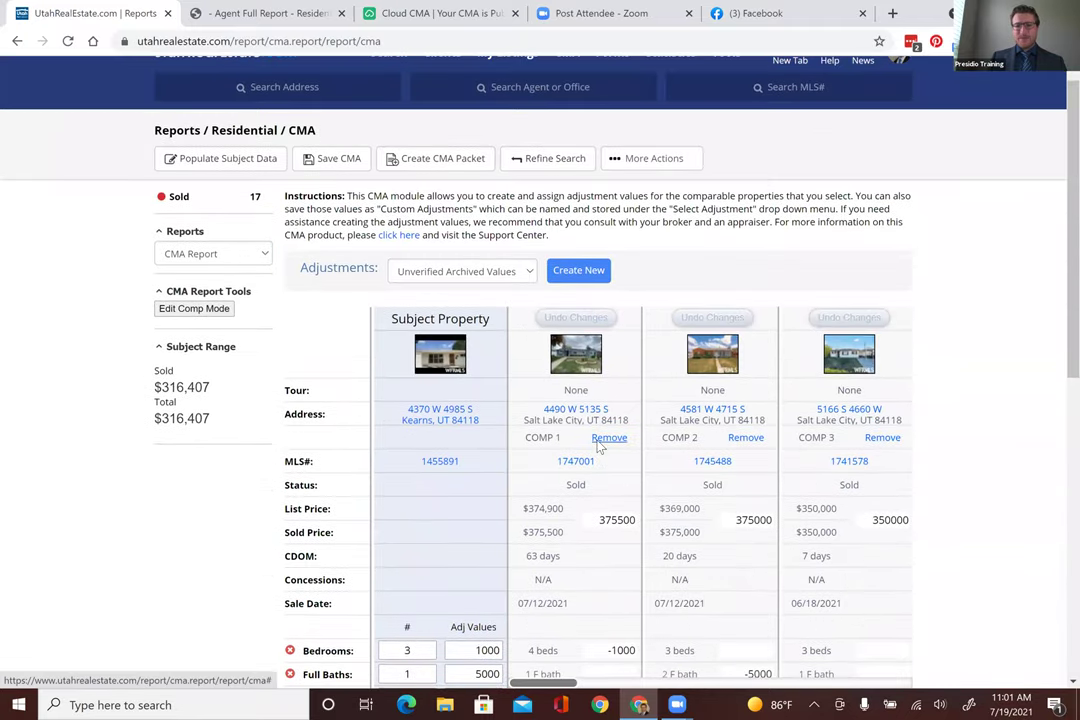
{"action": "left_click", "coordinate": [607, 436]}
{"action": "left_click", "coordinate": [622, 413]}
{"action": "scroll", "coordinate": [583, 465], "scroll_direction": "down", "scroll_amount": 6}
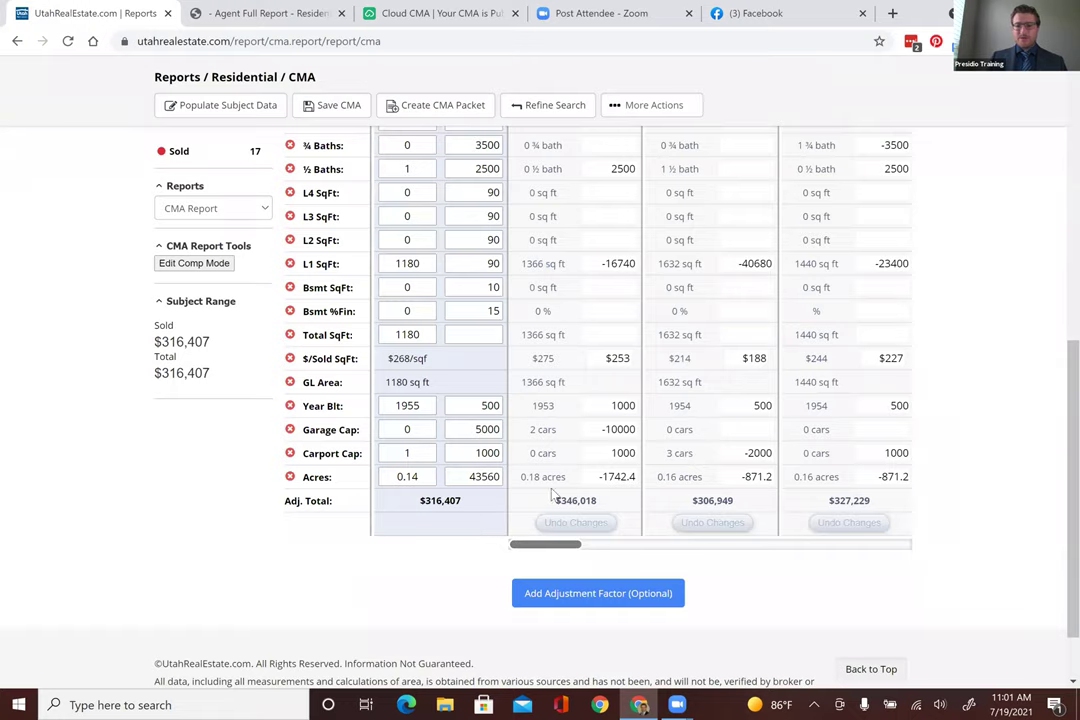
{"action": "scroll", "coordinate": [583, 482], "scroll_direction": "up", "scroll_amount": 1}
{"action": "scroll", "coordinate": [583, 490], "scroll_direction": "up", "scroll_amount": 6}
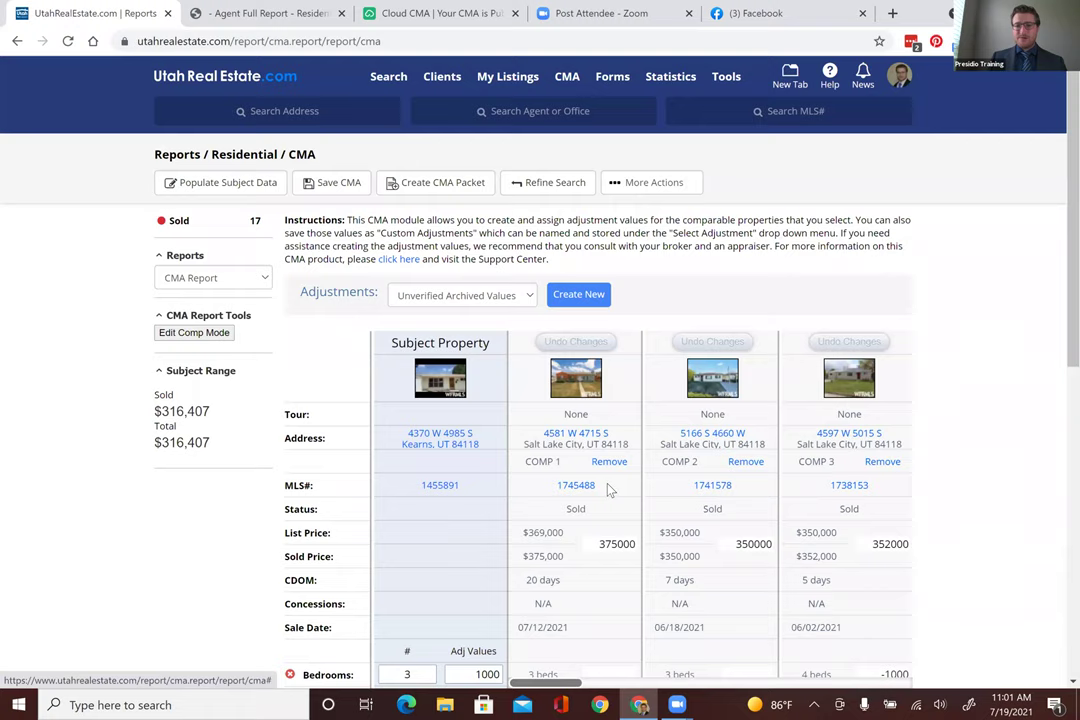
{"action": "scroll", "coordinate": [619, 497], "scroll_direction": "down", "scroll_amount": 10}
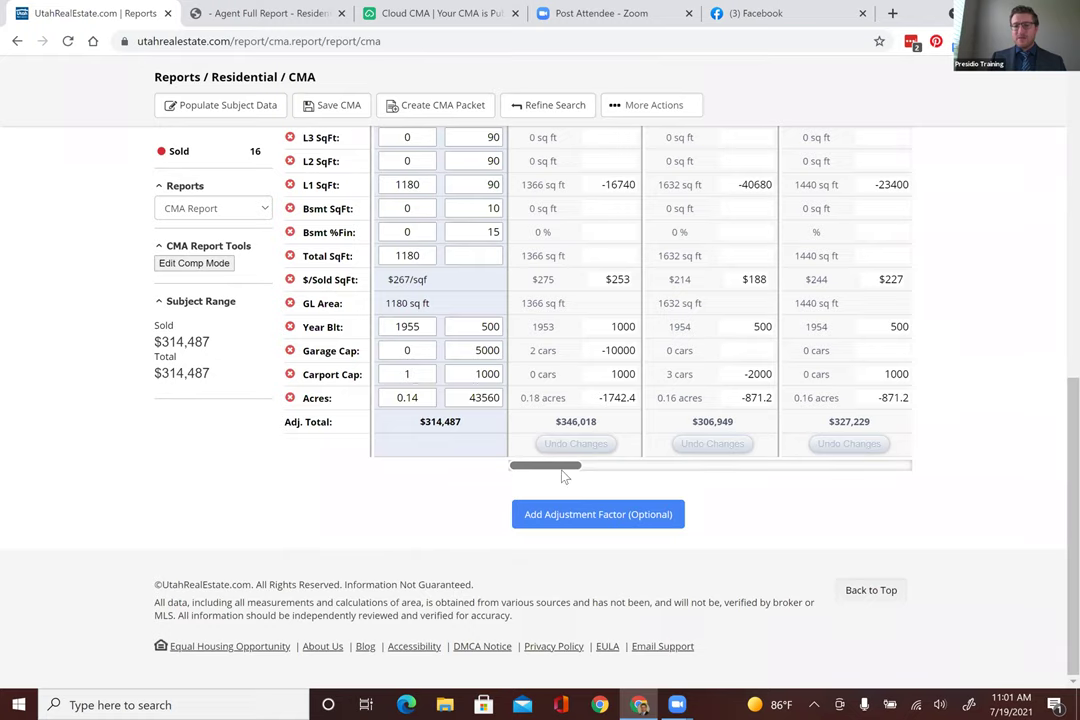
{"action": "left_click_drag", "start_coordinate": [556, 468], "coordinate": [892, 473]}
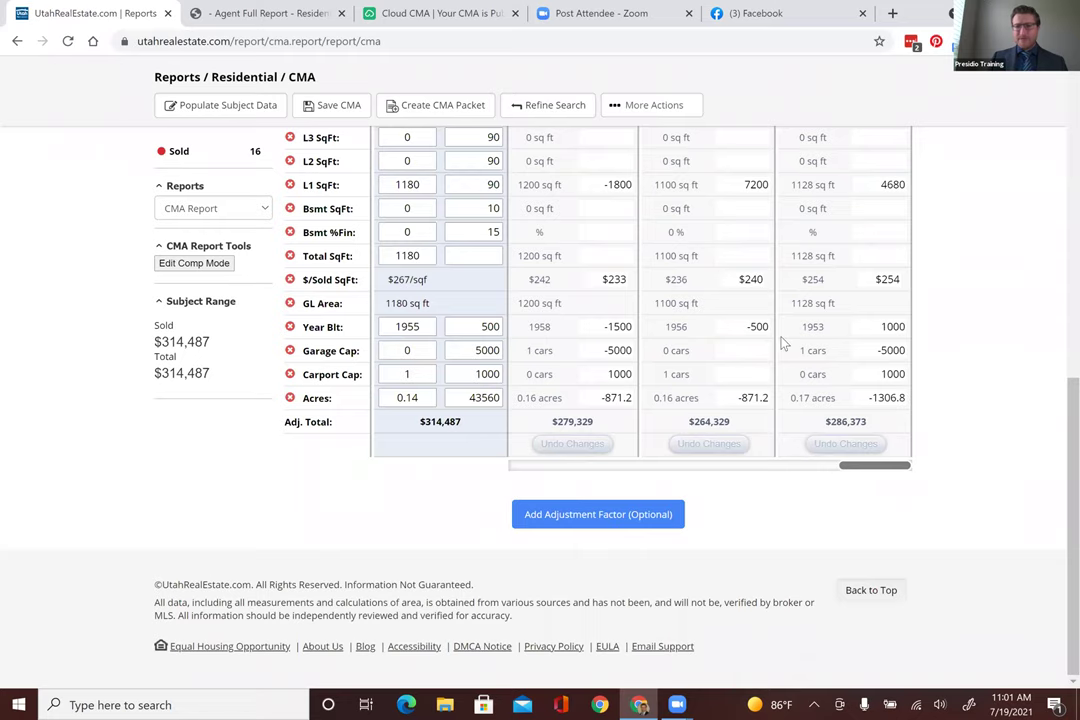
{"action": "scroll", "coordinate": [783, 343], "scroll_direction": "up", "scroll_amount": 5}
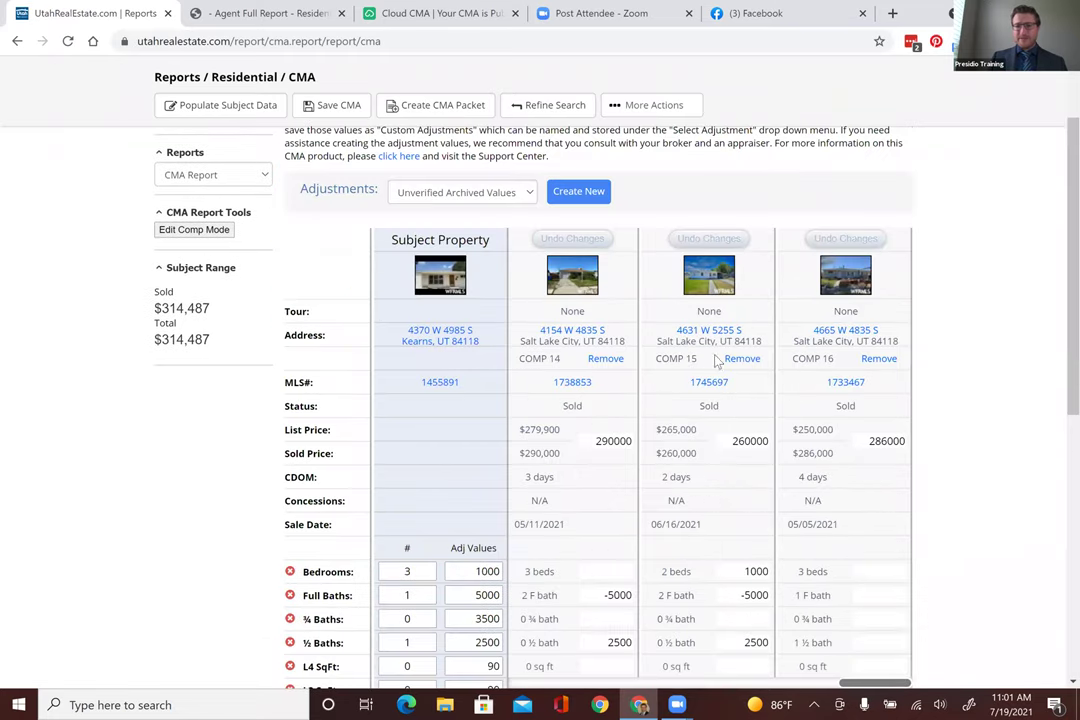
{"action": "left_click", "coordinate": [712, 386]}
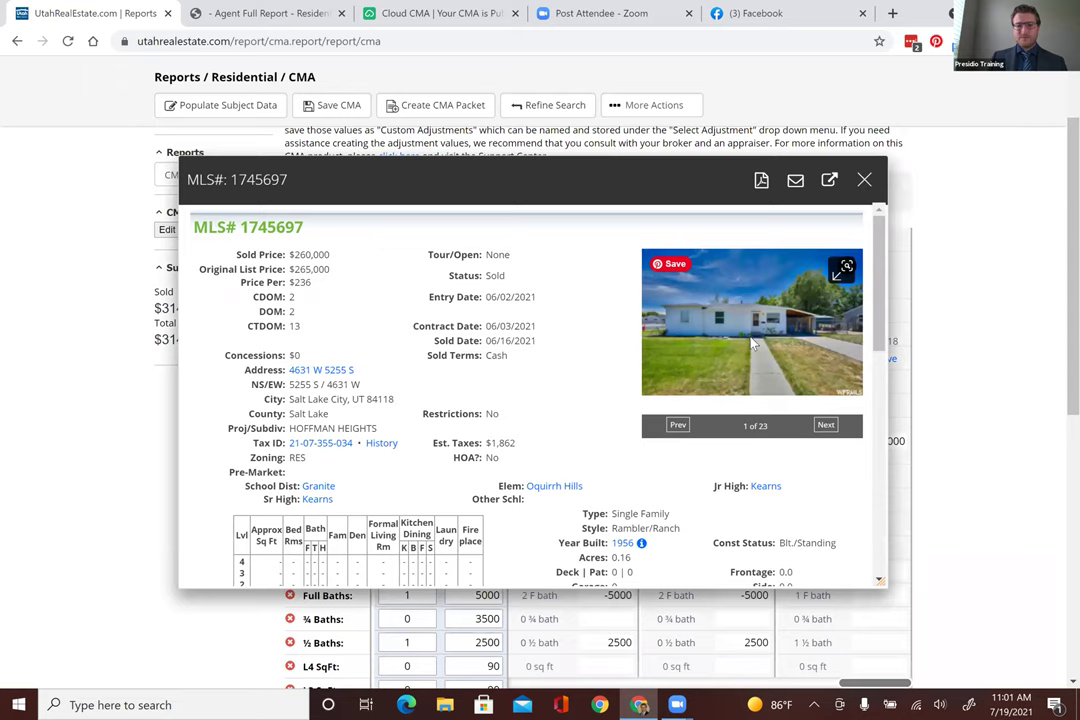
{"action": "left_click", "coordinate": [753, 345]}
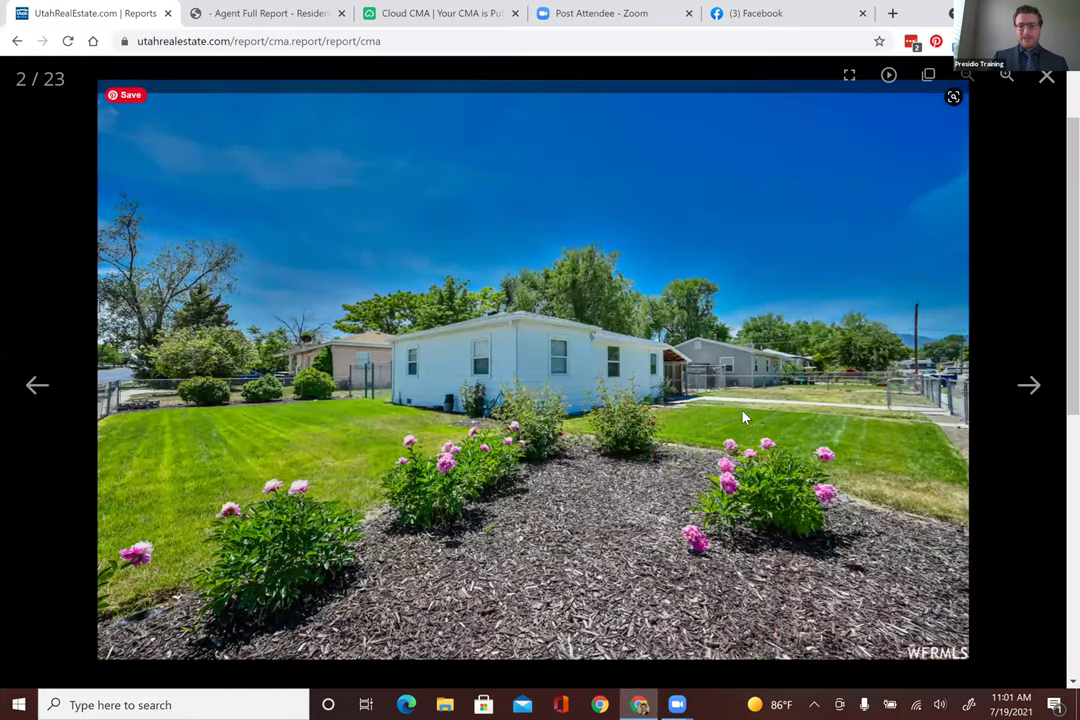
{"action": "key", "text": "Left"}
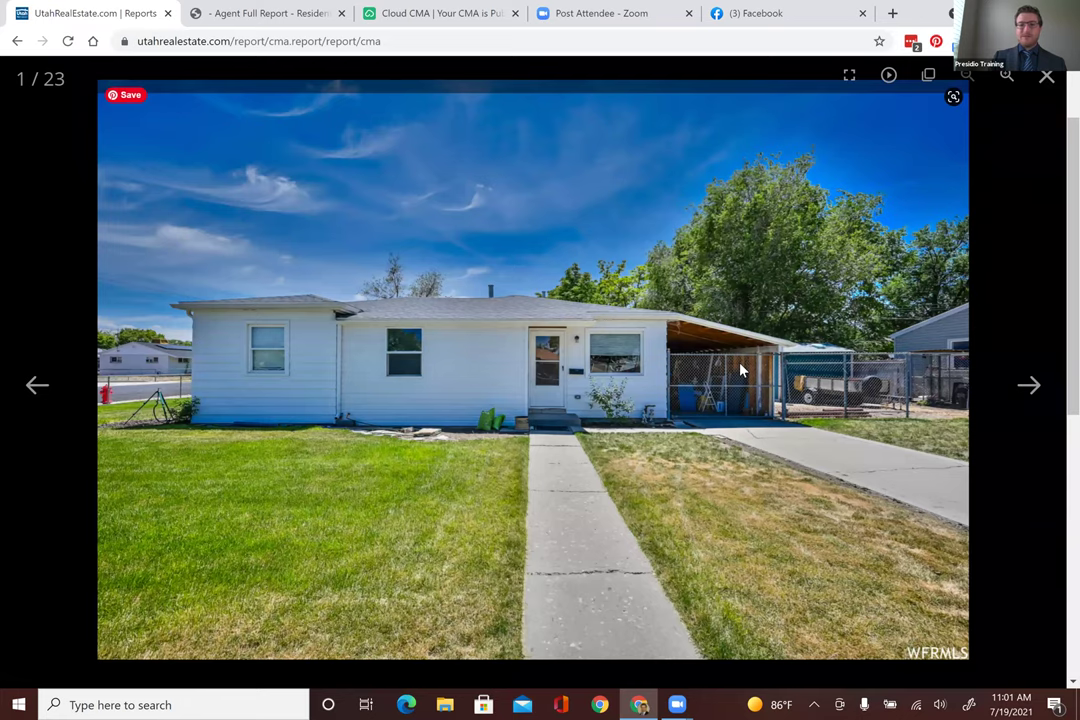
{"action": "key", "text": "Right"}
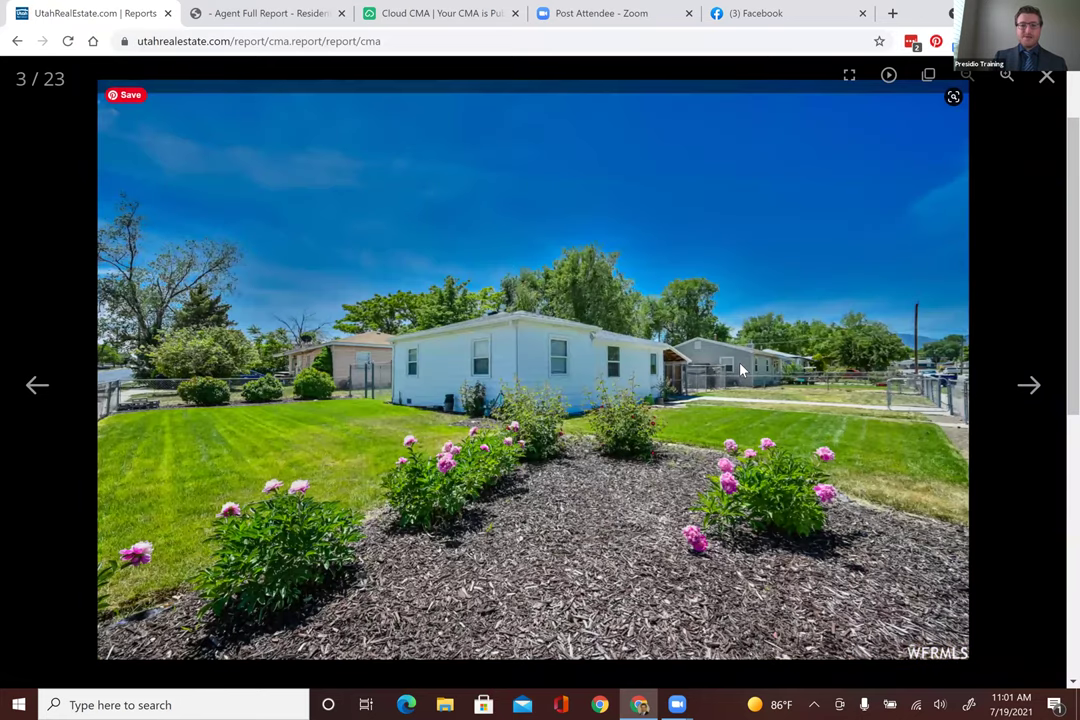
{"action": "key", "text": "Right"}
{"action": "key", "text": "Right"}
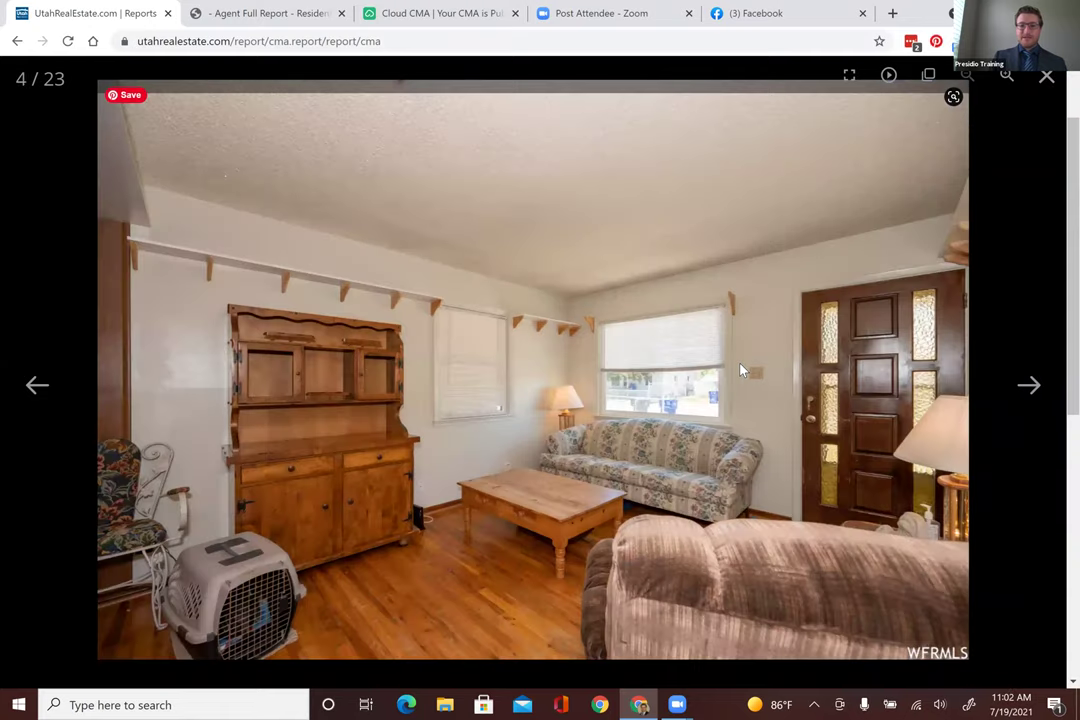
{"action": "key", "text": "Right"}
{"action": "key", "text": "Right"}
{"action": "key", "text": "Right"}
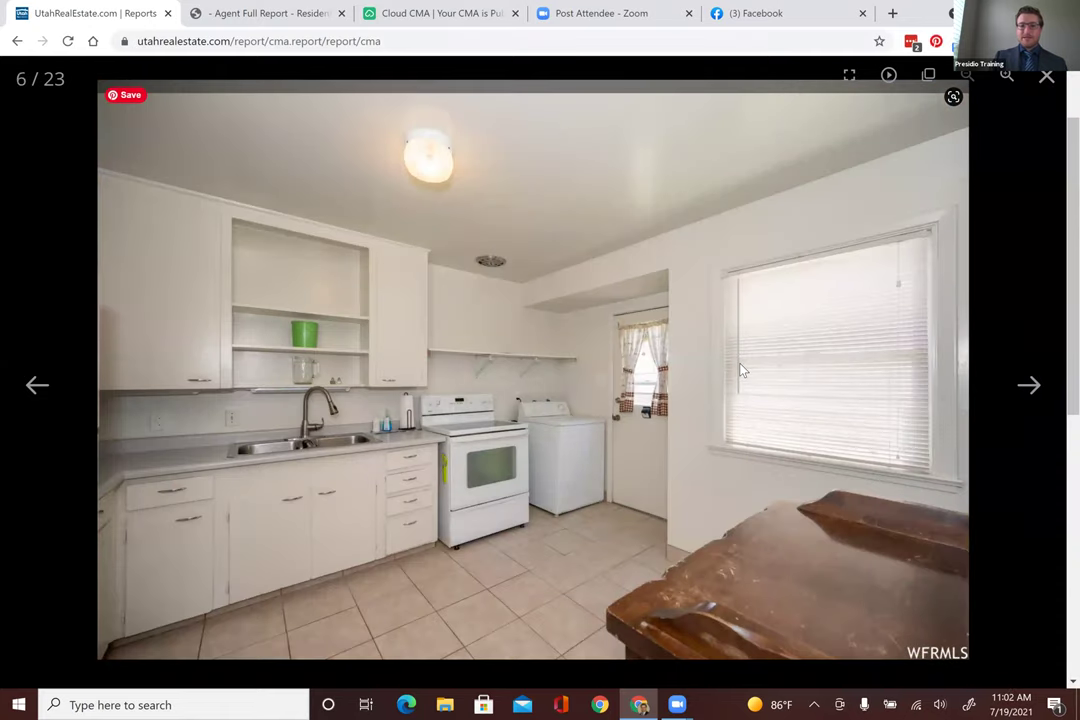
{"action": "key", "text": "Right"}
{"action": "key", "text": "Right"}
{"action": "key", "text": "Right"}
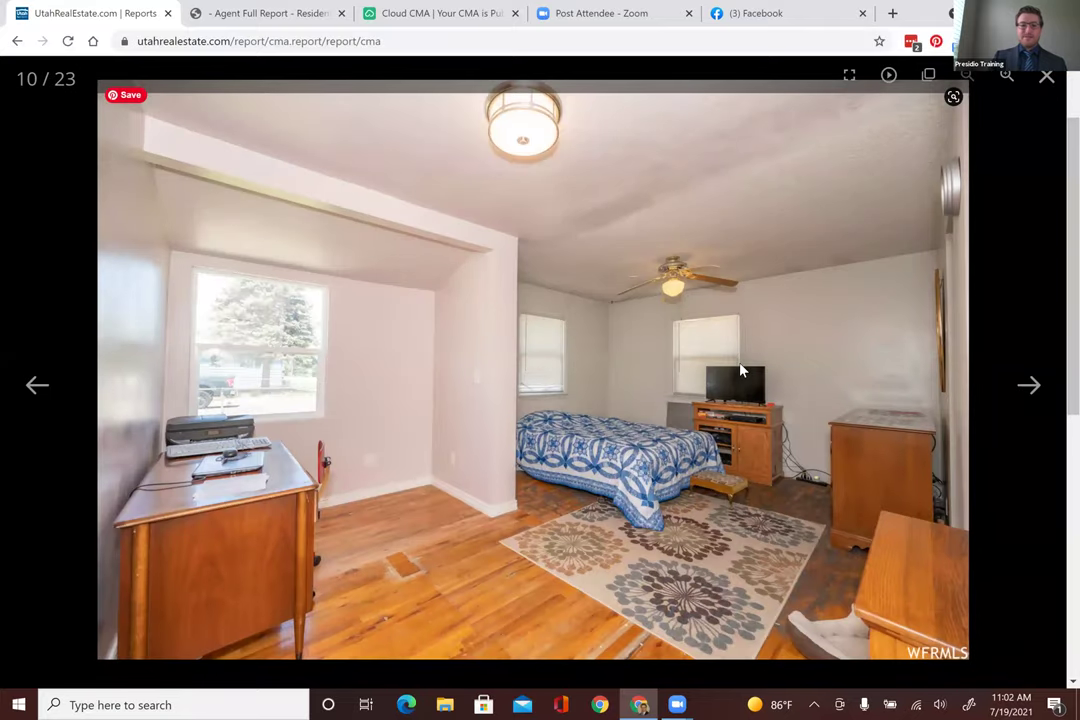
{"action": "key", "text": "Right"}
{"action": "key", "text": "Right"}
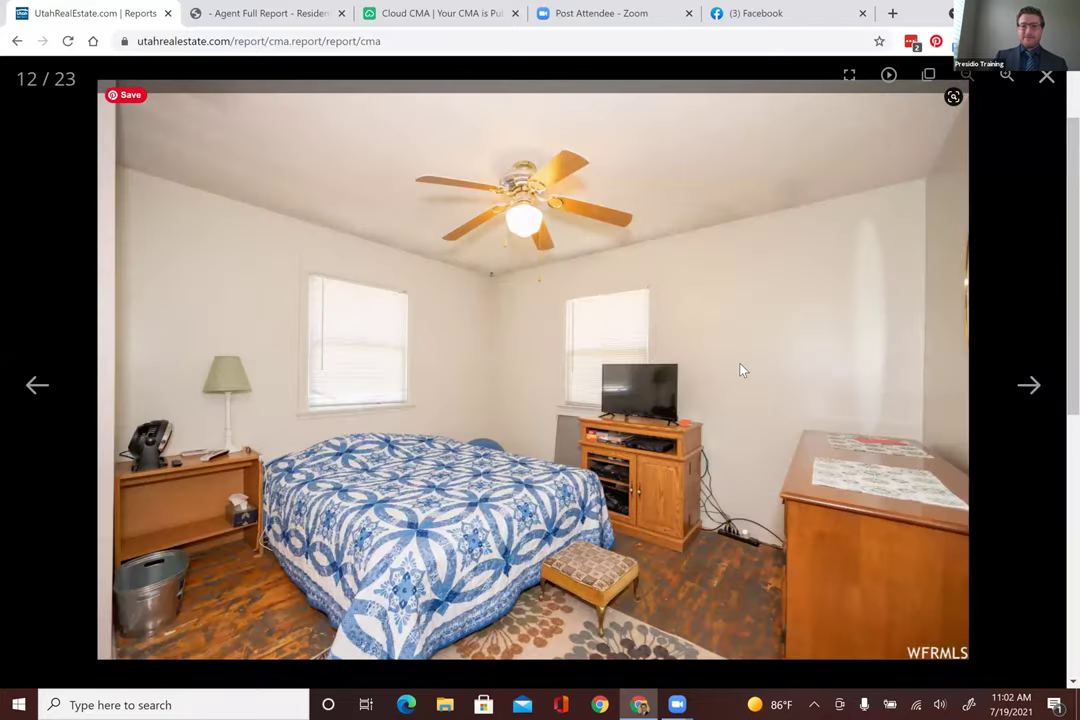
{"action": "key", "text": "Right"}
{"action": "key", "text": "Right"}
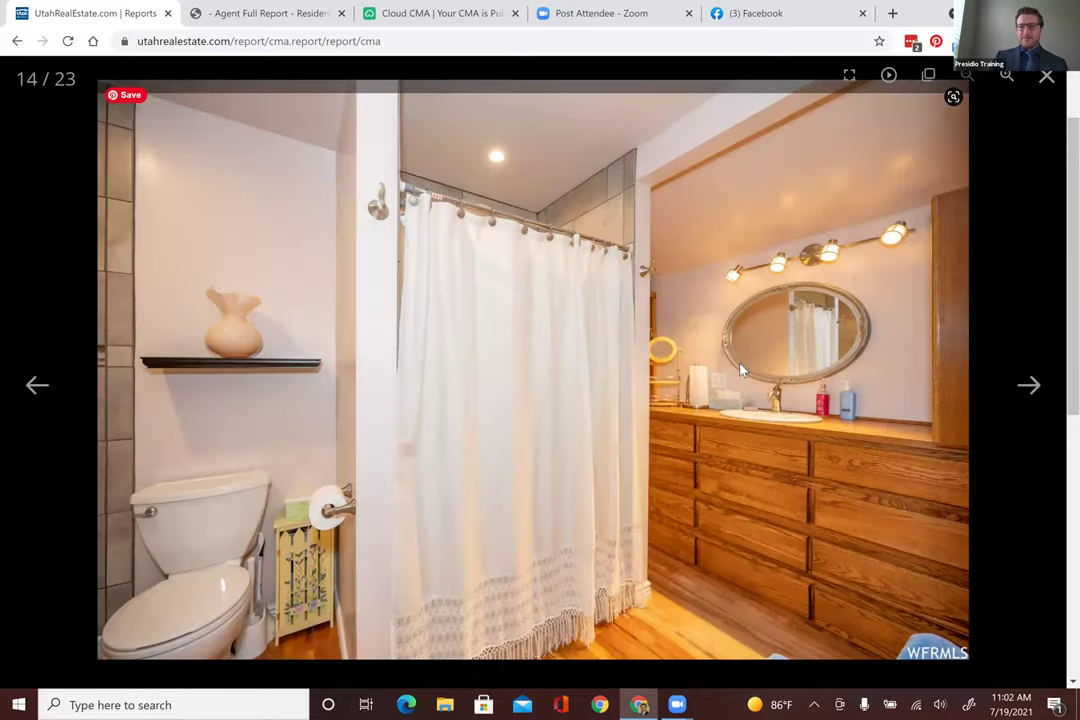
{"action": "key", "text": "Right"}
{"action": "key", "text": "Right"}
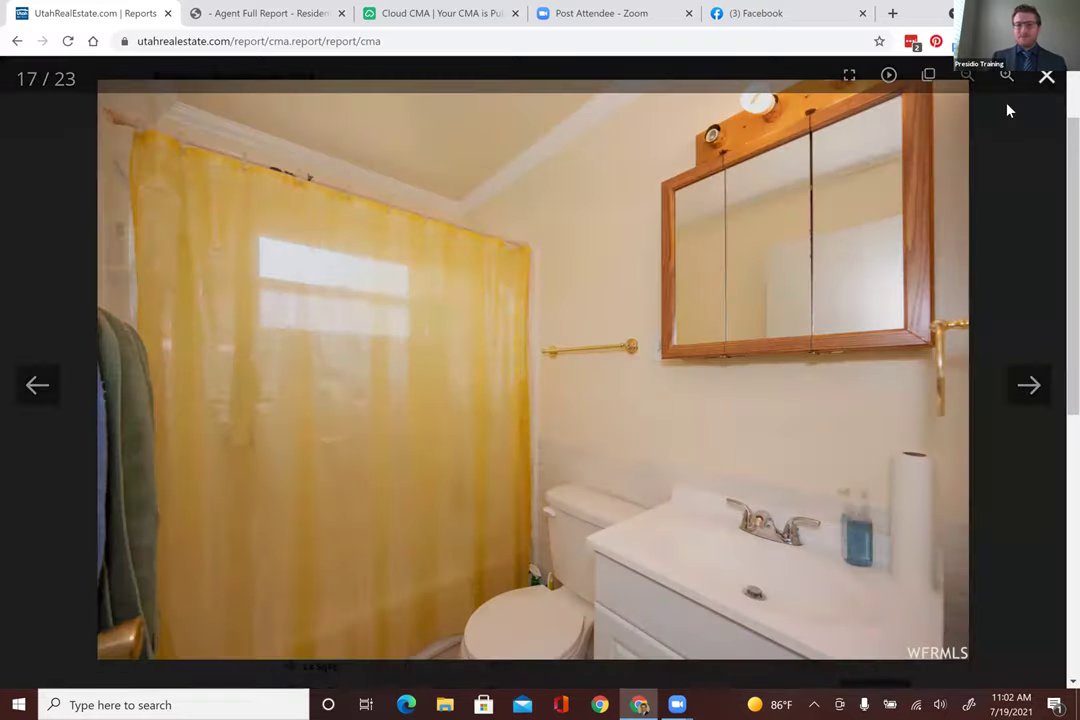
{"action": "key", "text": "Escape"}
{"action": "scroll", "coordinate": [450, 444], "scroll_direction": "down", "scroll_amount": 10}
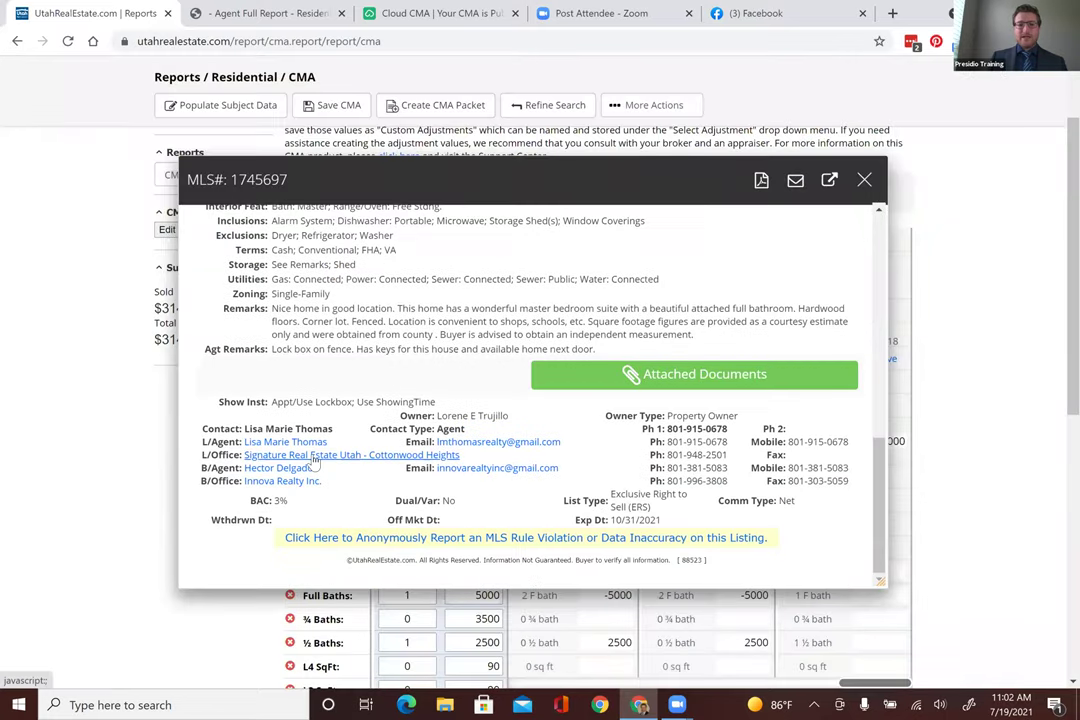
{"action": "scroll", "coordinate": [435, 413], "scroll_direction": "up", "scroll_amount": 1}
{"action": "scroll", "coordinate": [435, 413], "scroll_direction": "up", "scroll_amount": 5}
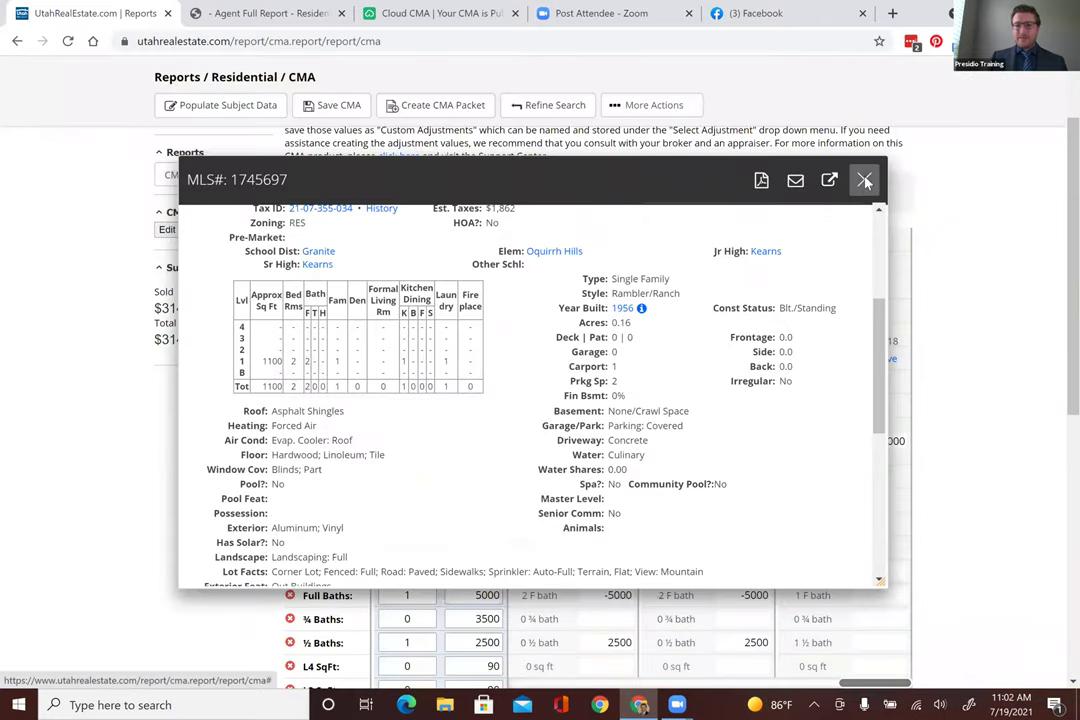
{"action": "left_click", "coordinate": [864, 179]}
{"action": "scroll", "coordinate": [470, 470], "scroll_direction": "down", "scroll_amount": 4}
{"action": "scroll", "coordinate": [466, 498], "scroll_direction": "down", "scroll_amount": 2}
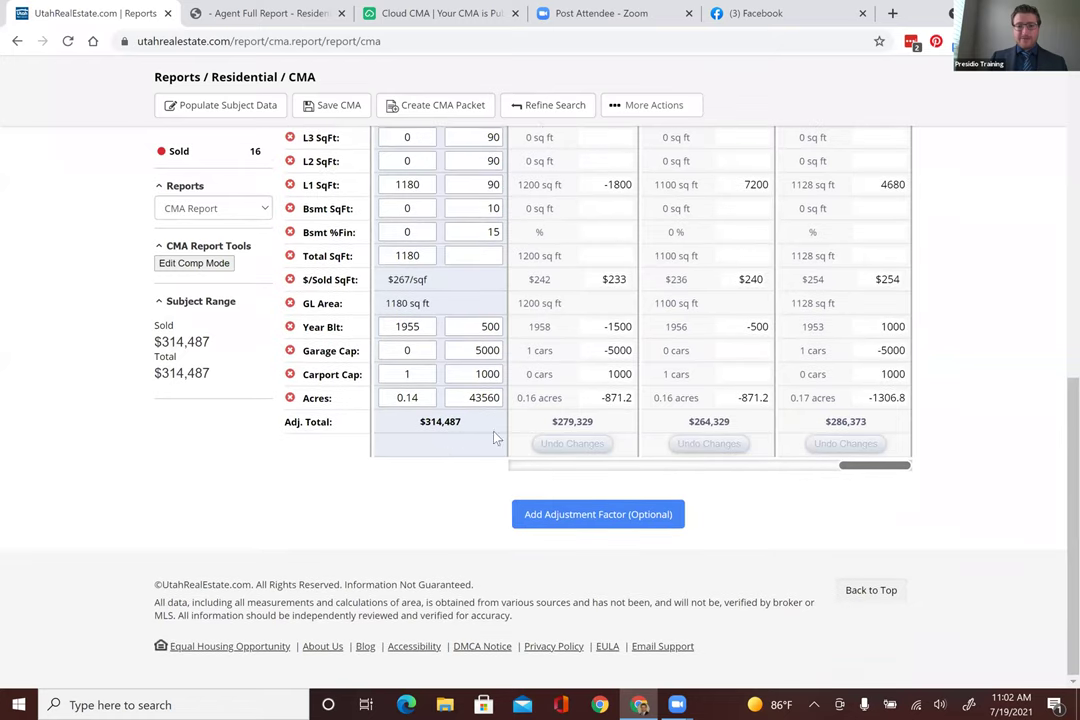
{"action": "scroll", "coordinate": [770, 407], "scroll_direction": "up", "scroll_amount": 6}
{"action": "scroll", "coordinate": [770, 407], "scroll_direction": "up", "scroll_amount": 1}
{"action": "scroll", "coordinate": [760, 408], "scroll_direction": "down", "scroll_amount": 2}
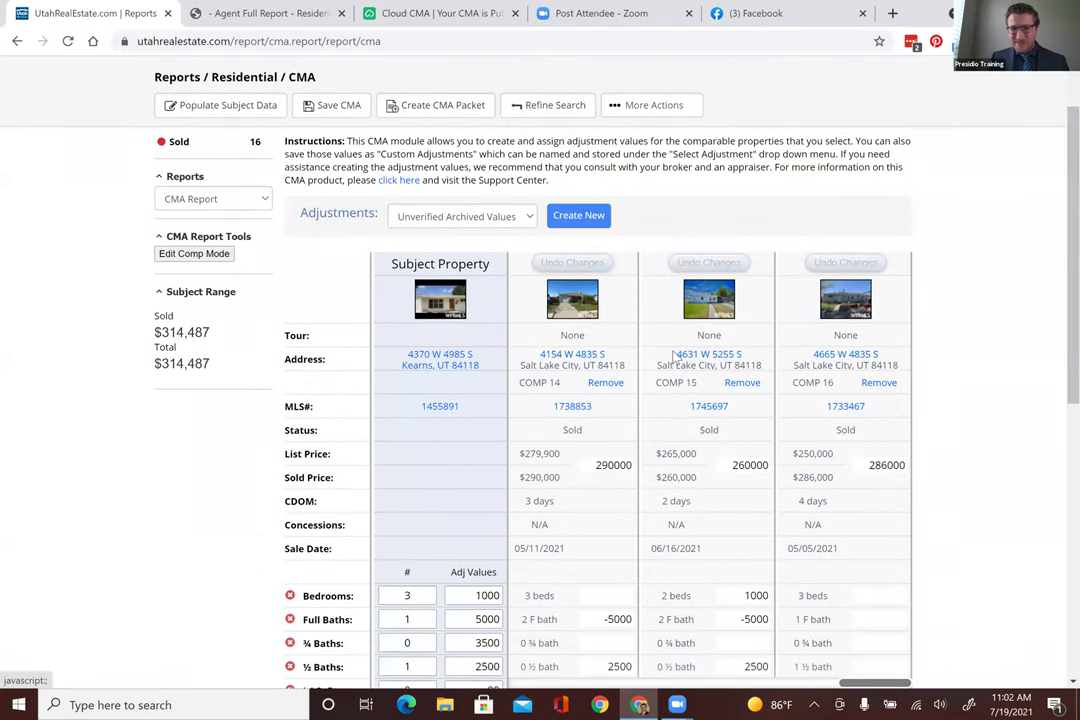
{"action": "left_click", "coordinate": [742, 383]}
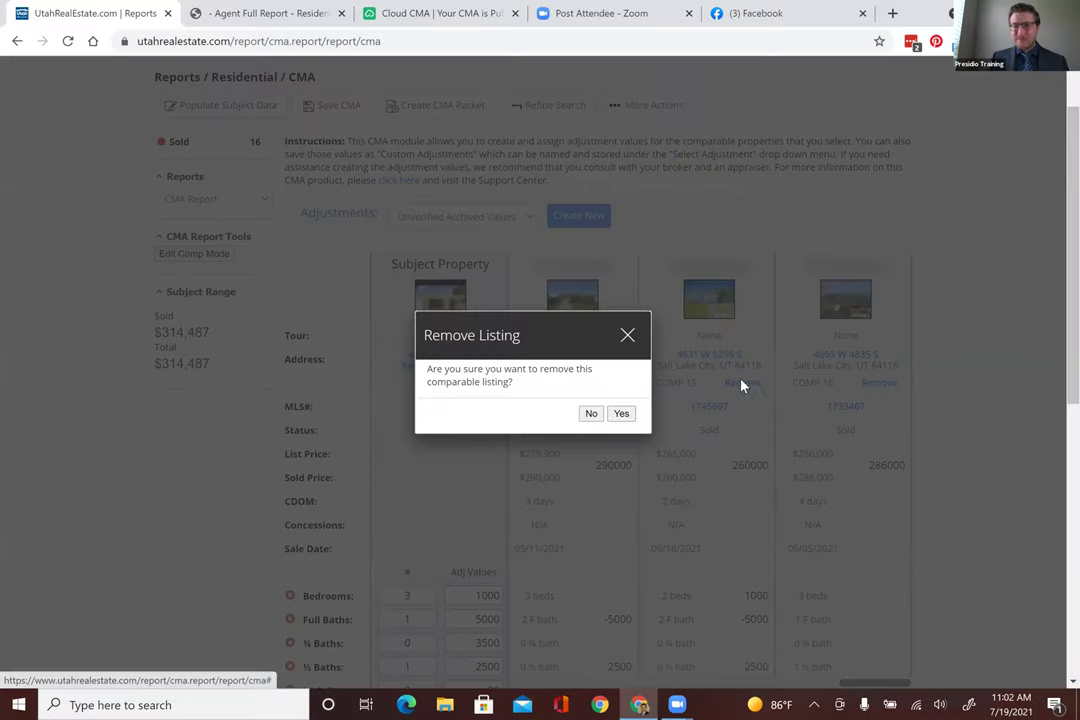
{"action": "left_click", "coordinate": [621, 414]}
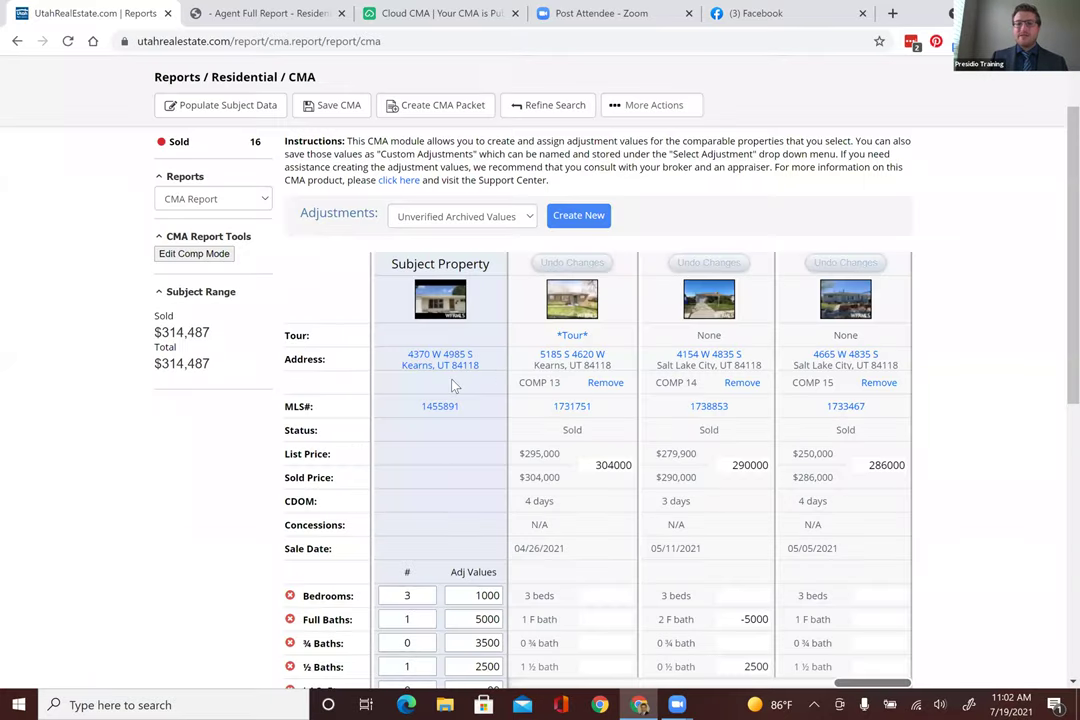
{"action": "scroll", "coordinate": [472, 390], "scroll_direction": "down", "scroll_amount": 5}
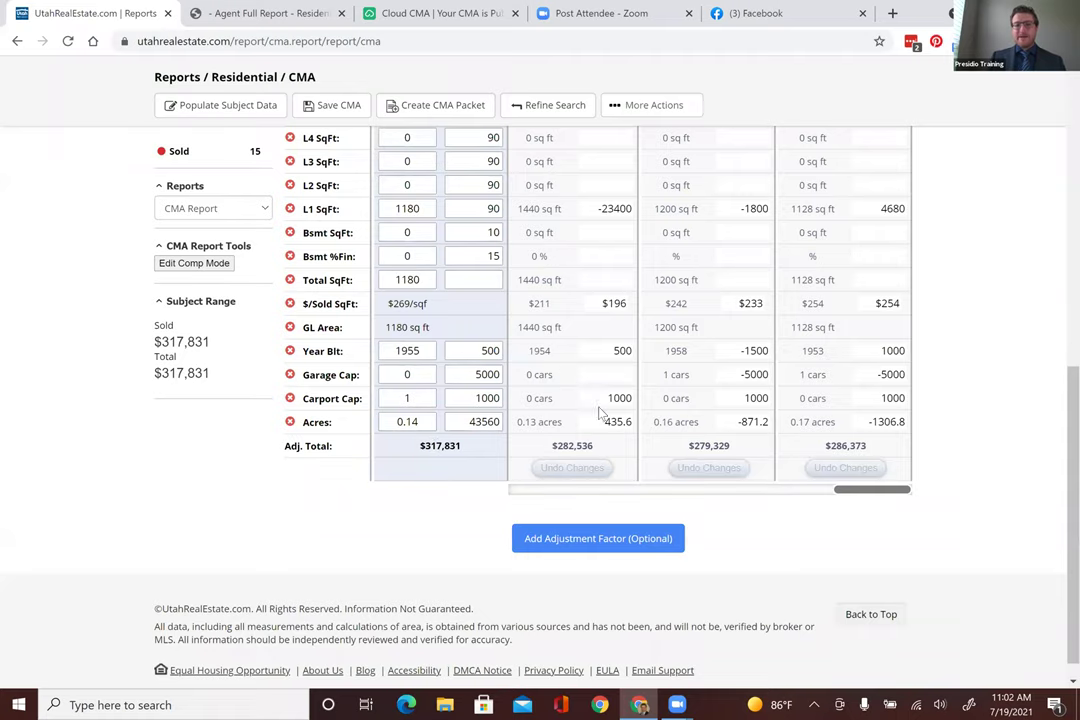
{"action": "scroll", "coordinate": [565, 378], "scroll_direction": "up", "scroll_amount": 10}
{"action": "scroll", "coordinate": [640, 350], "scroll_direction": "up", "scroll_amount": 1}
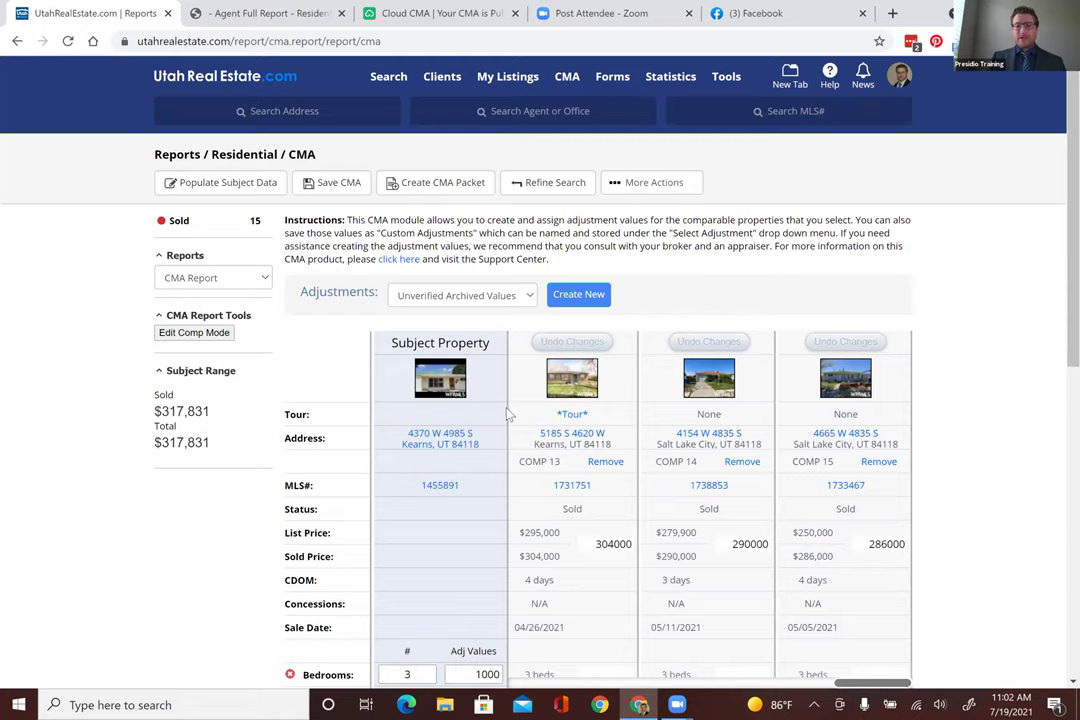
{"action": "left_click", "coordinate": [568, 437]}
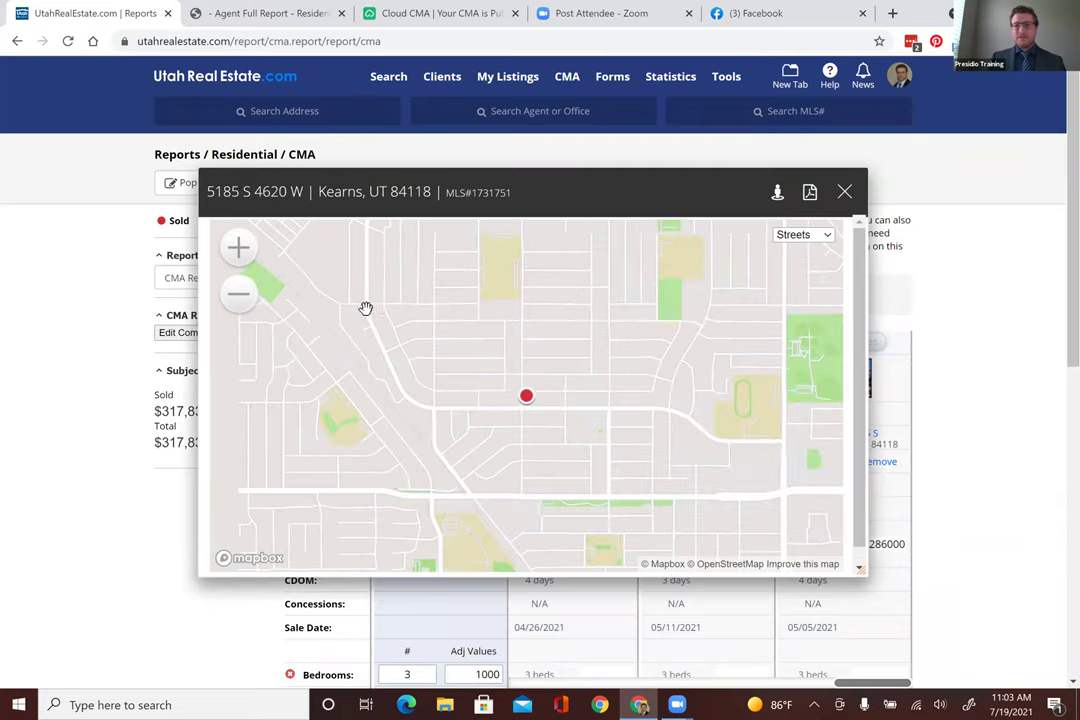
{"action": "left_click", "coordinate": [777, 192]}
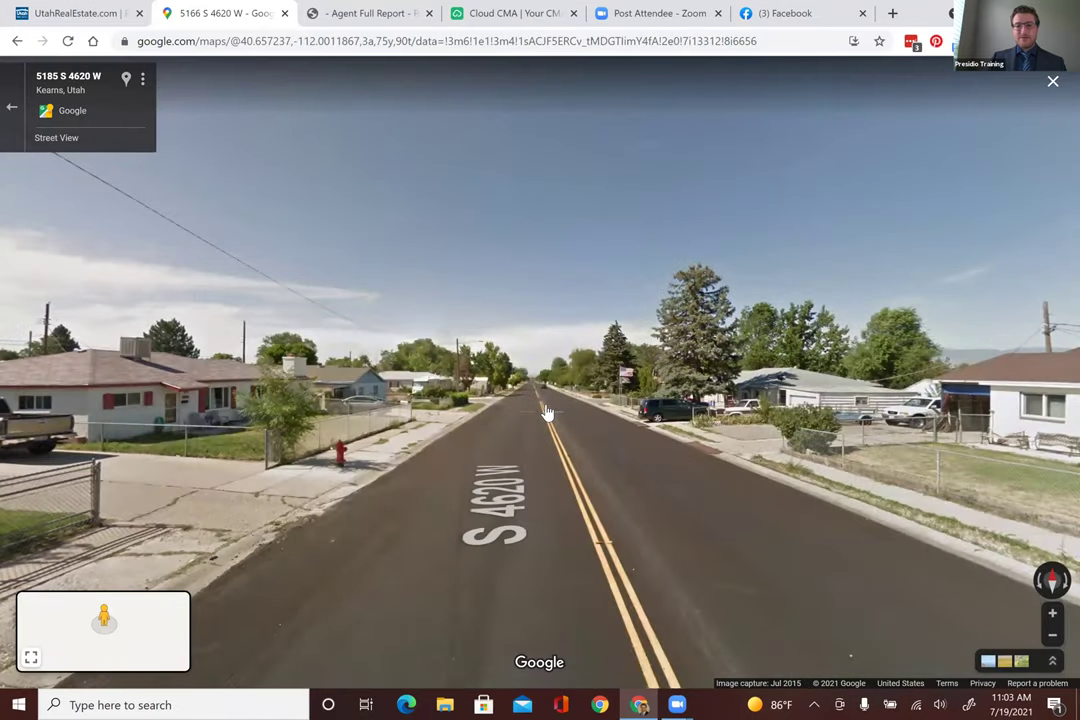
Step: Move up S 4620 W toward 5166 S, turning to view the roadside houses
{"action": "left_click", "coordinate": [548, 418]}
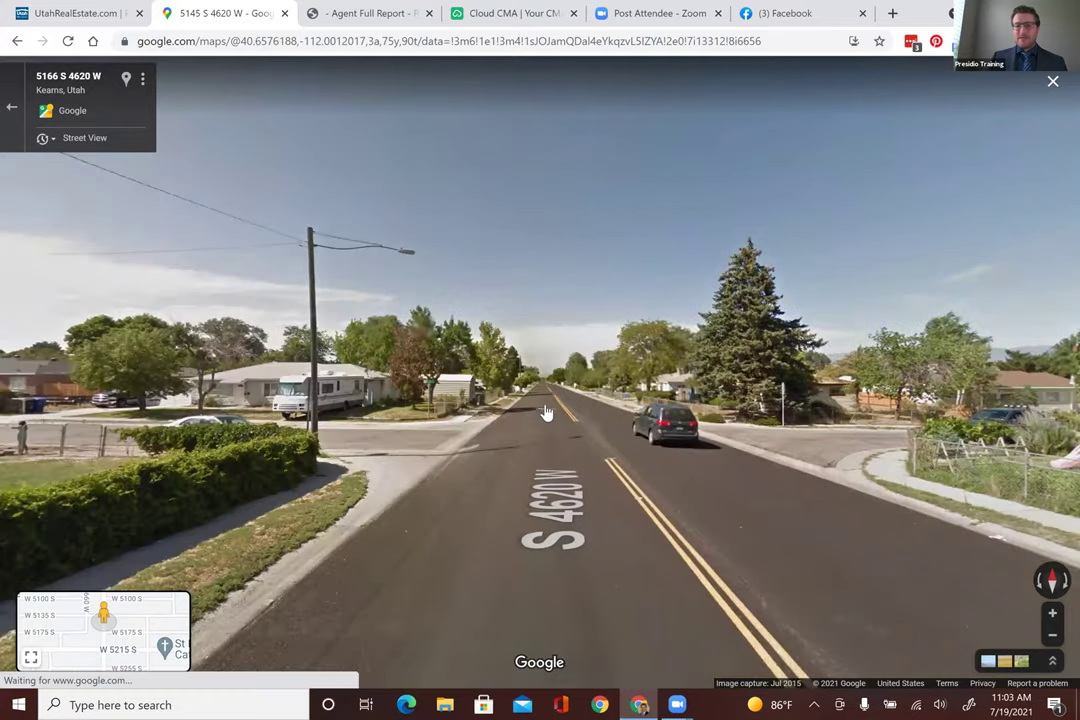
{"action": "left_click", "coordinate": [550, 418]}
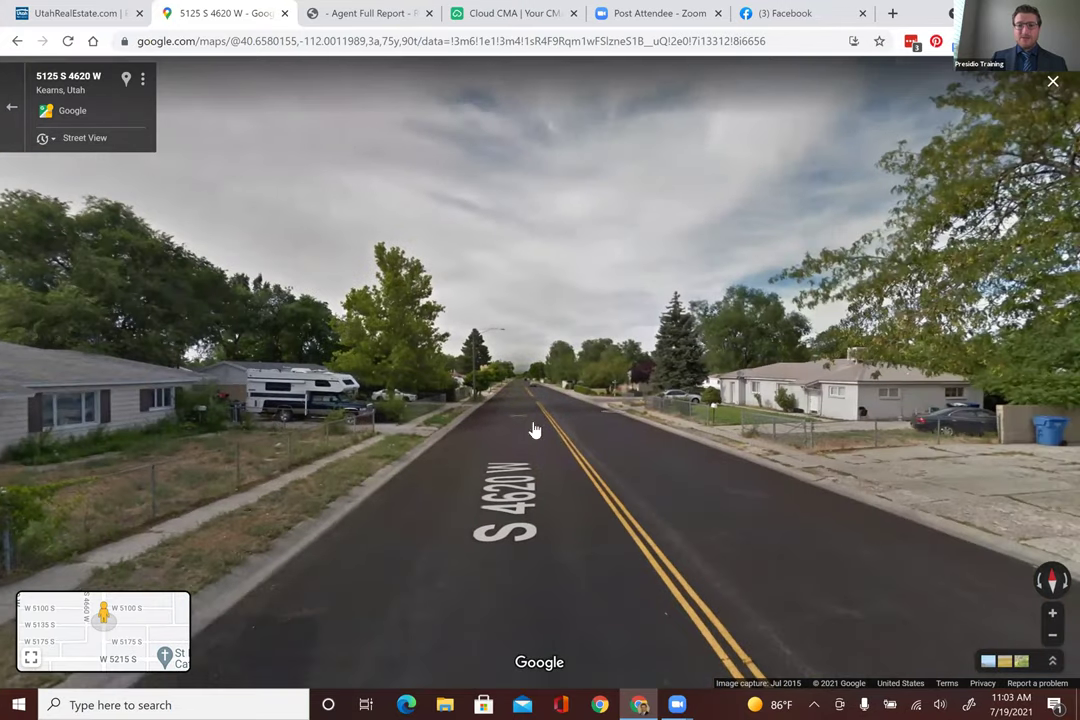
{"action": "left_click_drag", "start_coordinate": [535, 430], "coordinate": [390, 427]}
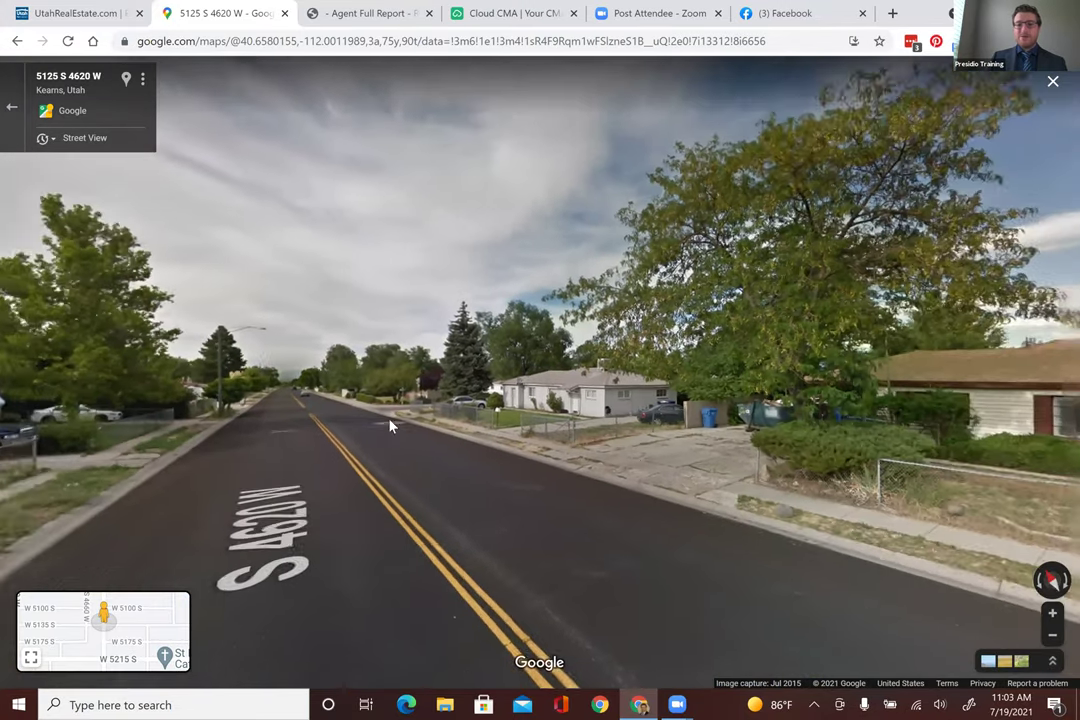
{"action": "left_click_drag", "start_coordinate": [614, 459], "coordinate": [411, 471]}
{"action": "left_click_drag", "start_coordinate": [525, 432], "coordinate": [309, 436]}
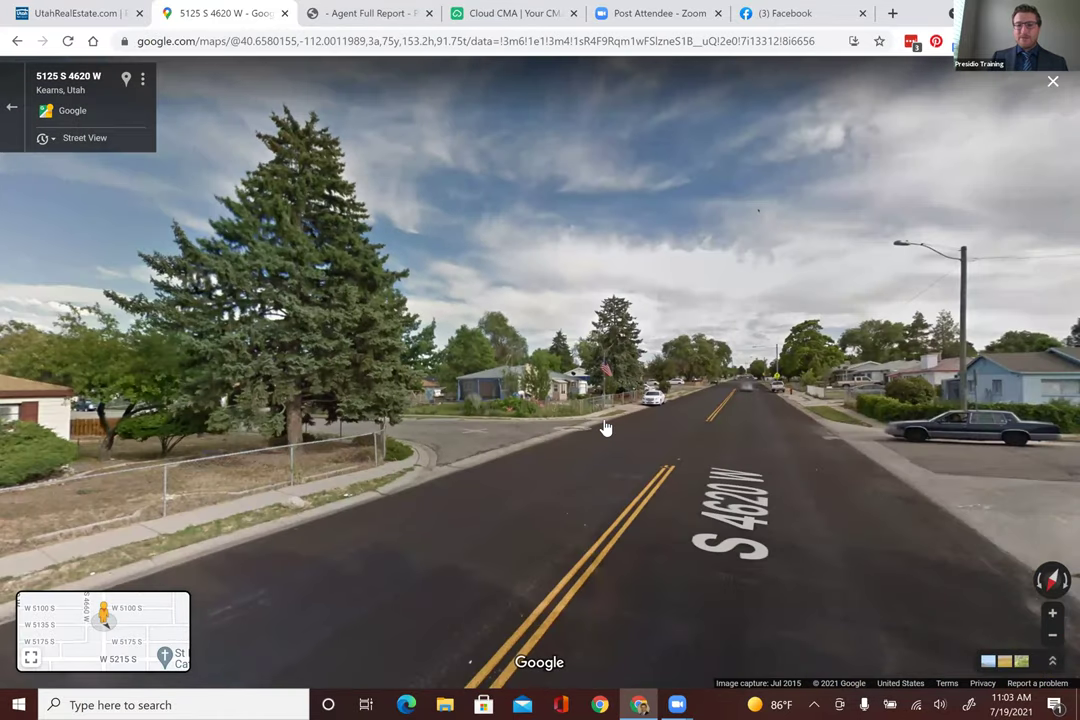
{"action": "left_click", "coordinate": [604, 428]}
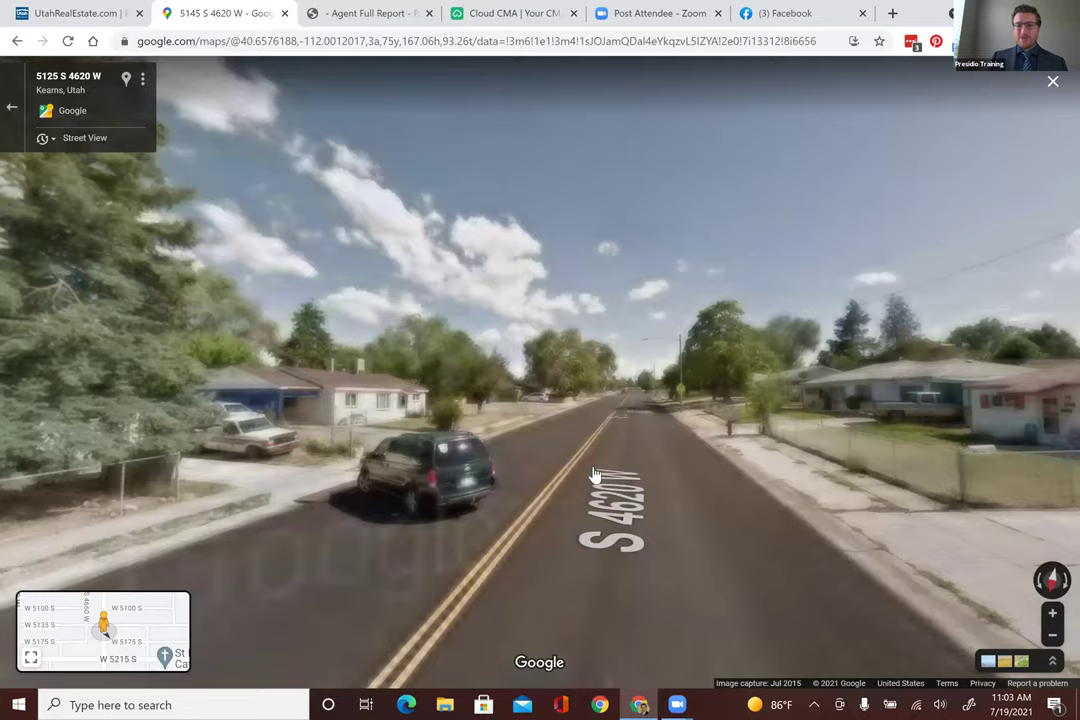
{"action": "left_click", "coordinate": [591, 475]}
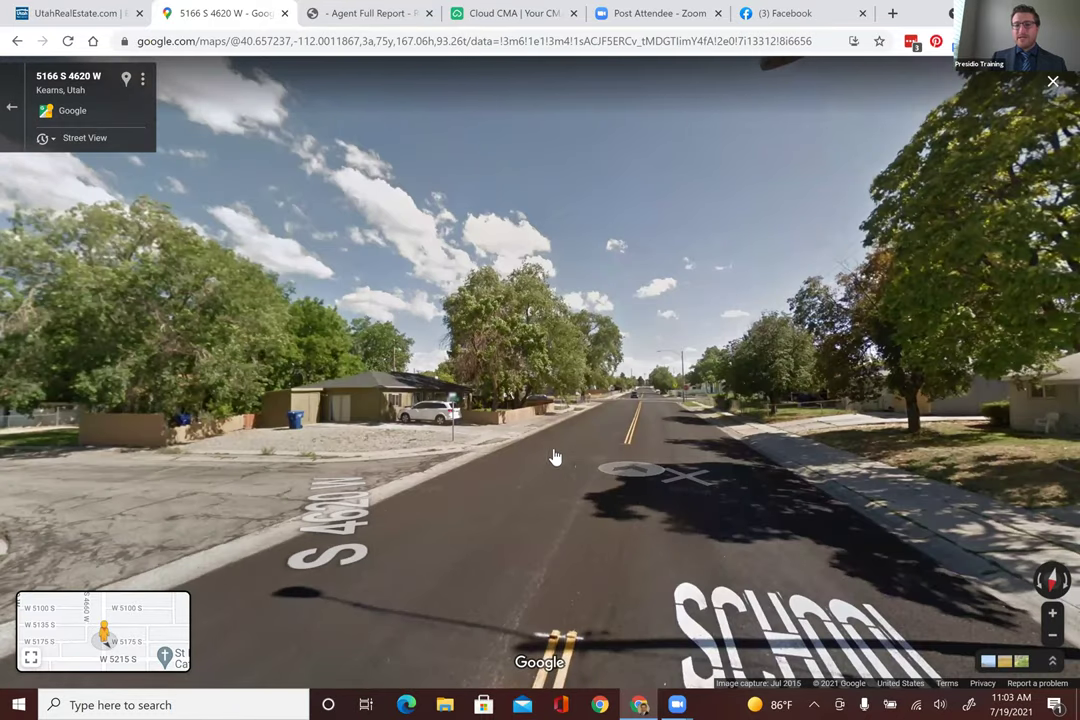
Step: Turn left toward the corner house and advance further along S 4620 W
{"action": "key", "text": "Left"}
{"action": "key", "text": "Left"}
{"action": "key", "text": "Left"}
{"action": "key", "text": "Left"}
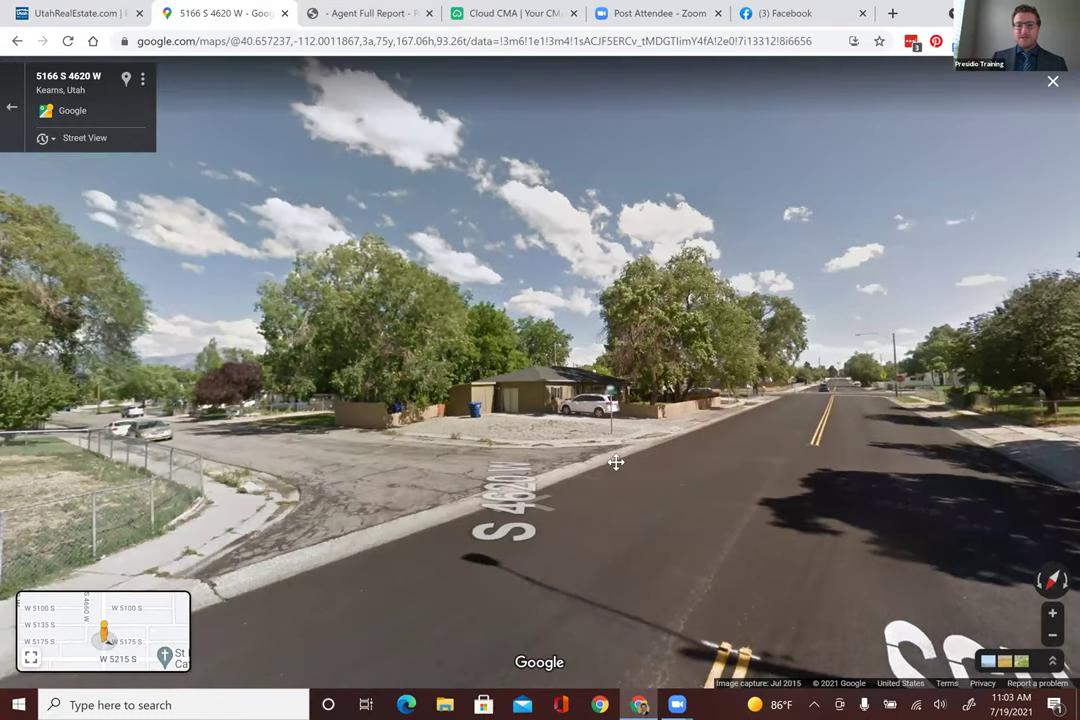
{"action": "key", "text": "Left"}
{"action": "key", "text": "Left"}
{"action": "key", "text": "Left"}
{"action": "key", "text": "Left"}
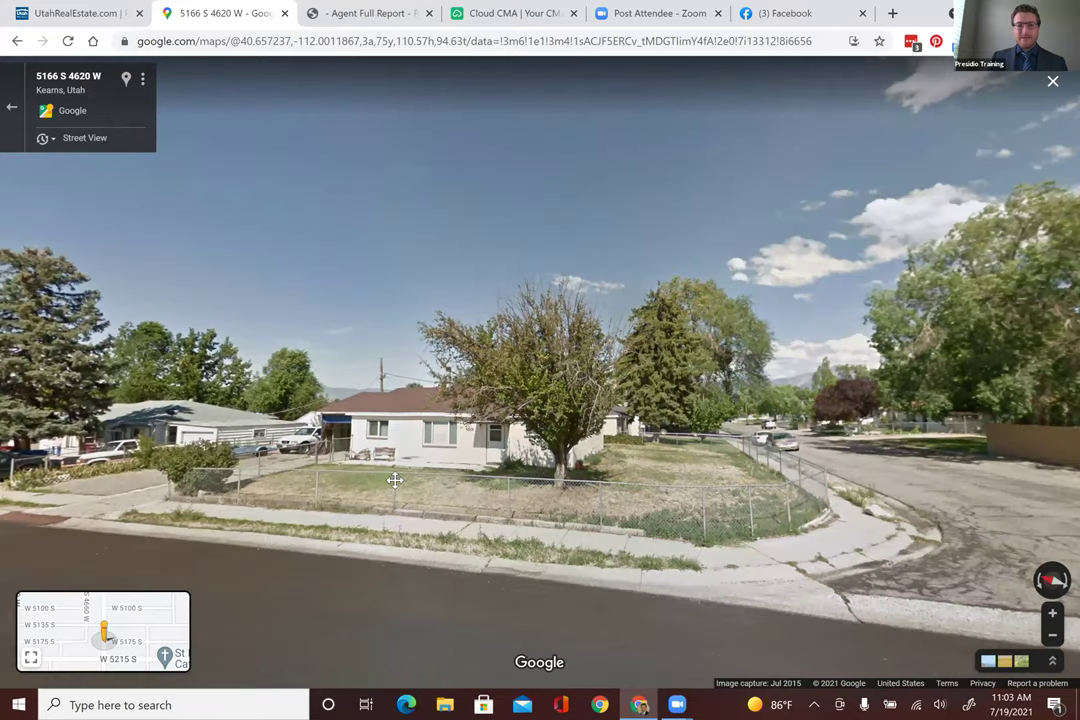
{"action": "key", "text": "Left"}
{"action": "key", "text": "Left"}
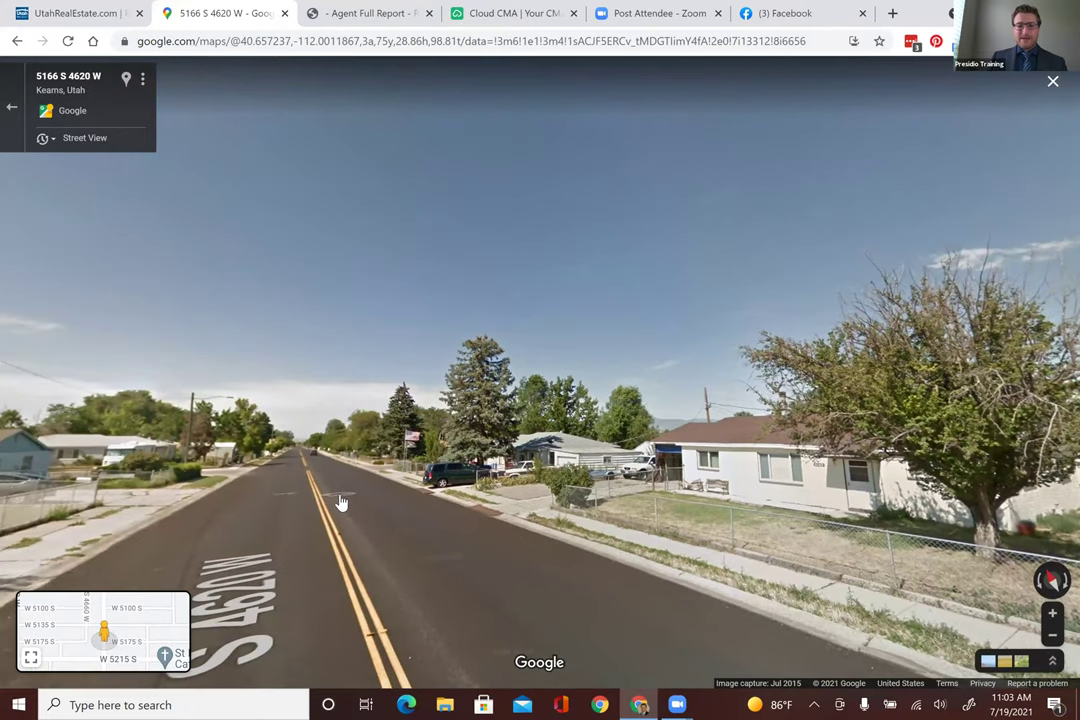
{"action": "key", "text": "Up"}
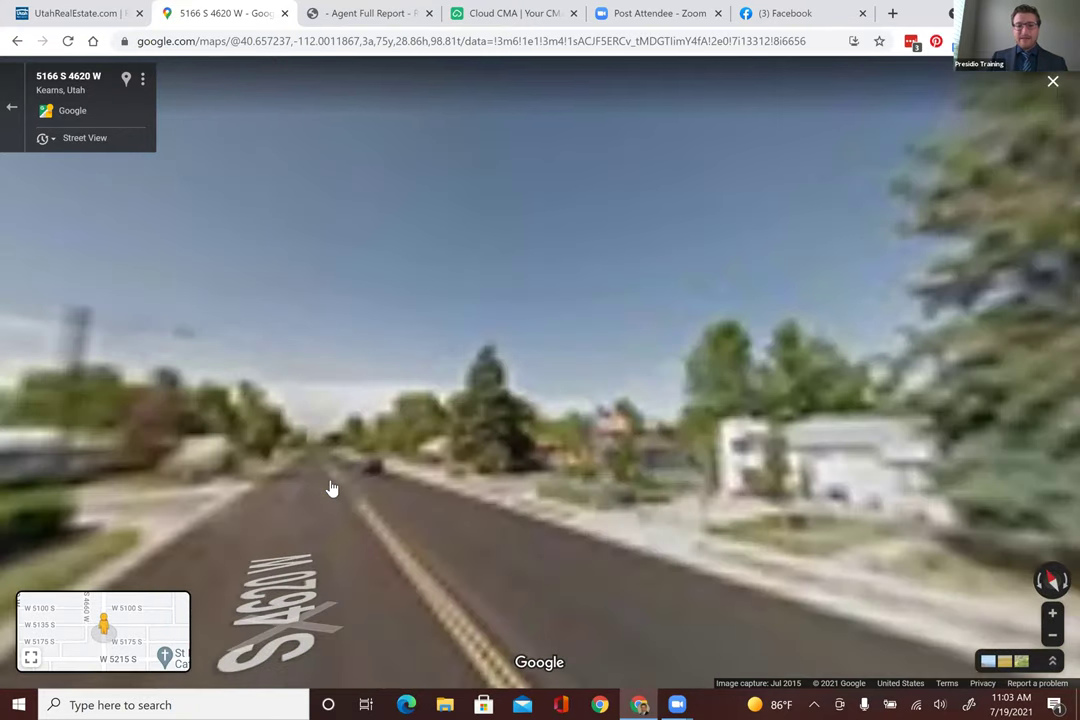
{"action": "key", "text": "Up"}
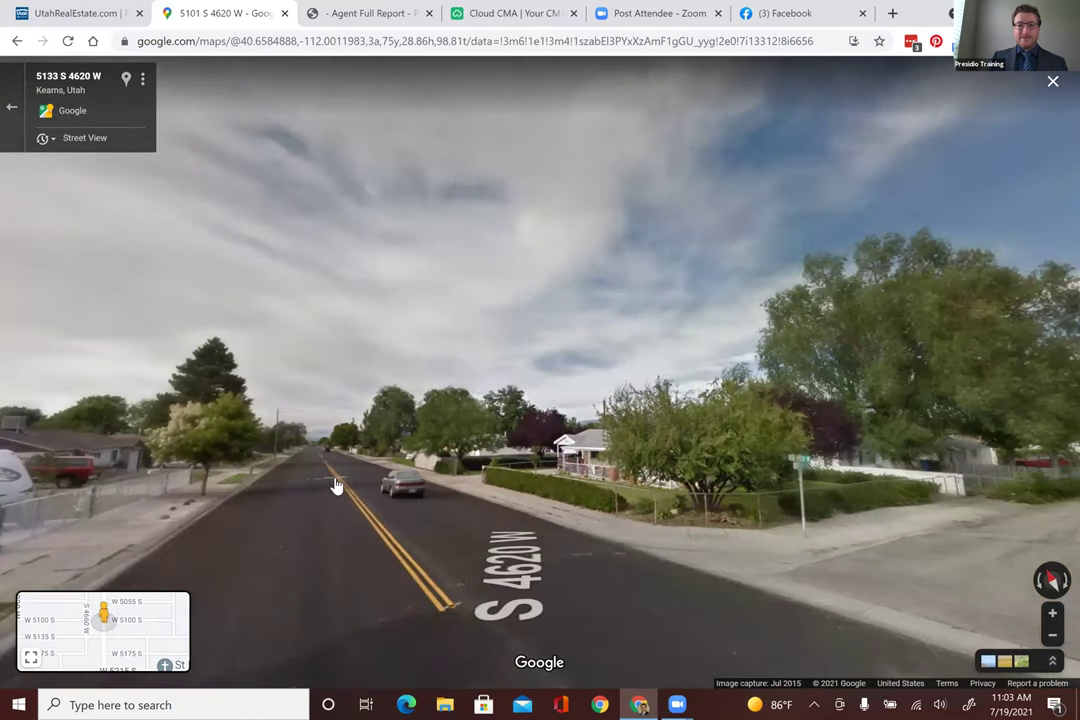
{"action": "key", "text": "Up"}
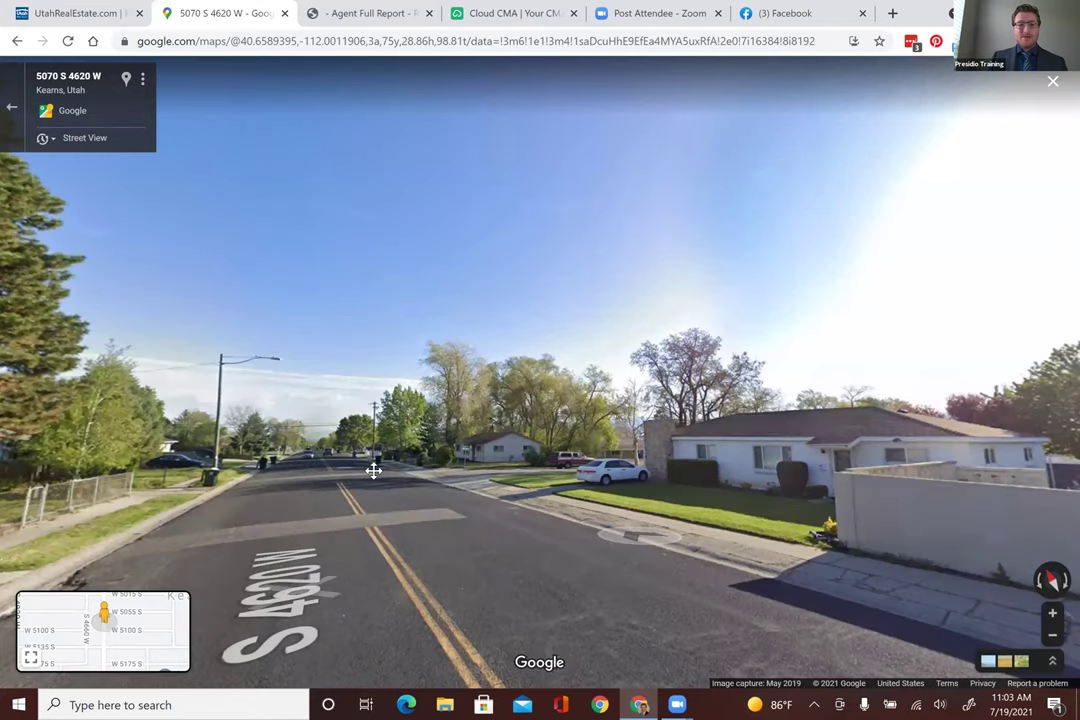
Step: Look over the houses on the right, then exit Street View and return to the CMA tab
{"action": "key", "text": "Right"}
{"action": "key", "text": "Right"}
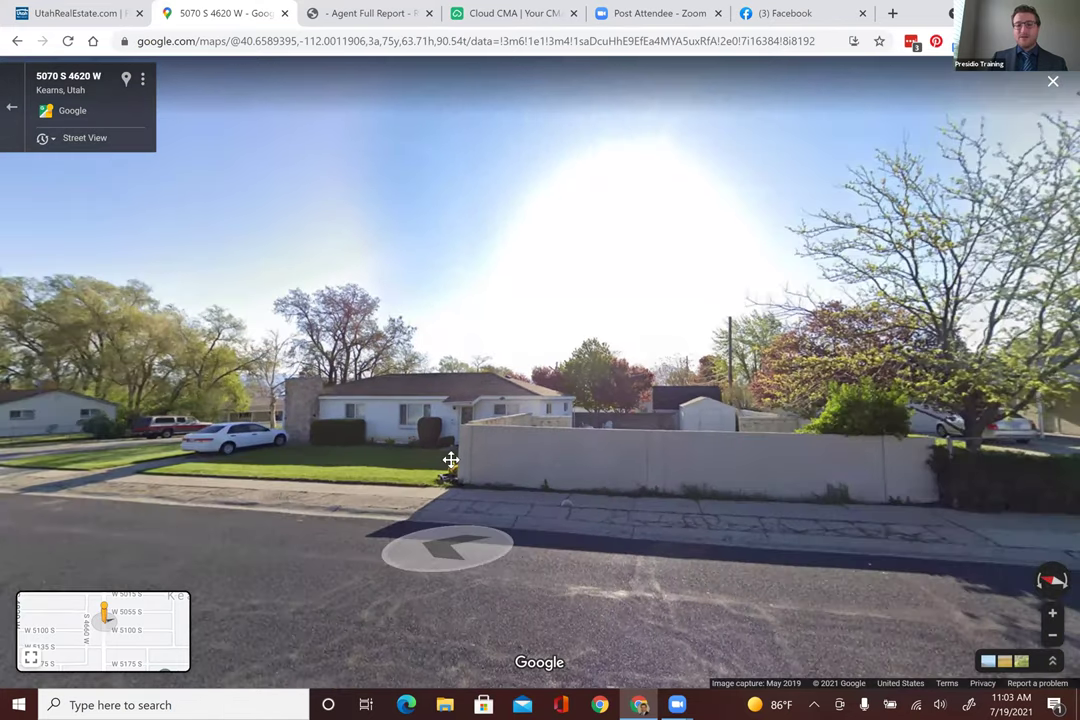
{"action": "key", "text": "Right"}
{"action": "key", "text": "Right"}
{"action": "key", "text": "Right"}
{"action": "key", "text": "Right"}
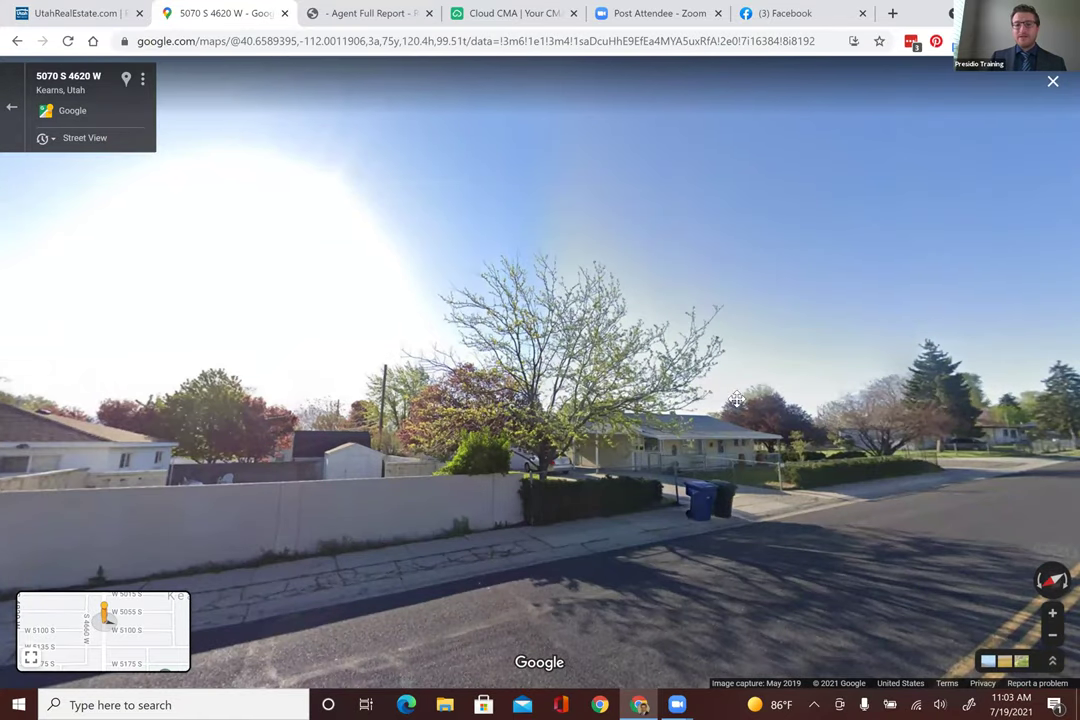
{"action": "key", "text": "Right"}
{"action": "key", "text": "Right"}
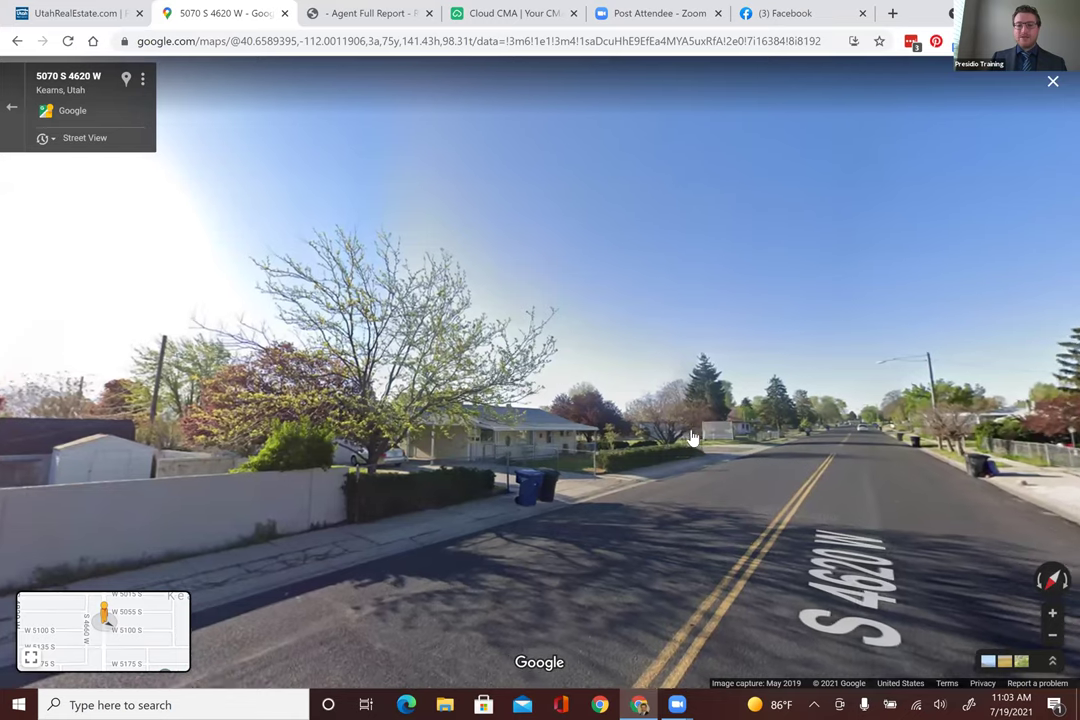
{"action": "key", "text": "Right"}
{"action": "key", "text": "Right"}
{"action": "key", "text": "Right"}
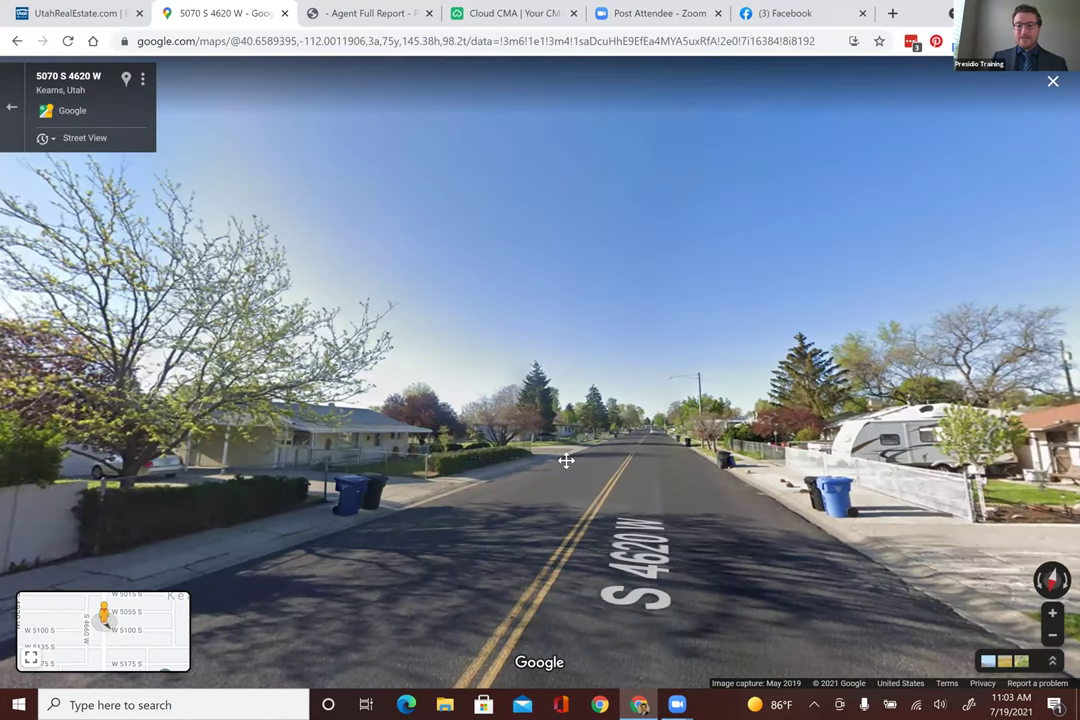
{"action": "key", "text": "Right"}
{"action": "key", "text": "Right"}
{"action": "key", "text": "Right"}
{"action": "key", "text": "Right"}
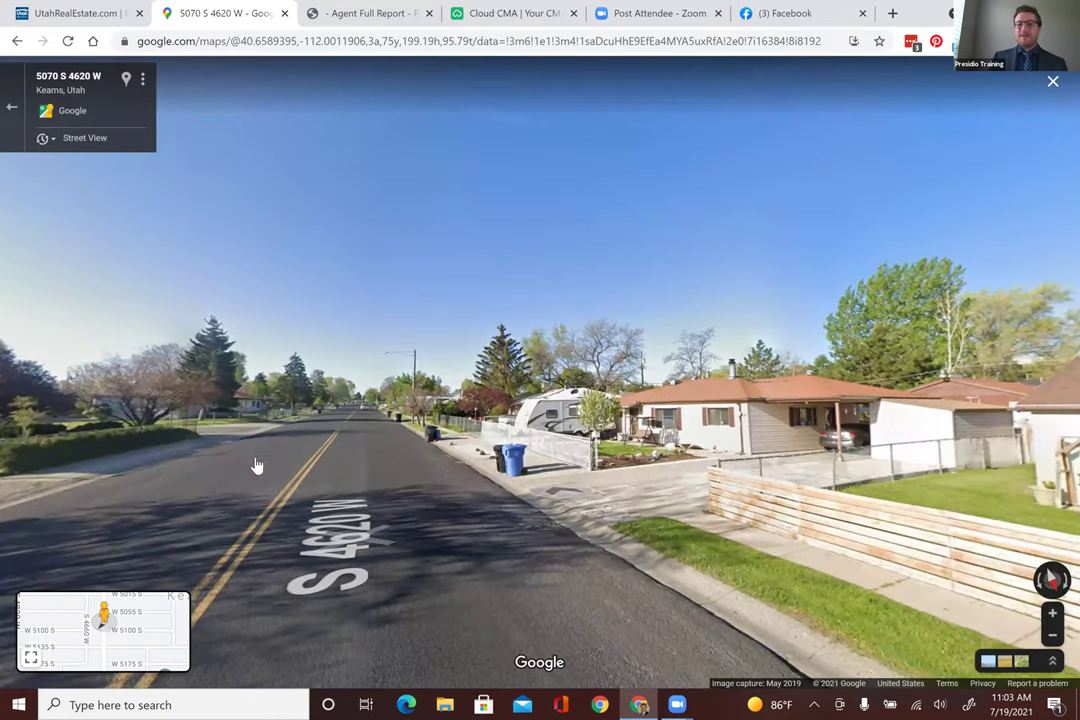
{"action": "key", "text": "Right"}
{"action": "key", "text": "Right"}
{"action": "key", "text": "Right"}
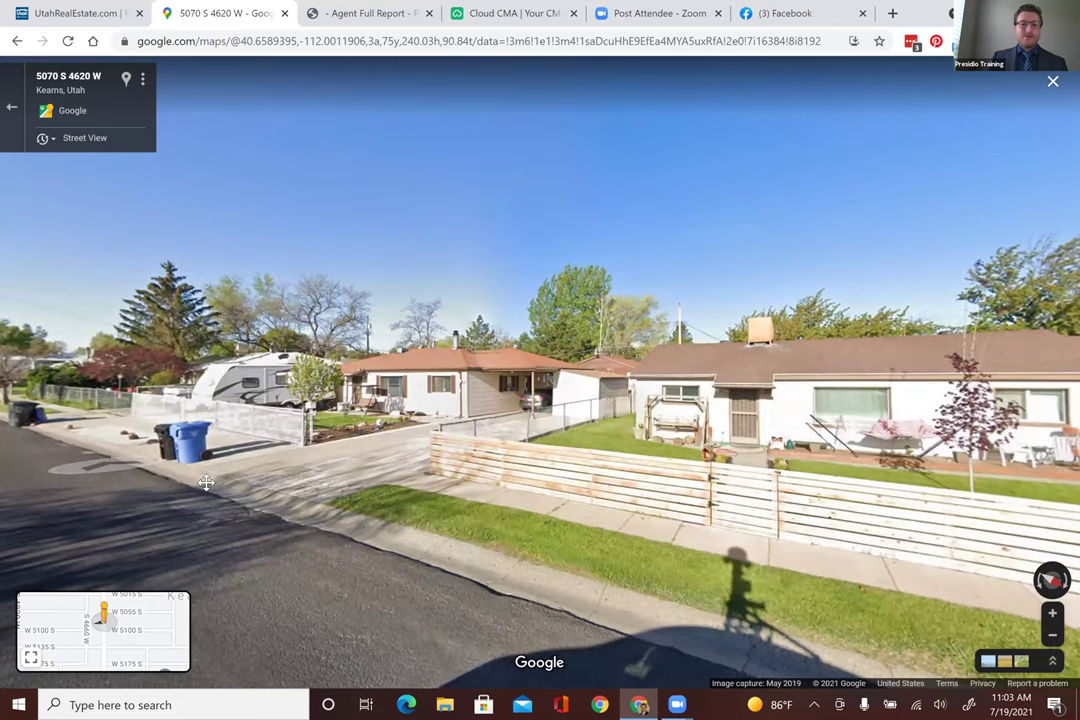
{"action": "key", "text": "Left"}
{"action": "key", "text": "Left"}
{"action": "key", "text": "Left"}
{"action": "key", "text": "Left"}
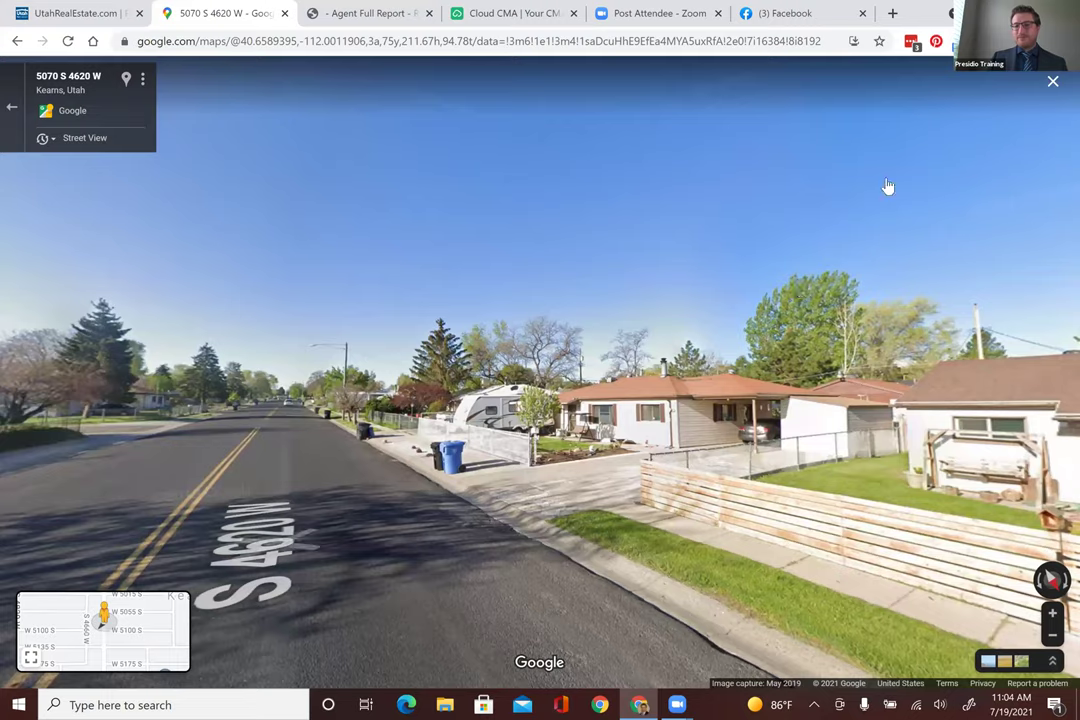
{"action": "left_click", "coordinate": [1054, 84]}
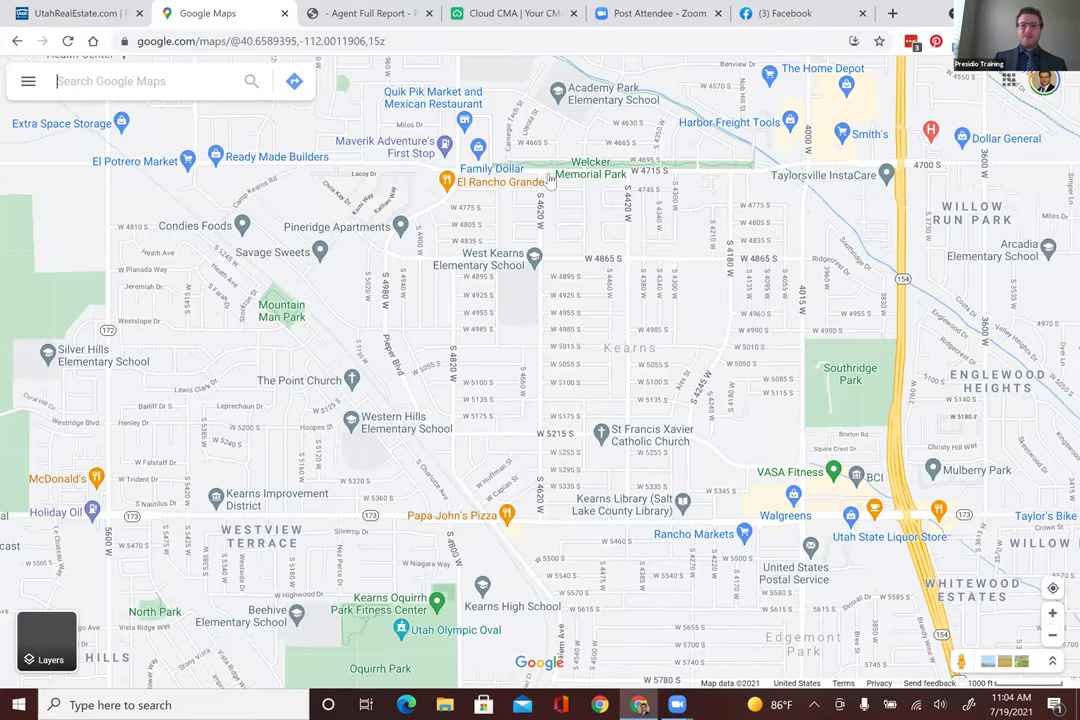
{"action": "key", "text": "ctrl+1"}
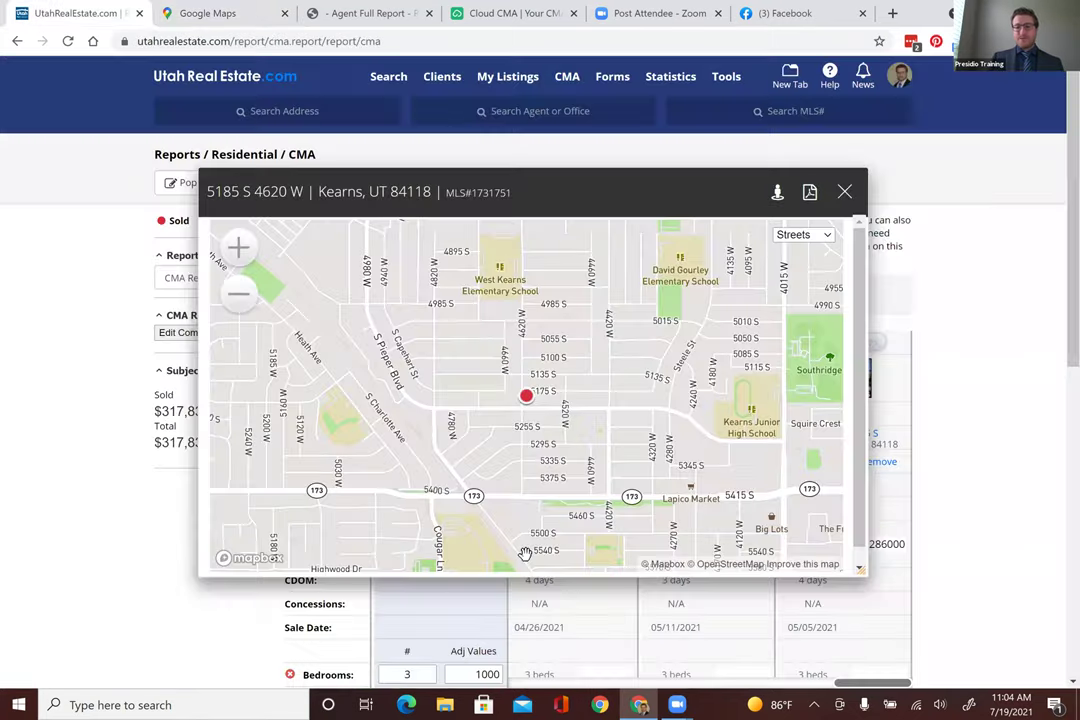
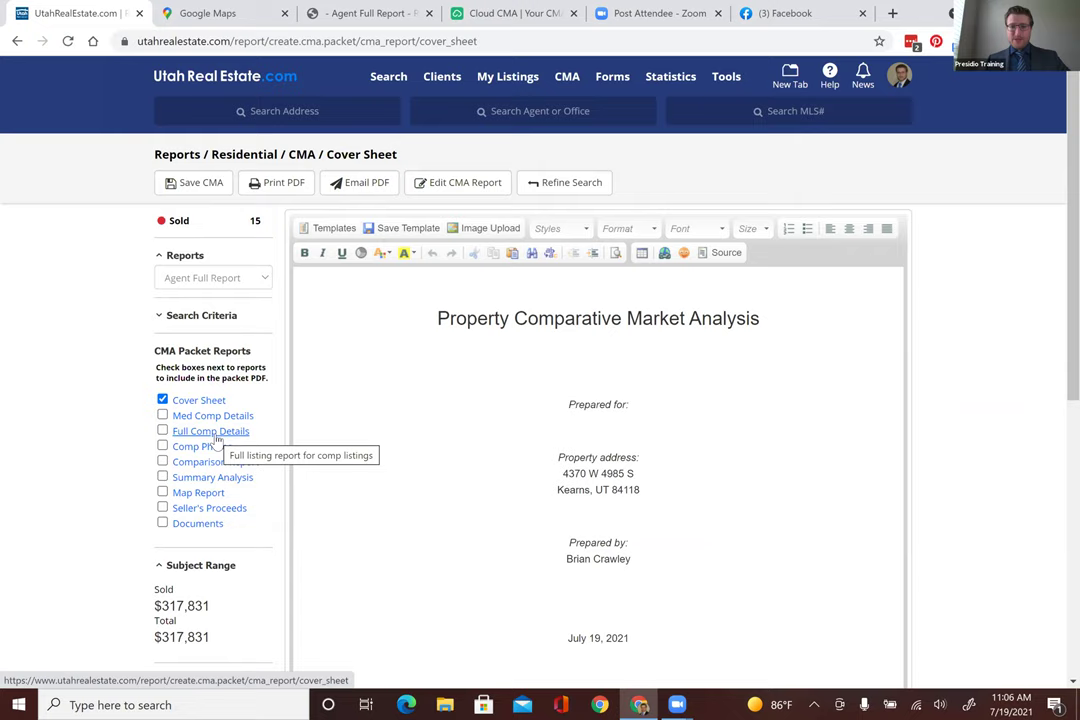
Step: Include Med Comp Details in the CMA packet and generate it as res_cma_report_88523.pdf
{"action": "left_click", "coordinate": [163, 415]}
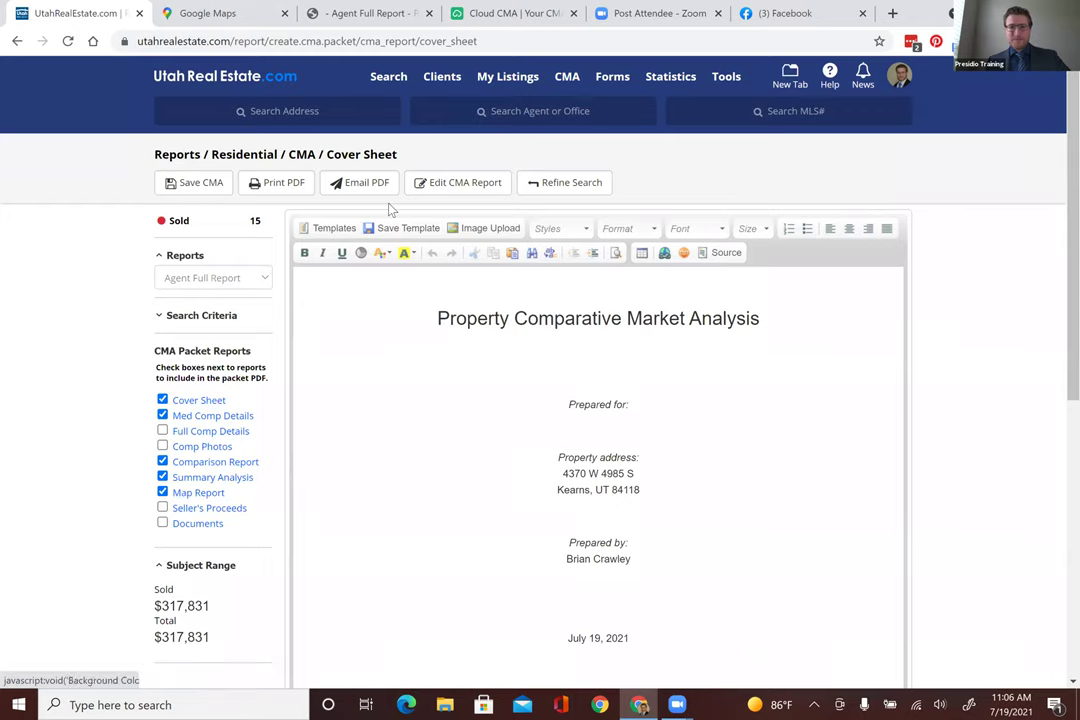
{"action": "left_click", "coordinate": [281, 188]}
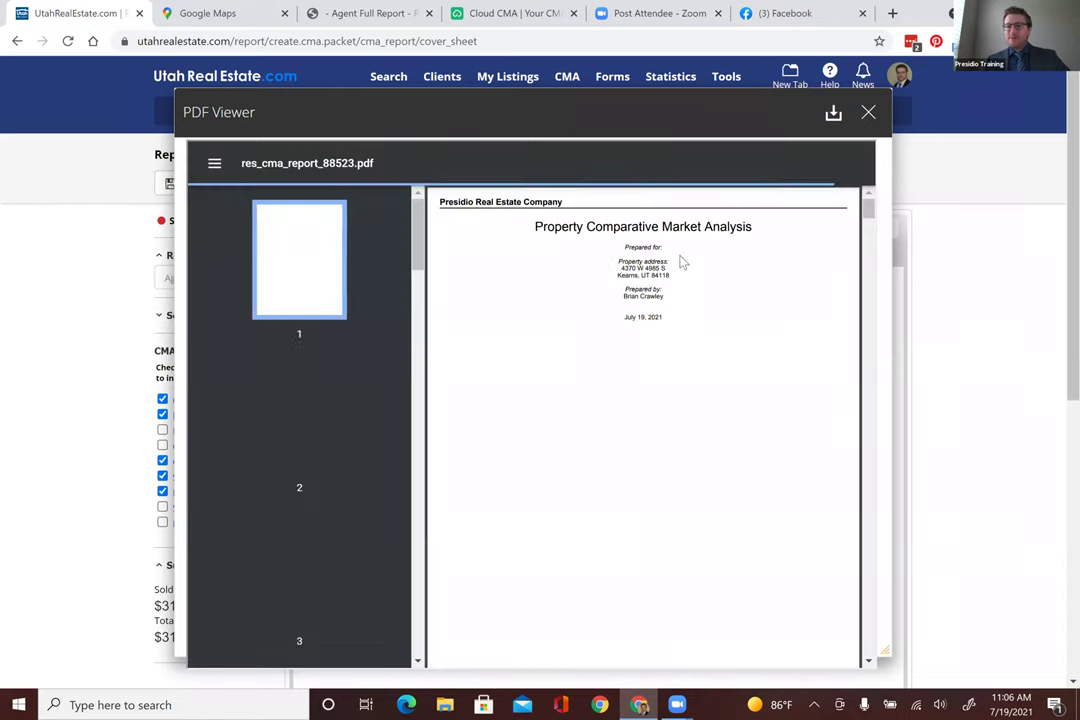
Step: Scroll pages 1–14, from the cover sheet through comparison tables listing comps 10–15
{"action": "scroll", "coordinate": [762, 355], "scroll_direction": "down", "scroll_amount": 5}
{"action": "scroll", "coordinate": [760, 352], "scroll_direction": "up", "scroll_amount": 5}
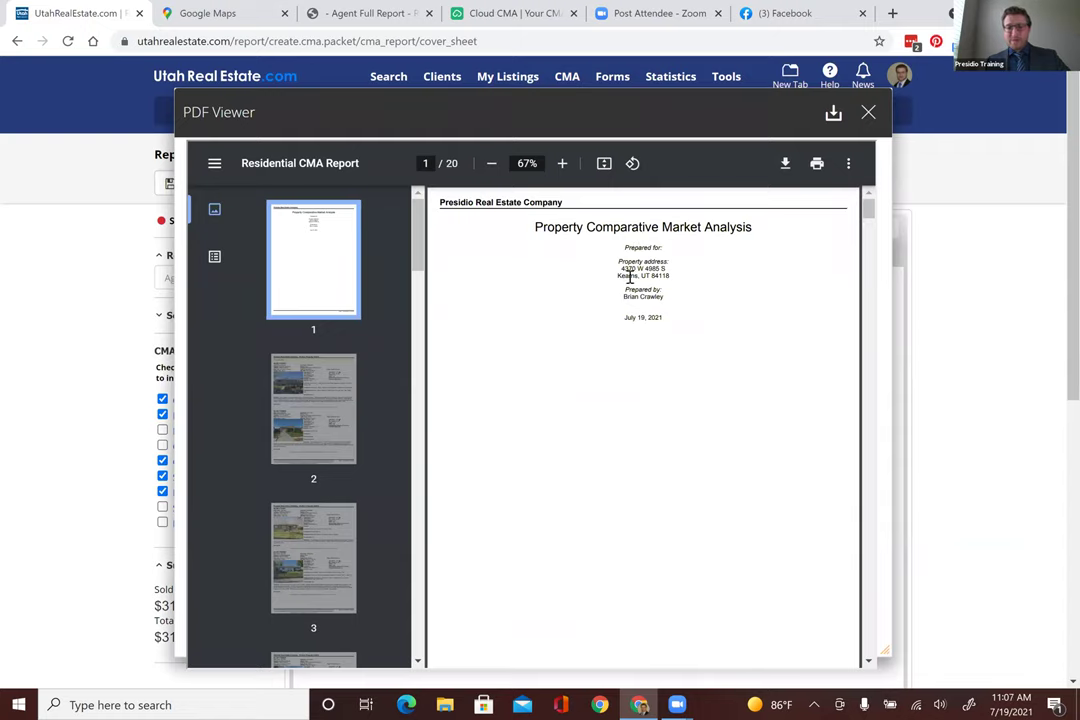
{"action": "scroll", "coordinate": [785, 311], "scroll_direction": "down", "scroll_amount": 6}
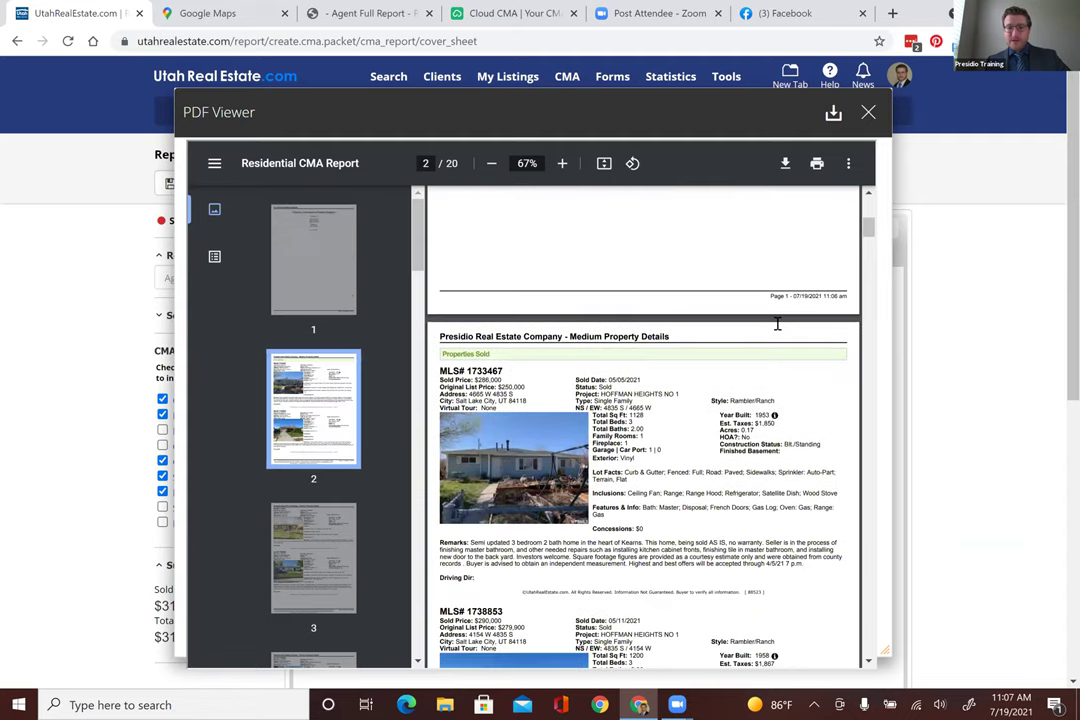
{"action": "scroll", "coordinate": [795, 340], "scroll_direction": "down", "scroll_amount": 20}
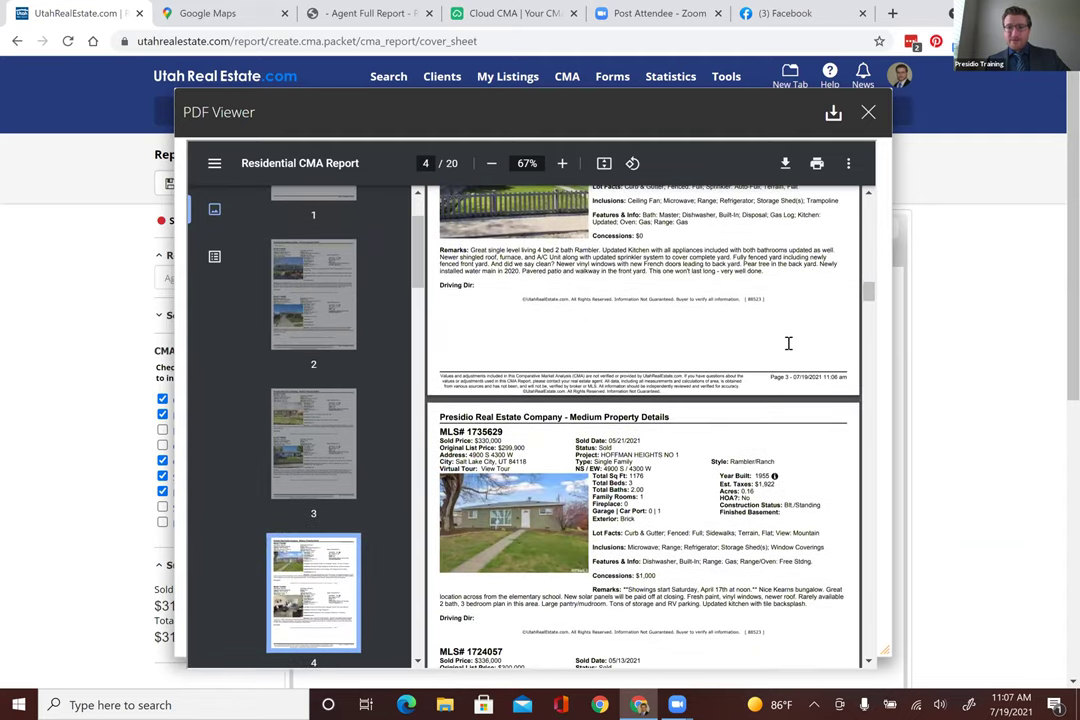
{"action": "scroll", "coordinate": [788, 340], "scroll_direction": "down", "scroll_amount": 12}
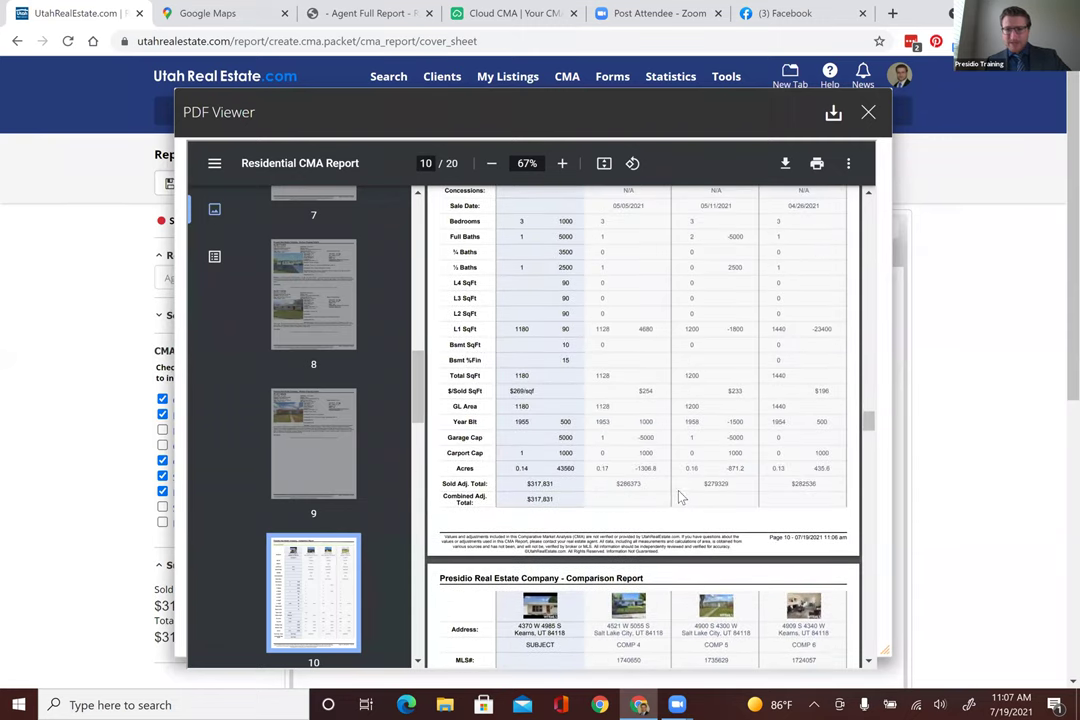
{"action": "scroll", "coordinate": [752, 485], "scroll_direction": "up", "scroll_amount": 3}
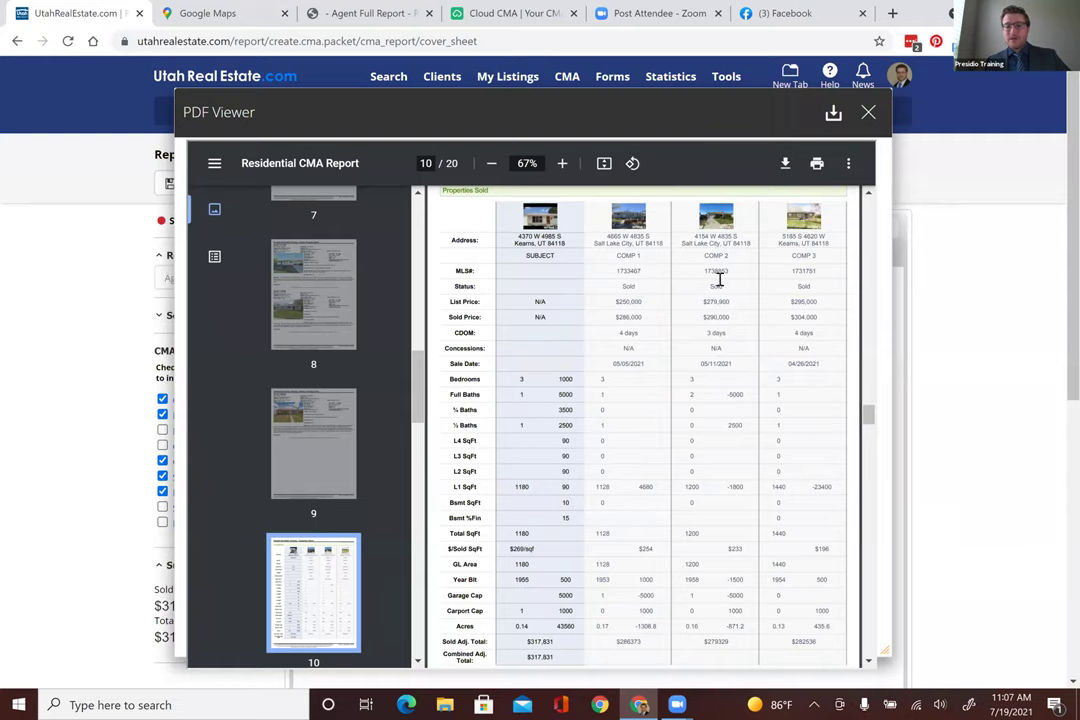
{"action": "scroll", "coordinate": [720, 285], "scroll_direction": "down", "scroll_amount": 5}
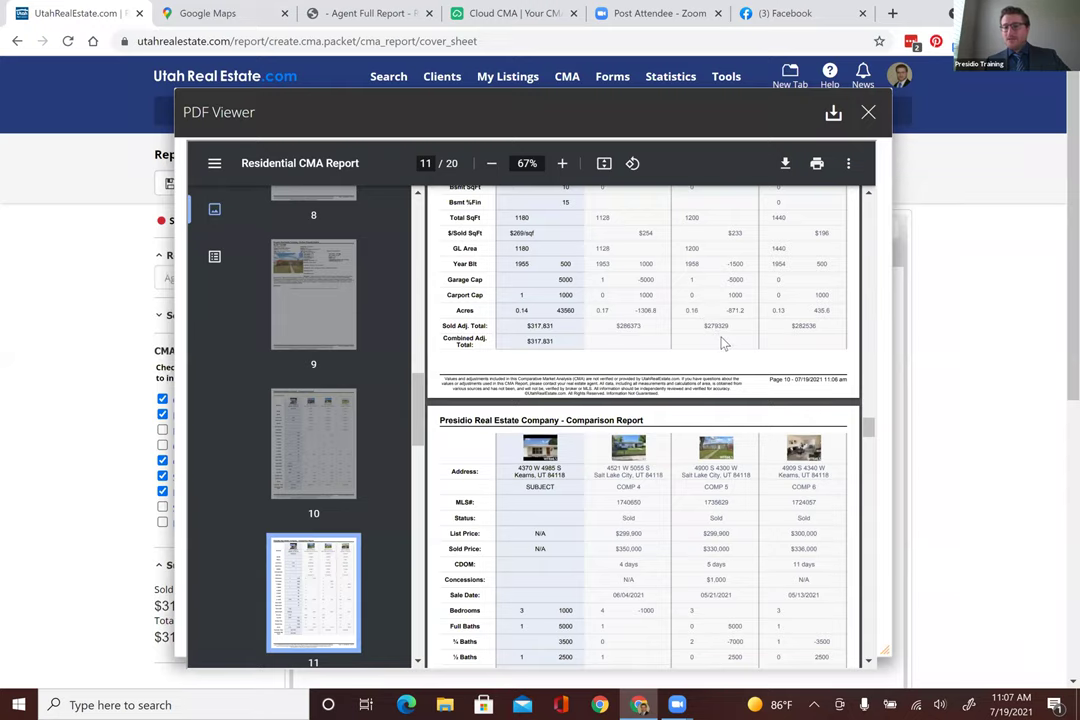
{"action": "scroll", "coordinate": [703, 352], "scroll_direction": "down", "scroll_amount": 5}
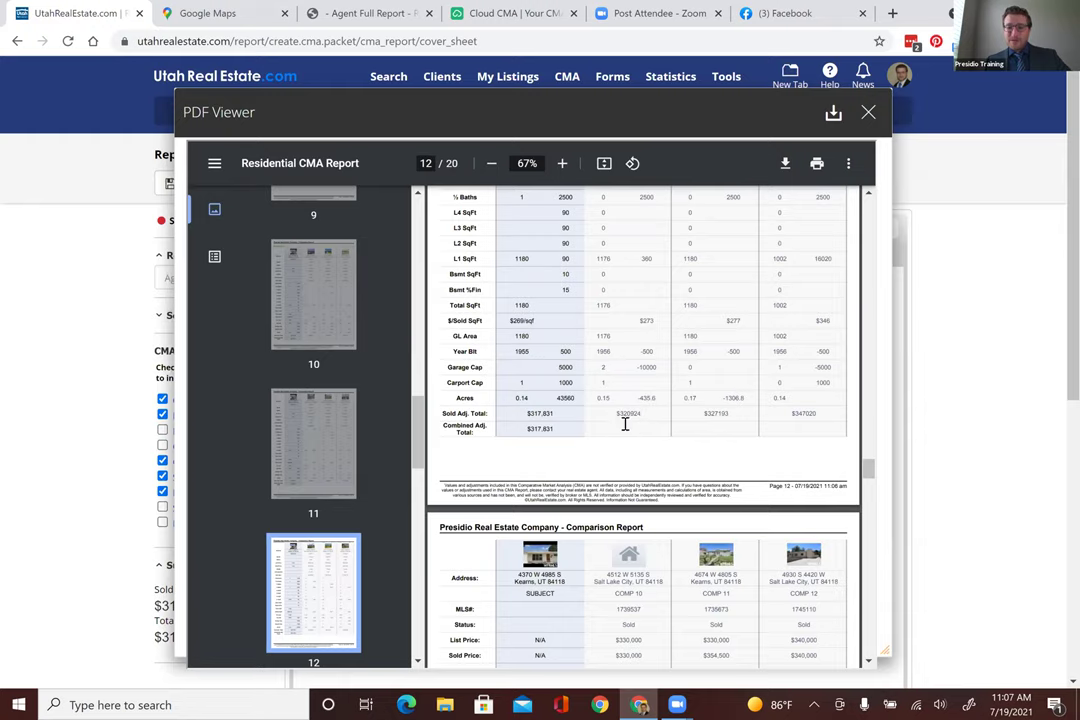
{"action": "scroll", "coordinate": [645, 430], "scroll_direction": "down", "scroll_amount": 5}
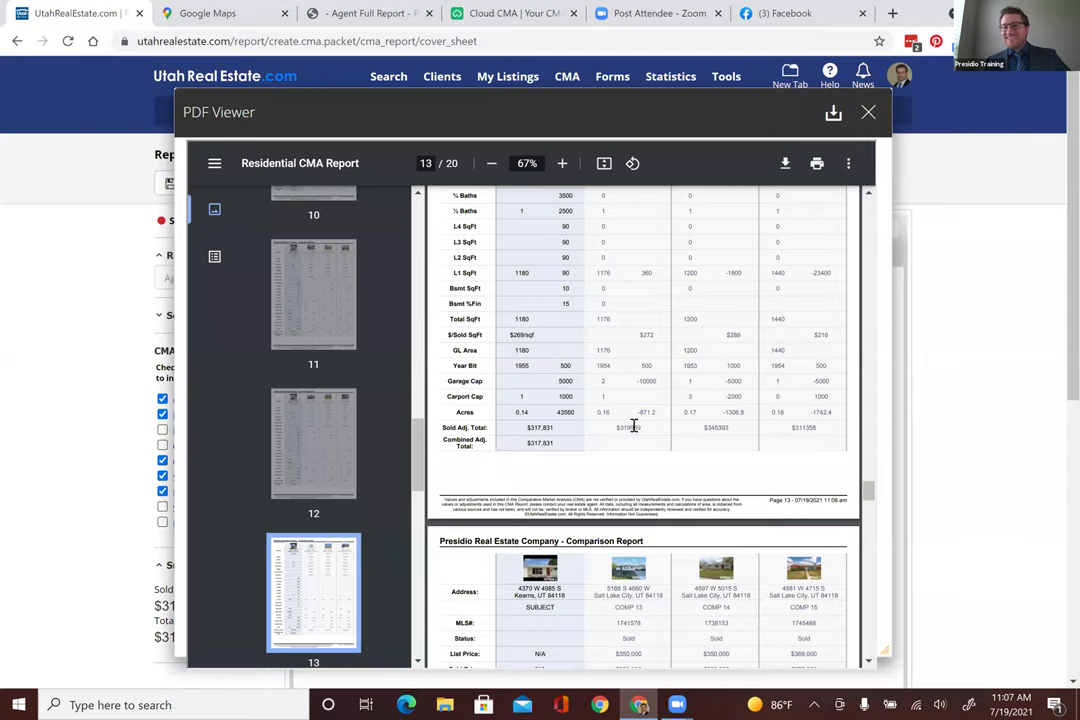
{"action": "scroll", "coordinate": [685, 391], "scroll_direction": "down", "scroll_amount": 1}
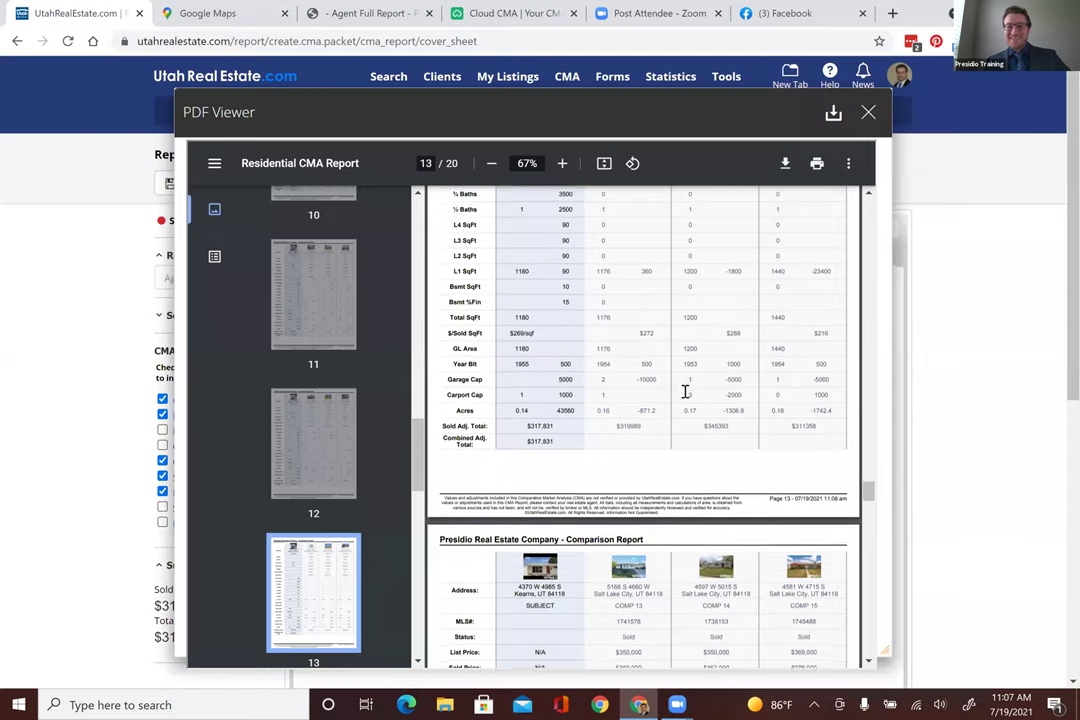
{"action": "scroll", "coordinate": [685, 391], "scroll_direction": "down", "scroll_amount": 10}
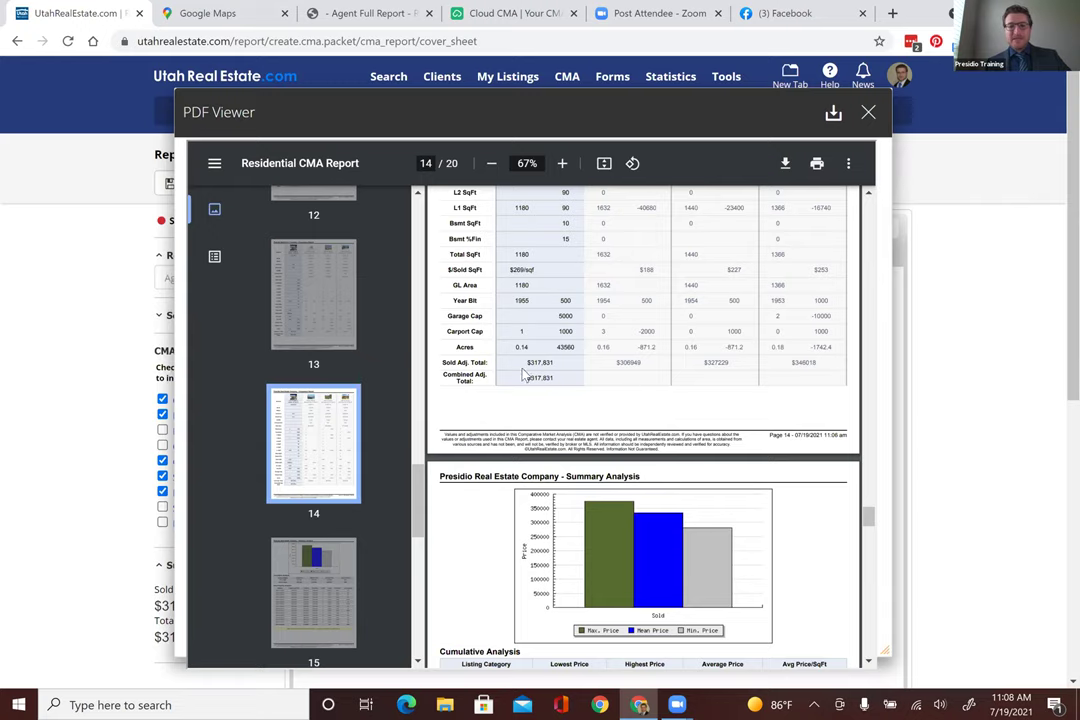
Step: Review pages 15–20, including the 16-property Map Report, then close the PDF viewer
{"action": "scroll", "coordinate": [576, 412], "scroll_direction": "down", "scroll_amount": 1}
{"action": "scroll", "coordinate": [706, 432], "scroll_direction": "down", "scroll_amount": 5}
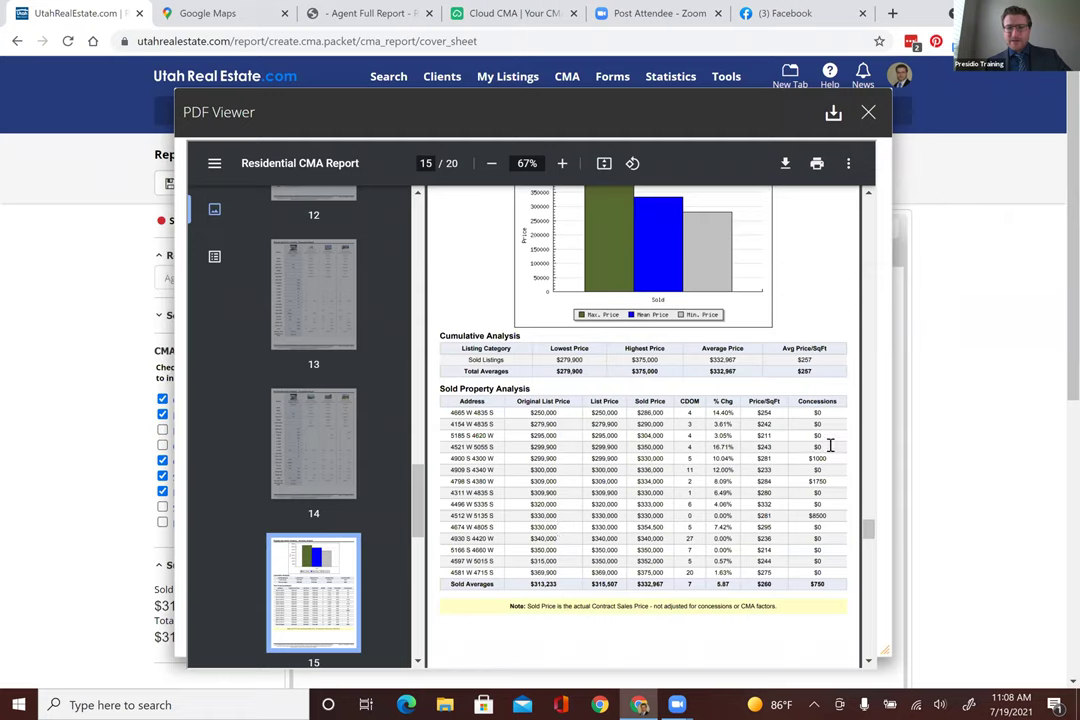
{"action": "scroll", "coordinate": [820, 414], "scroll_direction": "down", "scroll_amount": 10}
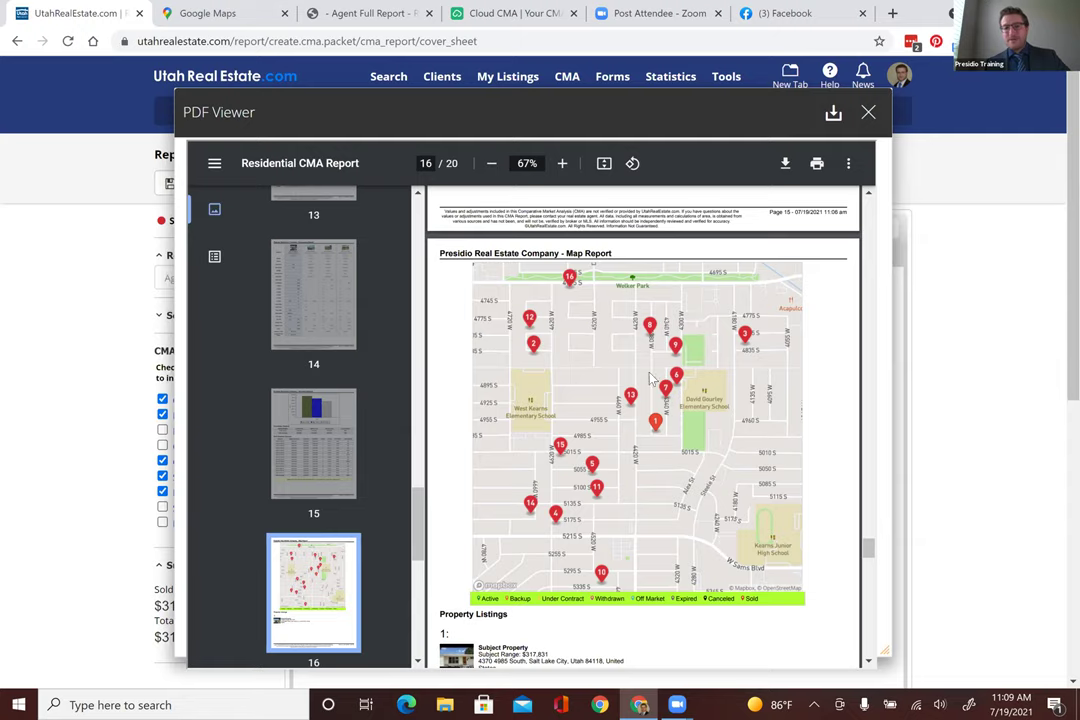
{"action": "scroll", "coordinate": [695, 400], "scroll_direction": "down", "scroll_amount": 3}
{"action": "scroll", "coordinate": [700, 418], "scroll_direction": "down", "scroll_amount": 8}
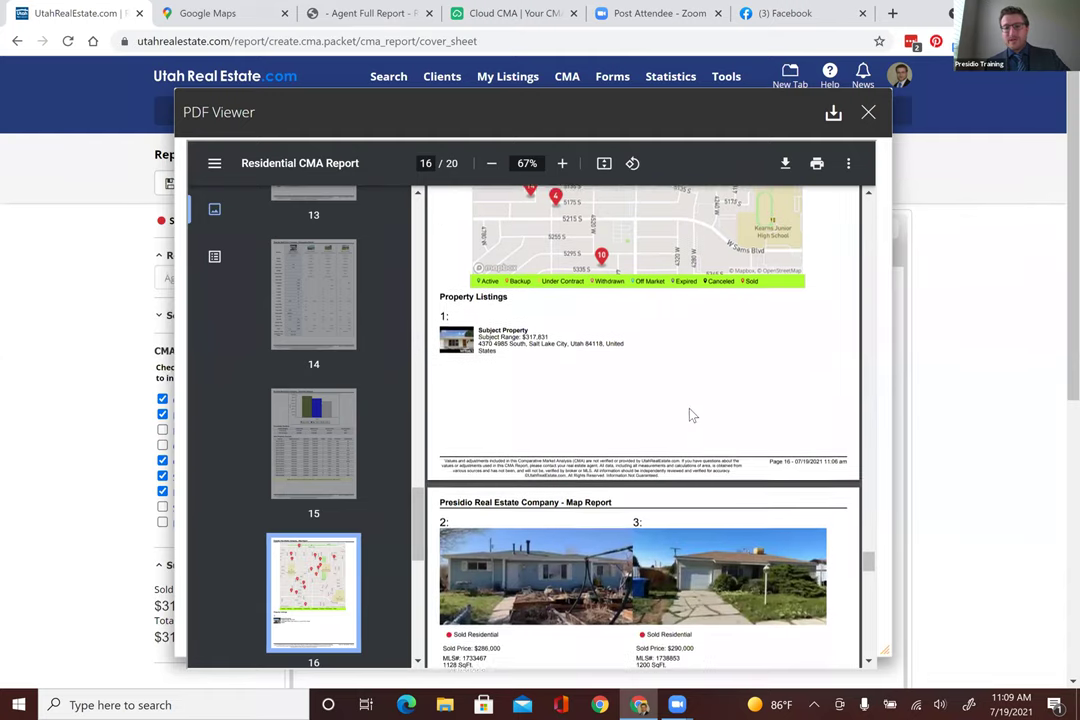
{"action": "scroll", "coordinate": [762, 490], "scroll_direction": "down", "scroll_amount": 20}
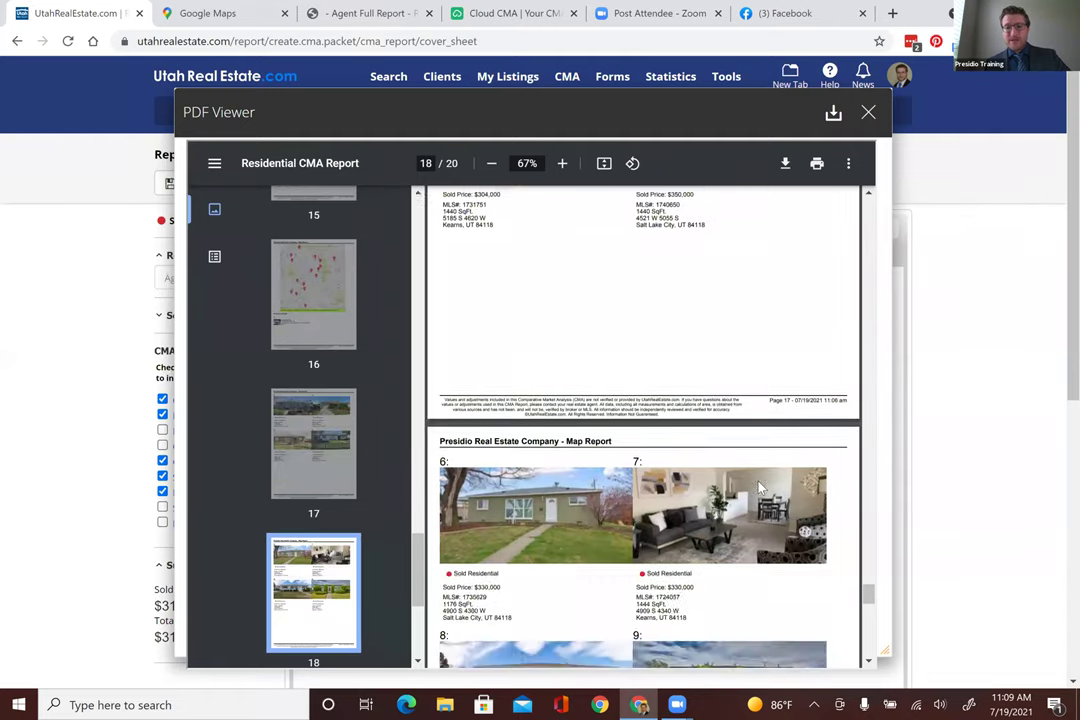
{"action": "scroll", "coordinate": [762, 490], "scroll_direction": "down", "scroll_amount": 10}
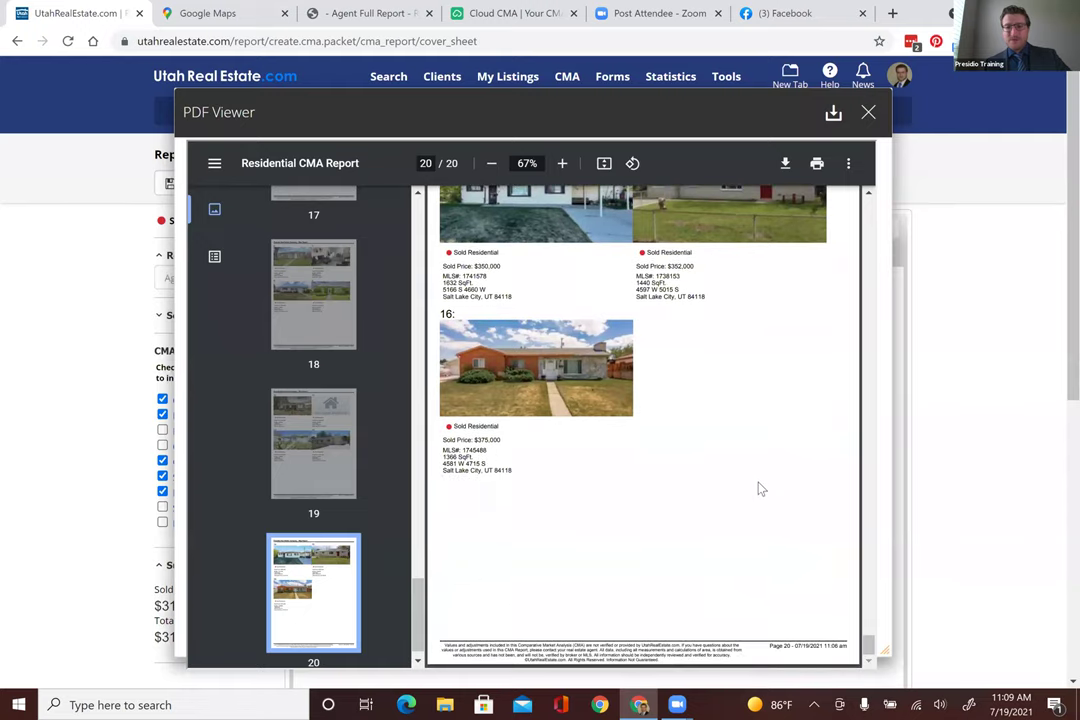
{"action": "scroll", "coordinate": [745, 380], "scroll_direction": "up", "scroll_amount": 10}
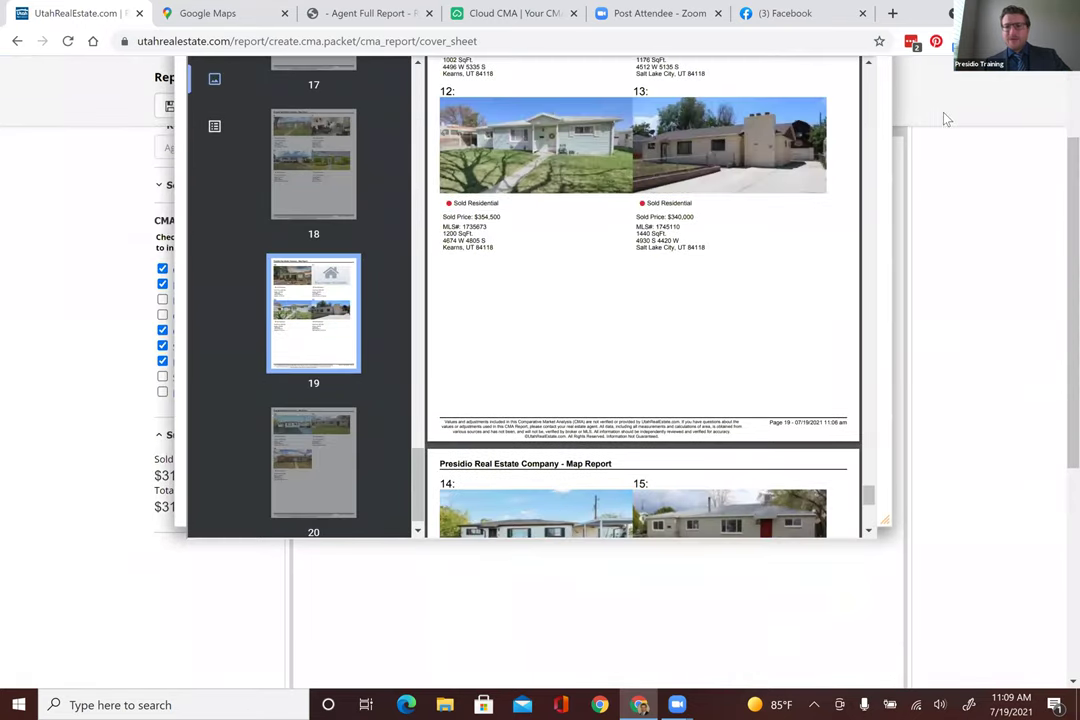
{"action": "scroll", "coordinate": [946, 119], "scroll_direction": "up", "scroll_amount": 2}
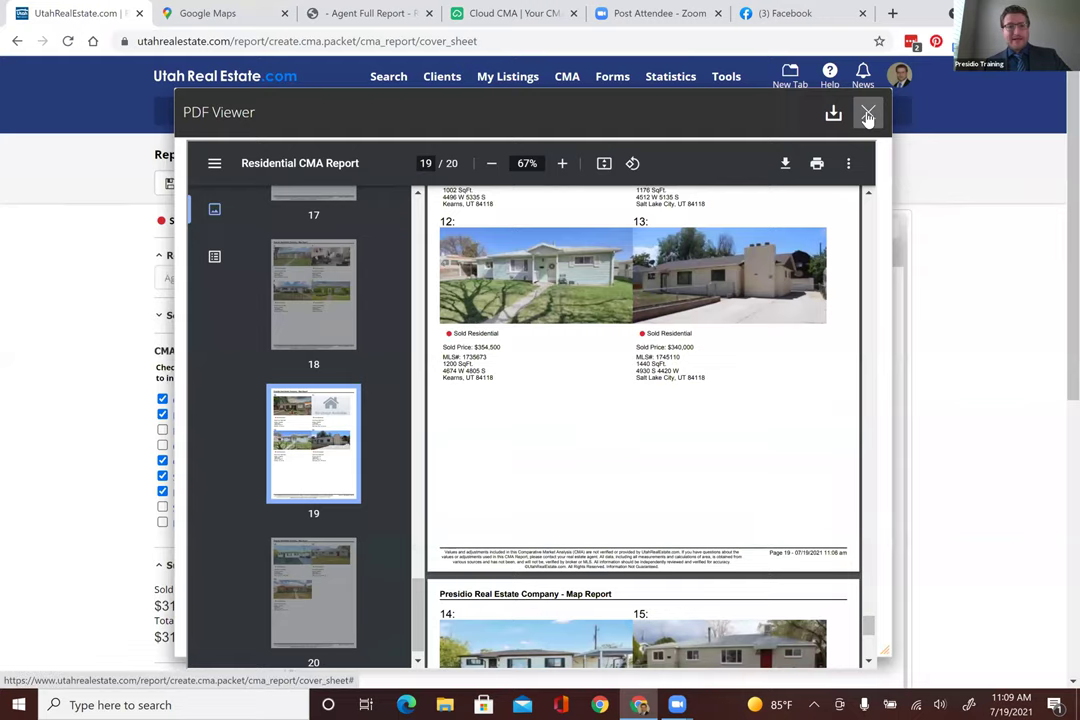
{"action": "left_click", "coordinate": [867, 116]}
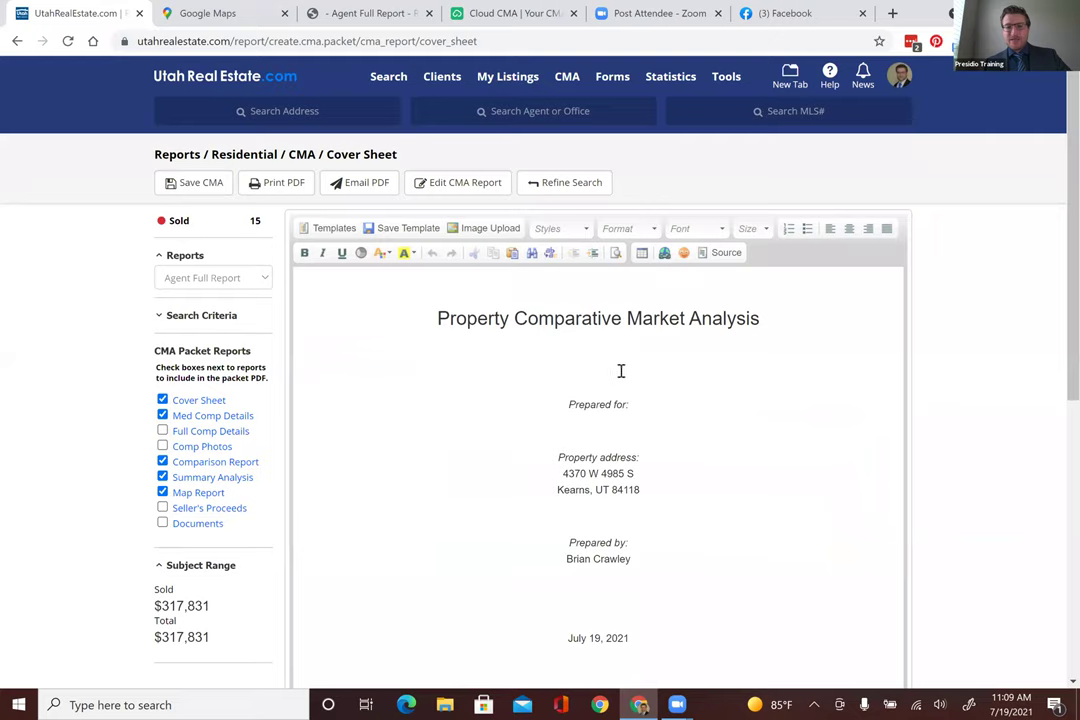
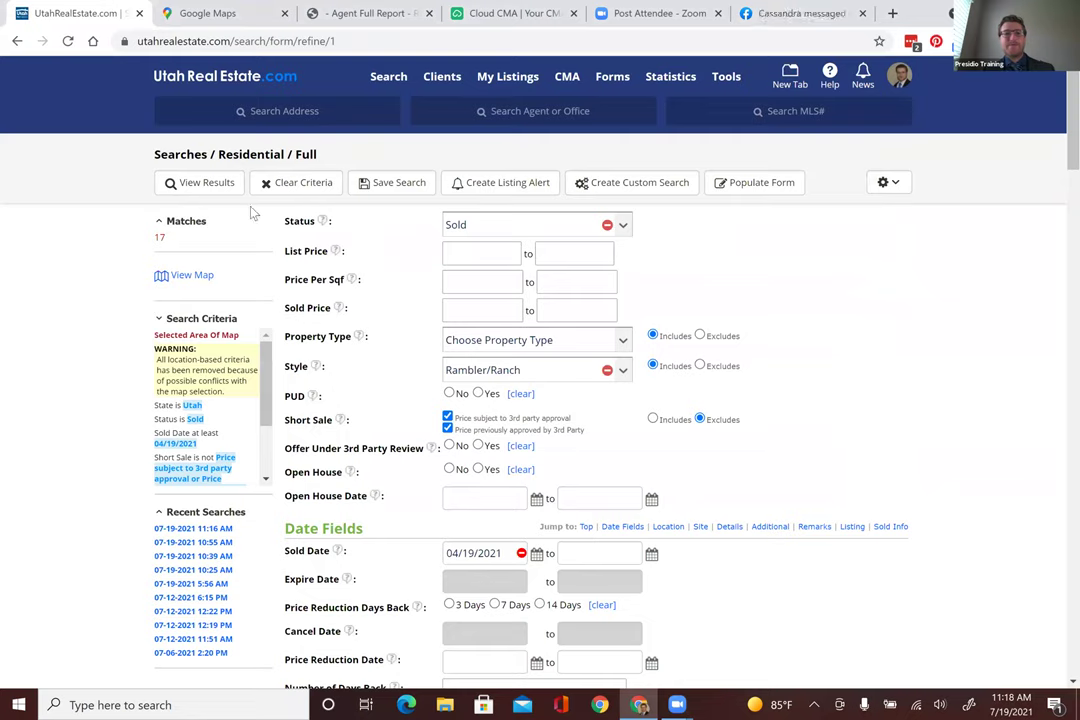
Step: Load the sold search results and open listing 1747001's details
{"action": "left_click", "coordinate": [205, 183]}
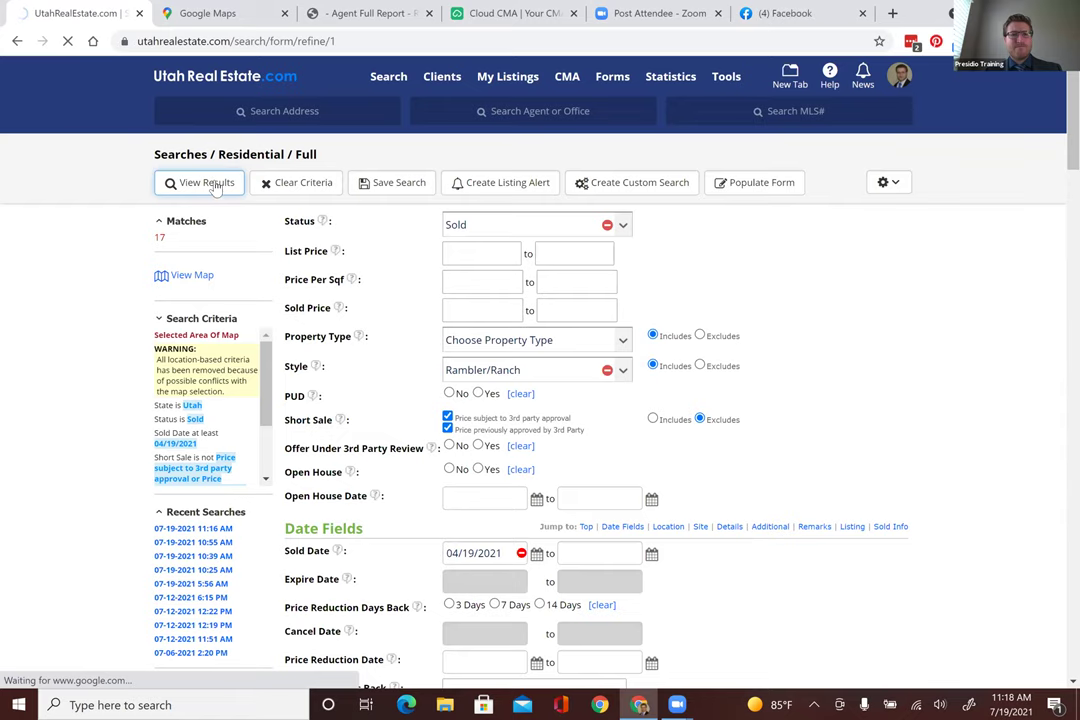
{"action": "left_click", "coordinate": [215, 186]}
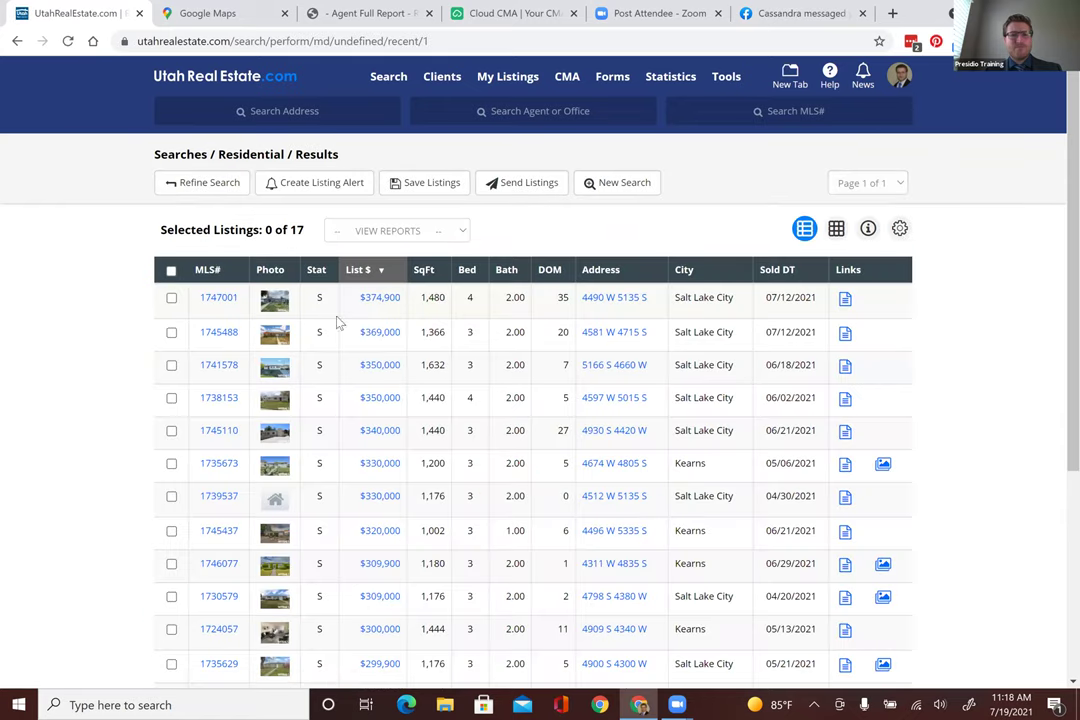
{"action": "left_click", "coordinate": [218, 298]}
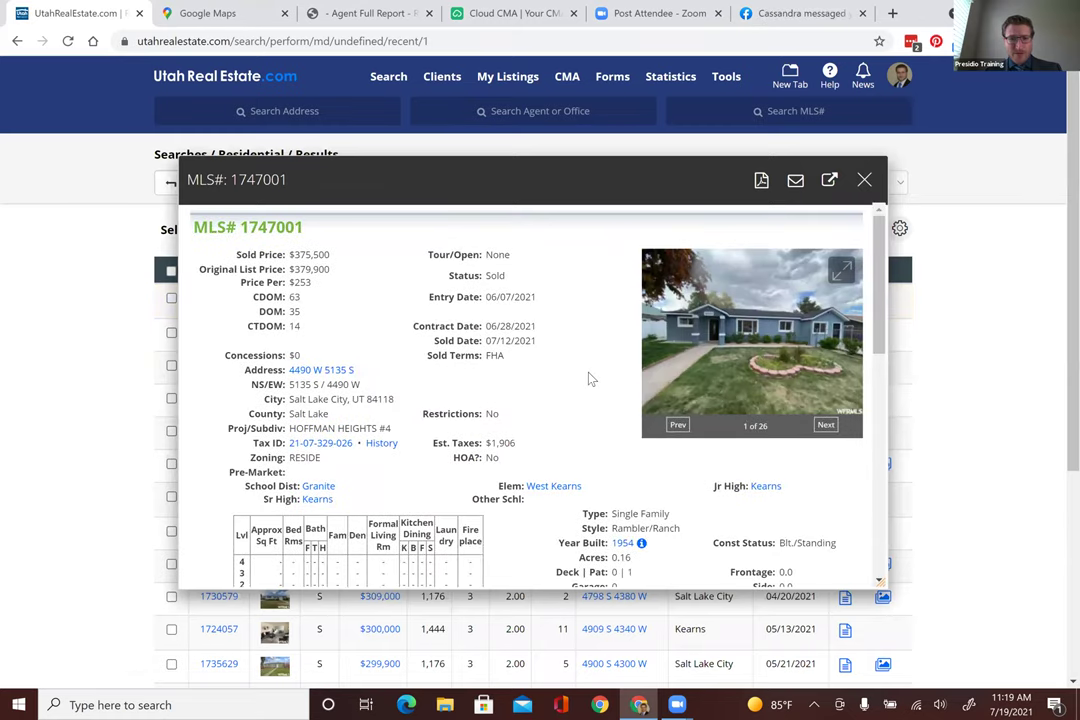
Step: Review listing 1747001, close its preview, and select all 17 listings
{"action": "scroll", "coordinate": [590, 379], "scroll_direction": "down", "scroll_amount": 2}
{"action": "scroll", "coordinate": [571, 282], "scroll_direction": "up", "scroll_amount": 3}
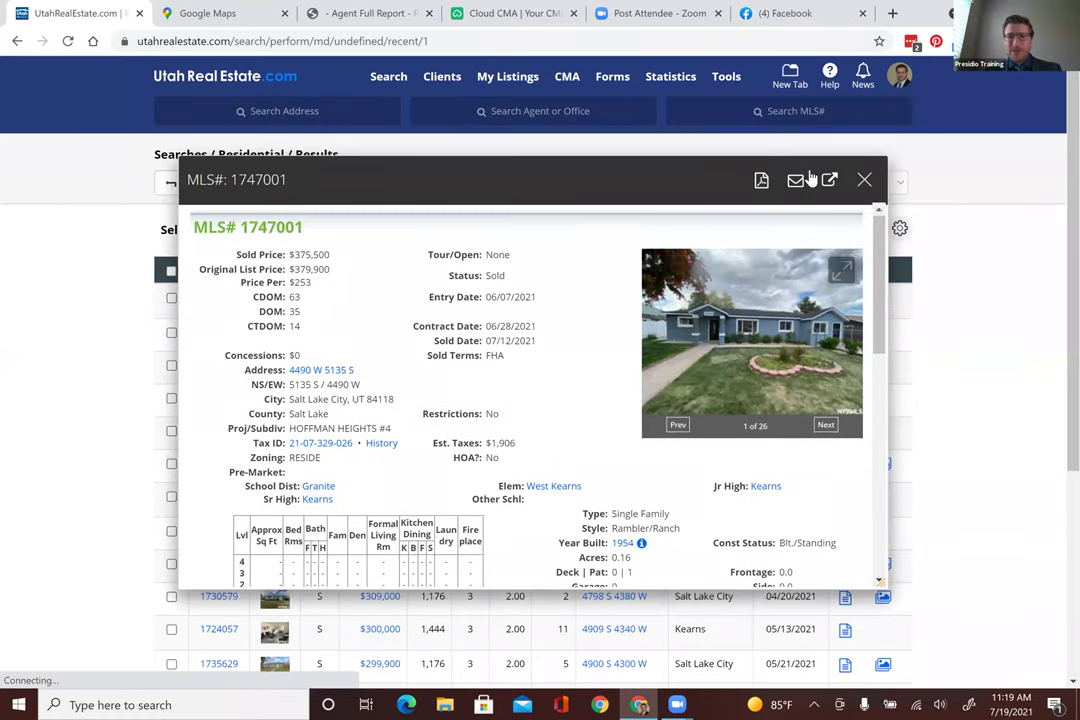
{"action": "left_click", "coordinate": [864, 181]}
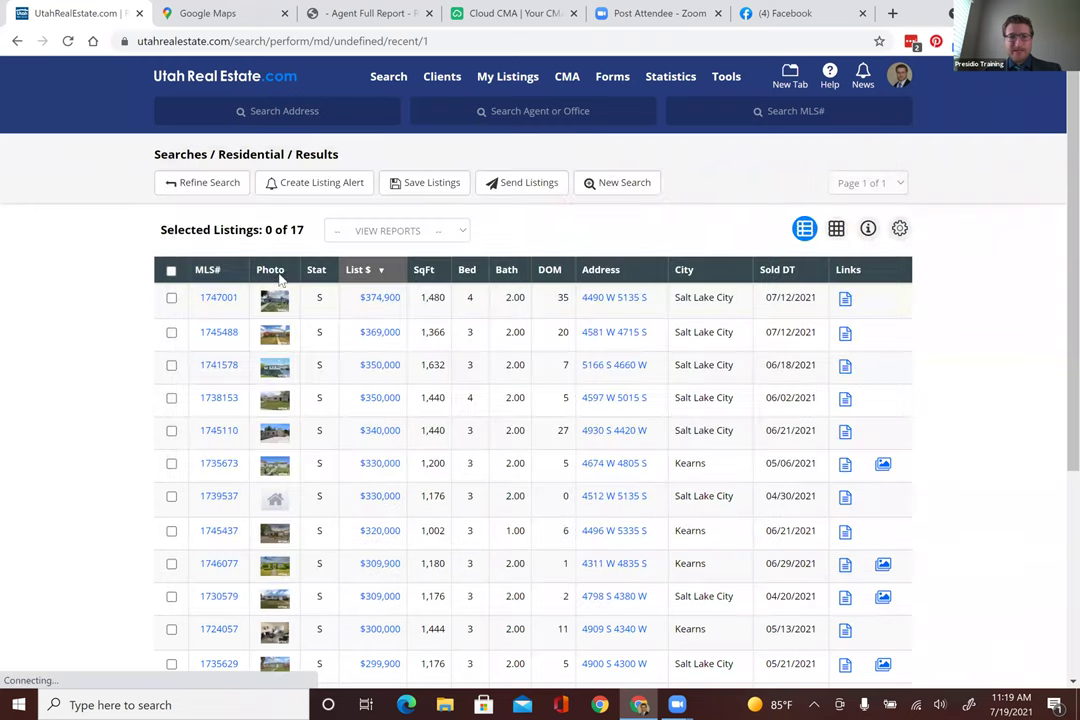
{"action": "left_click", "coordinate": [171, 270]}
Step: Generate a CMA Report from the 17 selected sold listings
{"action": "left_click", "coordinate": [446, 230]}
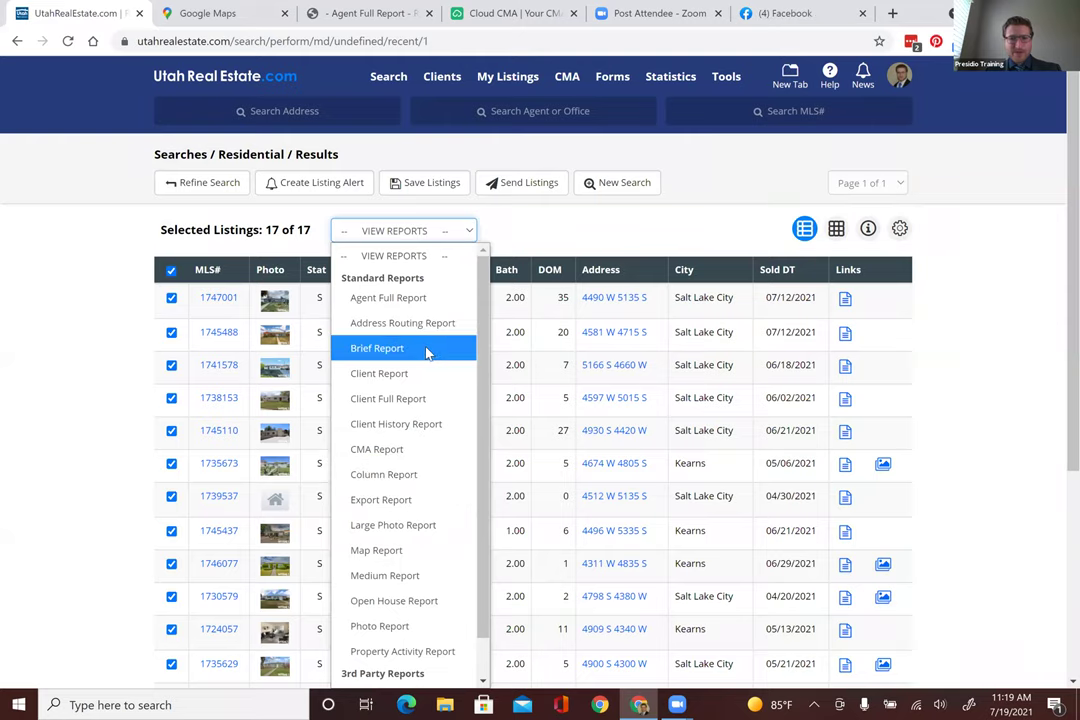
{"action": "left_click", "coordinate": [408, 450]}
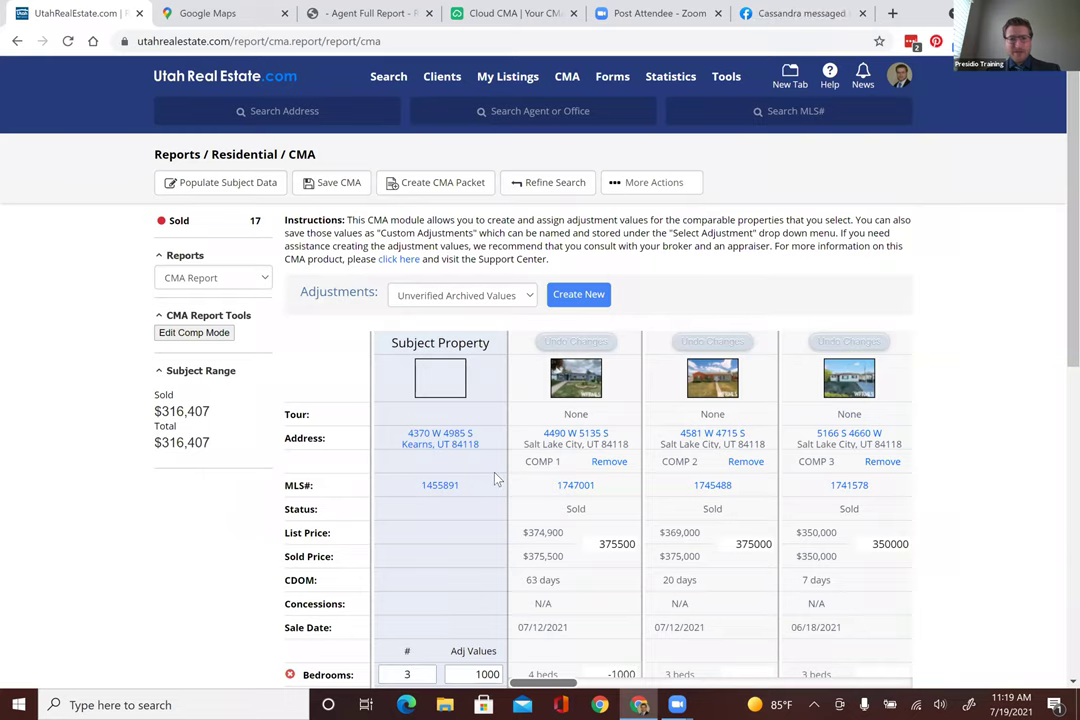
Step: Enter a garage capacity of 1 for the subject property and check the garage adjustment amount
{"action": "scroll", "coordinate": [502, 467], "scroll_direction": "down", "scroll_amount": 3}
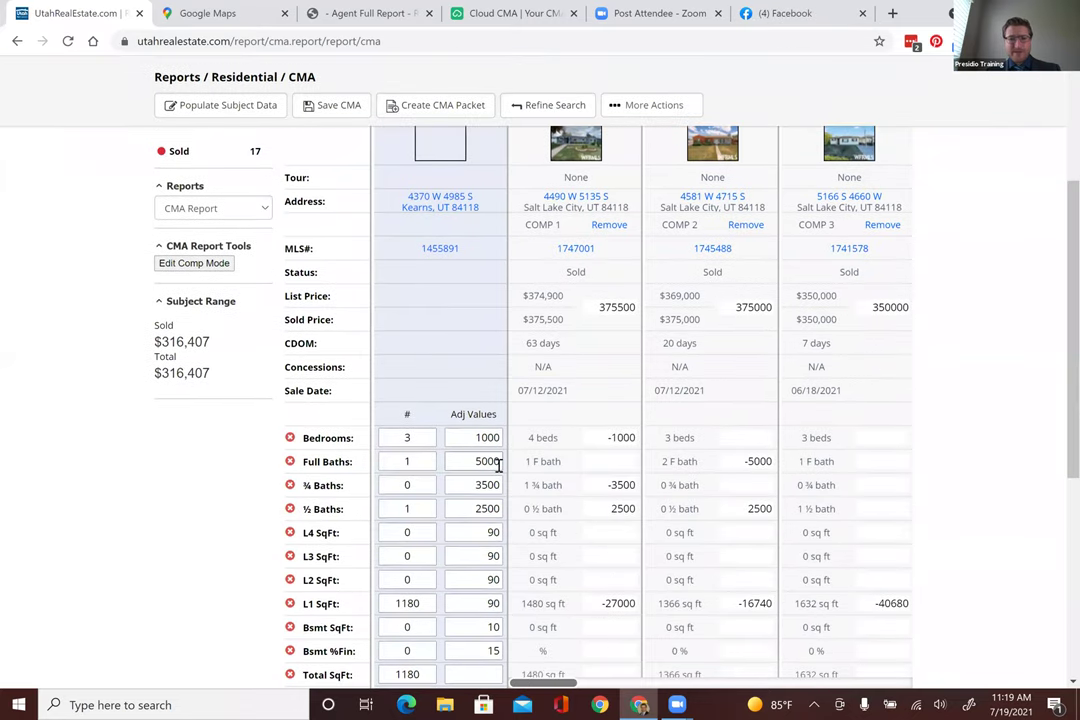
{"action": "scroll", "coordinate": [470, 475], "scroll_direction": "down", "scroll_amount": 3}
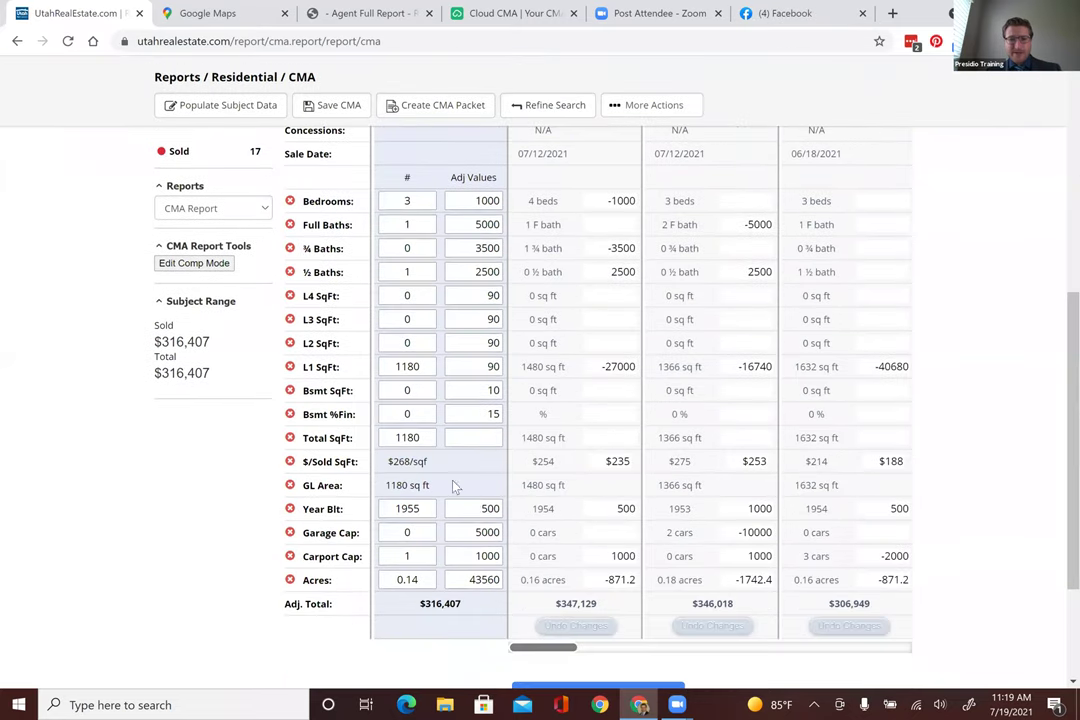
{"action": "left_click", "coordinate": [411, 535]}
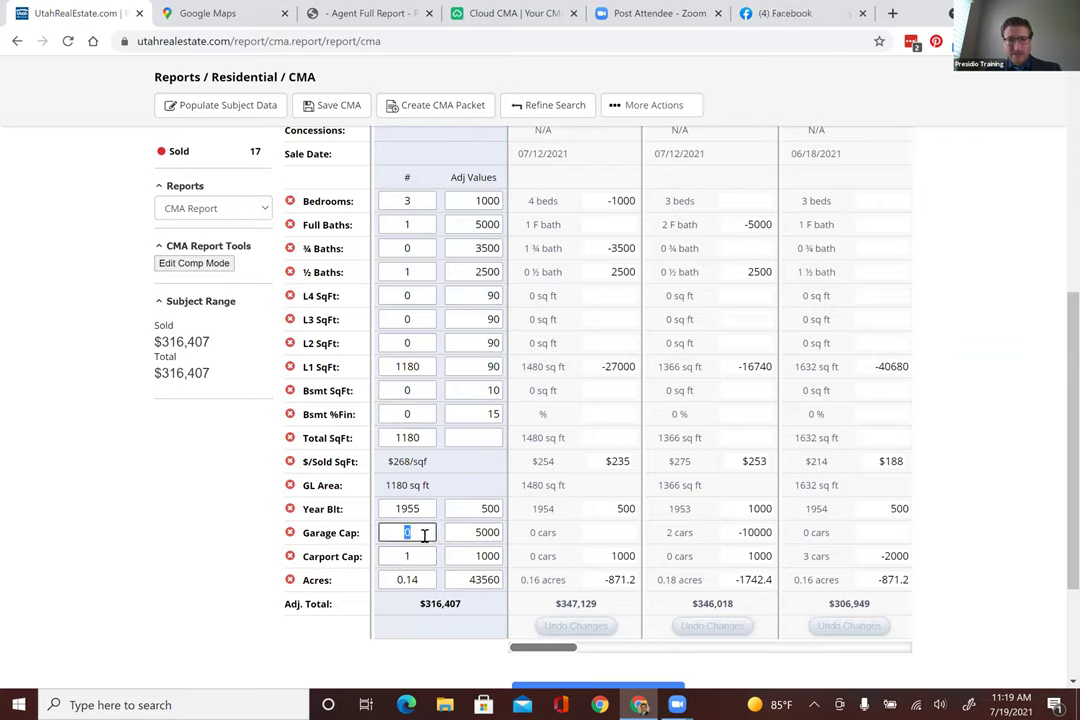
{"action": "type", "text": "1"}
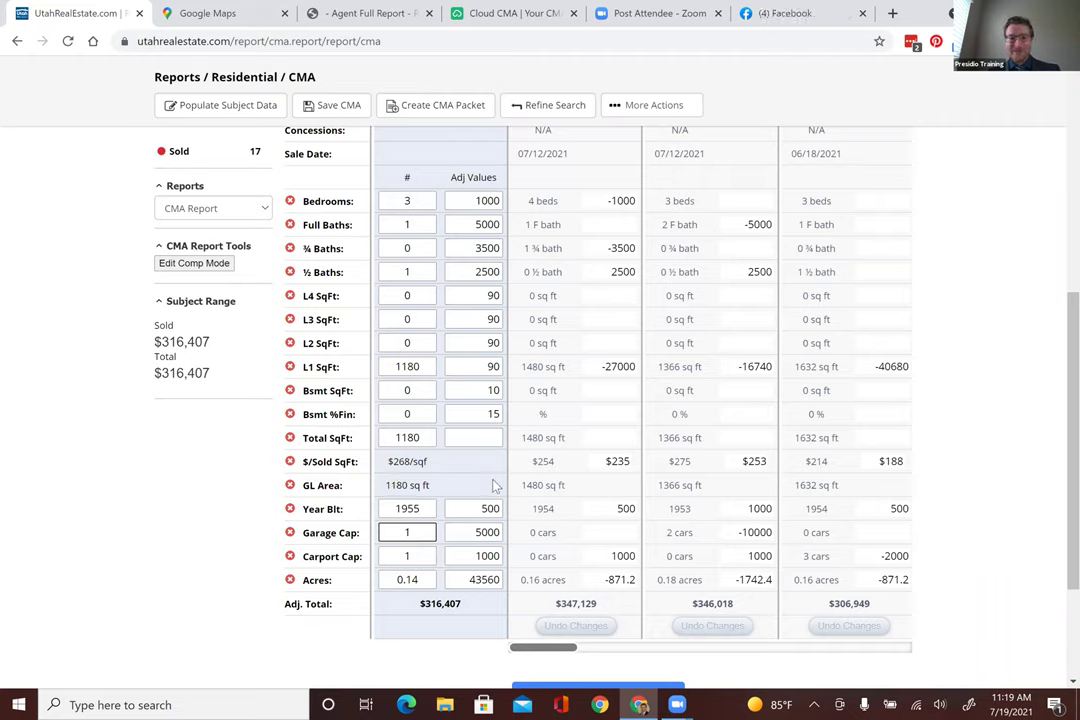
{"action": "left_click", "coordinate": [375, 545]}
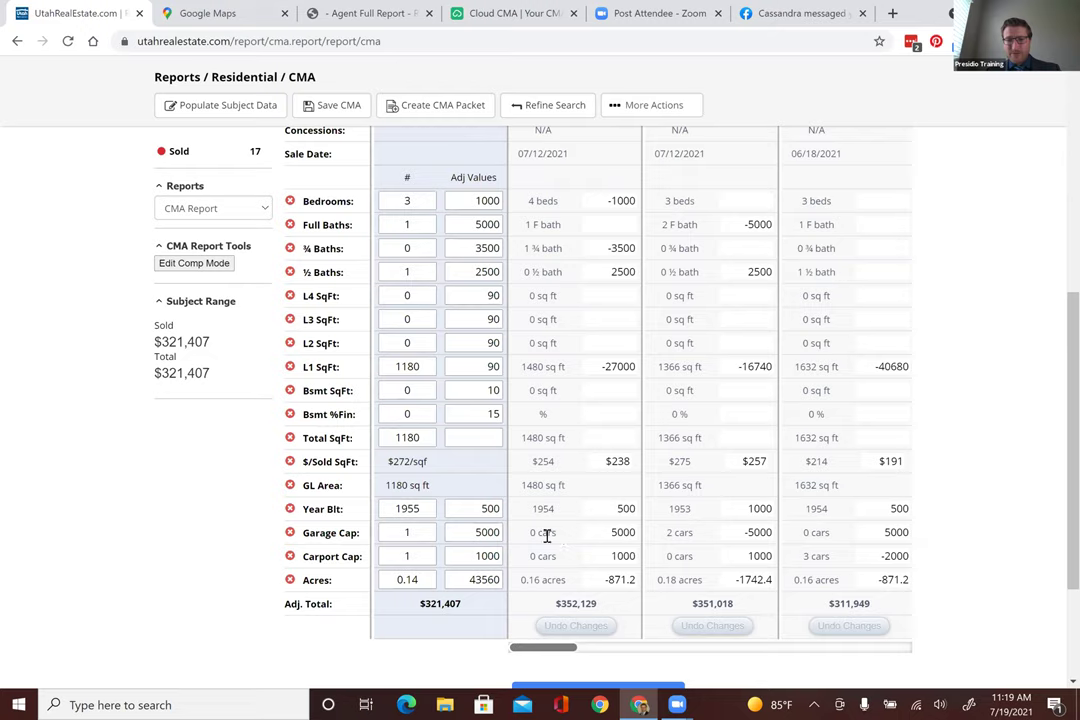
{"action": "double_click", "coordinate": [487, 532]}
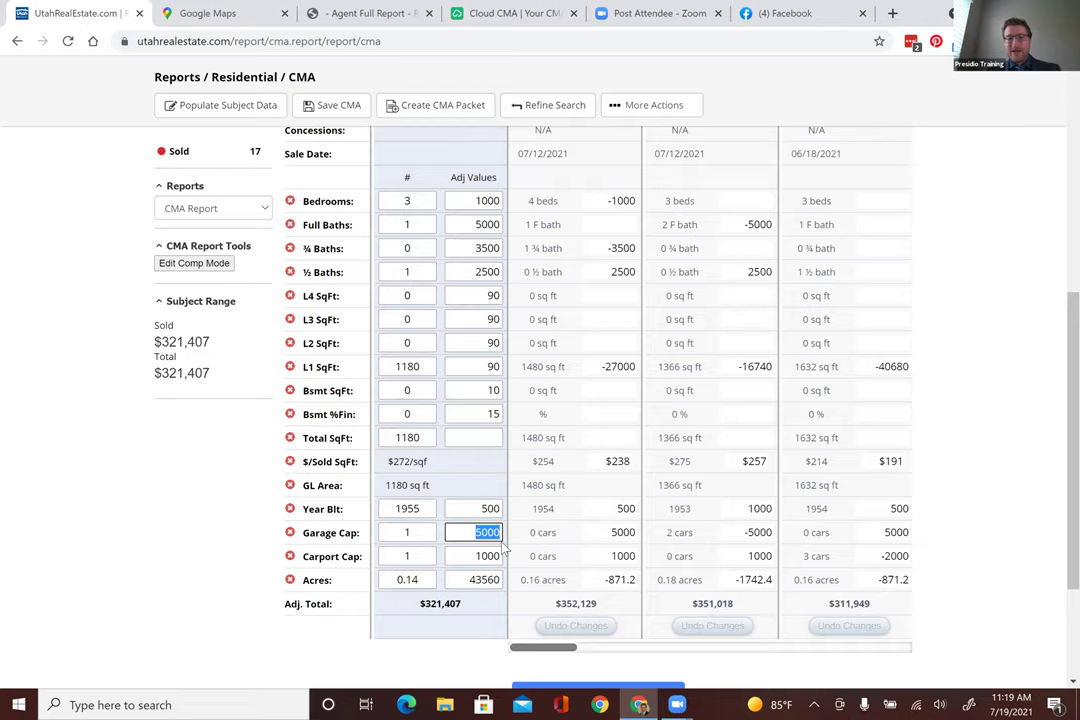
Step: Change the subject's garage capacity to 10, recalculating the adjusted total to $366,407
{"action": "left_click", "coordinate": [408, 536]}
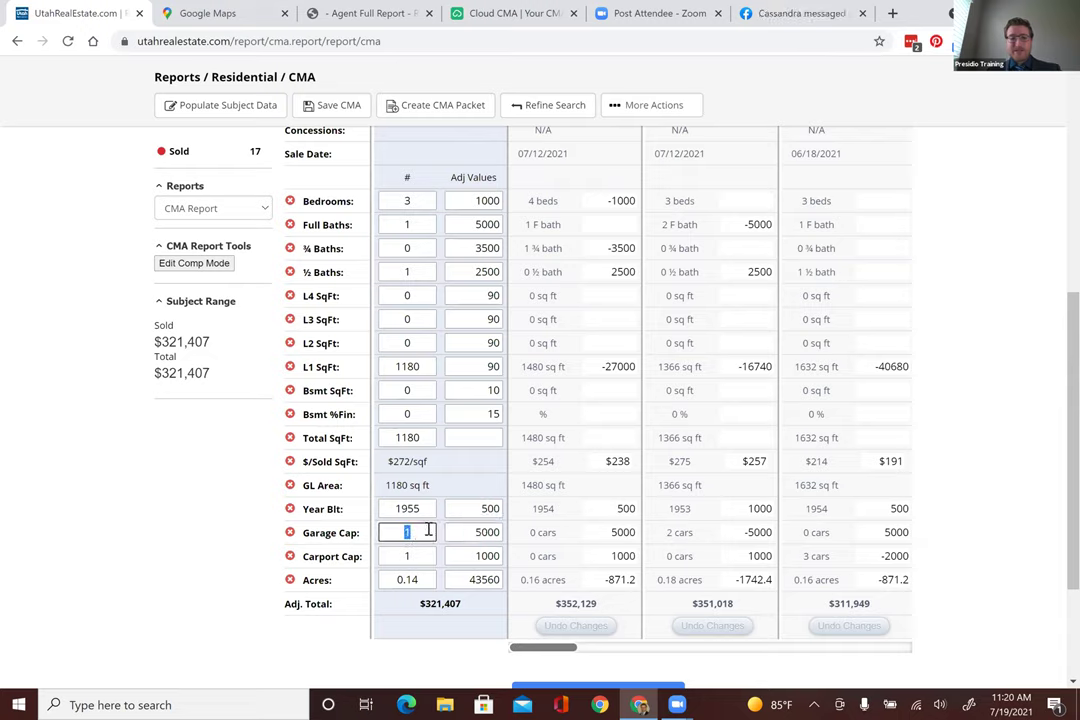
{"action": "type", "text": "10"}
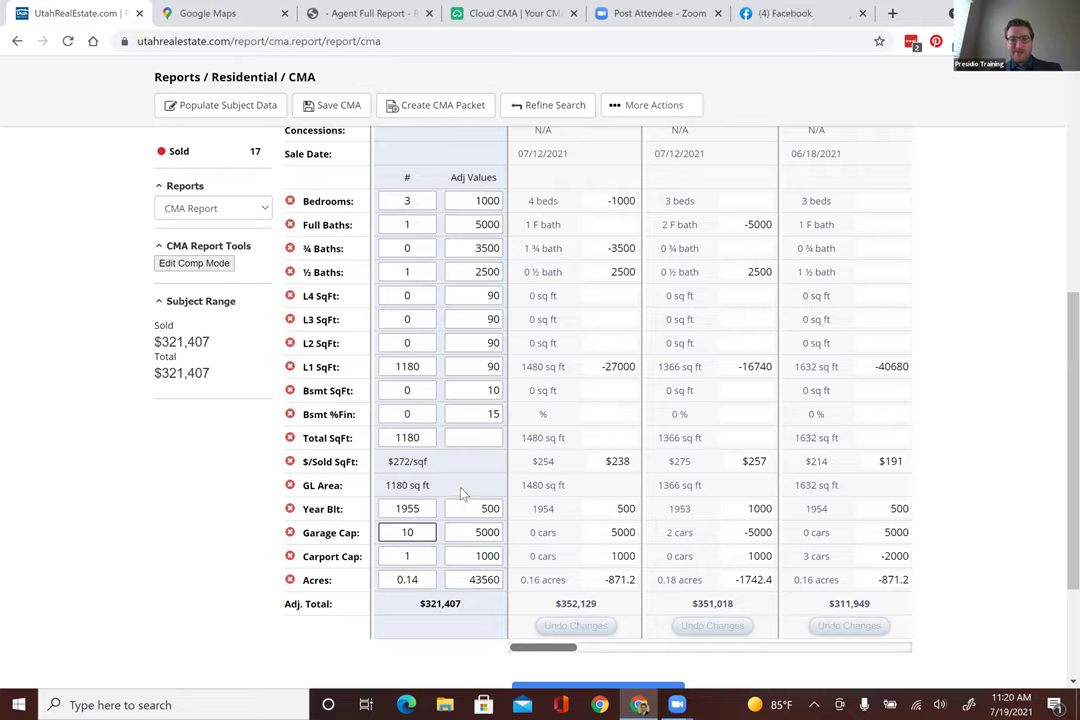
{"action": "left_click", "coordinate": [452, 558]}
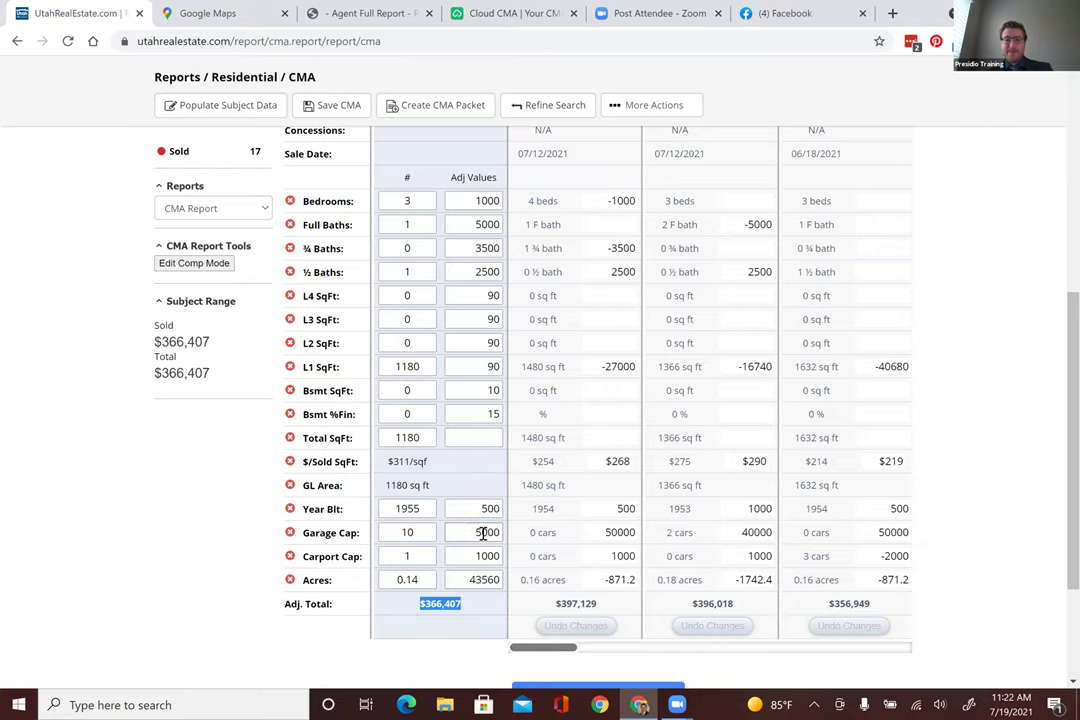
{"action": "scroll", "coordinate": [487, 469], "scroll_direction": "up", "scroll_amount": 8}
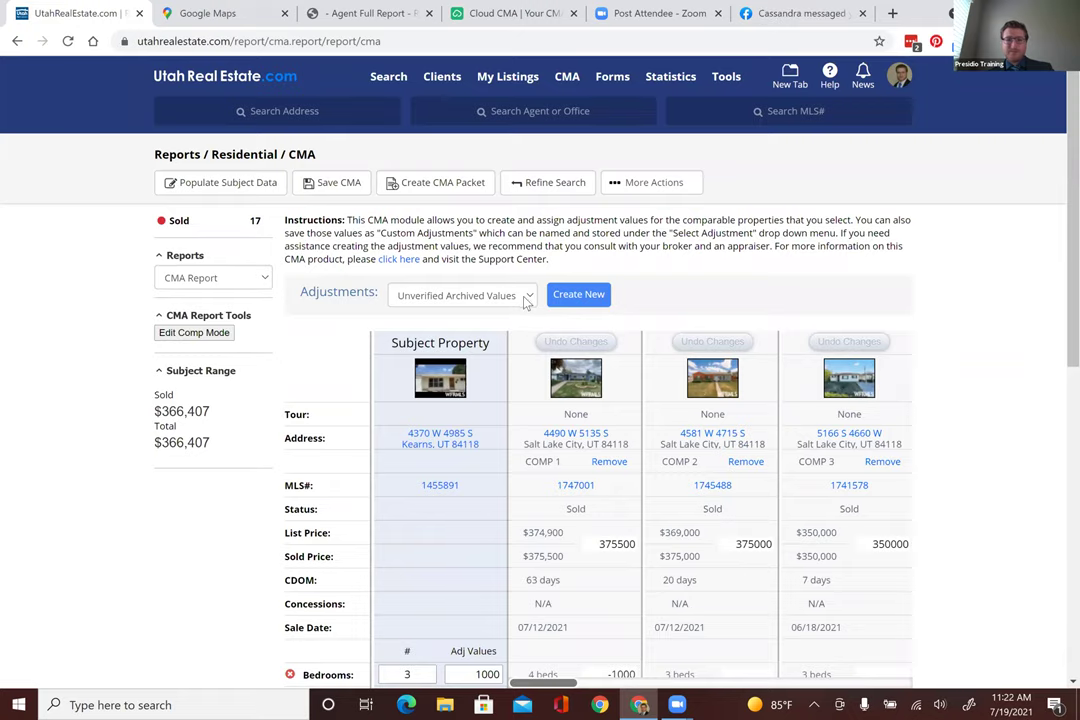
{"action": "scroll", "coordinate": [527, 383], "scroll_direction": "down", "scroll_amount": 5}
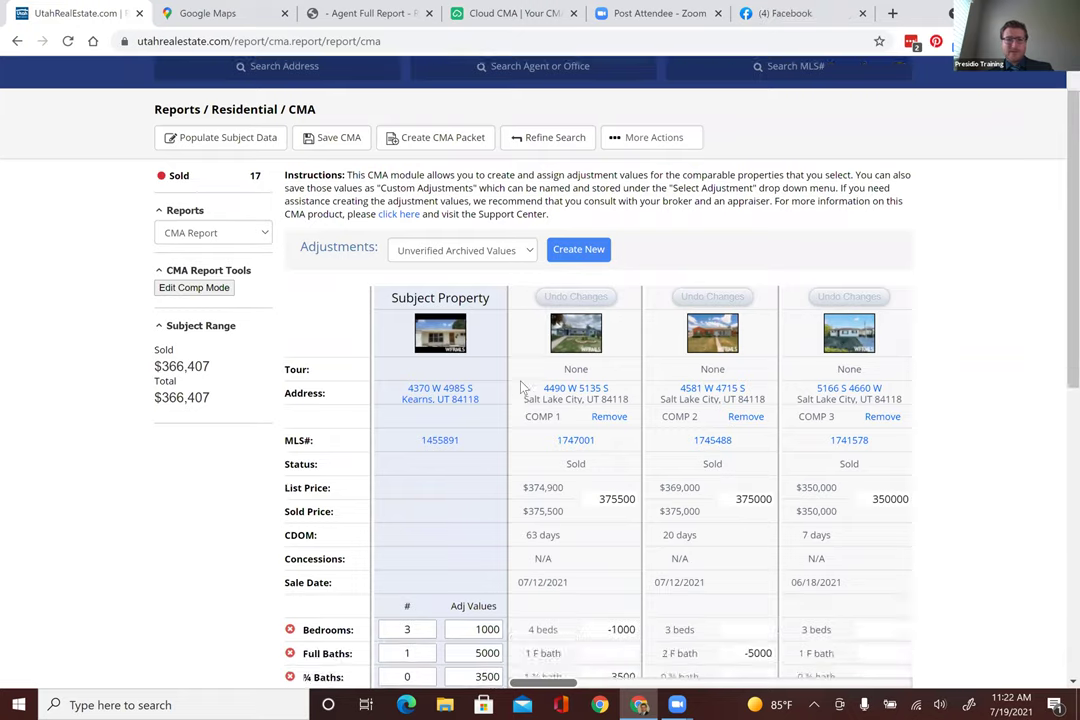
{"action": "scroll", "coordinate": [289, 357], "scroll_direction": "up", "scroll_amount": 5}
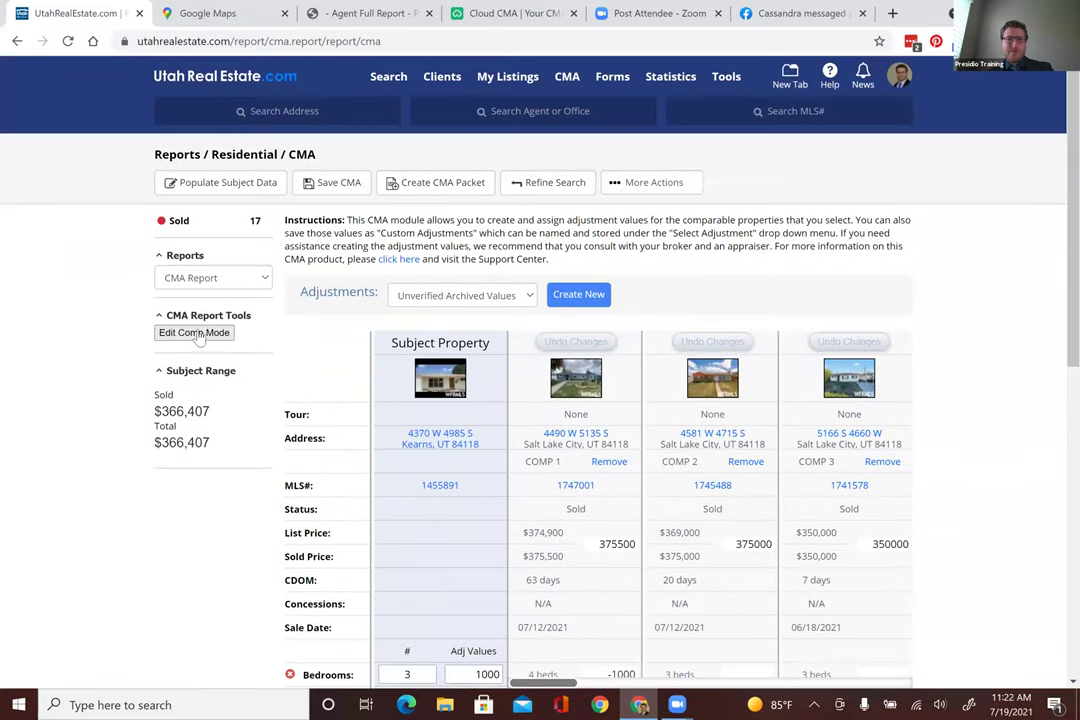
Step: Enable Edit Comp Mode and raise the garage capacity adjustment from 5000 to 10000
{"action": "left_click", "coordinate": [204, 338]}
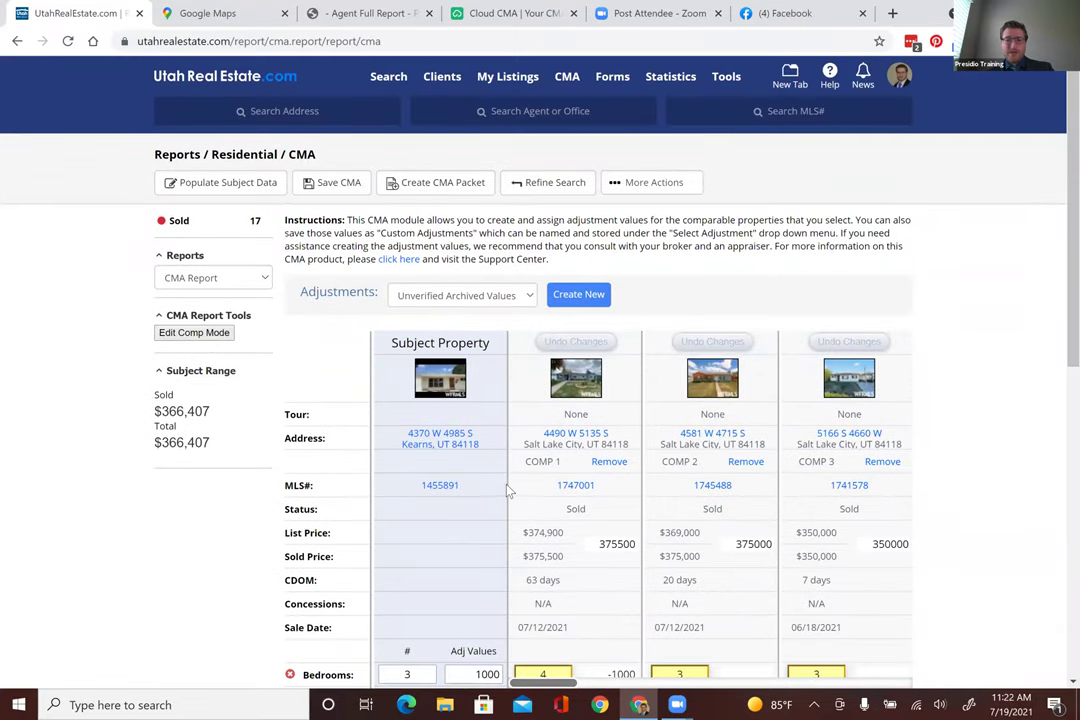
{"action": "scroll", "coordinate": [427, 408], "scroll_direction": "down", "scroll_amount": 5}
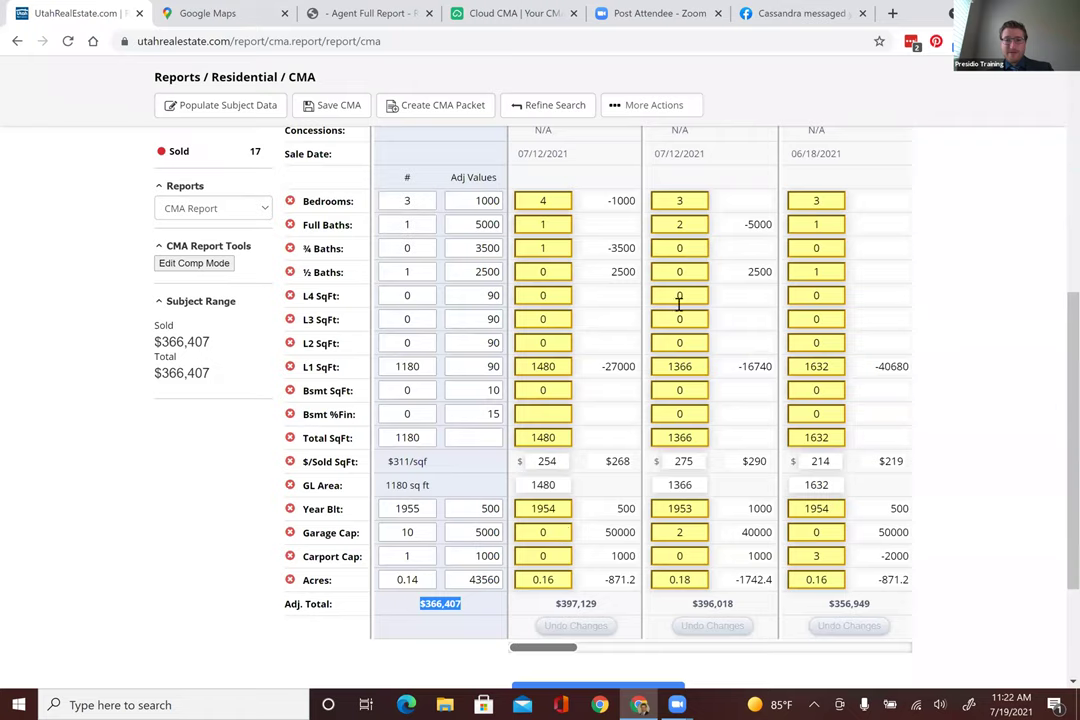
{"action": "double_click", "coordinate": [488, 533]}
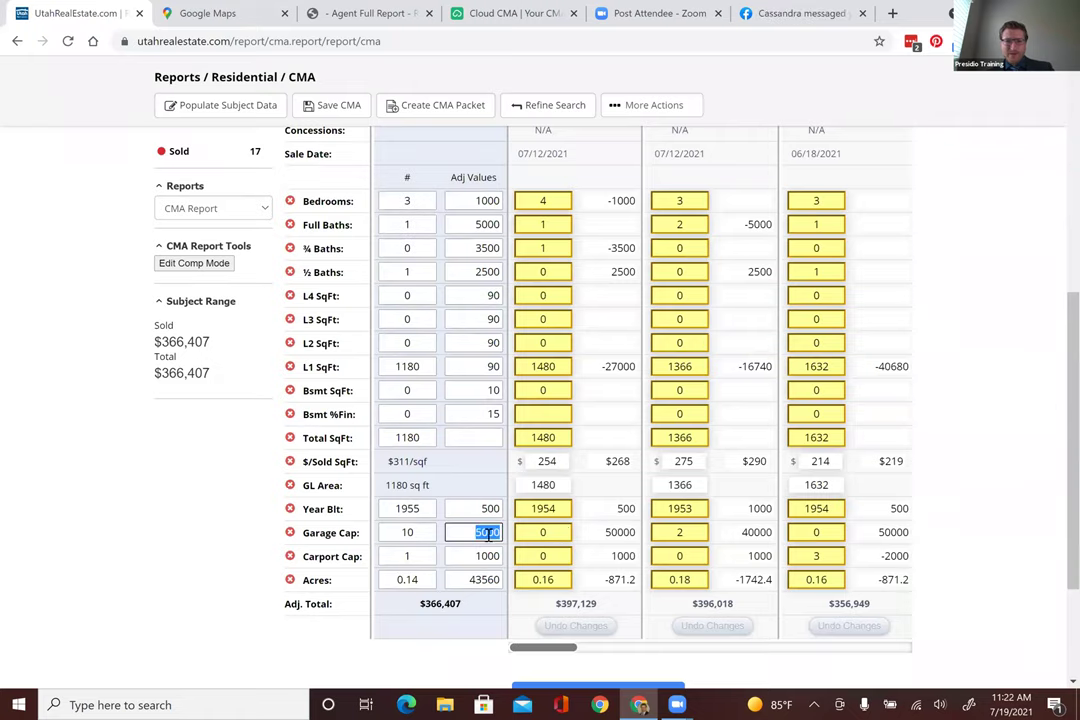
{"action": "key", "text": "BackSpace"}
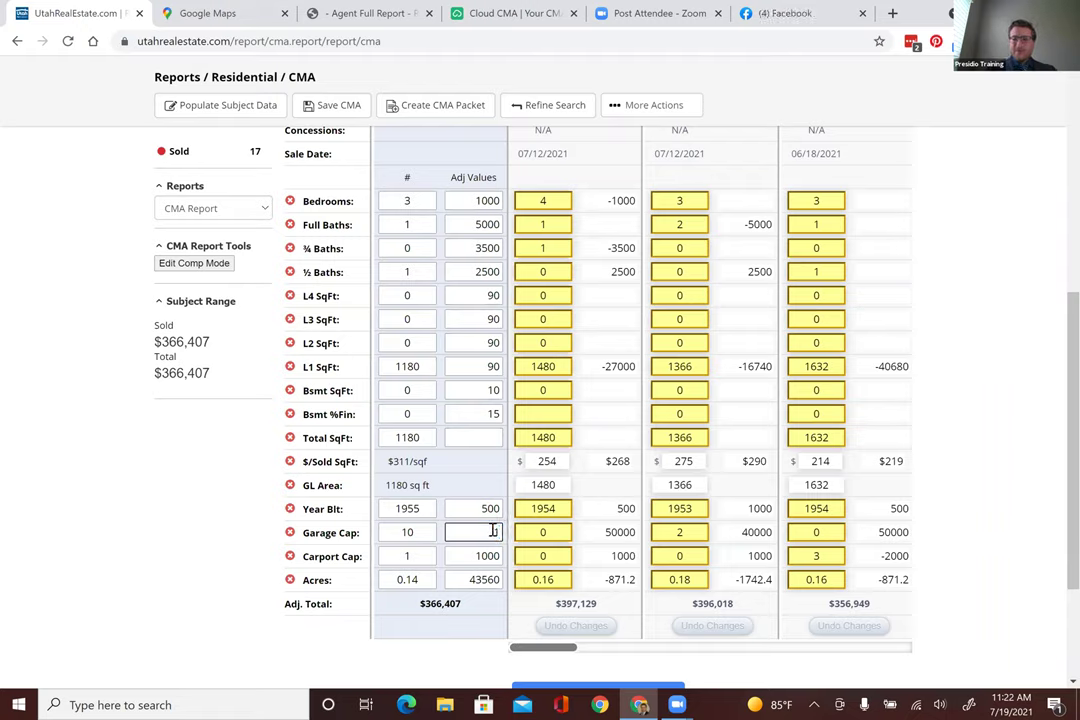
{"action": "type", "text": "10"}
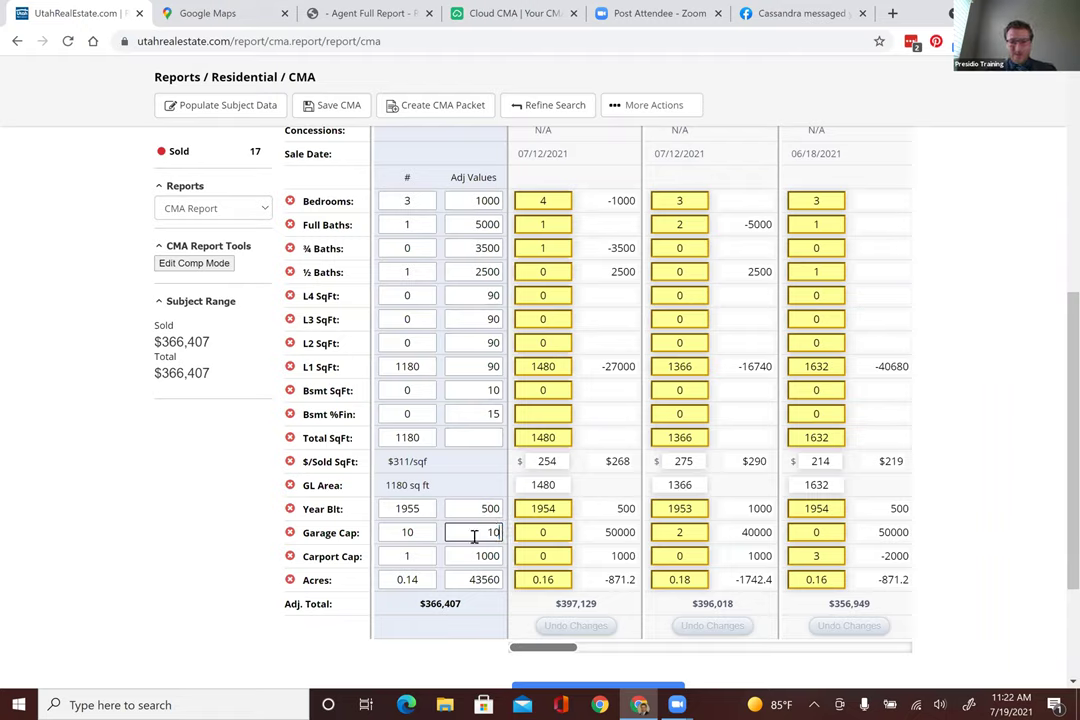
{"action": "double_click", "coordinate": [496, 534]}
{"action": "left_click", "coordinate": [507, 533]}
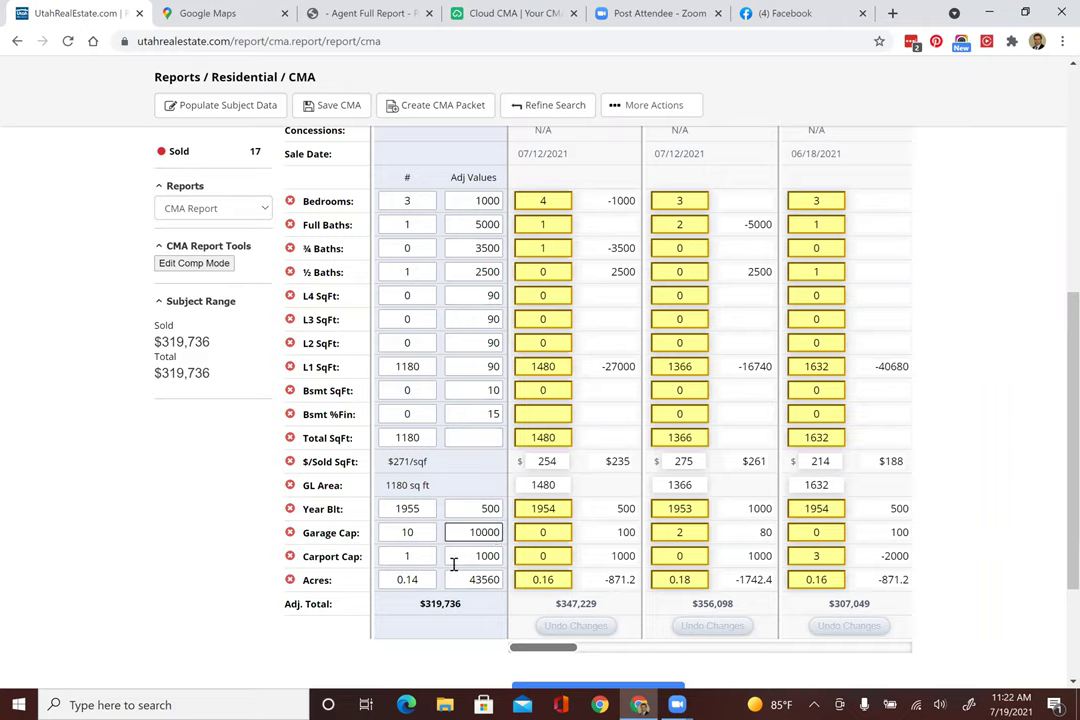
{"action": "key", "text": "Return"}
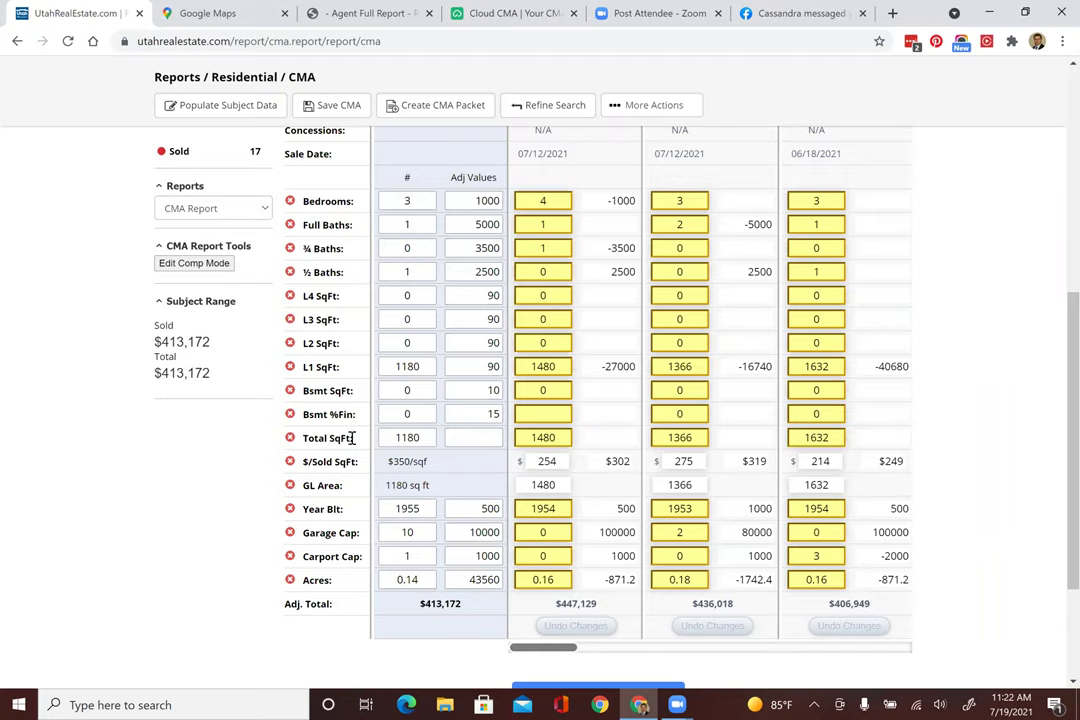
{"action": "scroll", "coordinate": [352, 439], "scroll_direction": "up", "scroll_amount": 3}
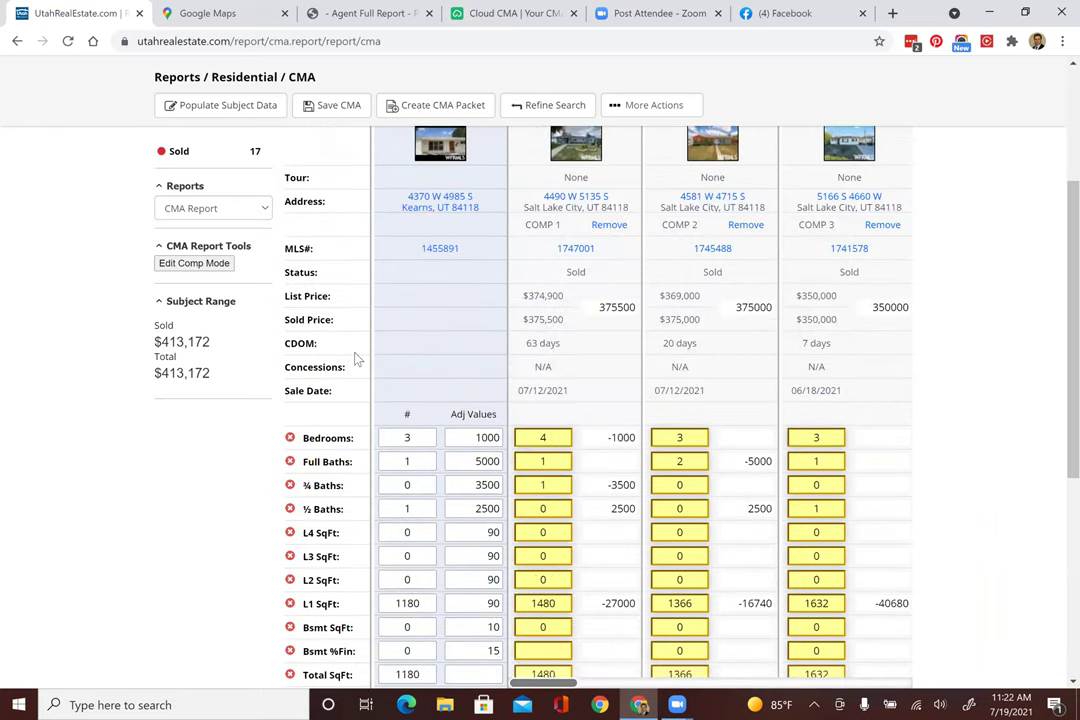
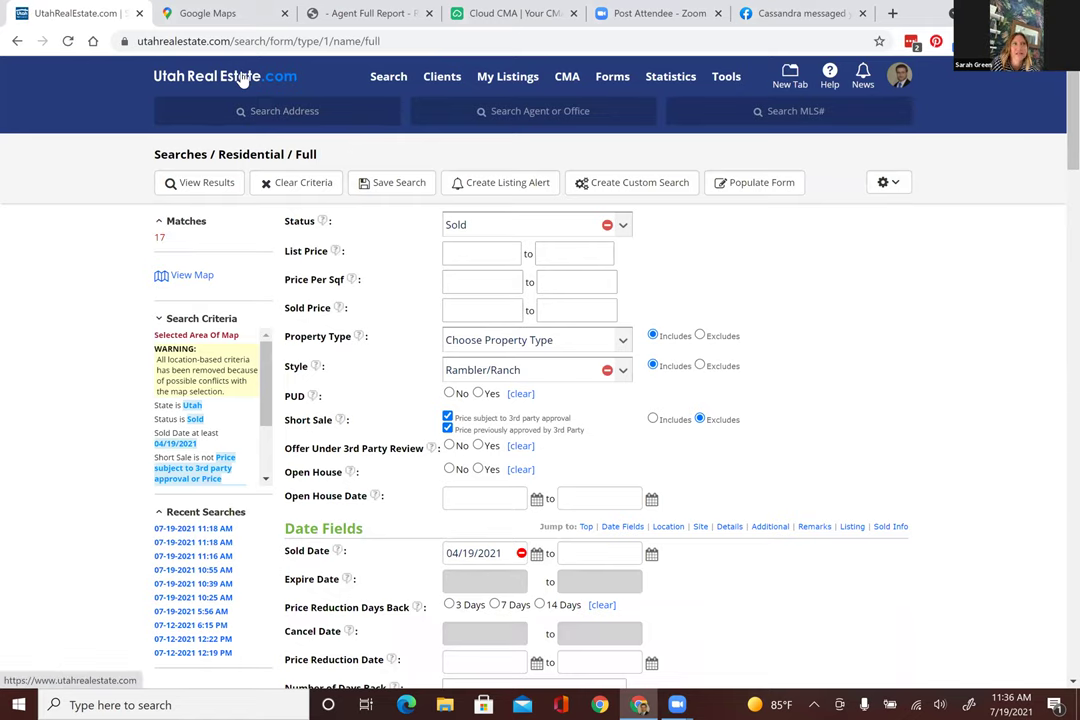
Step: Reload the Residential Full search form and display its Salt Lake area map
{"action": "mouse_move", "coordinate": [388, 76]}
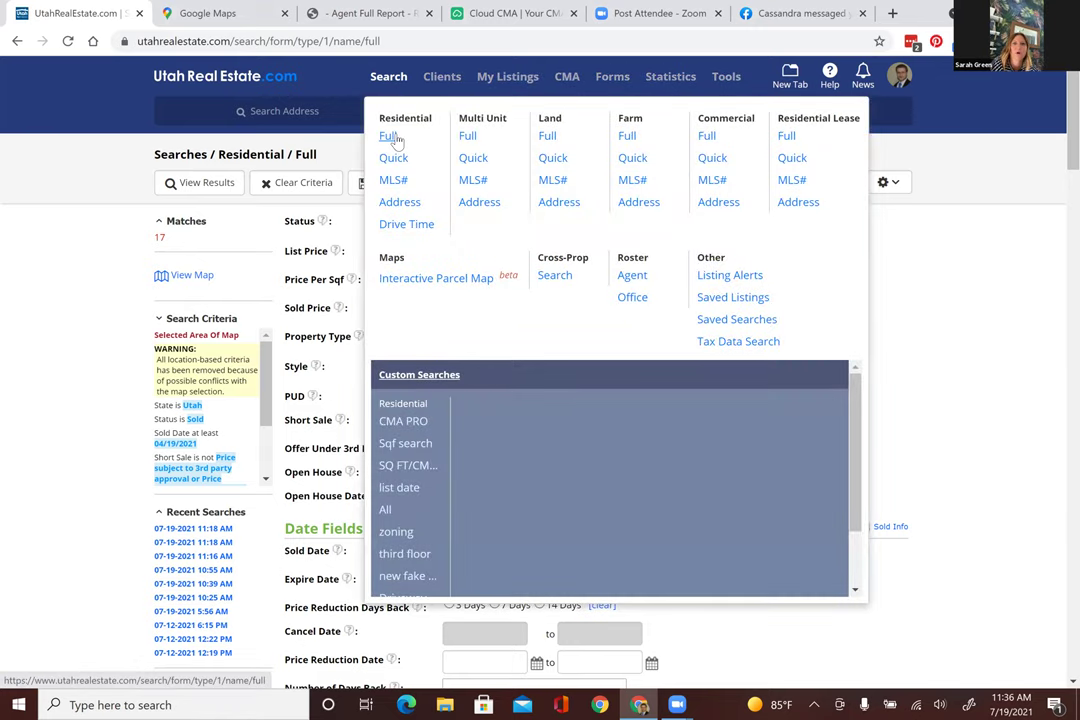
{"action": "left_click", "coordinate": [390, 137]}
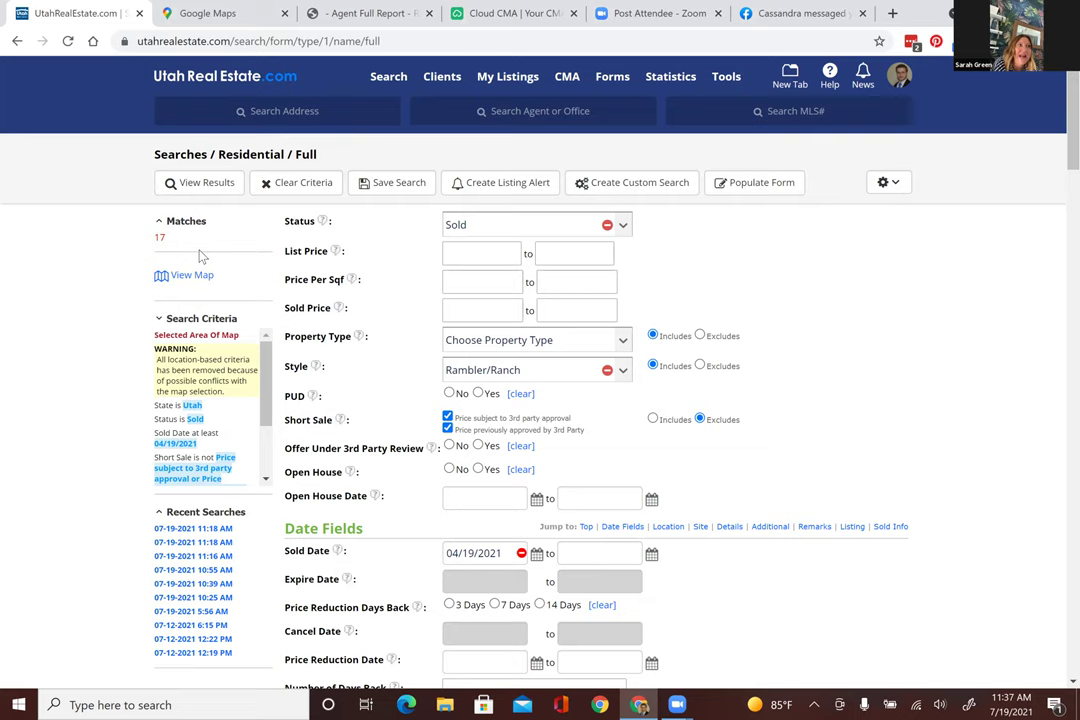
{"action": "left_click", "coordinate": [200, 278]}
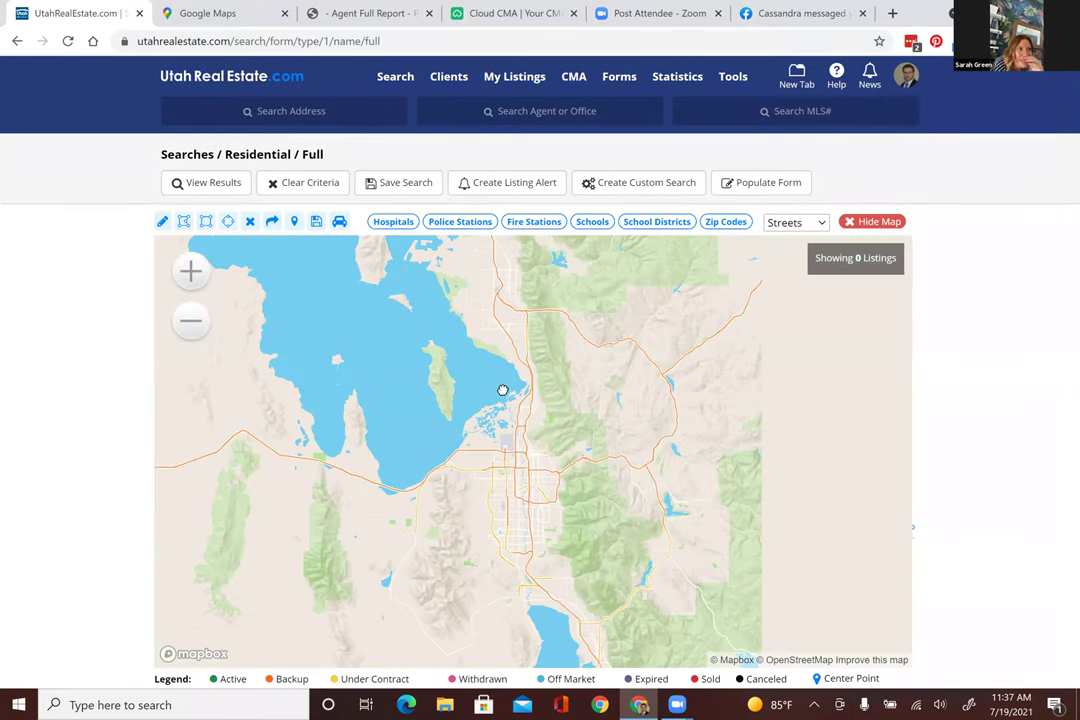
Step: Zoom the map into West Valley City around Hercules Dr and Jackling Elementary, showing 17 listings
{"action": "scroll", "coordinate": [503, 390], "scroll_direction": "up", "scroll_amount": 5}
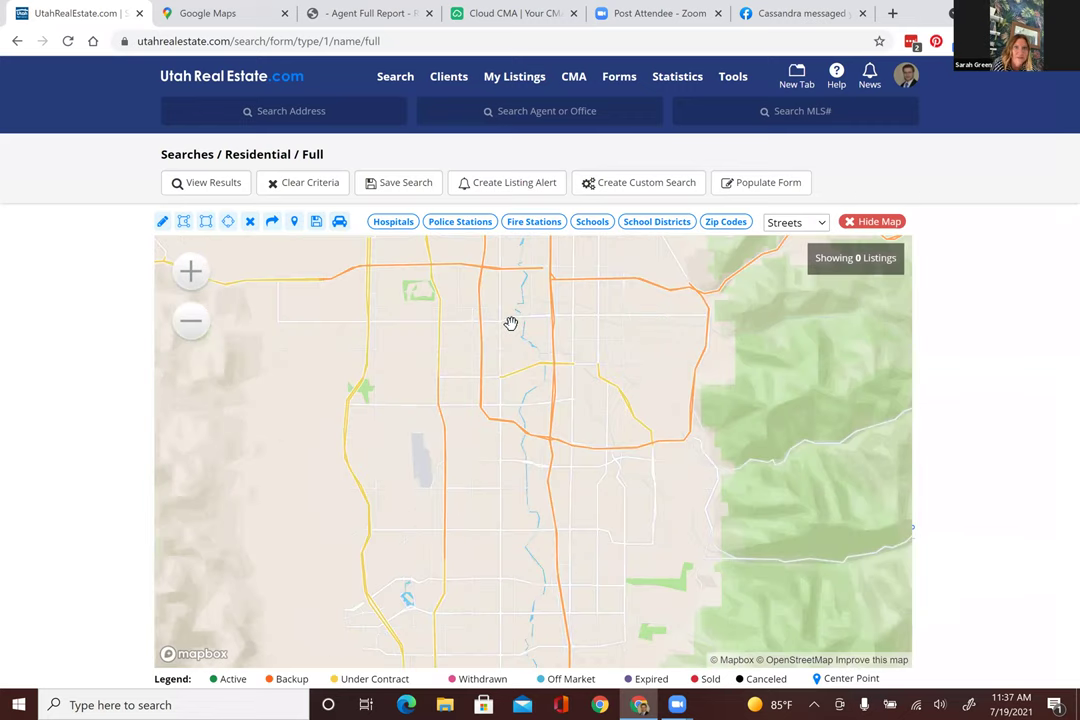
{"action": "scroll", "coordinate": [505, 345], "scroll_direction": "up", "scroll_amount": 4}
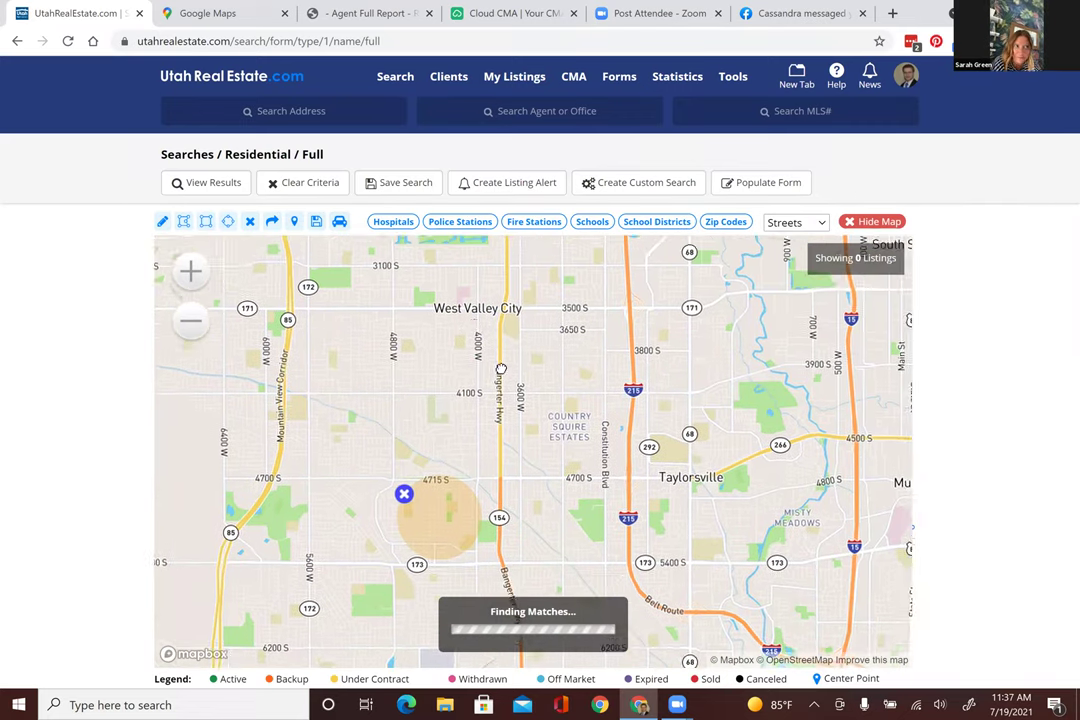
{"action": "scroll", "coordinate": [523, 330], "scroll_direction": "up", "scroll_amount": 4}
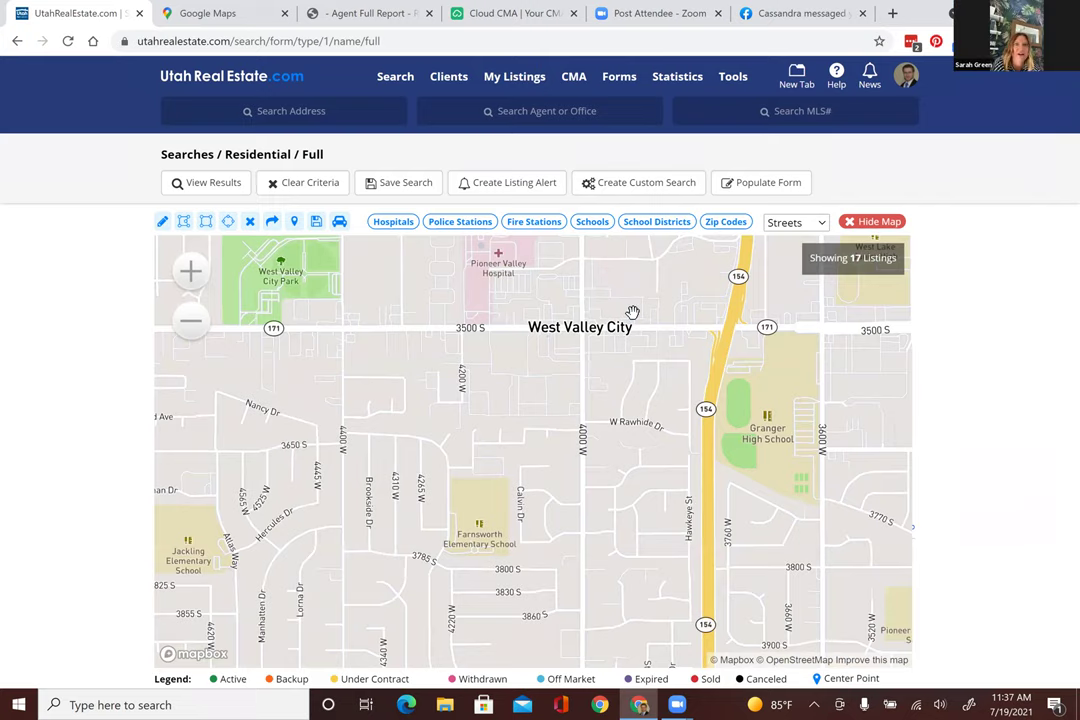
{"action": "scroll", "coordinate": [431, 328], "scroll_direction": "down", "scroll_amount": 2}
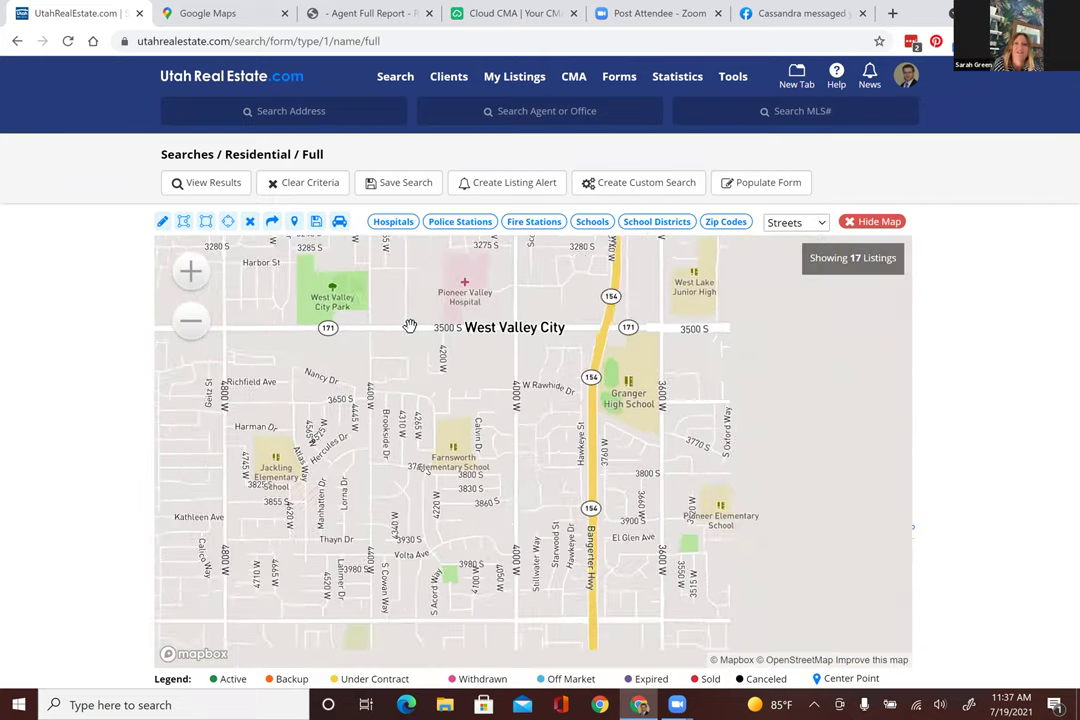
{"action": "scroll", "coordinate": [431, 328], "scroll_direction": "down", "scroll_amount": 2}
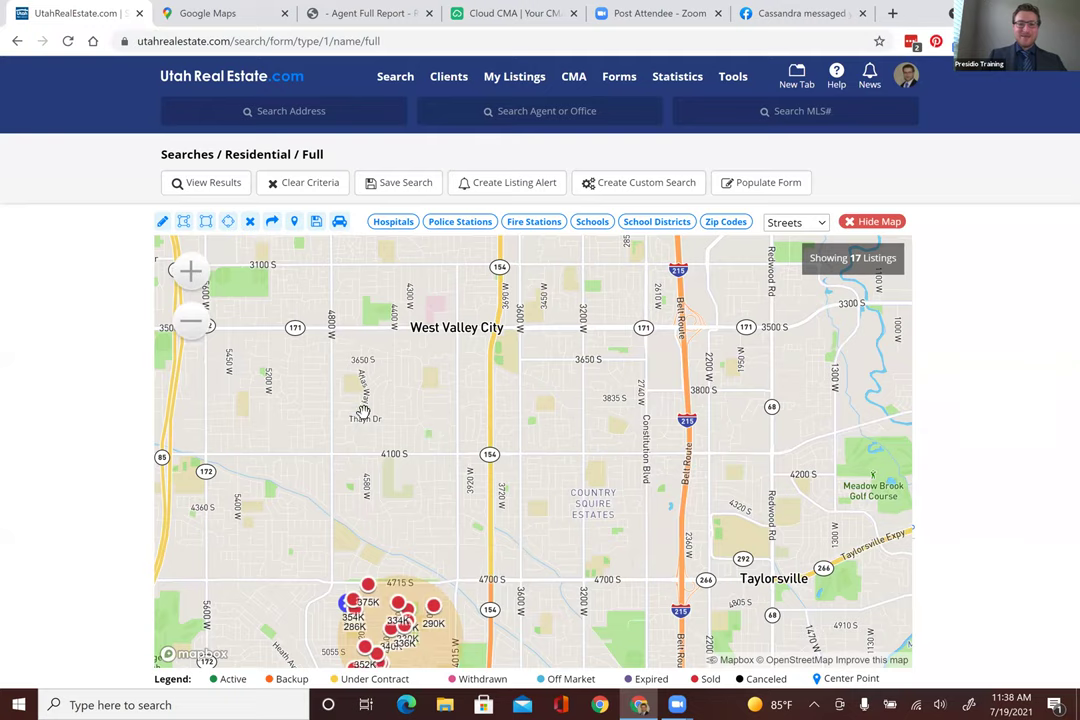
{"action": "scroll", "coordinate": [369, 418], "scroll_direction": "up", "scroll_amount": 1}
{"action": "scroll", "coordinate": [369, 418], "scroll_direction": "up", "scroll_amount": 5}
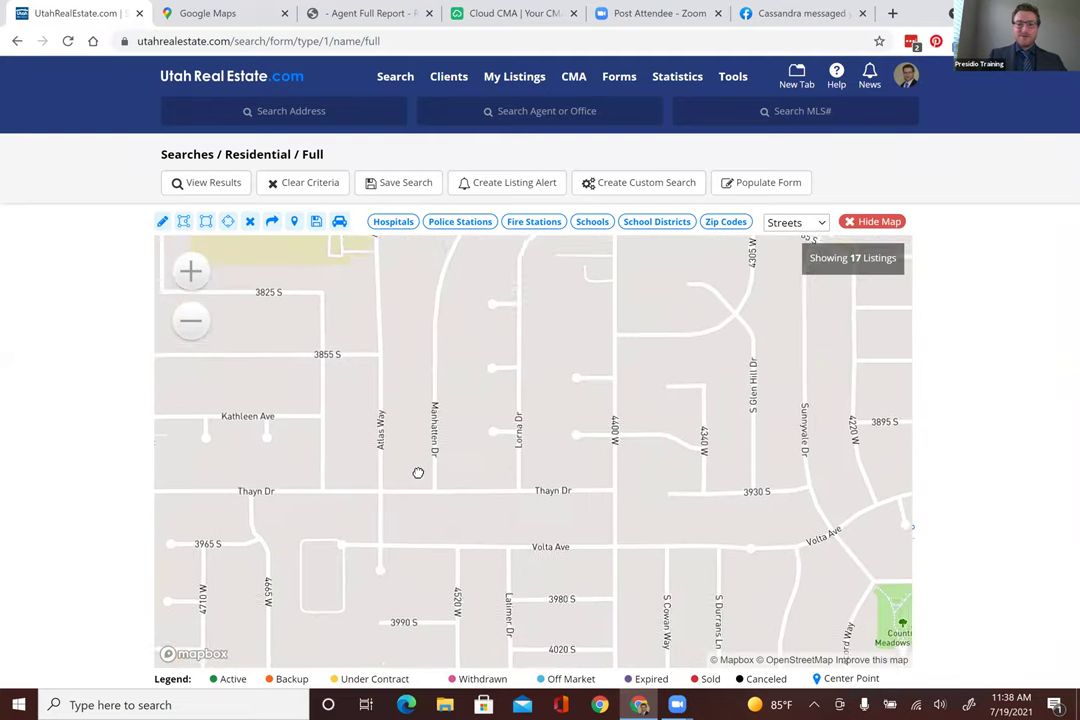
{"action": "scroll", "coordinate": [447, 364], "scroll_direction": "up", "scroll_amount": 3}
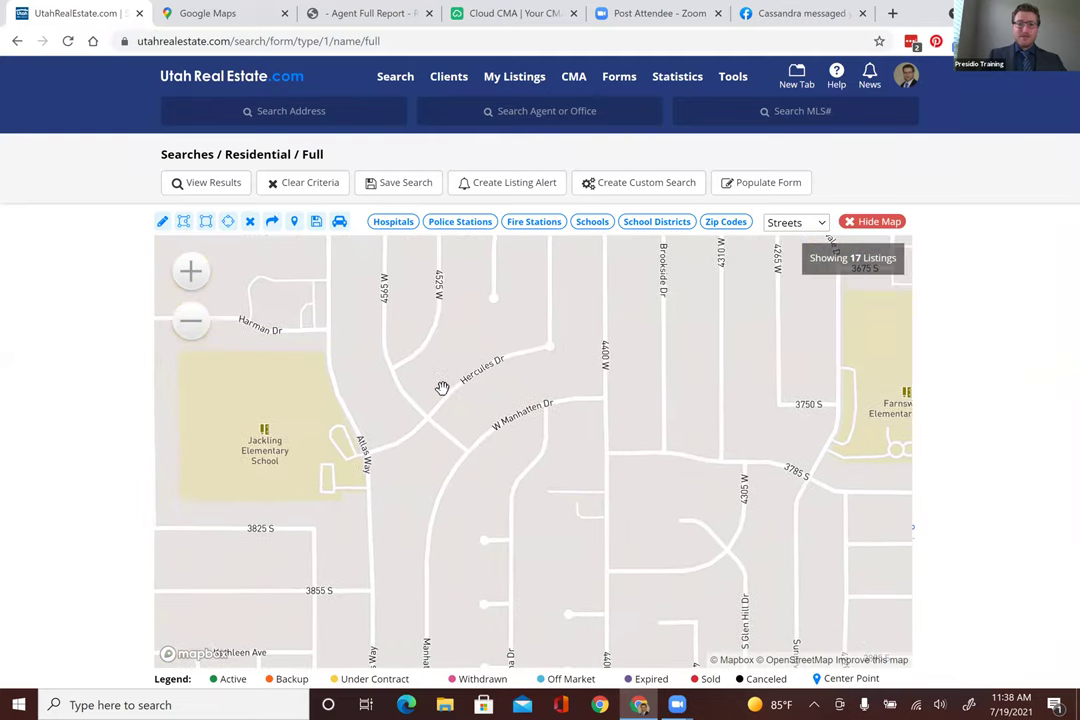
{"action": "scroll", "coordinate": [457, 396], "scroll_direction": "up", "scroll_amount": 2}
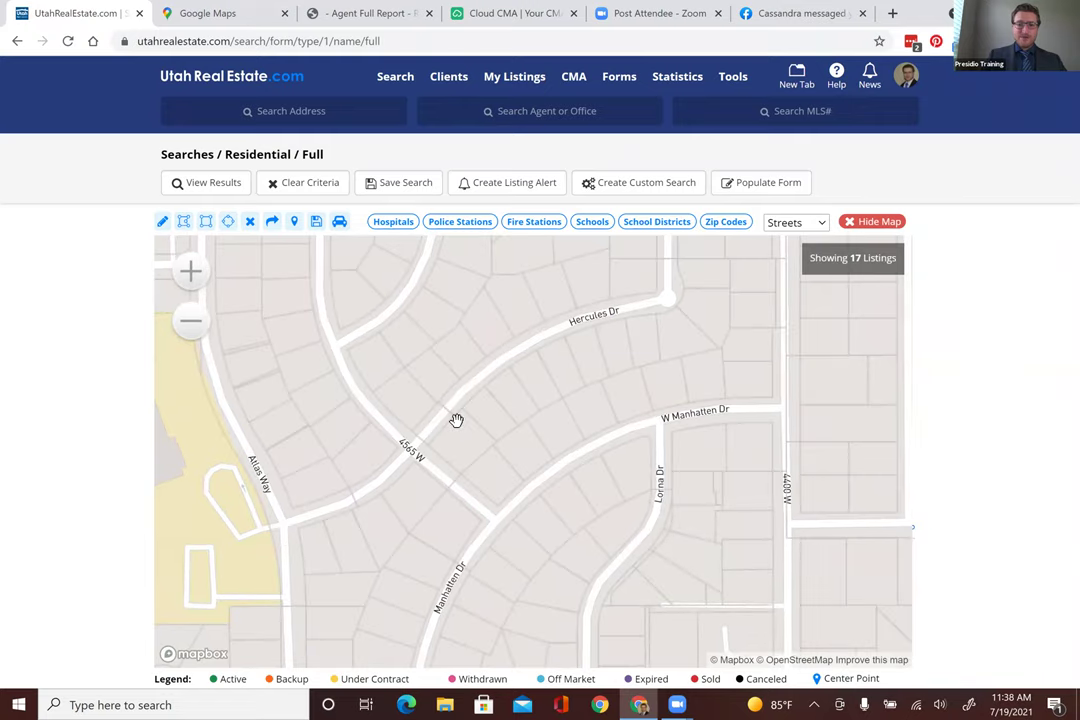
{"action": "scroll", "coordinate": [457, 423], "scroll_direction": "down", "scroll_amount": 2}
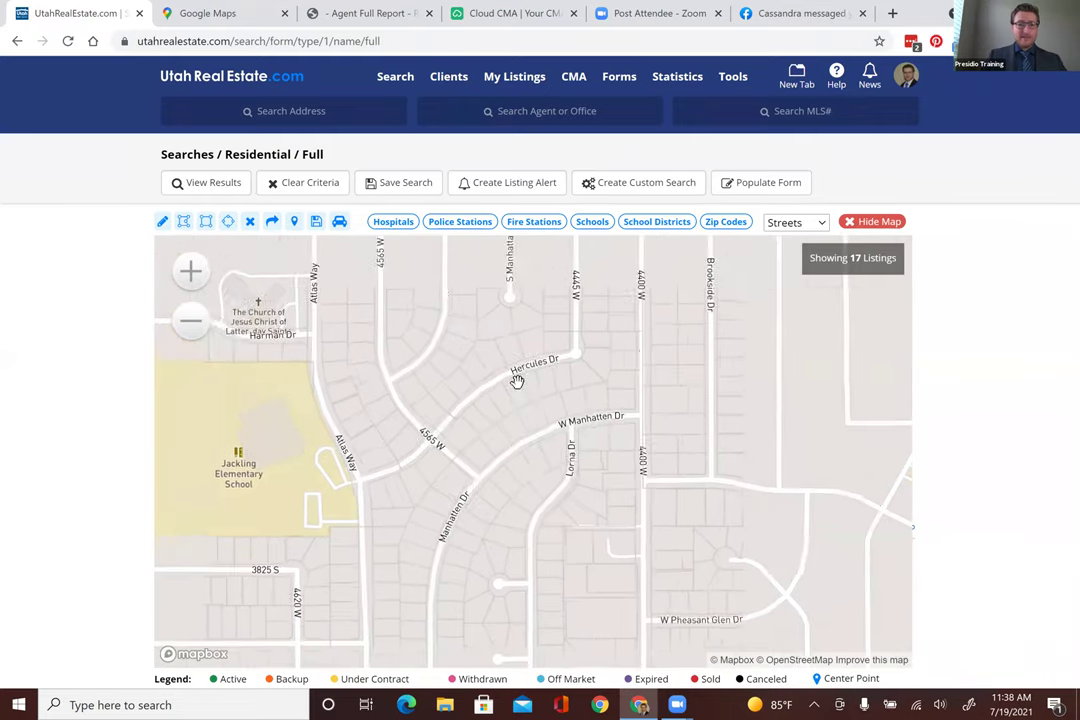
{"action": "left_click", "coordinate": [820, 223]}
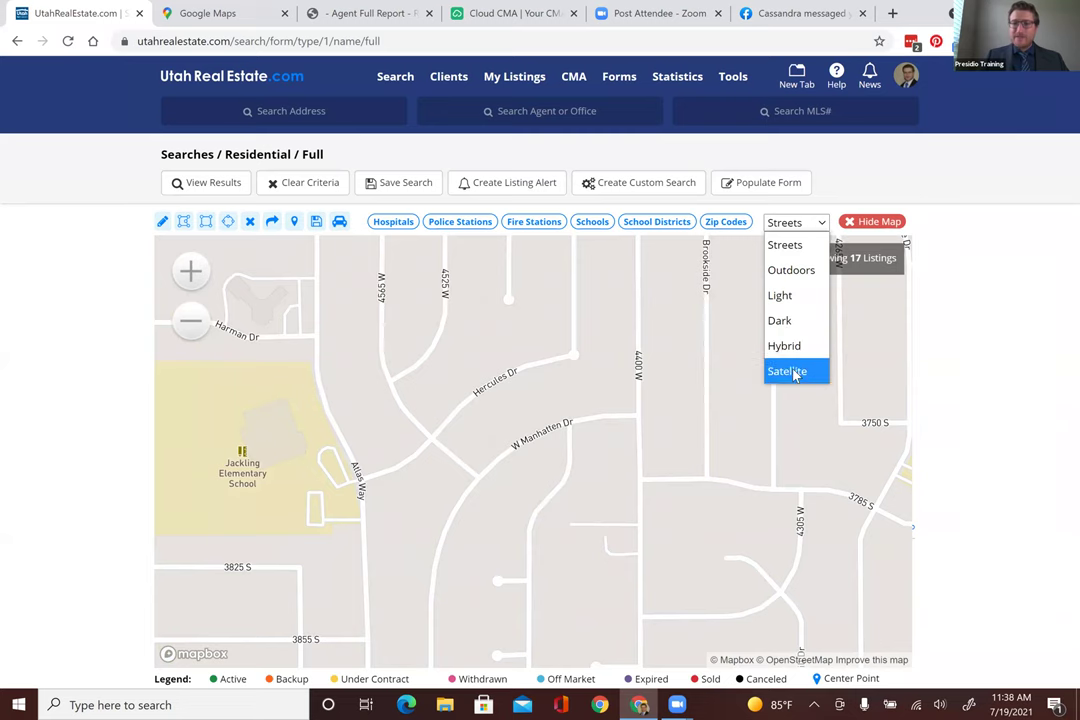
Step: Switch the map style to Satellite and adjust the zoom over the neighbourhood
{"action": "left_click", "coordinate": [790, 371]}
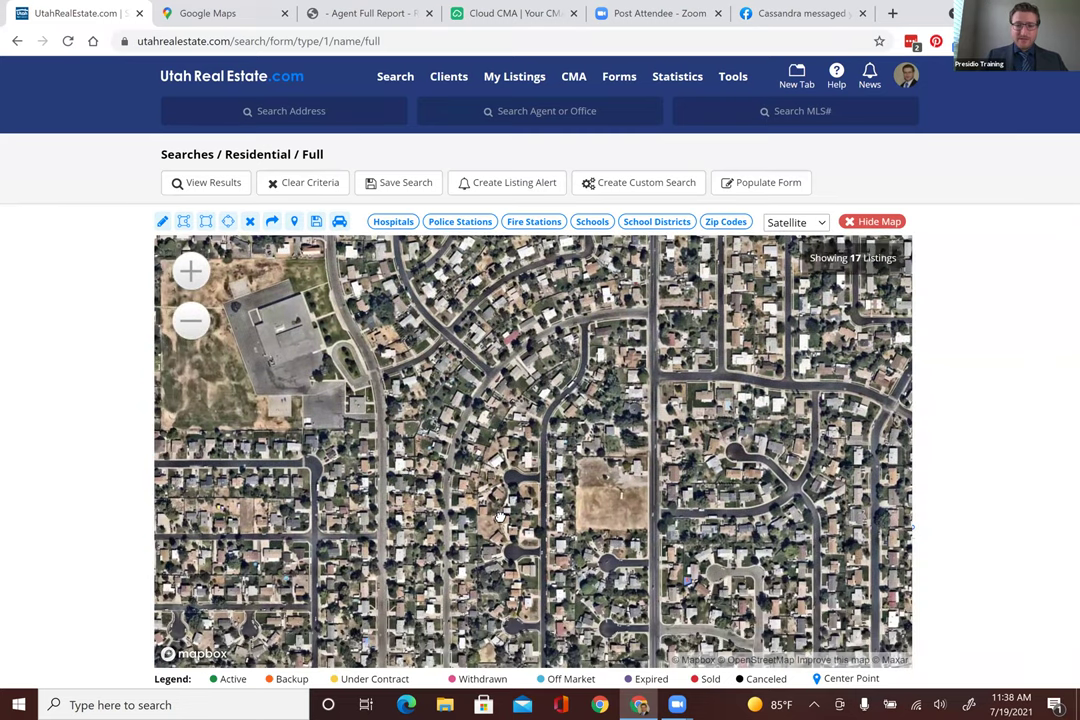
{"action": "scroll", "coordinate": [312, 452], "scroll_direction": "up", "scroll_amount": 5}
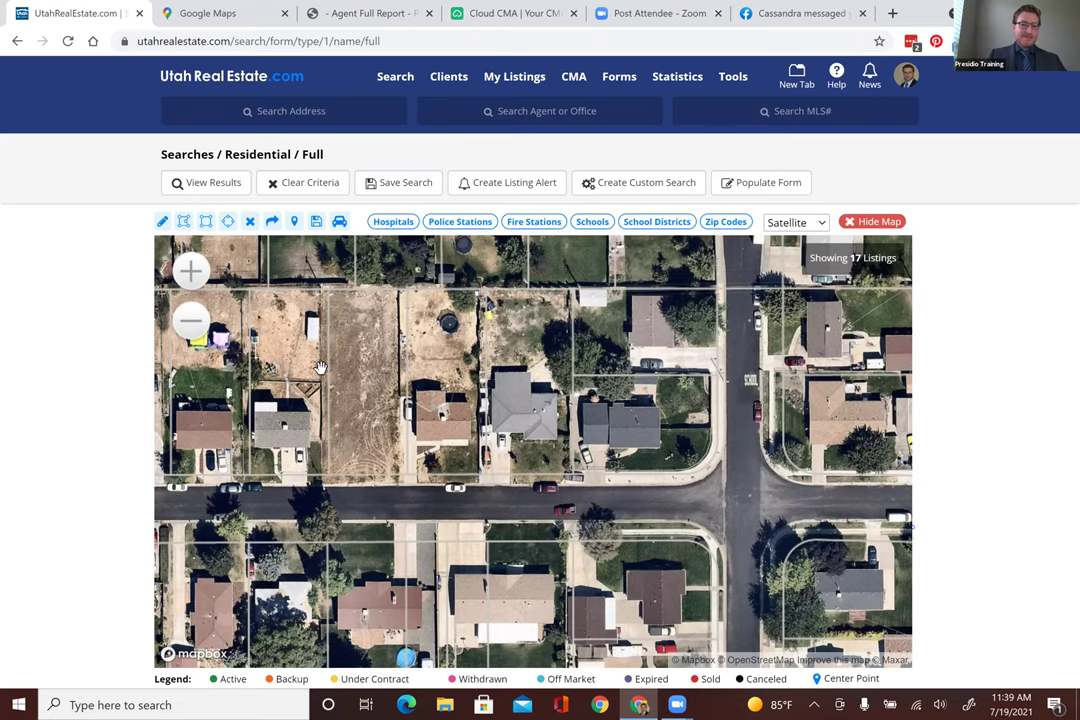
{"action": "scroll", "coordinate": [405, 330], "scroll_direction": "down", "scroll_amount": 3}
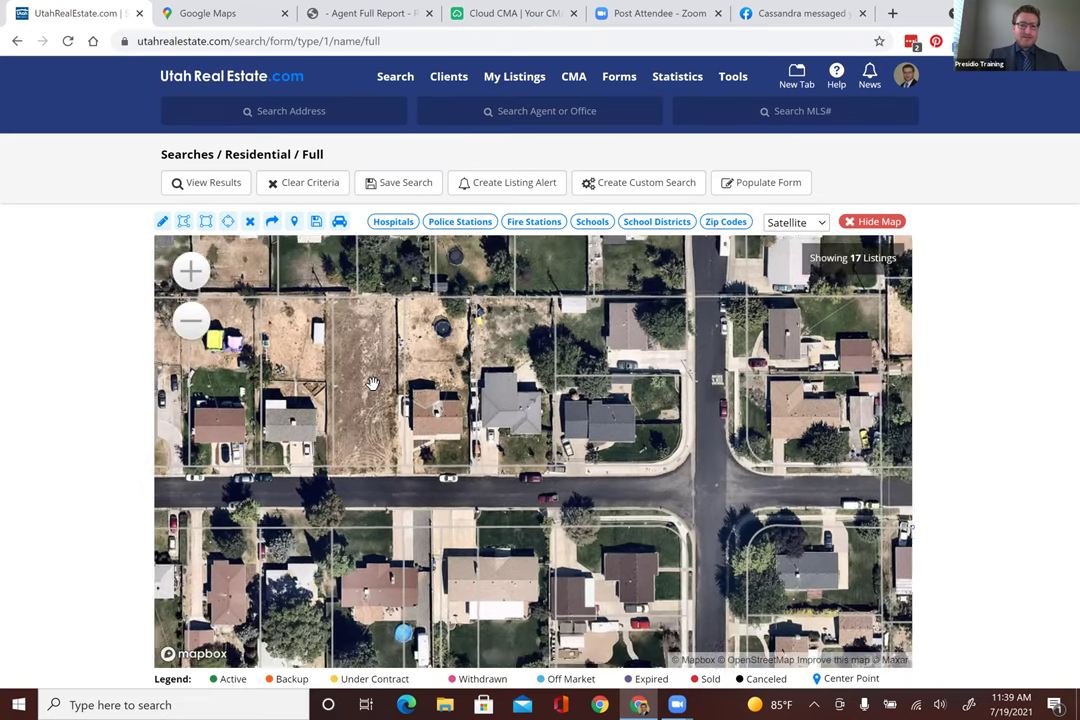
{"action": "scroll", "coordinate": [390, 370], "scroll_direction": "down", "scroll_amount": 3}
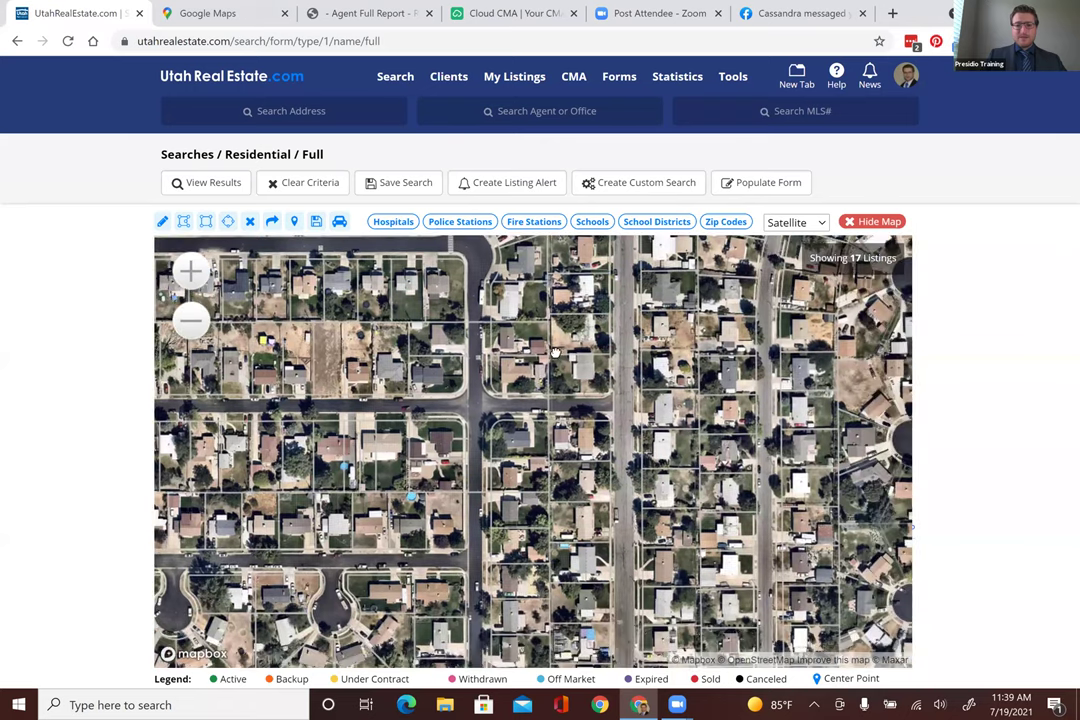
{"action": "scroll", "coordinate": [560, 320], "scroll_direction": "down", "scroll_amount": 2}
Step: Pan the satellite map across the nearby cul-de-sac blocks
{"action": "left_click_drag", "start_coordinate": [491, 432], "coordinate": [490, 340]}
{"action": "left_click_drag", "start_coordinate": [430, 400], "coordinate": [490, 338]}
{"action": "left_click_drag", "start_coordinate": [436, 409], "coordinate": [530, 320]}
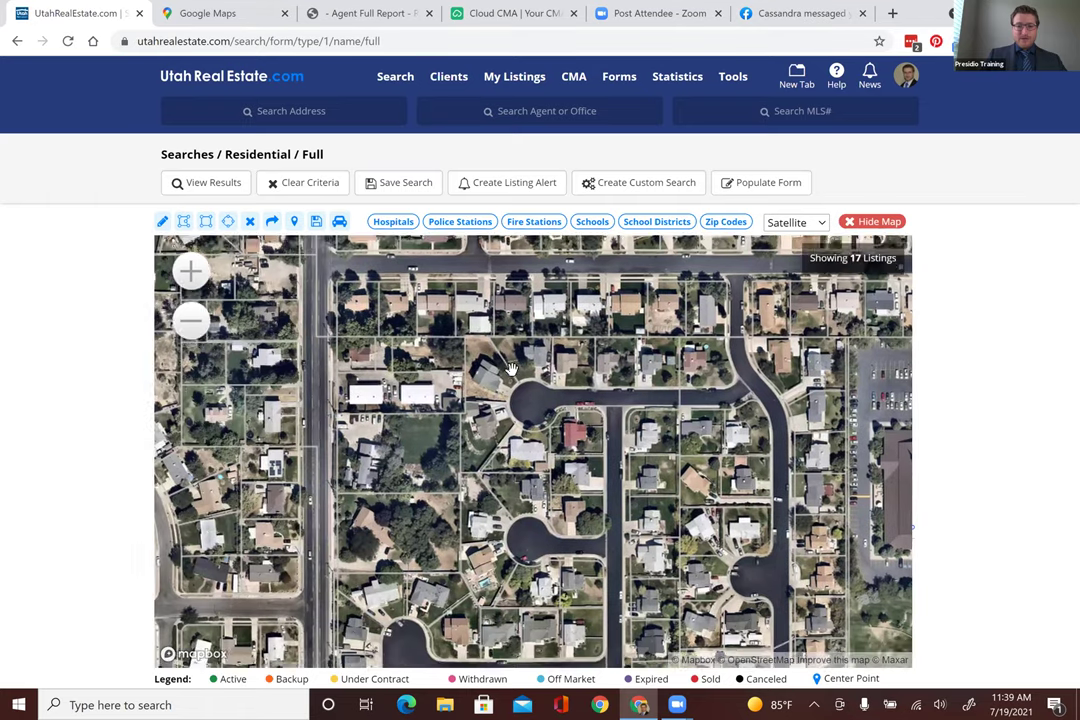
{"action": "left_click_drag", "start_coordinate": [560, 430], "coordinate": [570, 360]}
{"action": "left_click_drag", "start_coordinate": [590, 460], "coordinate": [463, 405]}
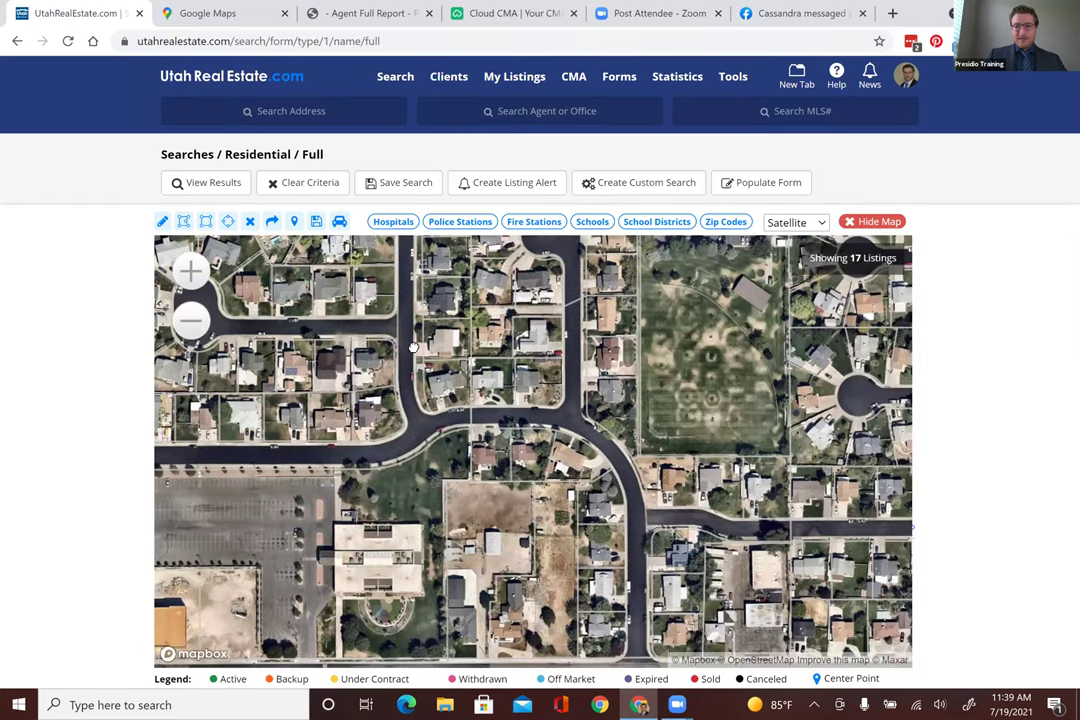
Step: Pan south past the main road and centre on the lots below it
{"action": "left_click_drag", "start_coordinate": [413, 347], "coordinate": [346, 367]}
{"action": "left_click_drag", "start_coordinate": [430, 500], "coordinate": [432, 345]}
{"action": "left_click_drag", "start_coordinate": [480, 560], "coordinate": [475, 440]}
{"action": "left_click_drag", "start_coordinate": [500, 480], "coordinate": [498, 468]}
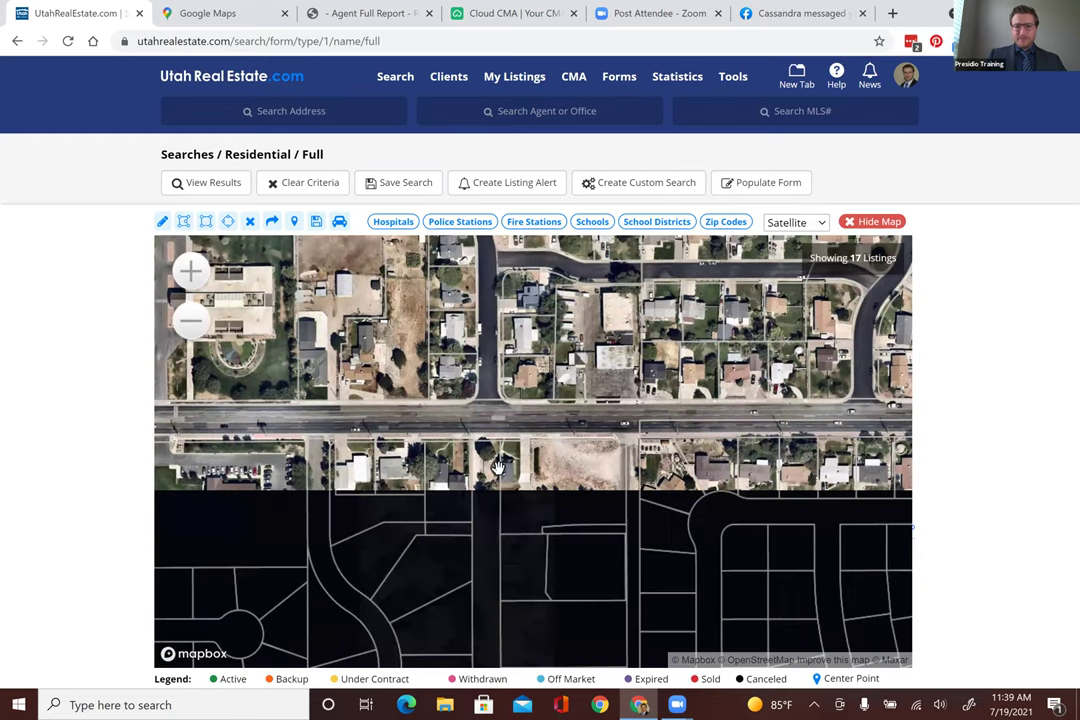
{"action": "left_click_drag", "start_coordinate": [365, 518], "coordinate": [413, 410]}
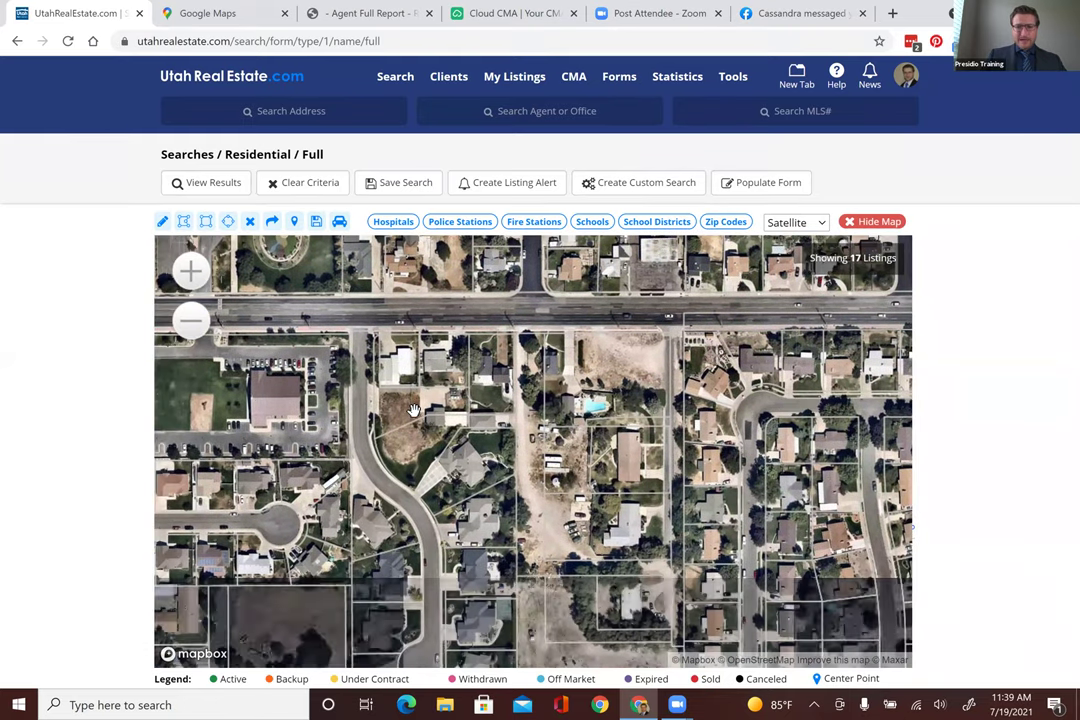
{"action": "scroll", "coordinate": [414, 410], "scroll_direction": "up", "scroll_amount": 5}
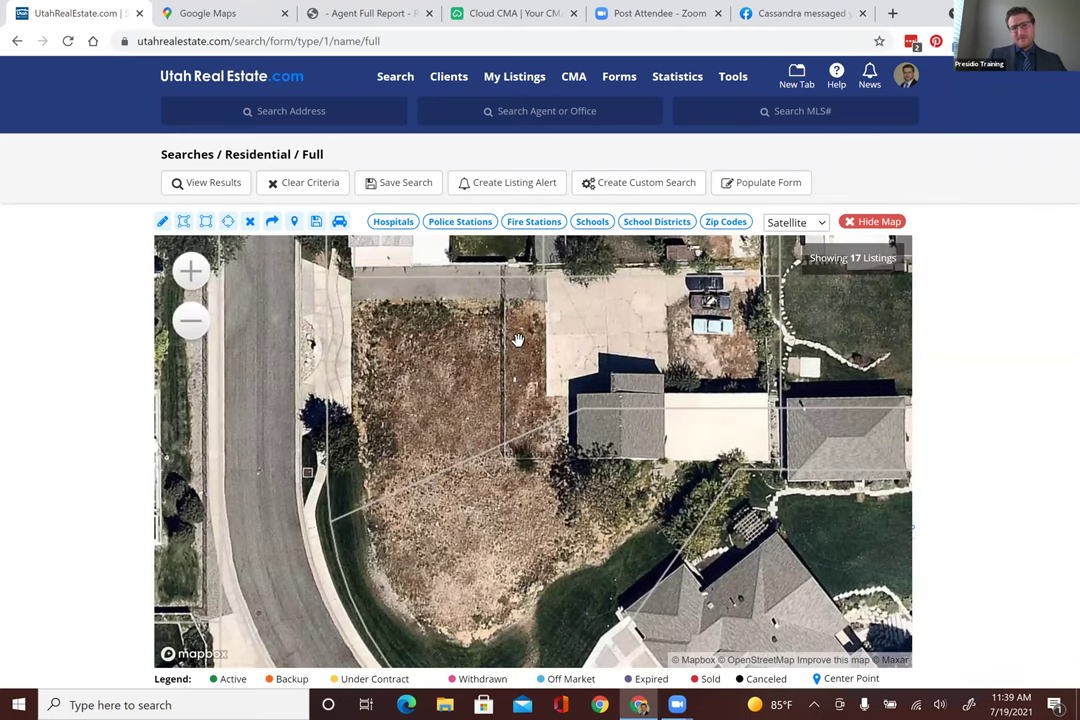
{"action": "scroll", "coordinate": [518, 340], "scroll_direction": "down", "scroll_amount": 3}
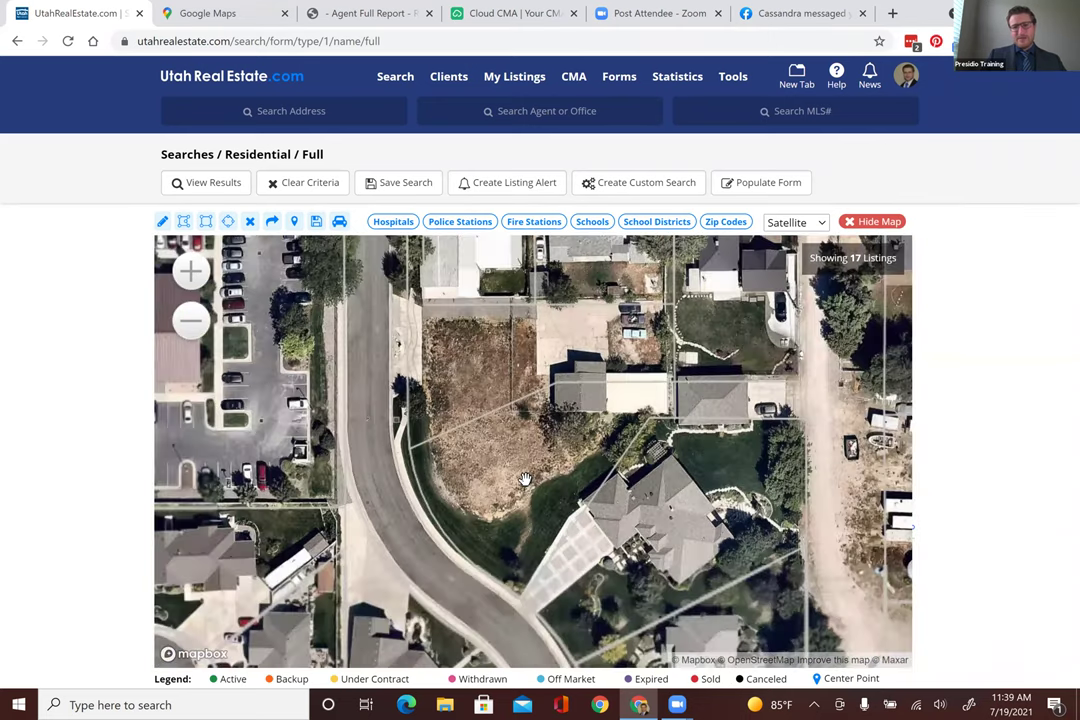
{"action": "scroll", "coordinate": [577, 476], "scroll_direction": "down", "scroll_amount": 5}
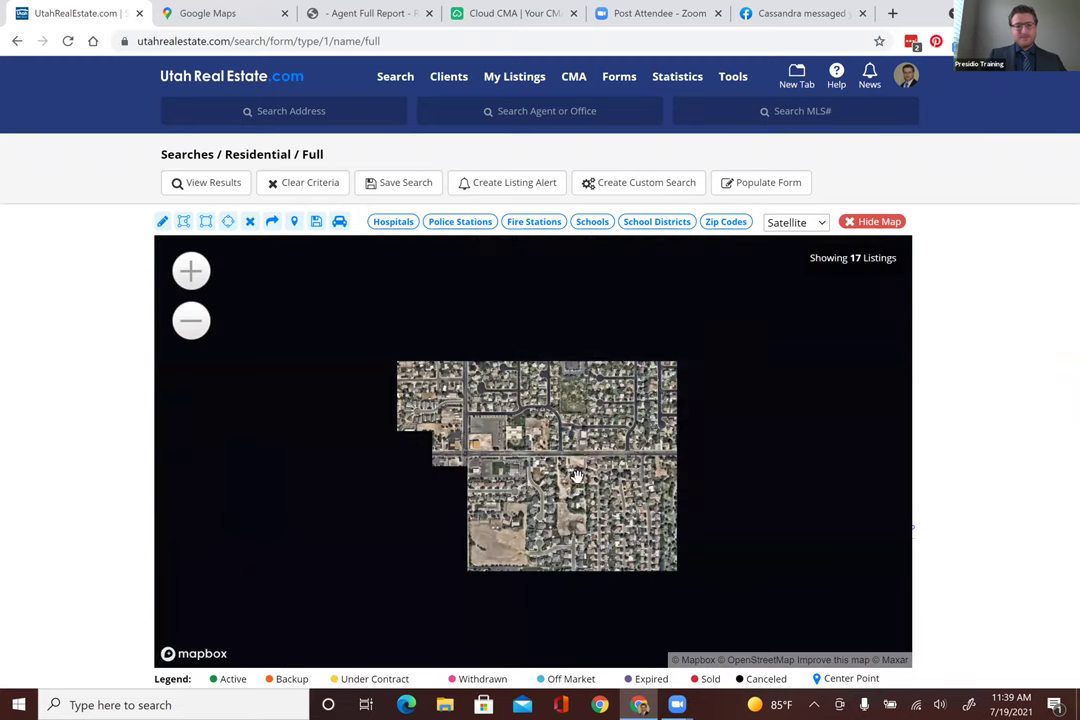
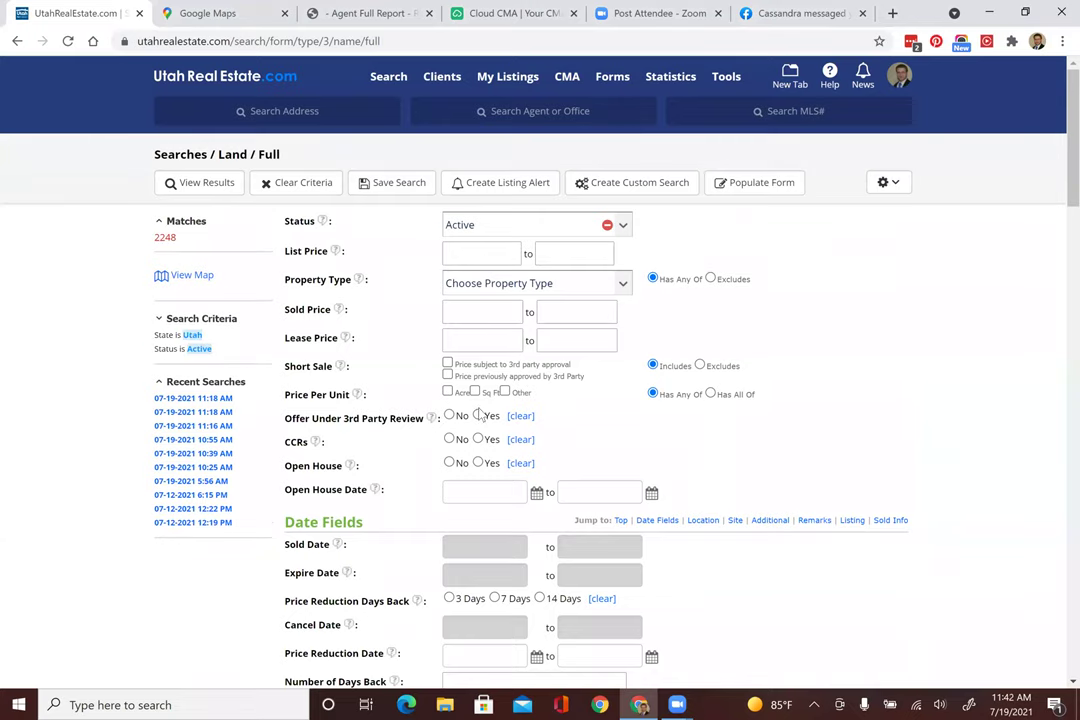
Step: Open the land search map in radius mode and enter a 1-mile radius
{"action": "scroll", "coordinate": [511, 450], "scroll_direction": "down", "scroll_amount": 2}
{"action": "scroll", "coordinate": [211, 285], "scroll_direction": "up", "scroll_amount": 2}
{"action": "left_click", "coordinate": [196, 275]}
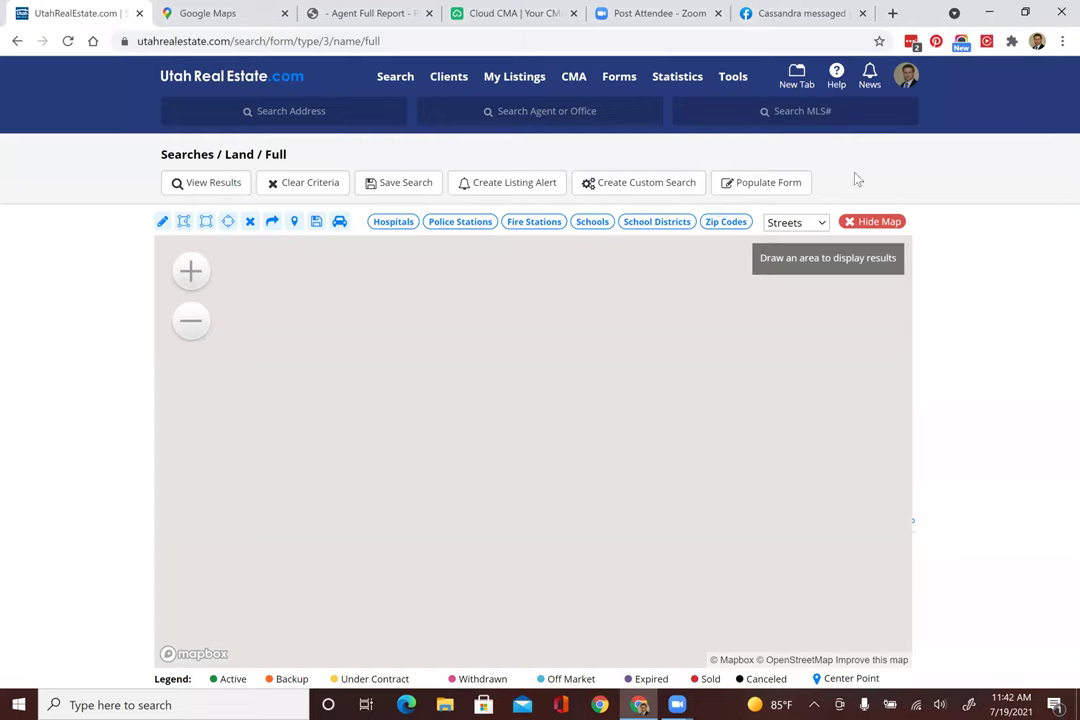
{"action": "left_click", "coordinate": [228, 221]}
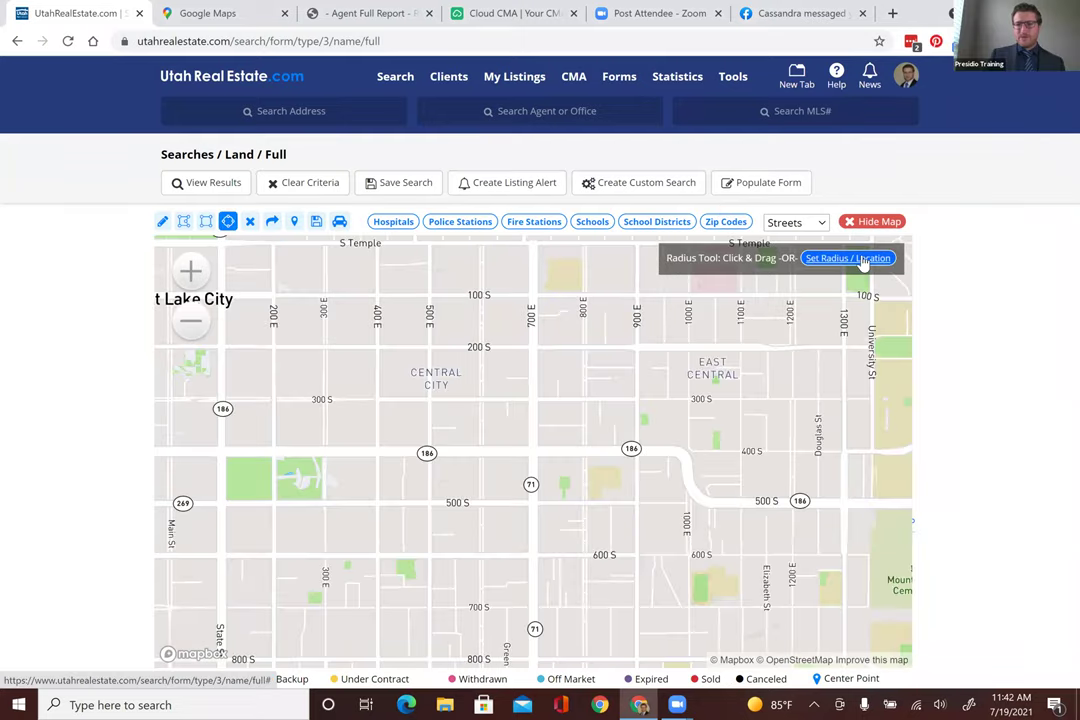
{"action": "left_click", "coordinate": [850, 258]}
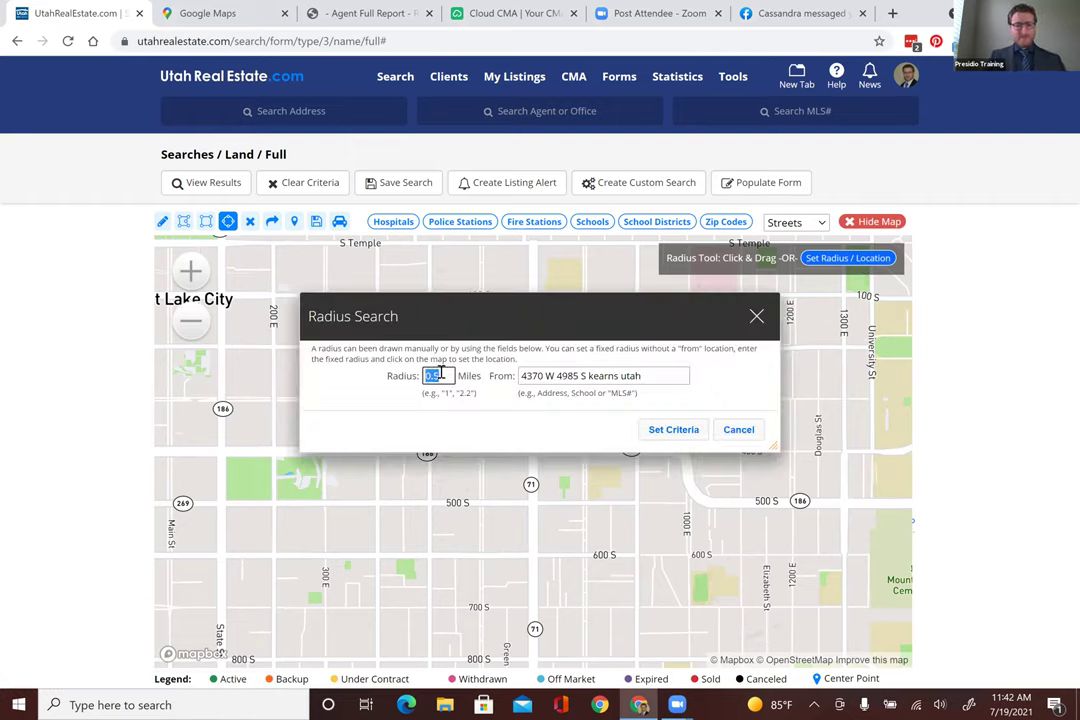
{"action": "type", "text": "1"}
Step: Clear the existing centre address from the radius location field
{"action": "double_click", "coordinate": [530, 376]}
{"action": "left_click", "coordinate": [537, 375]}
{"action": "key", "text": "ctrl+v"}
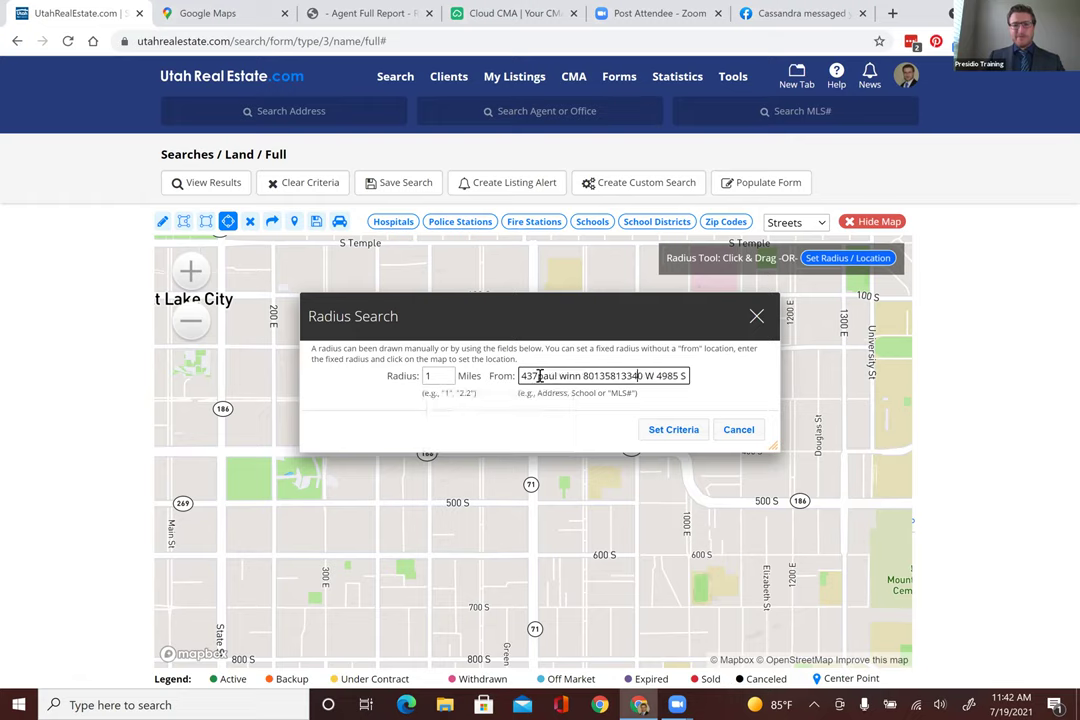
{"action": "key", "text": "BackSpace"}
{"action": "key", "text": "BackSpace"}
{"action": "key", "text": "BackSpace"}
{"action": "key", "text": "BackSpace"}
{"action": "key", "text": "BackSpace"}
{"action": "key", "text": "BackSpace"}
{"action": "key", "text": "BackSpace"}
{"action": "key", "text": "BackSpace"}
{"action": "key", "text": "BackSpace"}
{"action": "key", "text": "BackSpace"}
{"action": "key", "text": "BackSpace"}
{"action": "key", "text": "BackSpace"}
{"action": "key", "text": "BackSpace"}
{"action": "key", "text": "BackSpace"}
{"action": "key", "text": "BackSpace"}
{"action": "key", "text": "BackSpace"}
{"action": "key", "text": "BackSpace"}
{"action": "key", "text": "BackSpace"}
{"action": "key", "text": "BackSpace"}
{"action": "key", "text": "BackSpace"}
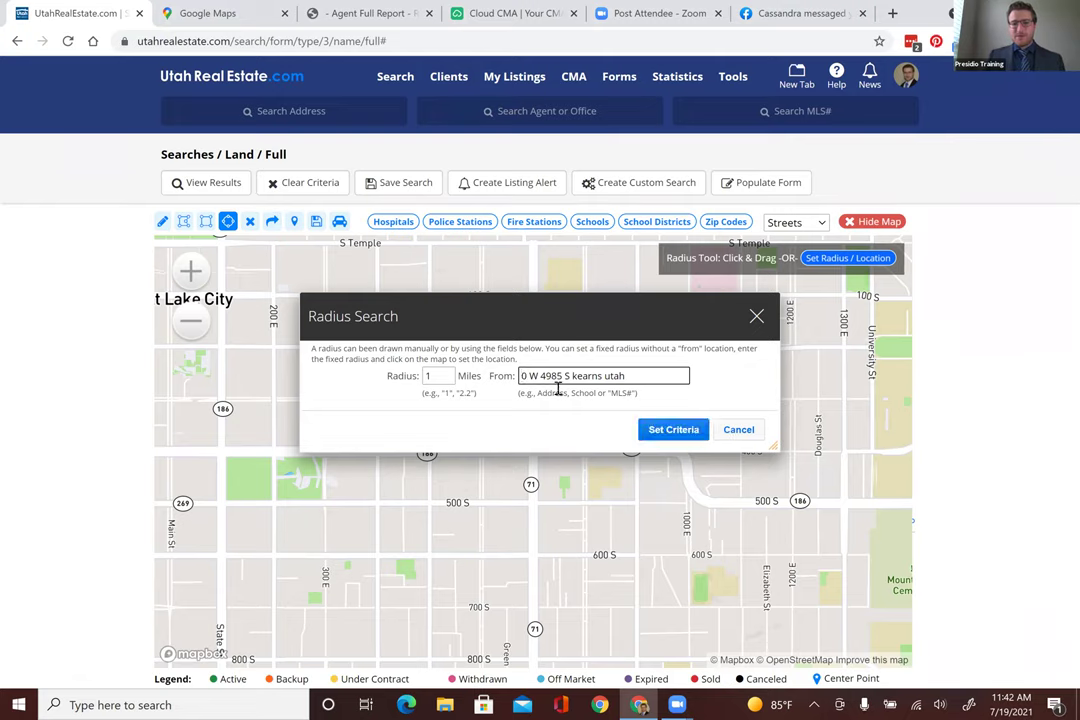
{"action": "triple_click", "coordinate": [622, 377]}
{"action": "key", "text": "BackSpace"}
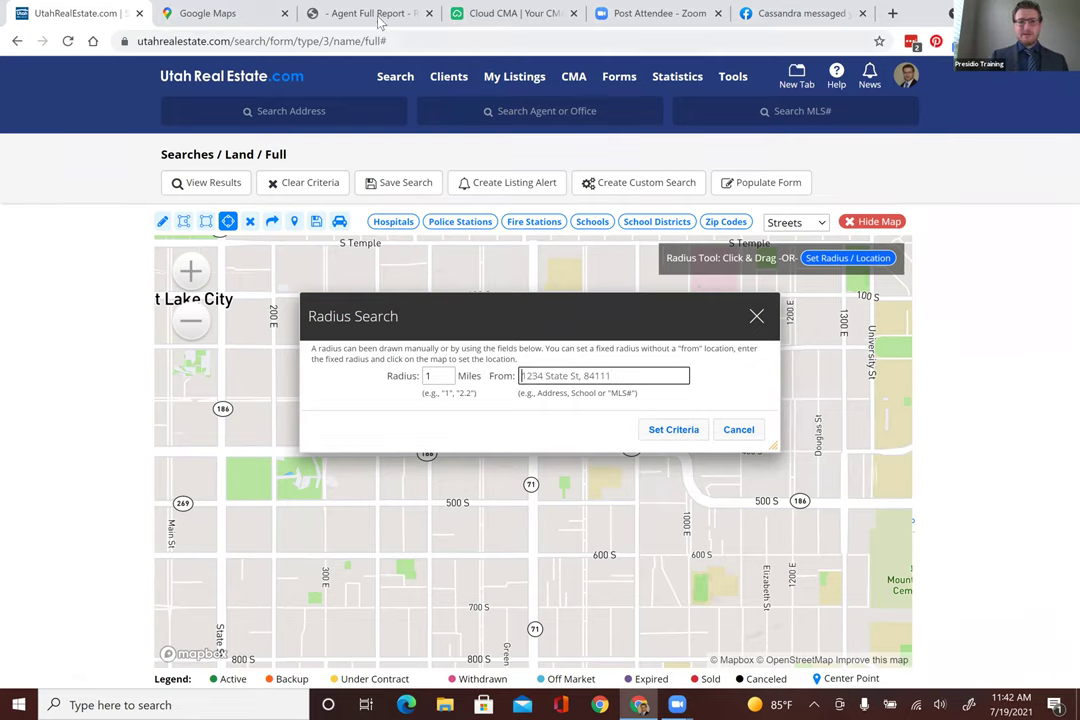
Step: Copy MLS# 1455891 from the listing report as the centre and apply the 1-mile radius
{"action": "left_click", "coordinate": [375, 20]}
{"action": "triple_click", "coordinate": [418, 148]}
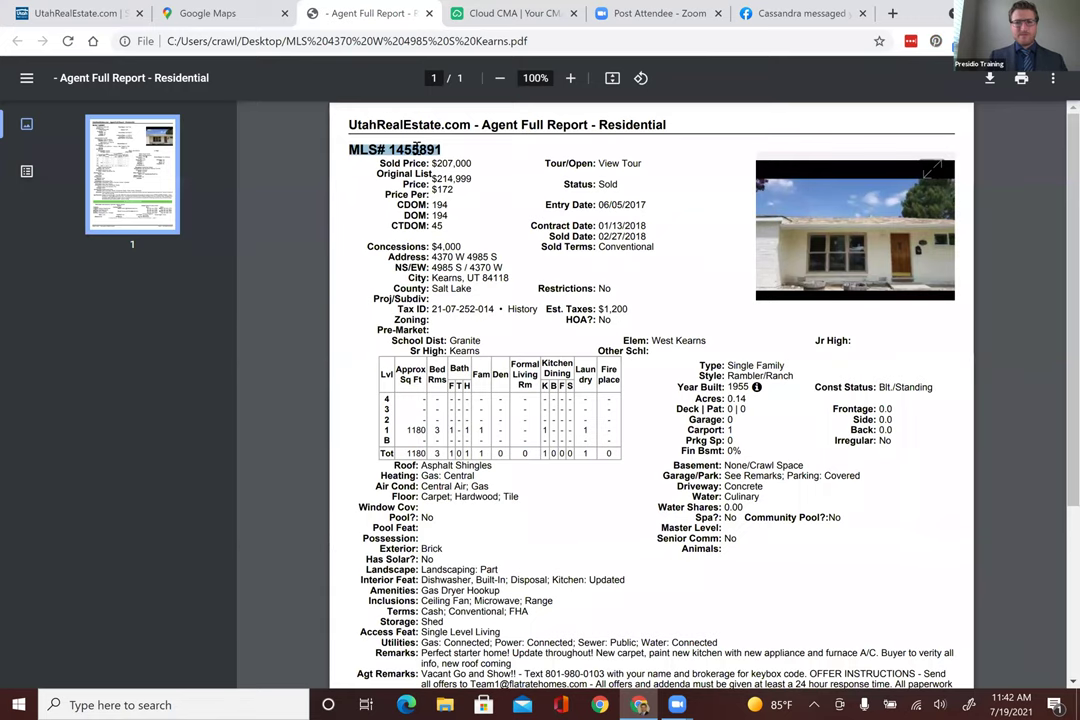
{"action": "double_click", "coordinate": [418, 148]}
{"action": "key", "text": "ctrl+c"}
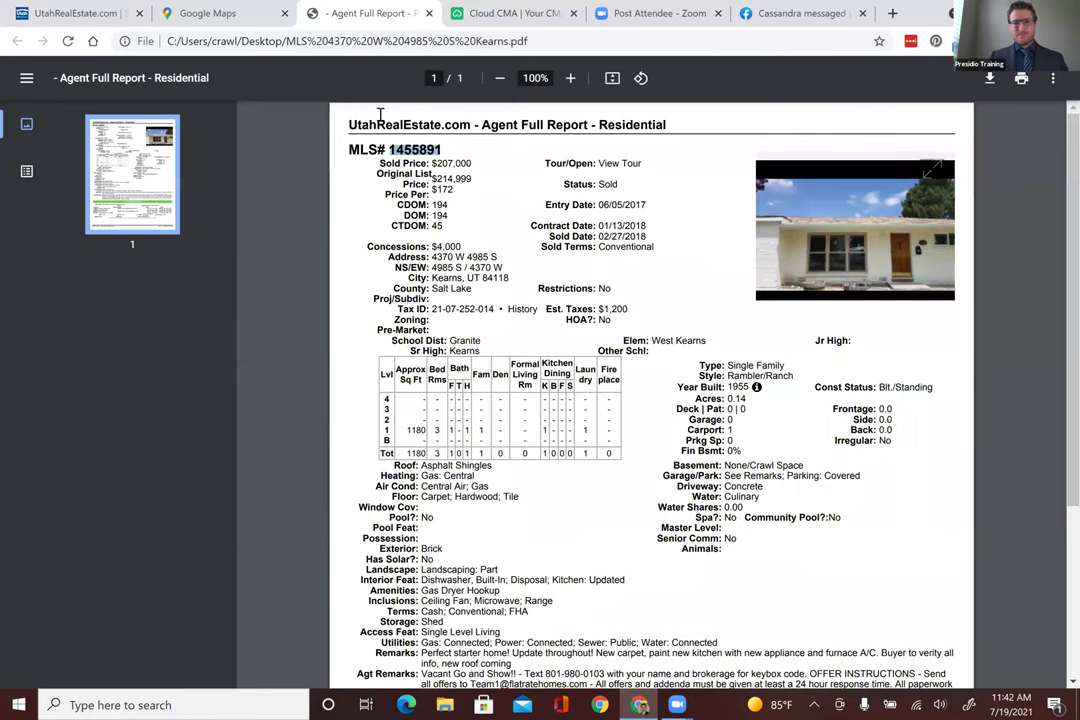
{"action": "left_click", "coordinate": [75, 13]}
{"action": "left_click", "coordinate": [651, 375]}
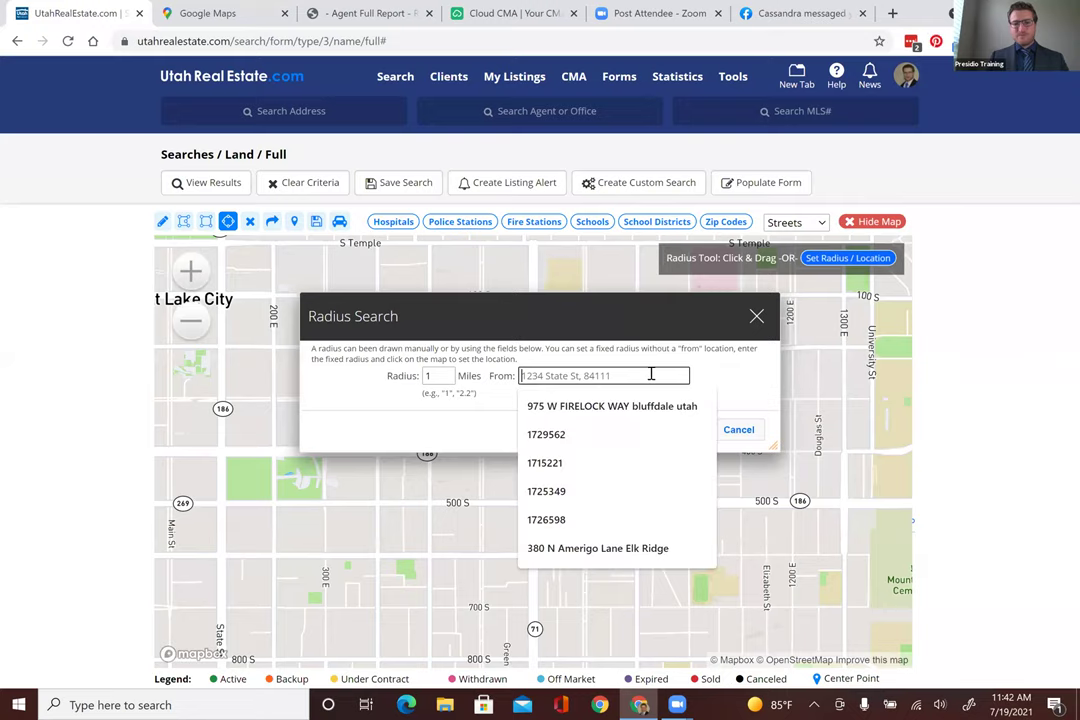
{"action": "key", "text": "ctrl+v"}
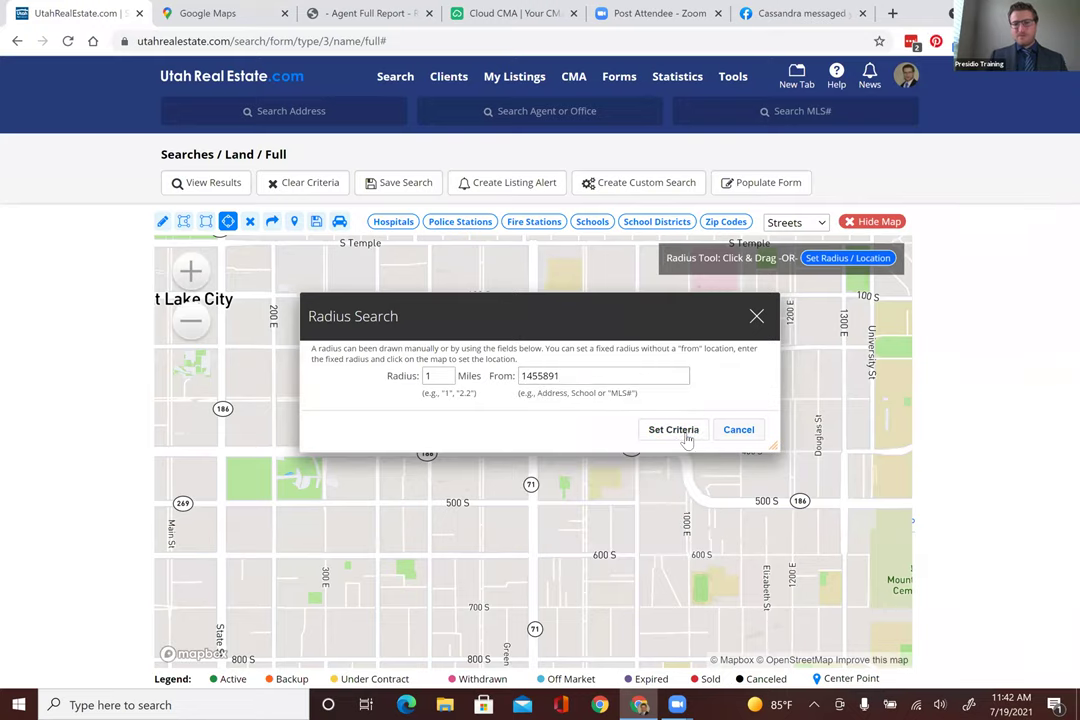
{"action": "left_click", "coordinate": [680, 431]}
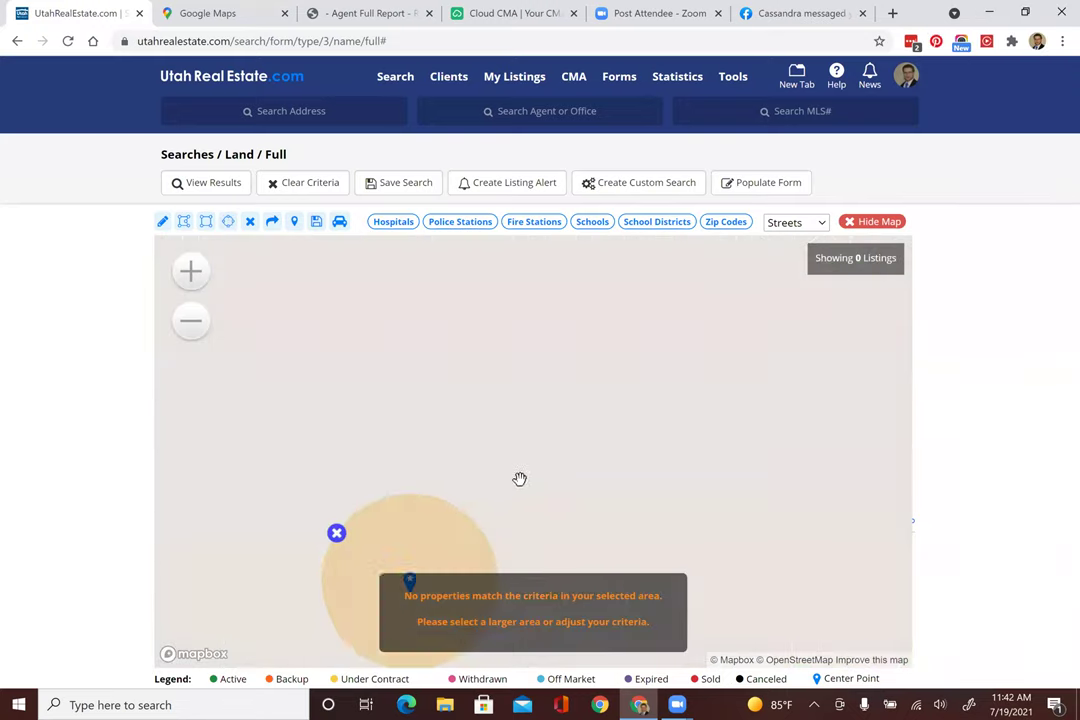
Step: Change the radius around listing 1455891 to 3 miles and apply it
{"action": "left_click", "coordinate": [228, 224]}
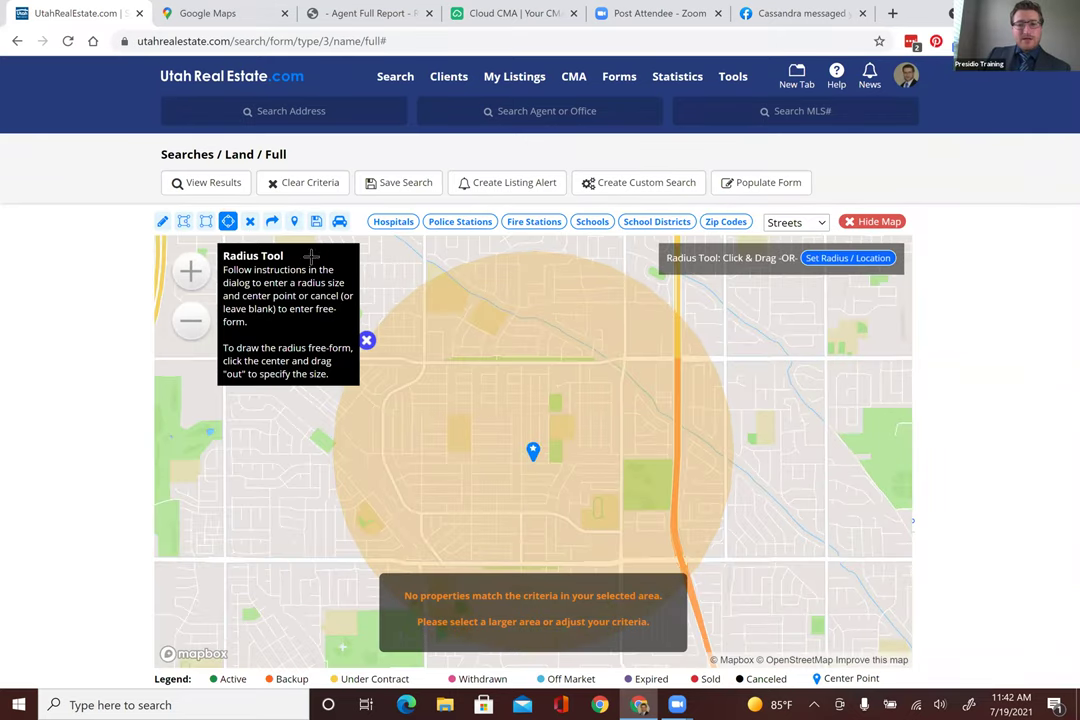
{"action": "left_click", "coordinate": [840, 259]}
{"action": "left_click", "coordinate": [440, 375]}
{"action": "key", "text": "BackSpace"}
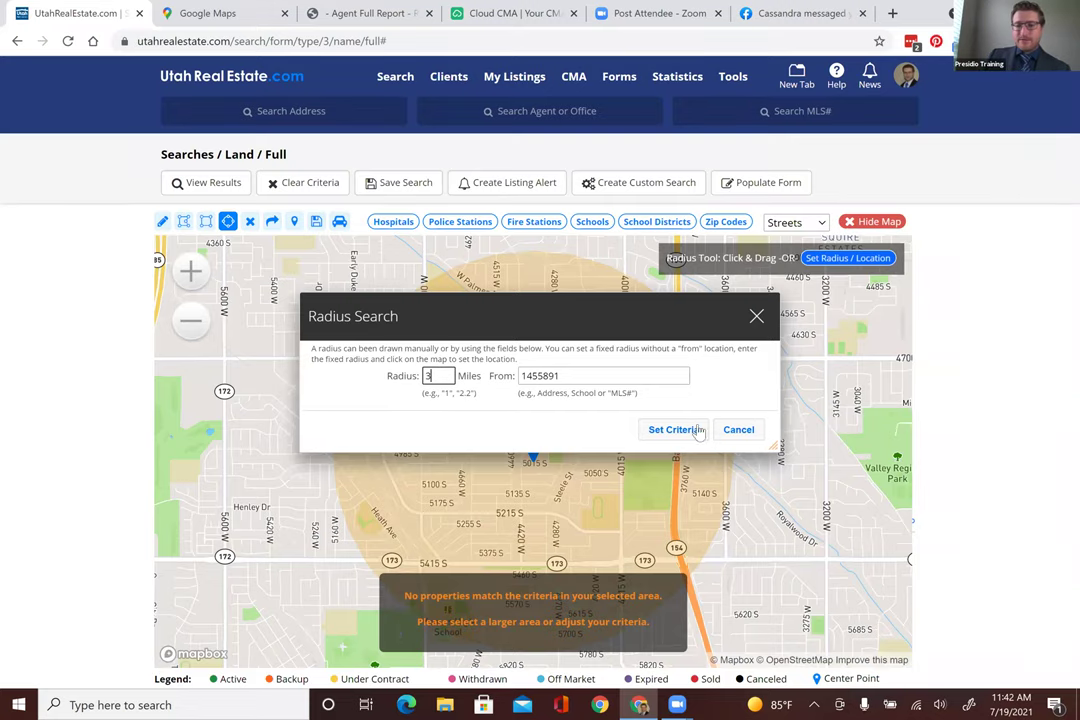
{"action": "left_click", "coordinate": [674, 430]}
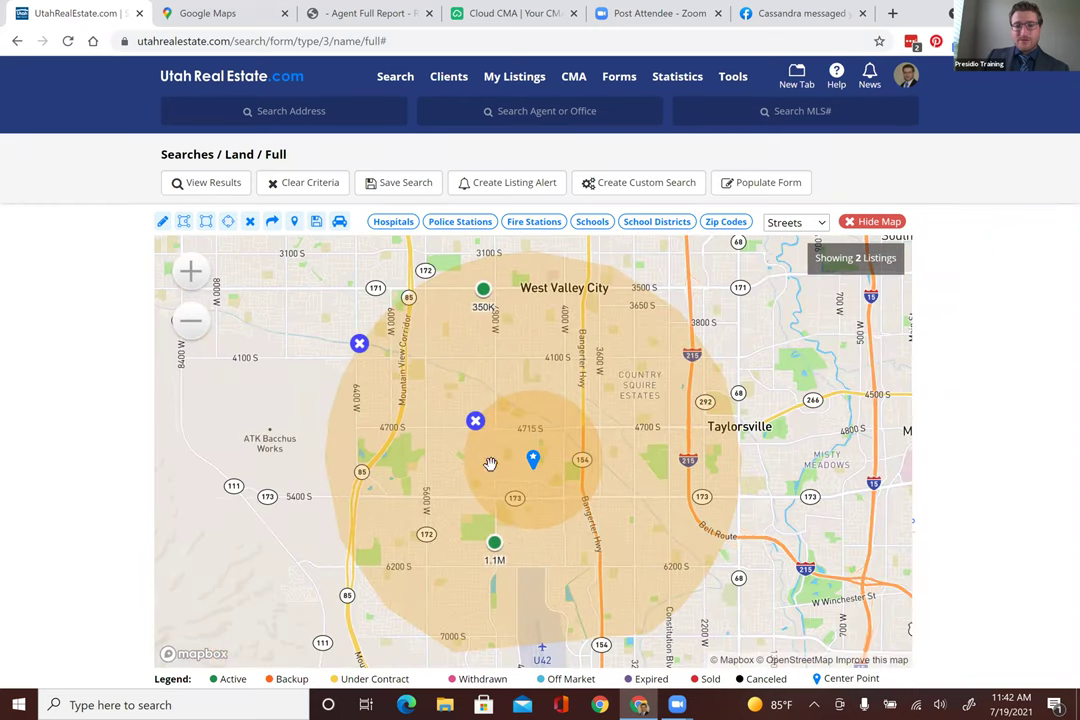
Step: Preview the $1,100,000 and $350,000 land listings, then return to the full Land search form
{"action": "left_click", "coordinate": [493, 556]}
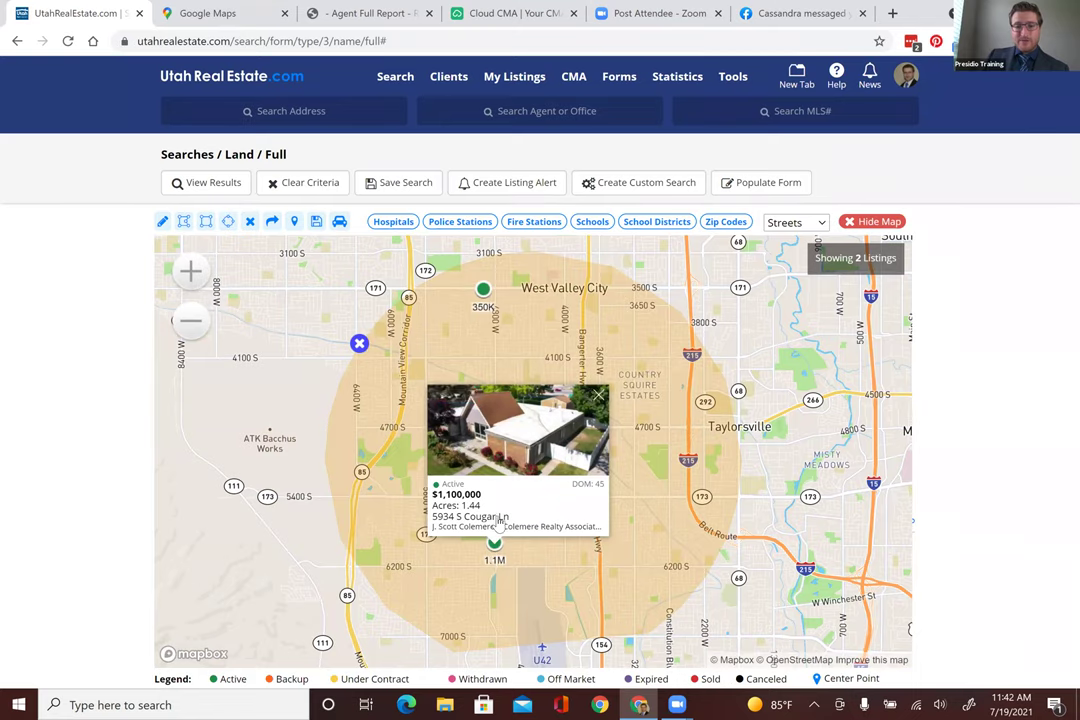
{"action": "left_click", "coordinate": [485, 296]}
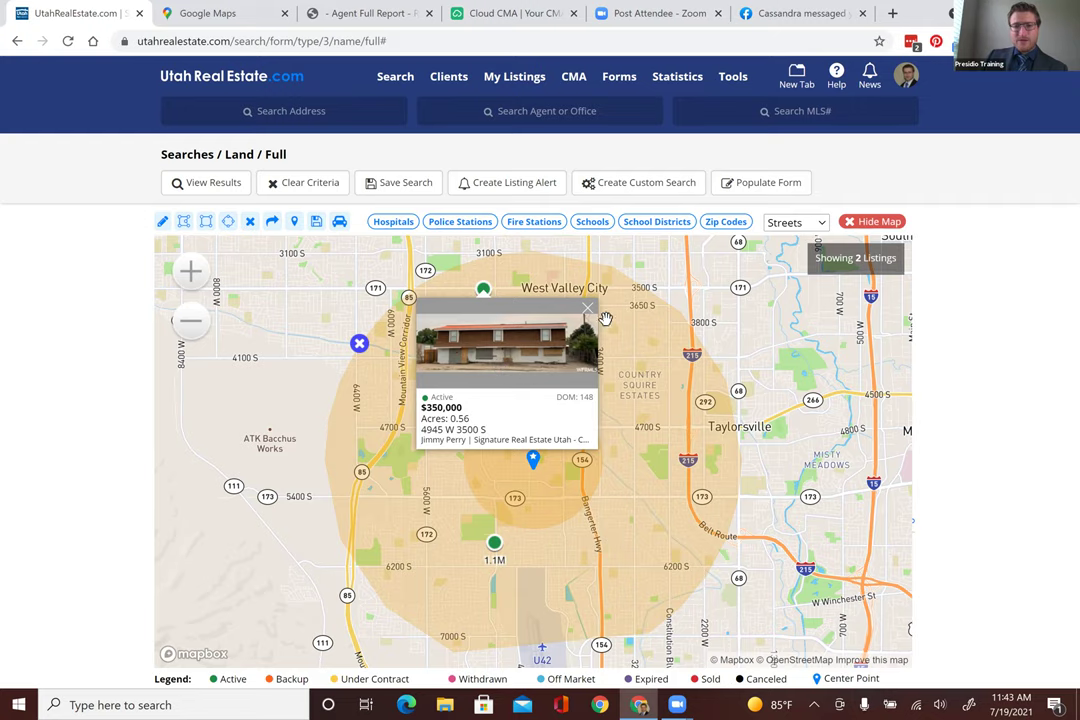
{"action": "left_click", "coordinate": [496, 259]}
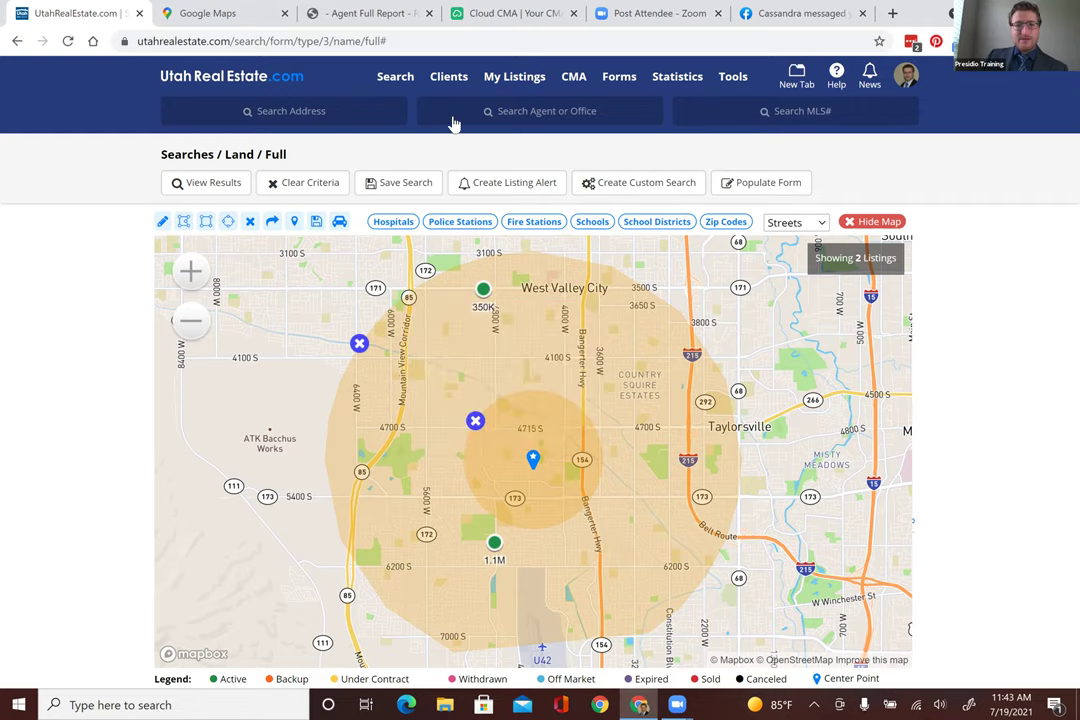
{"action": "mouse_move", "coordinate": [407, 80]}
{"action": "left_click", "coordinate": [554, 137]}
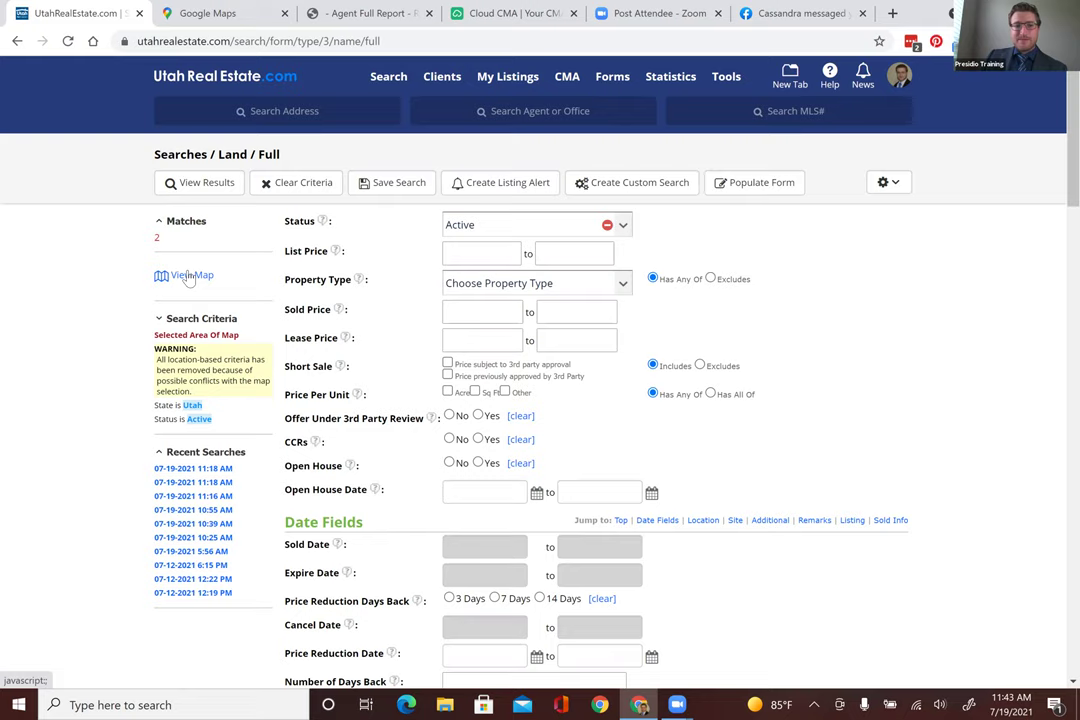
Step: Show the map and apply a 6-mile radius around listing 1455891
{"action": "left_click", "coordinate": [188, 276]}
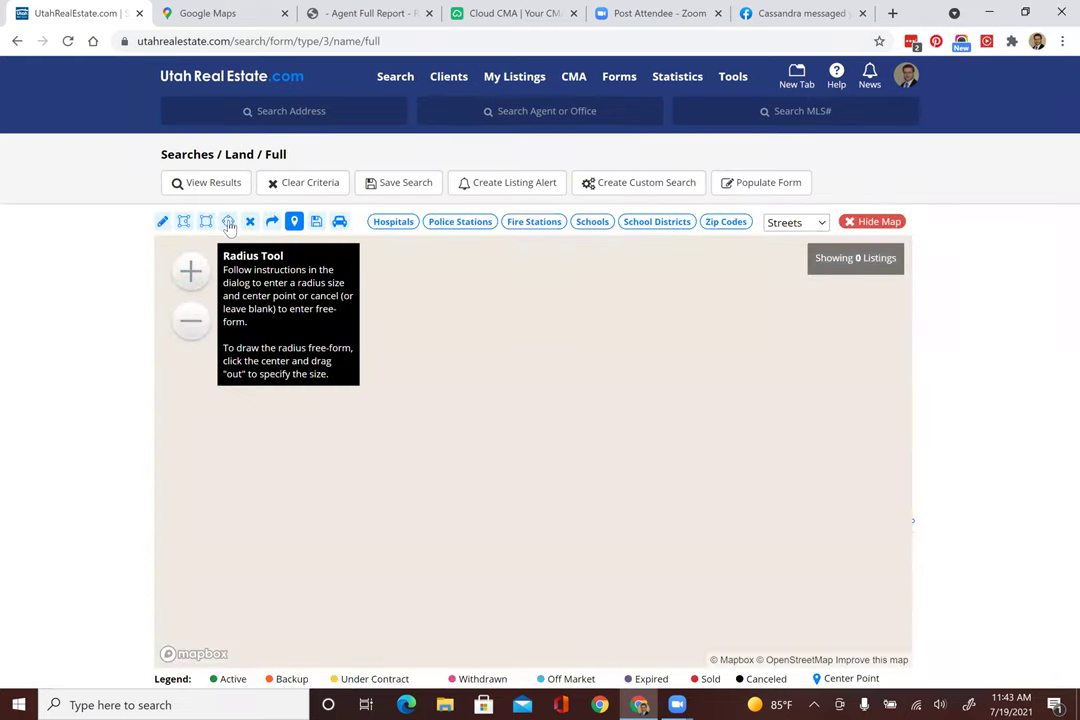
{"action": "left_click", "coordinate": [228, 222]}
{"action": "left_click", "coordinate": [848, 258]}
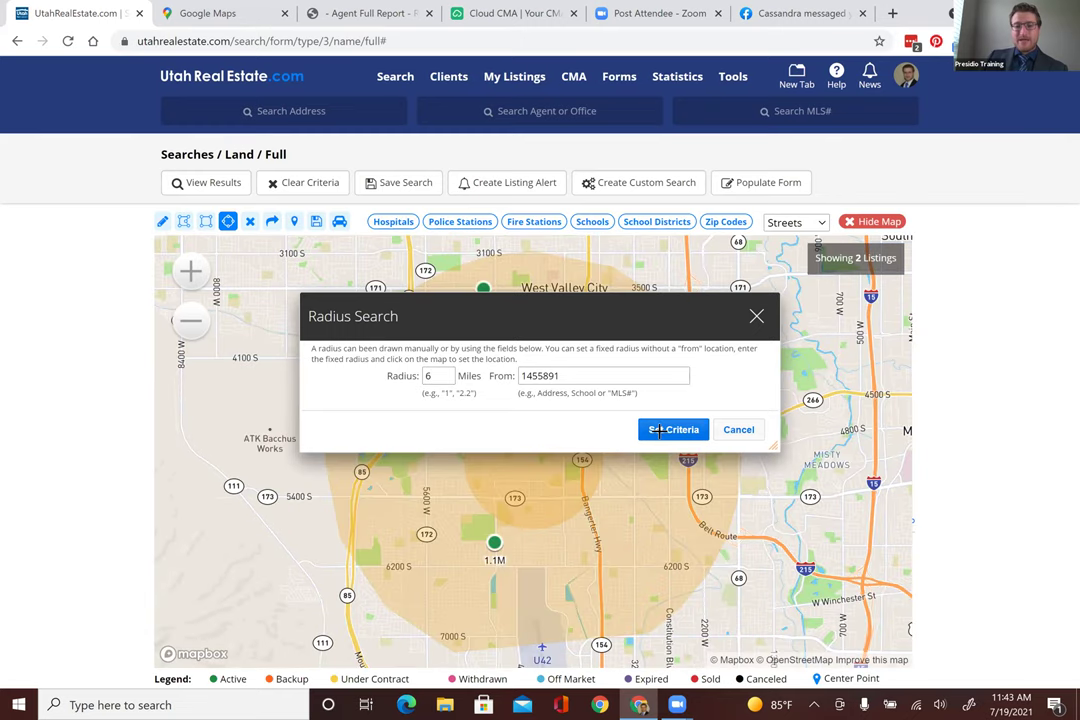
{"action": "left_click", "coordinate": [660, 435]}
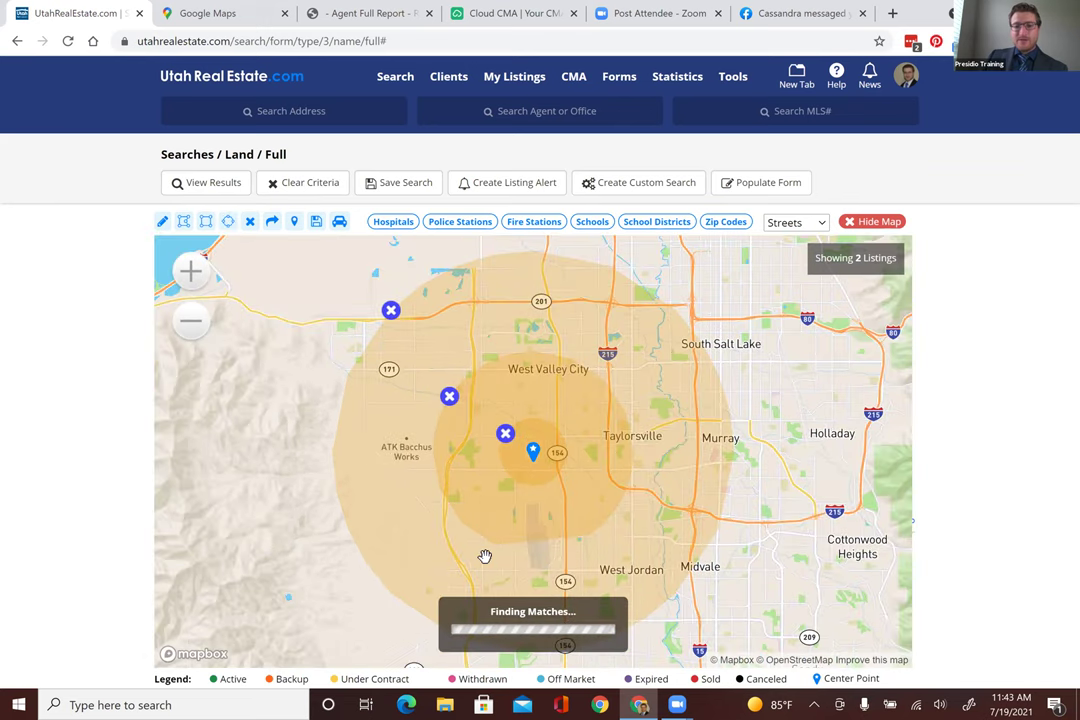
Step: Clear the drawn area and redraw the 6-mile radius around the listing
{"action": "left_click", "coordinate": [251, 222]}
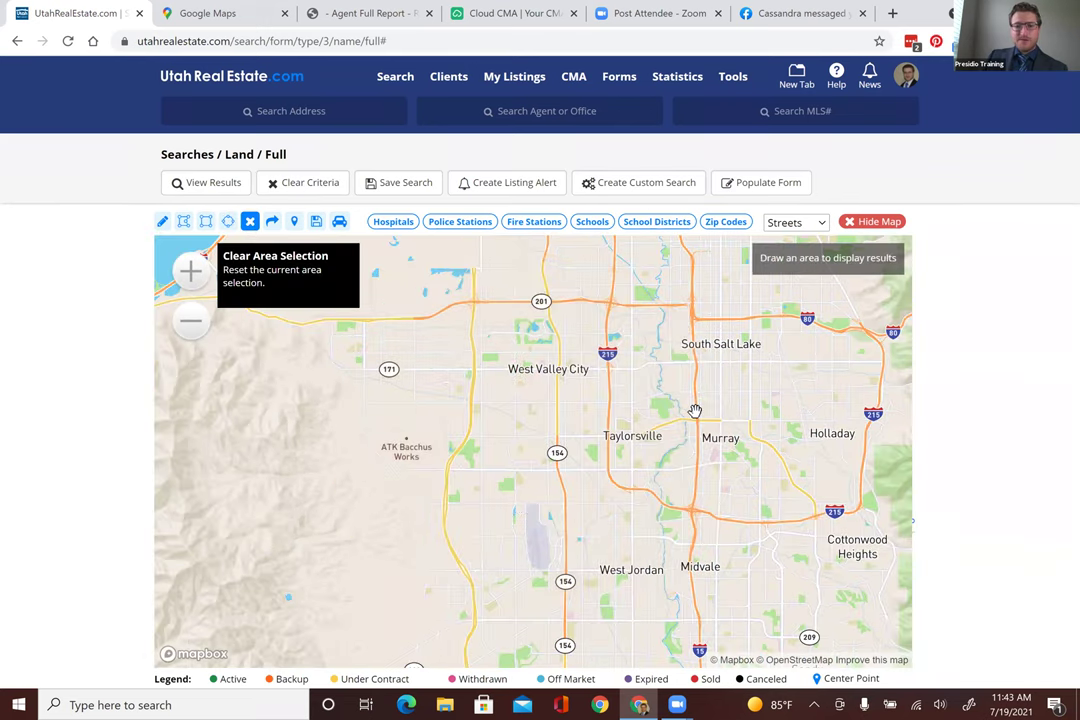
{"action": "left_click", "coordinate": [866, 222]}
{"action": "left_click", "coordinate": [190, 276]}
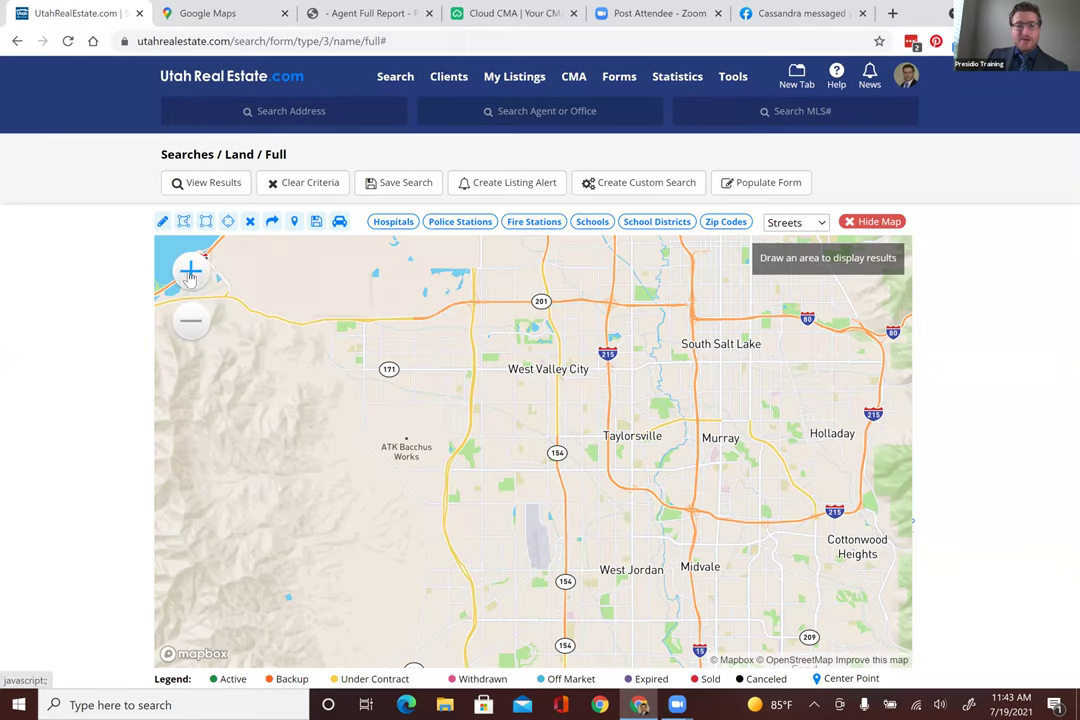
{"action": "left_click", "coordinate": [228, 222]}
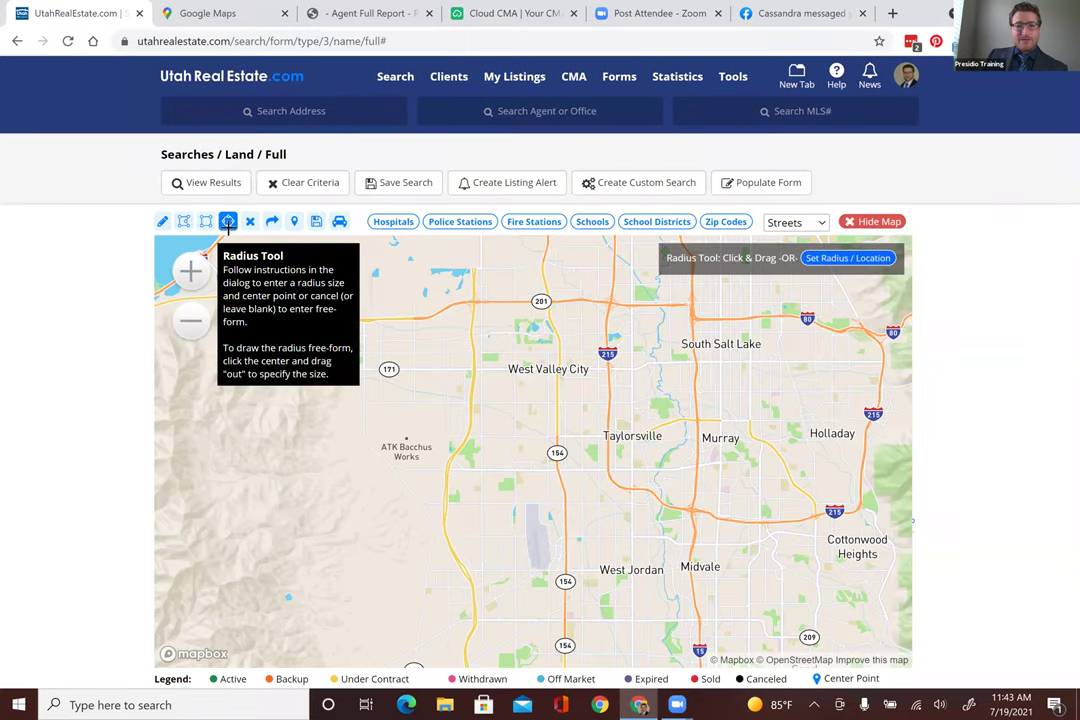
{"action": "left_click", "coordinate": [849, 259]}
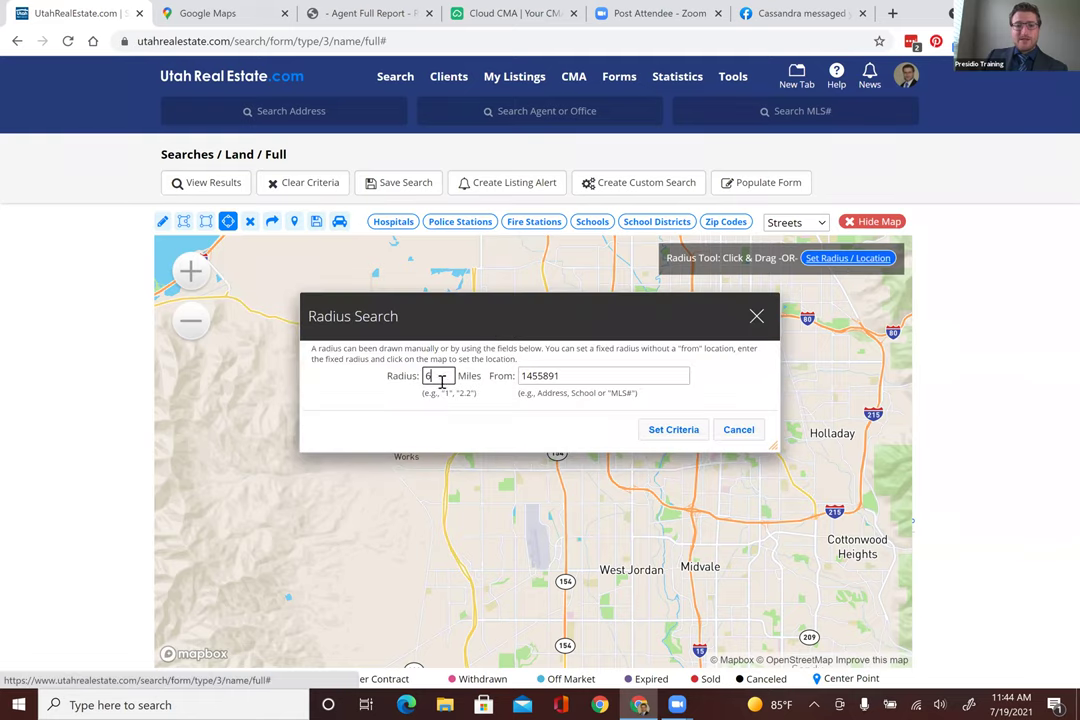
{"action": "left_click", "coordinate": [435, 375]}
{"action": "type", "text": "6"}
{"action": "left_click", "coordinate": [697, 430]}
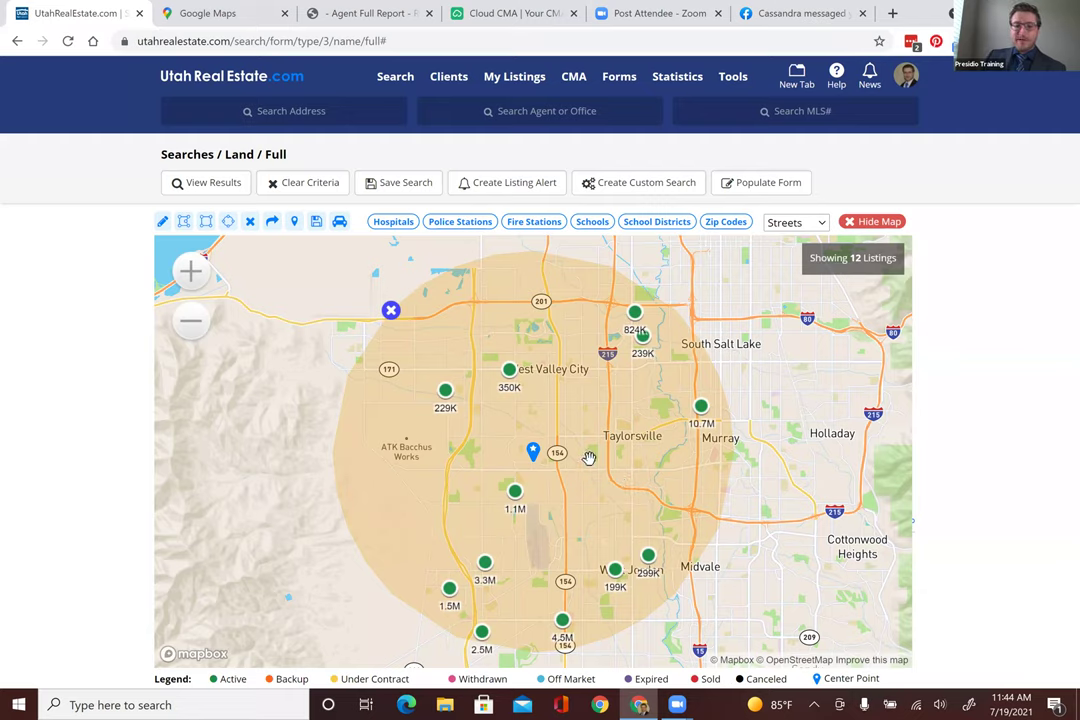
Step: Preview the $199,900, 10.7M and 824K listings in the circle, then hide the map
{"action": "left_click", "coordinate": [633, 554]}
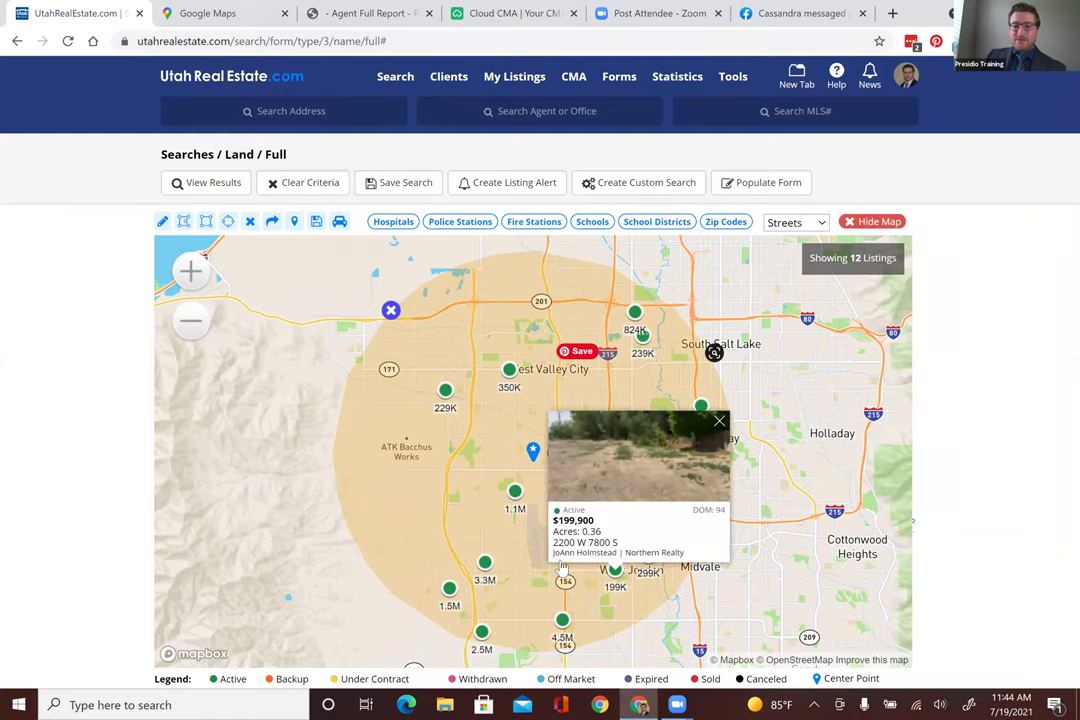
{"action": "left_click", "coordinate": [719, 421]}
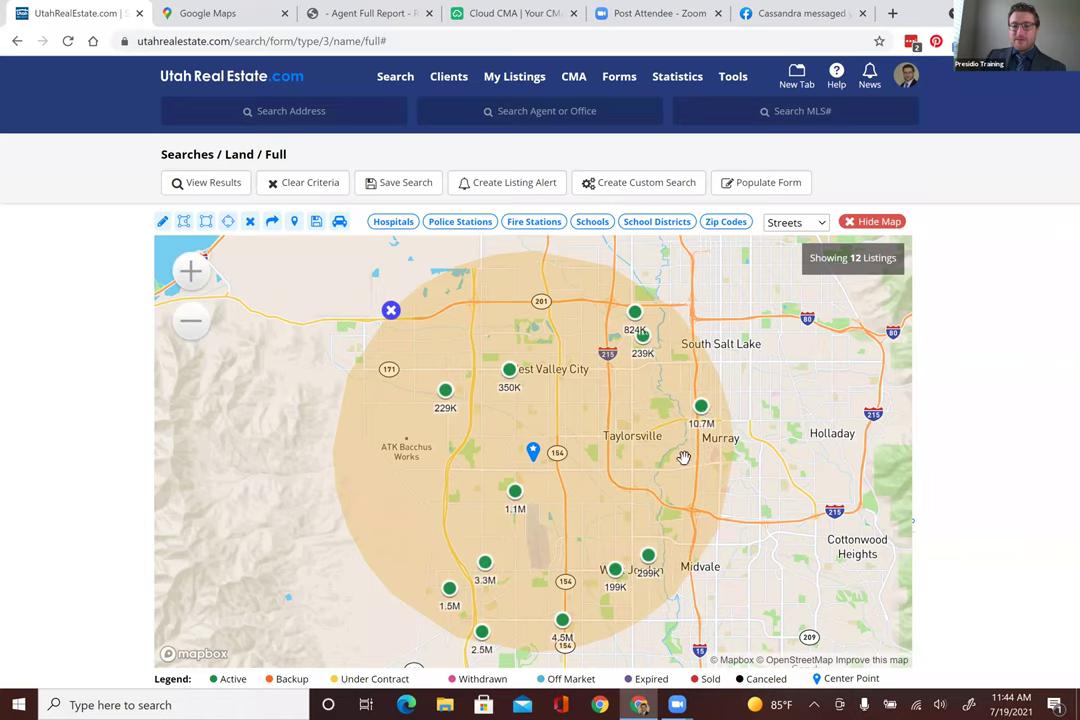
{"action": "left_click", "coordinate": [698, 412]}
{"action": "left_click", "coordinate": [640, 318]}
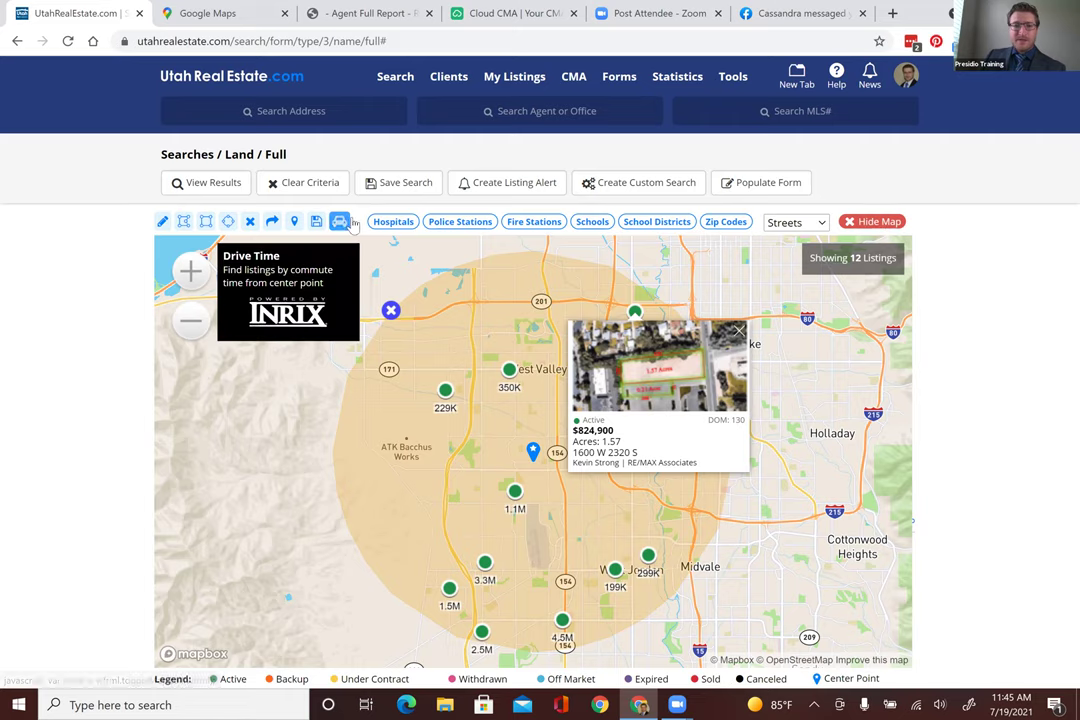
{"action": "left_click", "coordinate": [876, 223]}
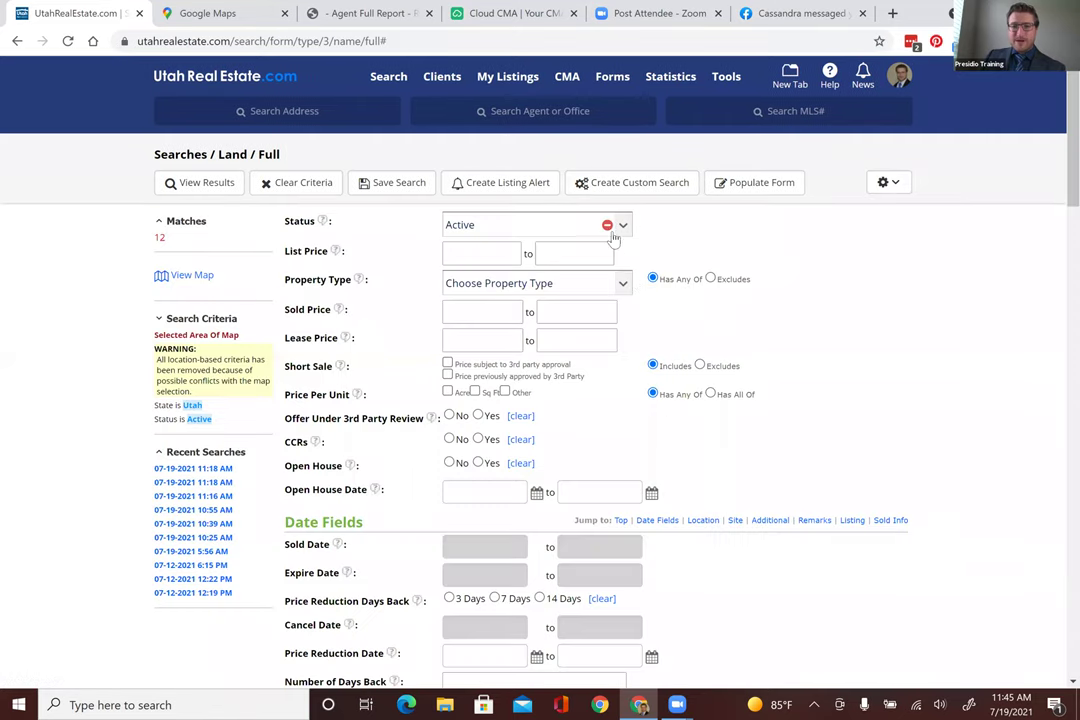
Step: Replace the Active status filter with Backup, Under Contract and Sold
{"action": "left_click", "coordinate": [608, 226]}
{"action": "left_click", "coordinate": [469, 293]}
{"action": "left_click", "coordinate": [480, 305]}
{"action": "left_click", "coordinate": [462, 316]}
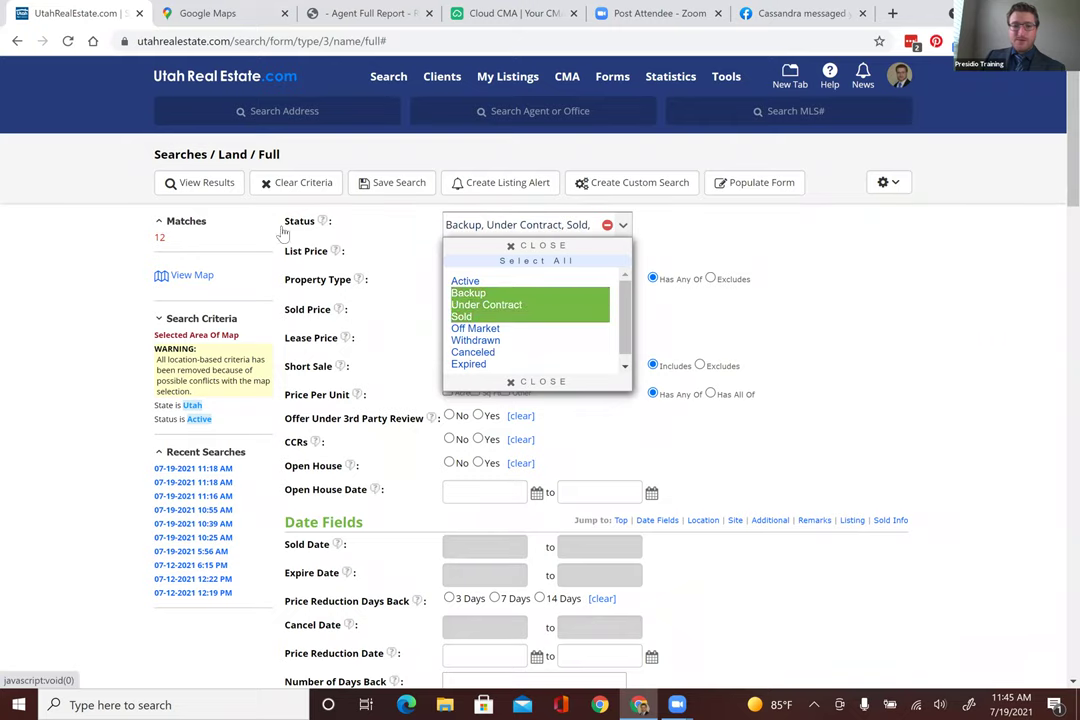
{"action": "left_click", "coordinate": [258, 280]}
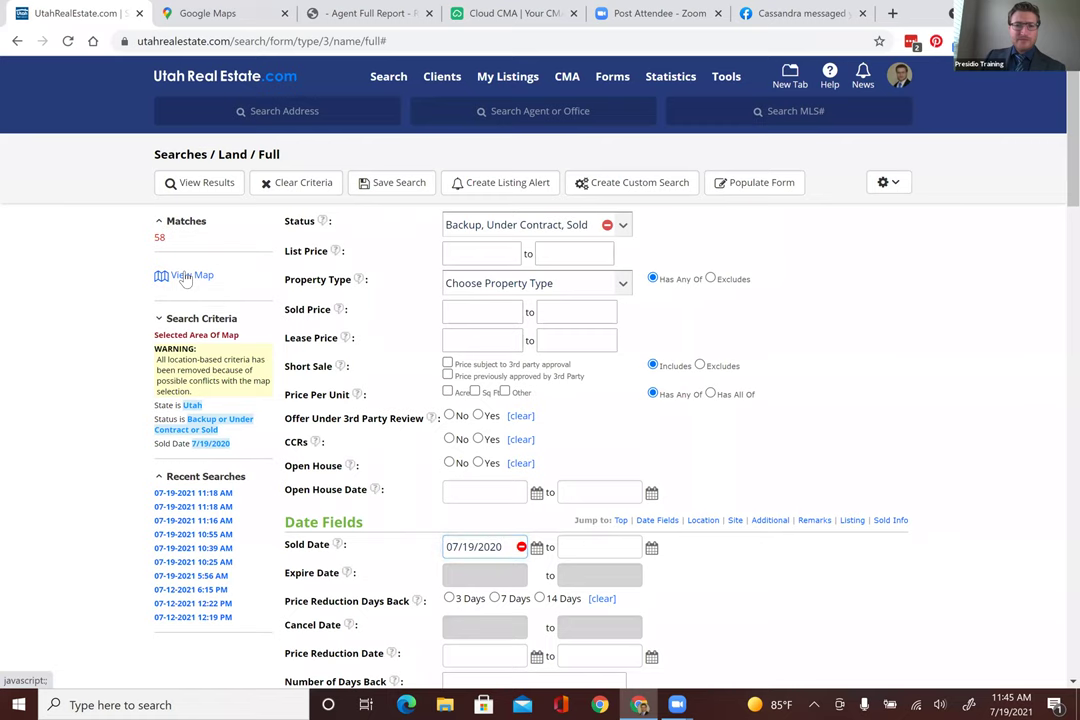
Step: Map the 58 matches and review the $105,000 sold lot's full report
{"action": "left_click", "coordinate": [188, 276]}
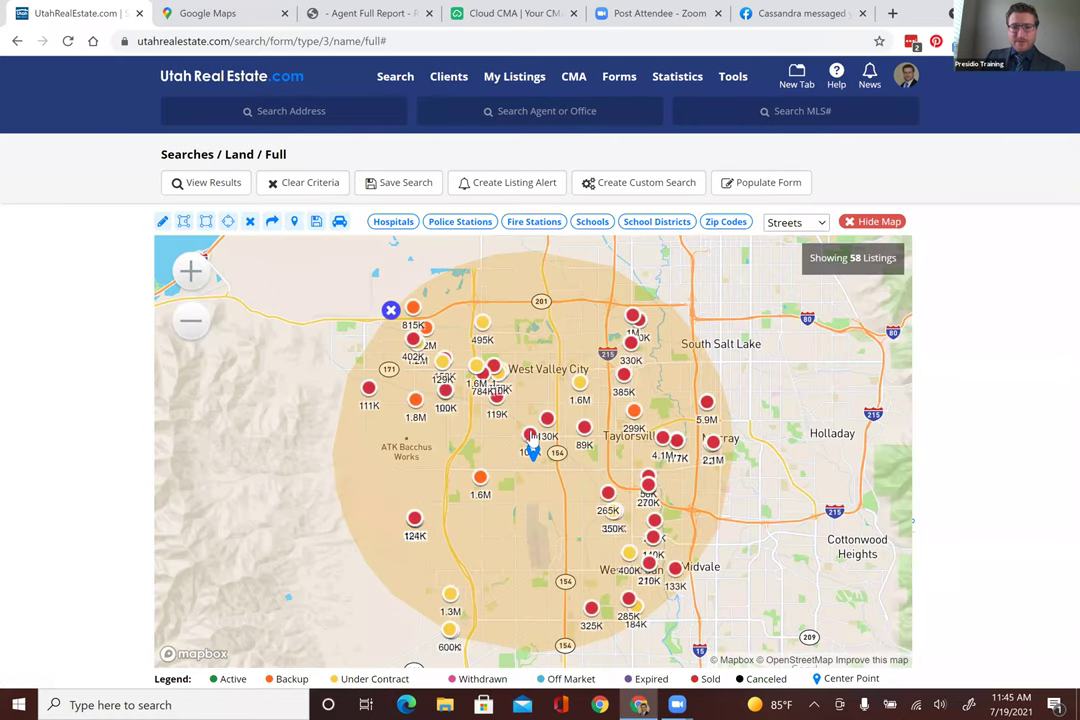
{"action": "mouse_move", "coordinate": [531, 437]}
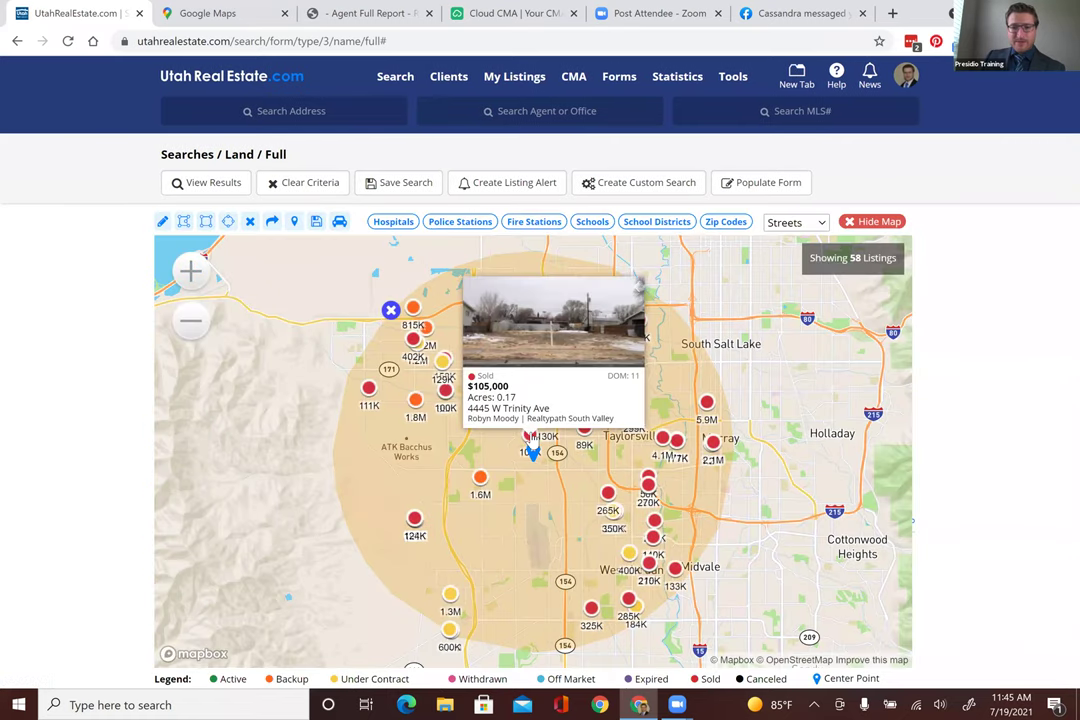
{"action": "left_click", "coordinate": [560, 336]}
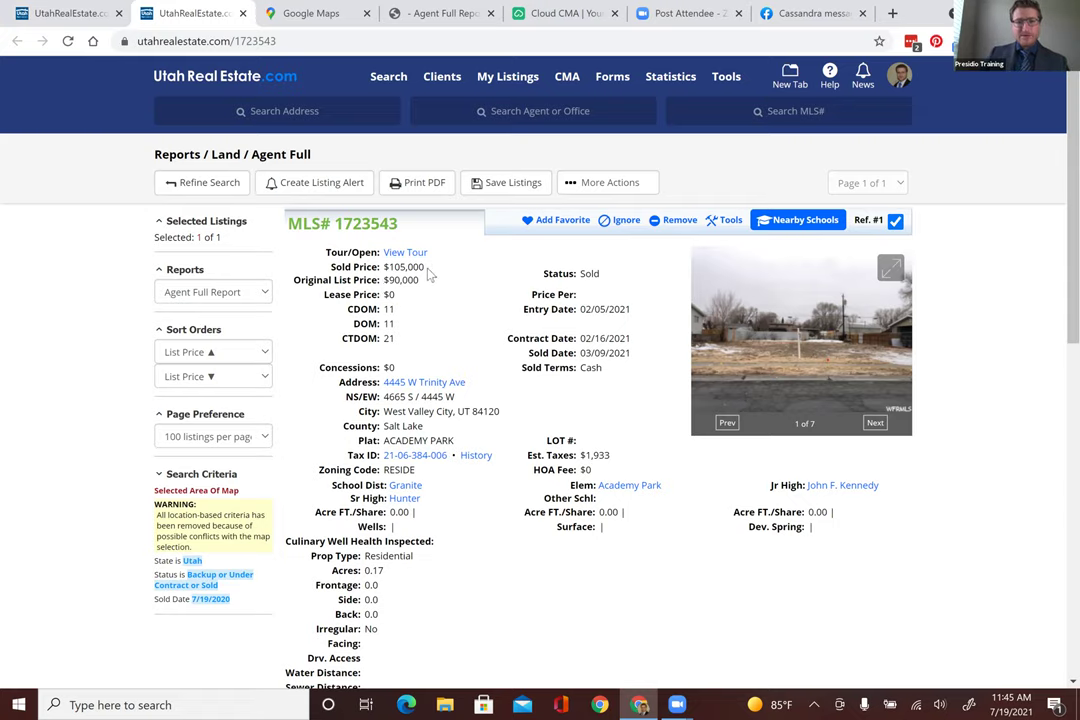
{"action": "mouse_move", "coordinate": [844, 381]}
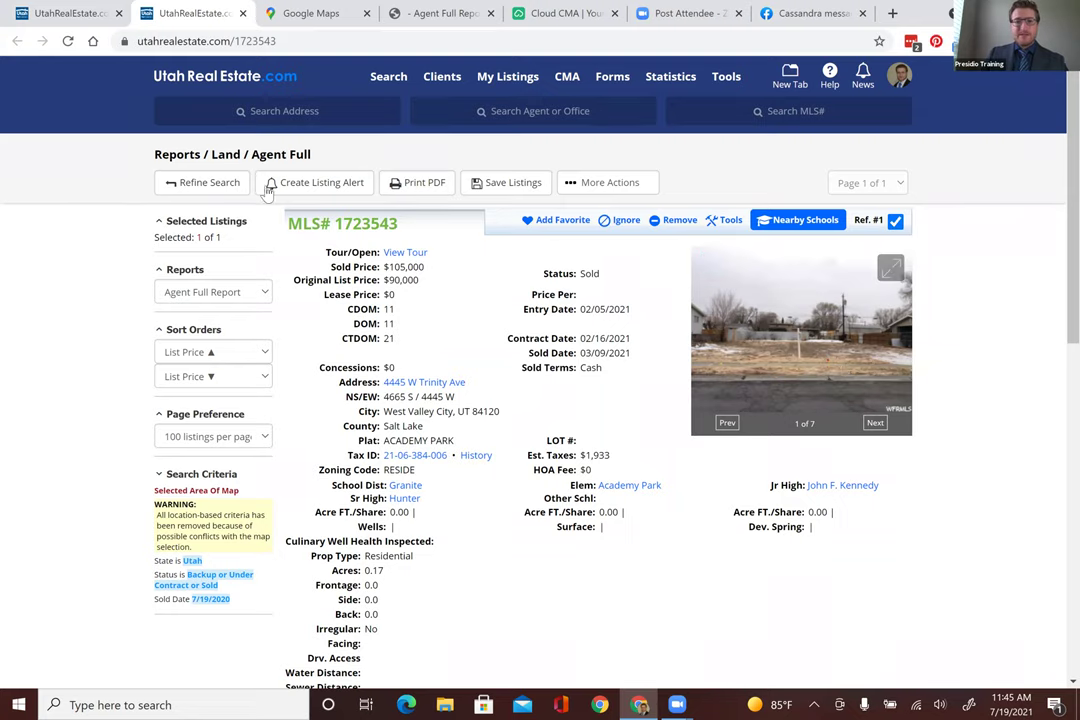
{"action": "left_click", "coordinate": [68, 18]}
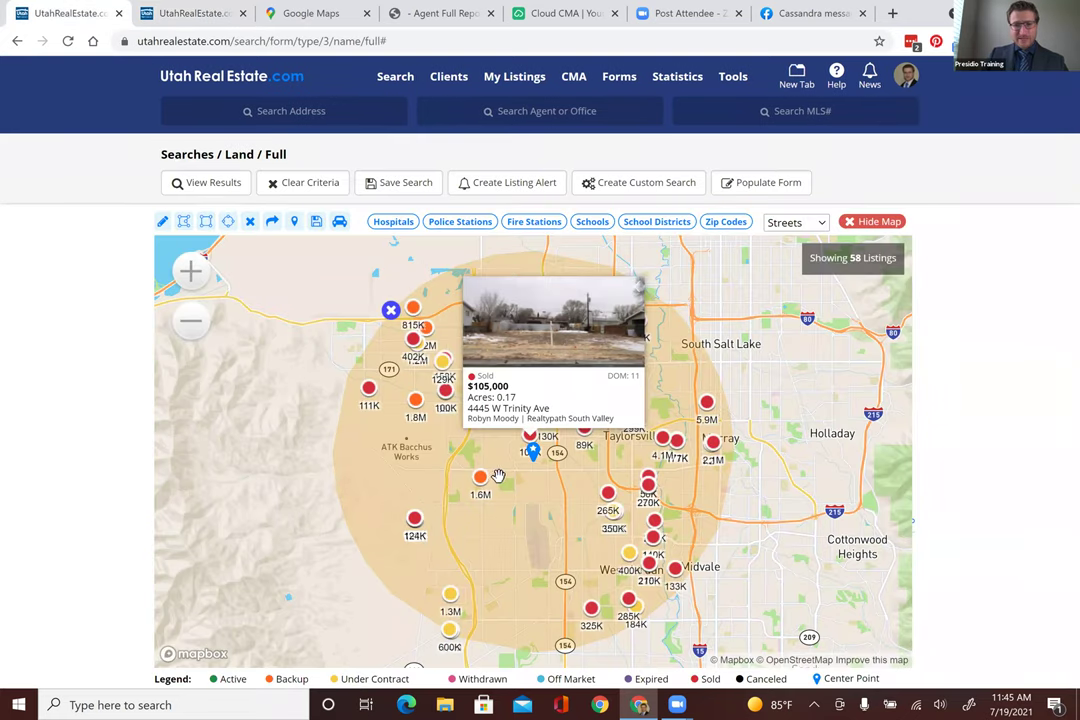
Step: Change the radius around listing 1455891 from 6 to 2 miles and apply it
{"action": "left_click", "coordinate": [228, 221]}
{"action": "left_click", "coordinate": [848, 258]}
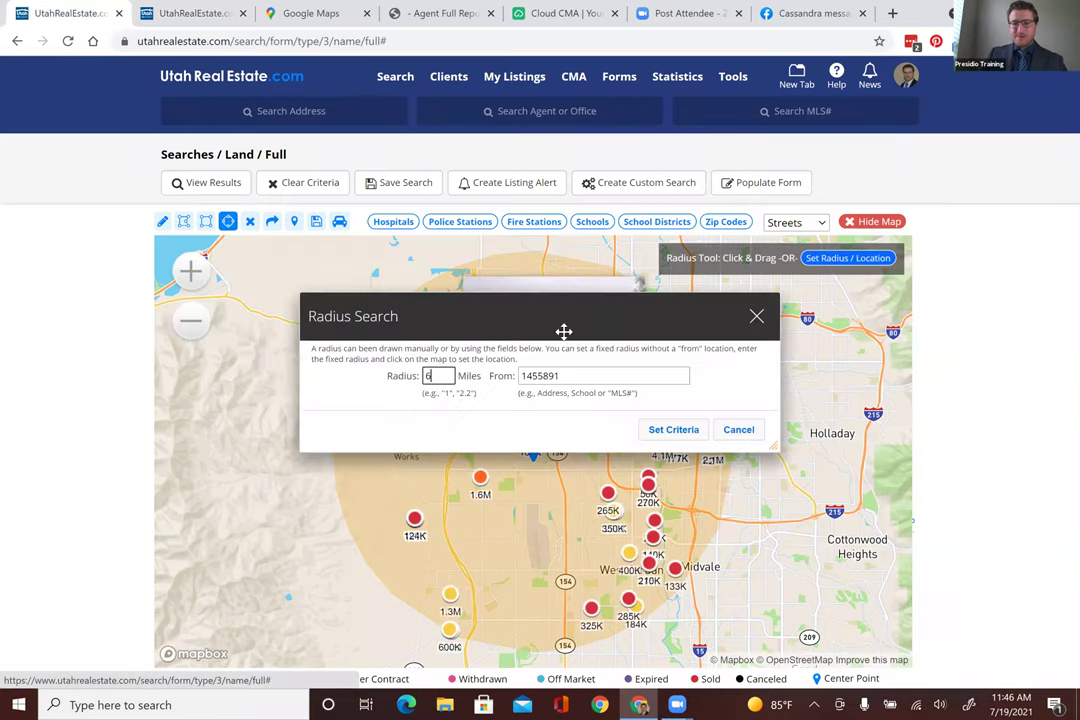
{"action": "key", "text": "BackSpace"}
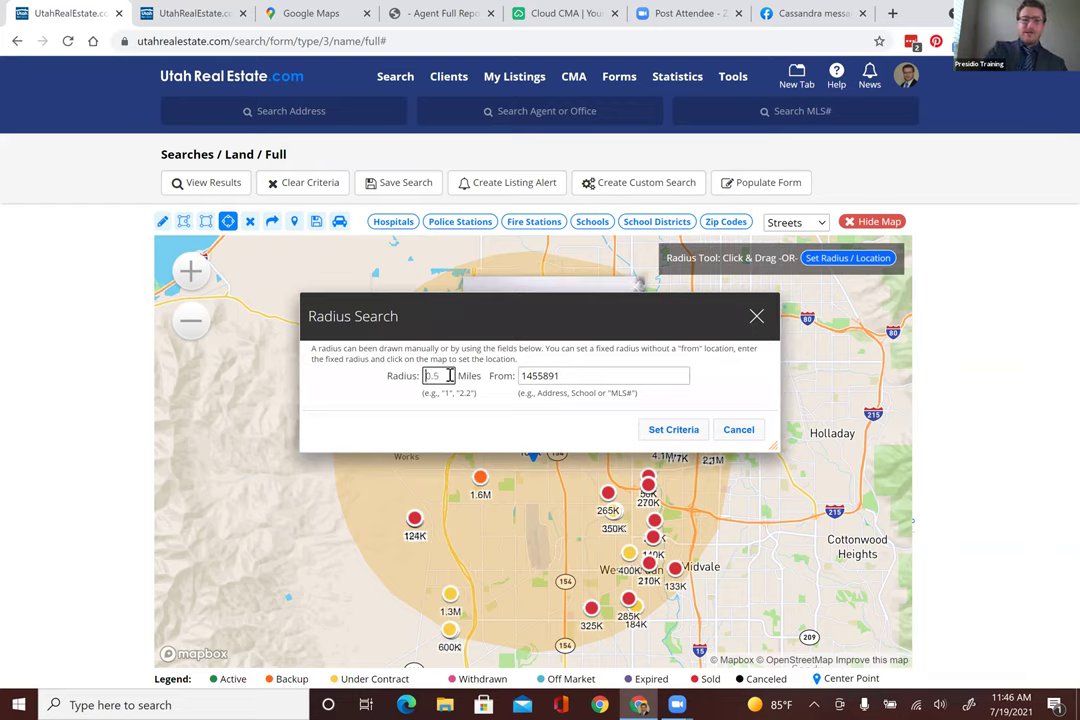
{"action": "type", "text": "2"}
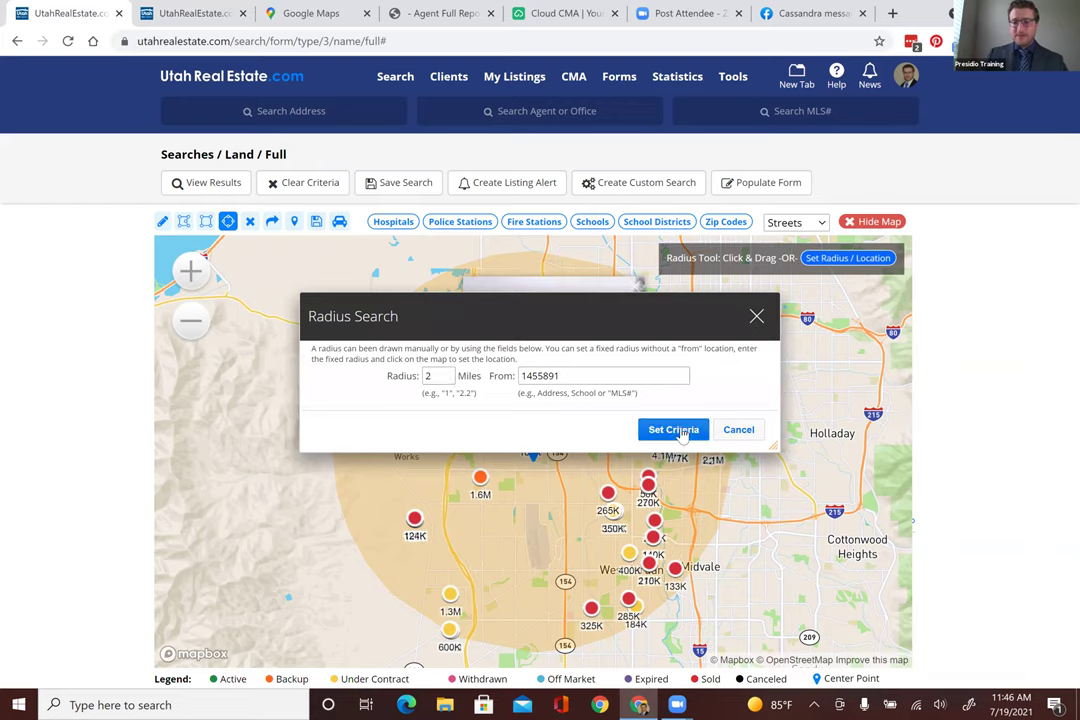
{"action": "left_click", "coordinate": [674, 429]}
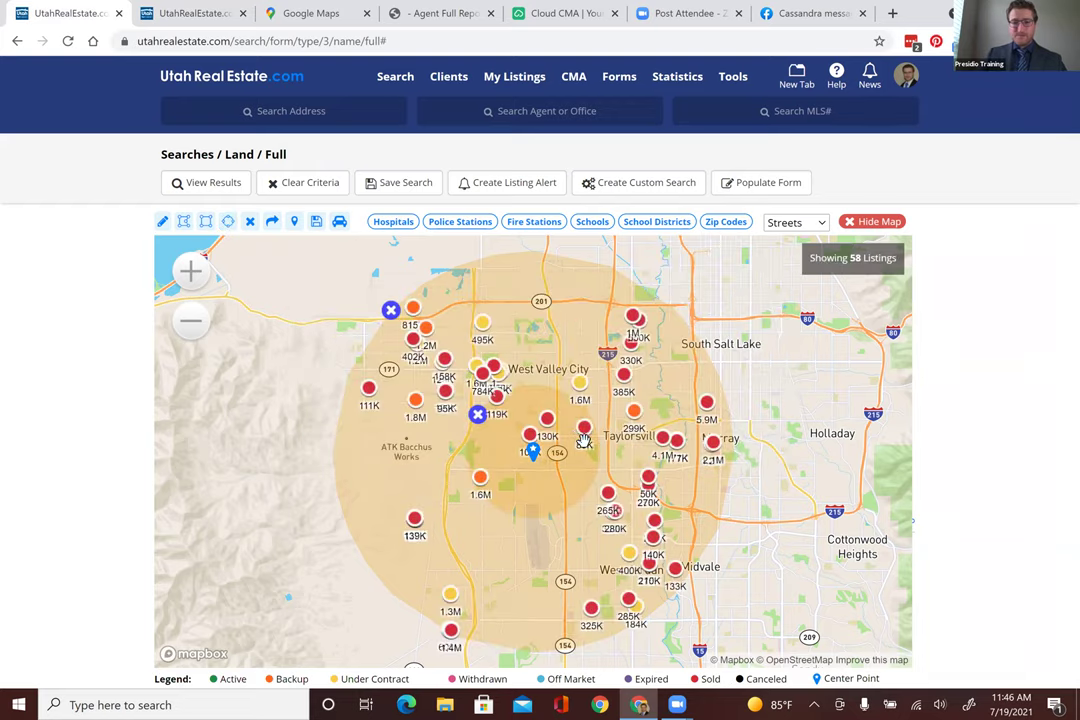
Step: Remove the old radius shape from the map and reapply the 2-mile radius
{"action": "left_click", "coordinate": [873, 223]}
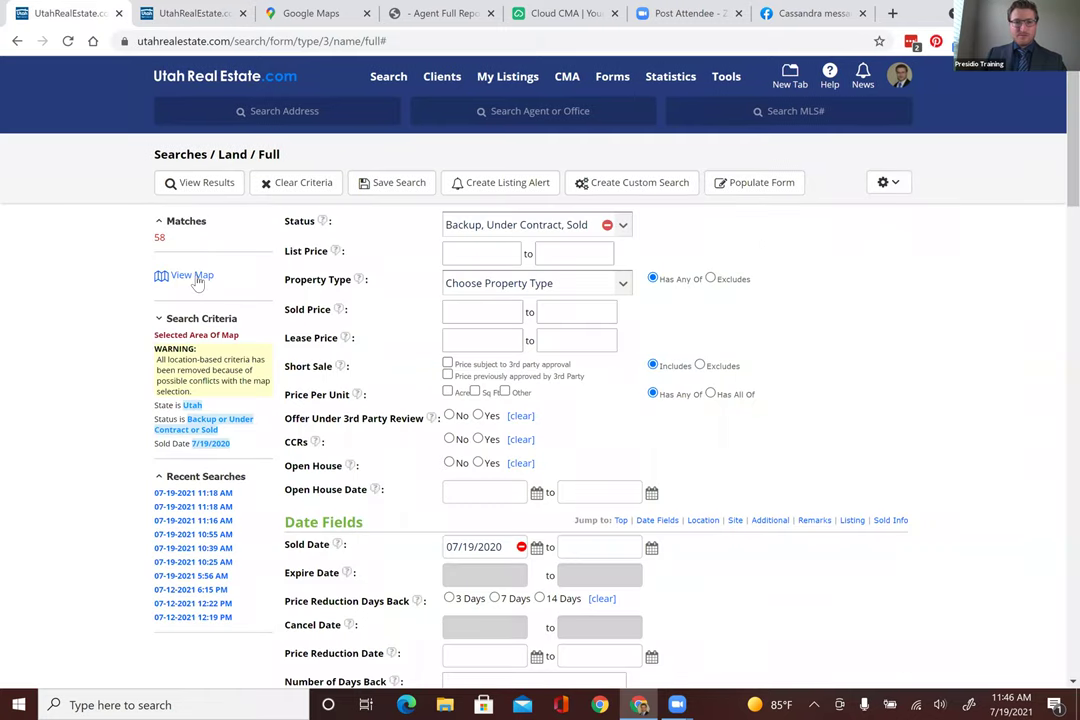
{"action": "left_click", "coordinate": [196, 278]}
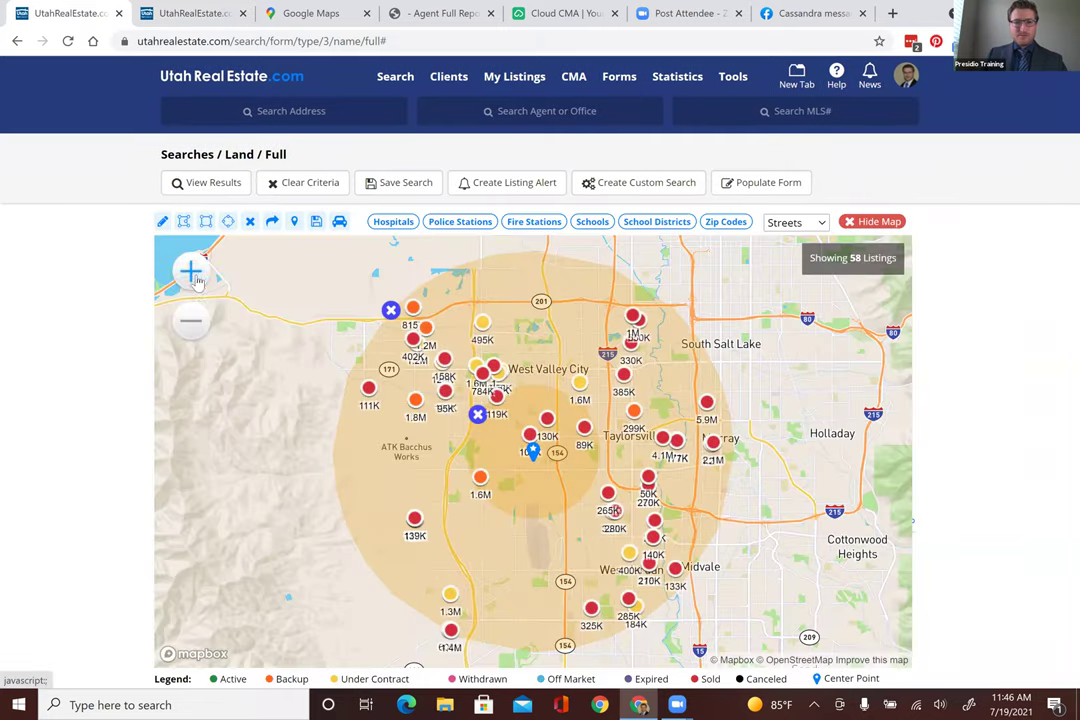
{"action": "left_click", "coordinate": [250, 221]}
{"action": "left_click", "coordinate": [228, 222]}
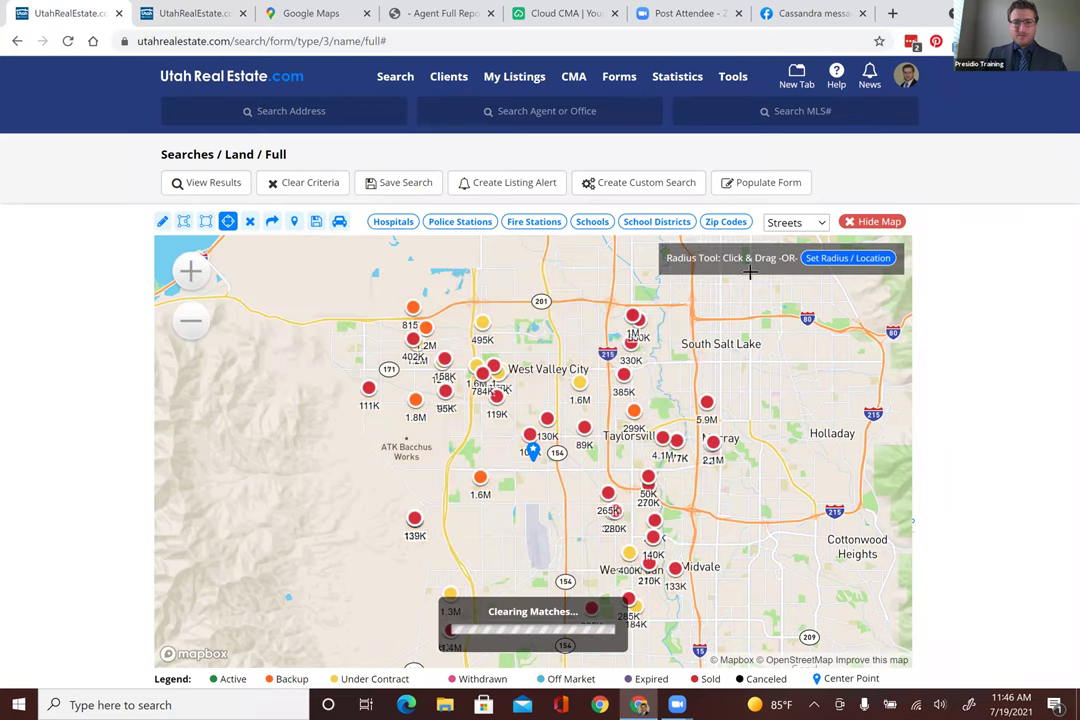
{"action": "left_click", "coordinate": [847, 258]}
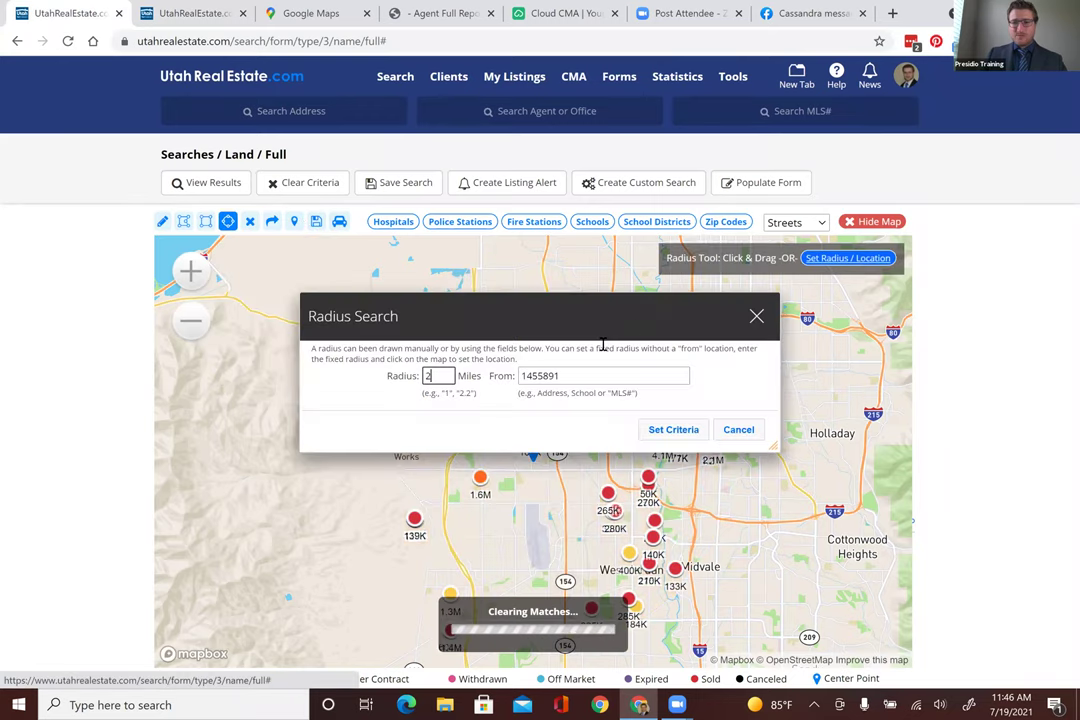
{"action": "left_click", "coordinate": [671, 430]}
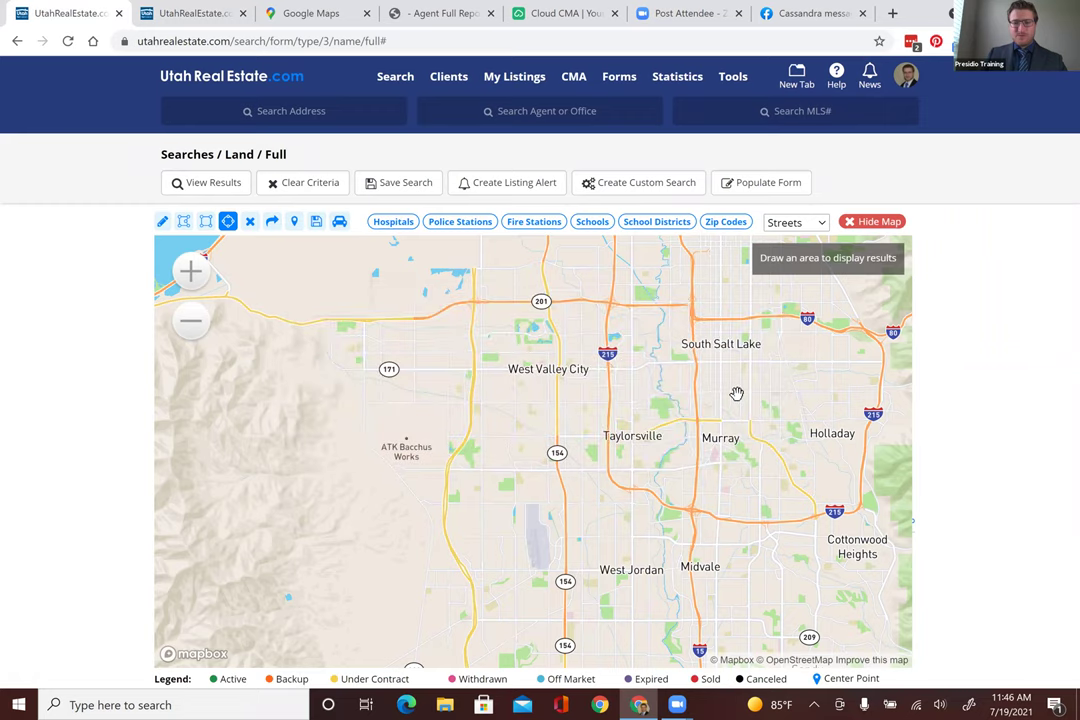